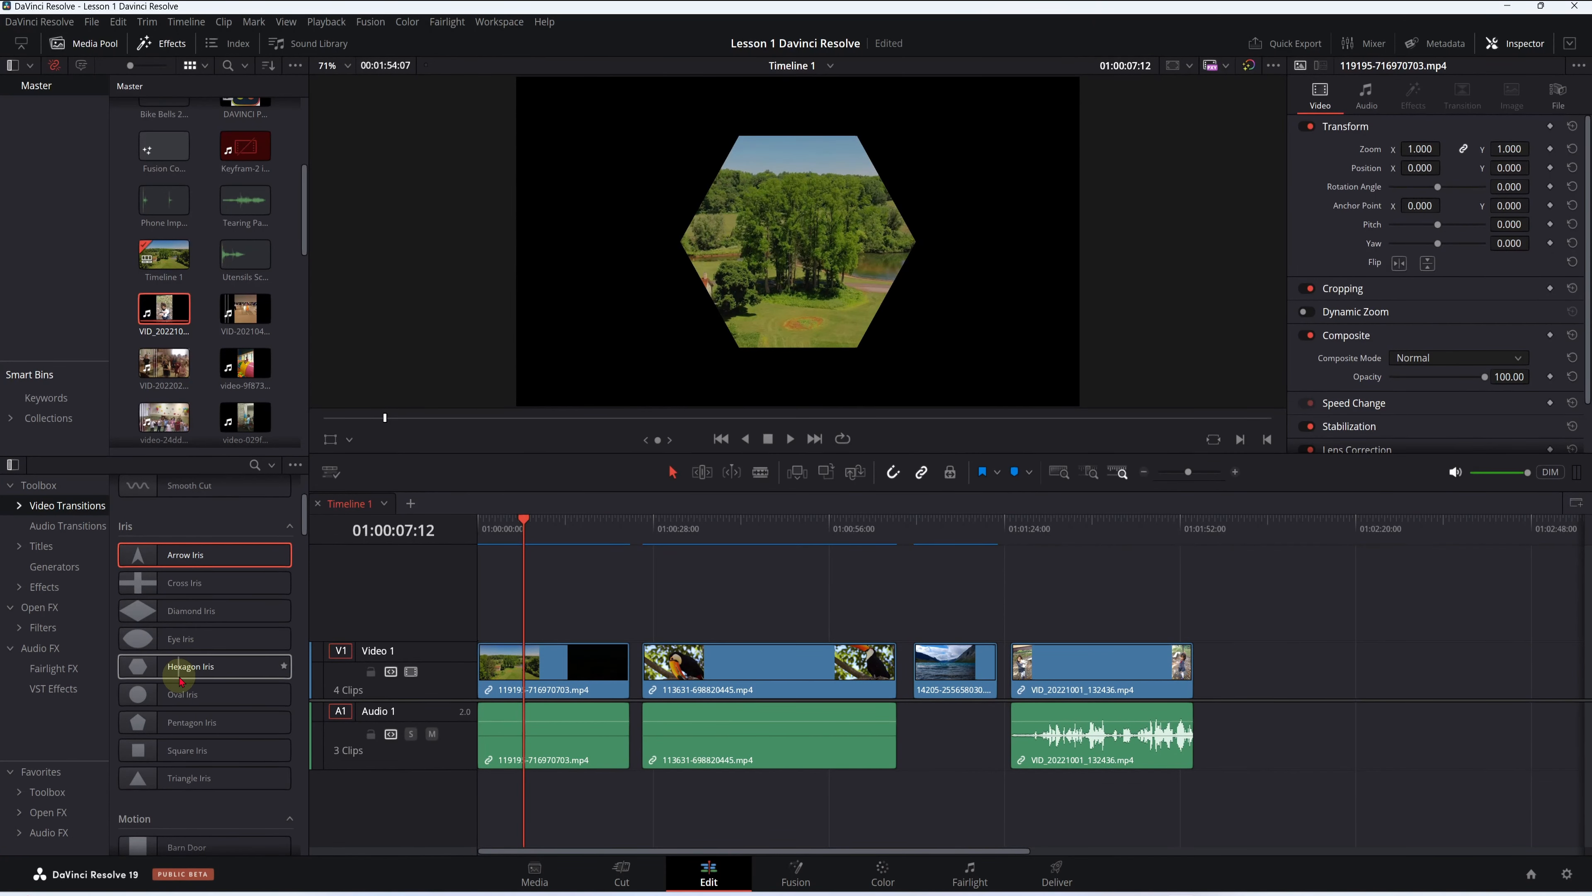
Browse the video transitions down to the Motion group and close the gap between the first two timeline clips
scroll(189, 683, "down", 2)
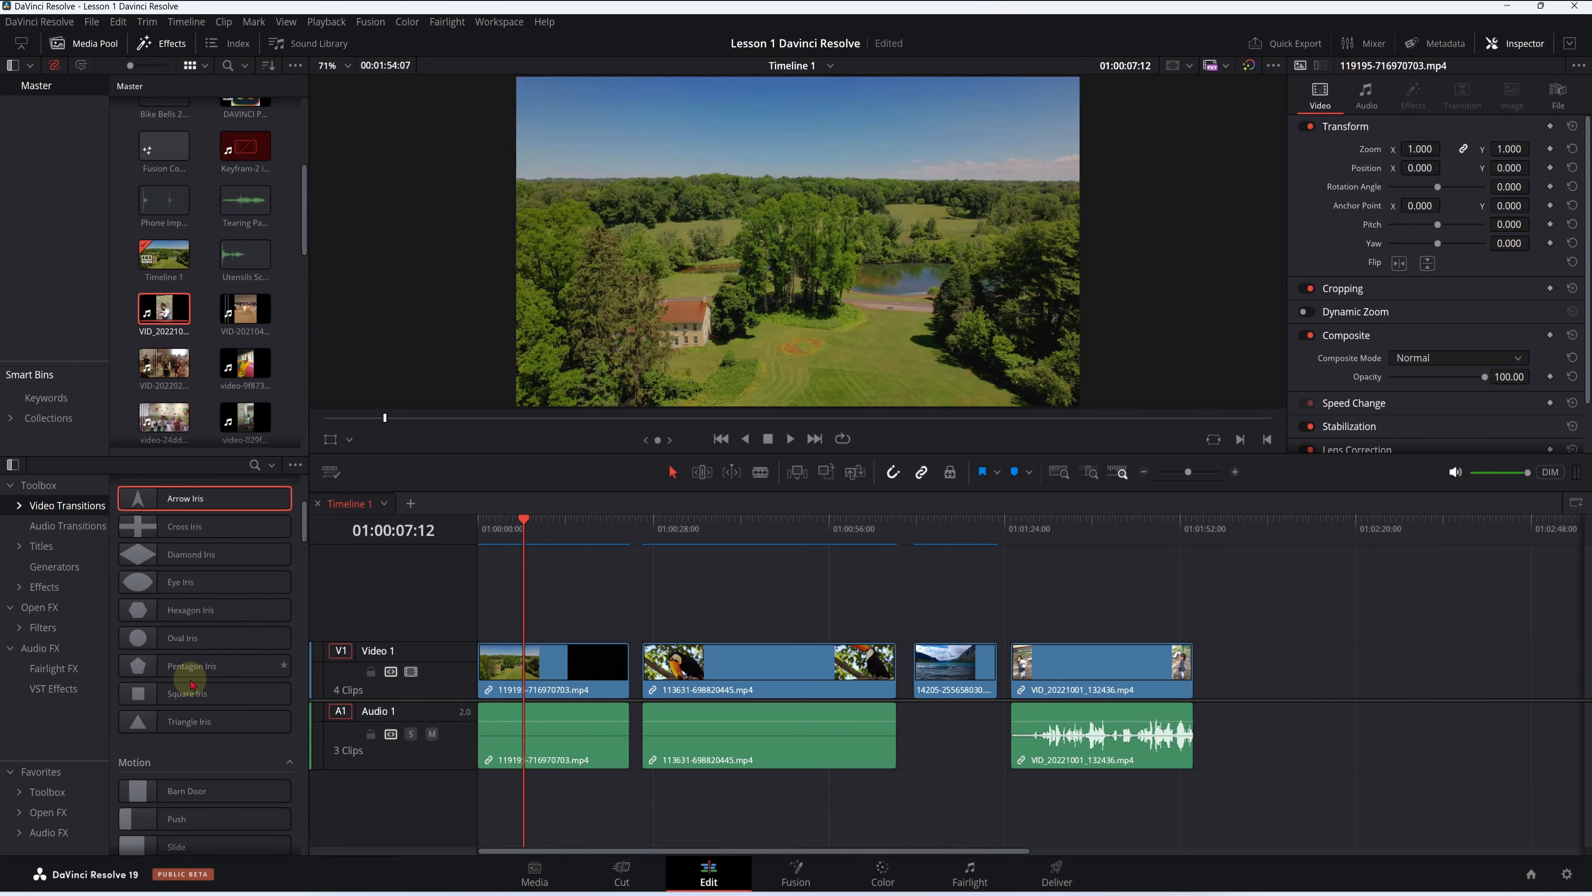
scroll(188, 671, "down", 2)
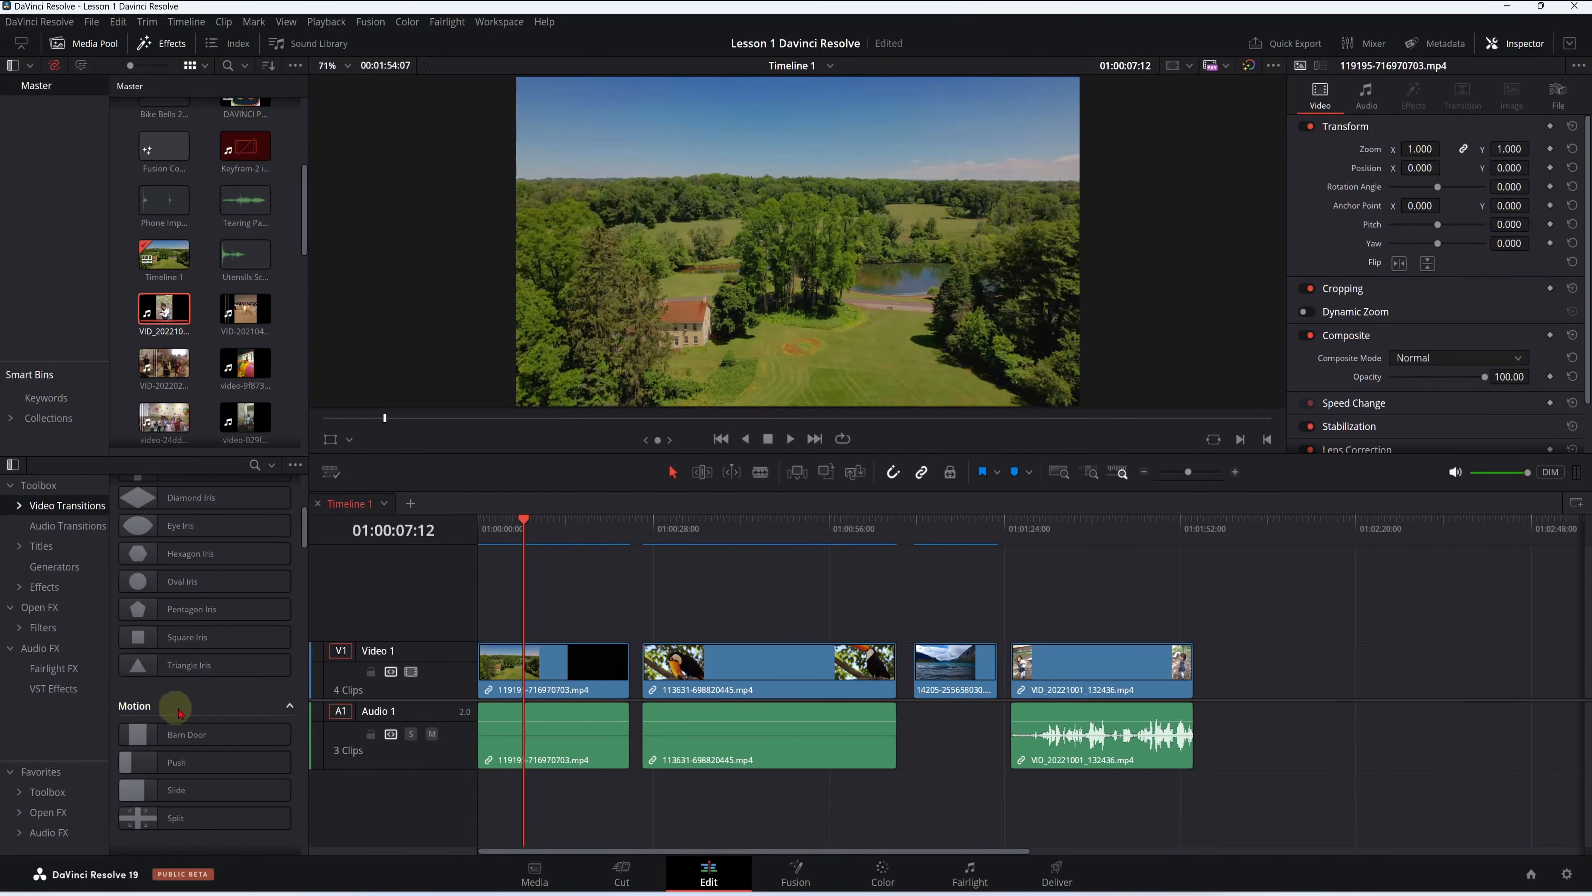
scroll(191, 713, "down", 2)
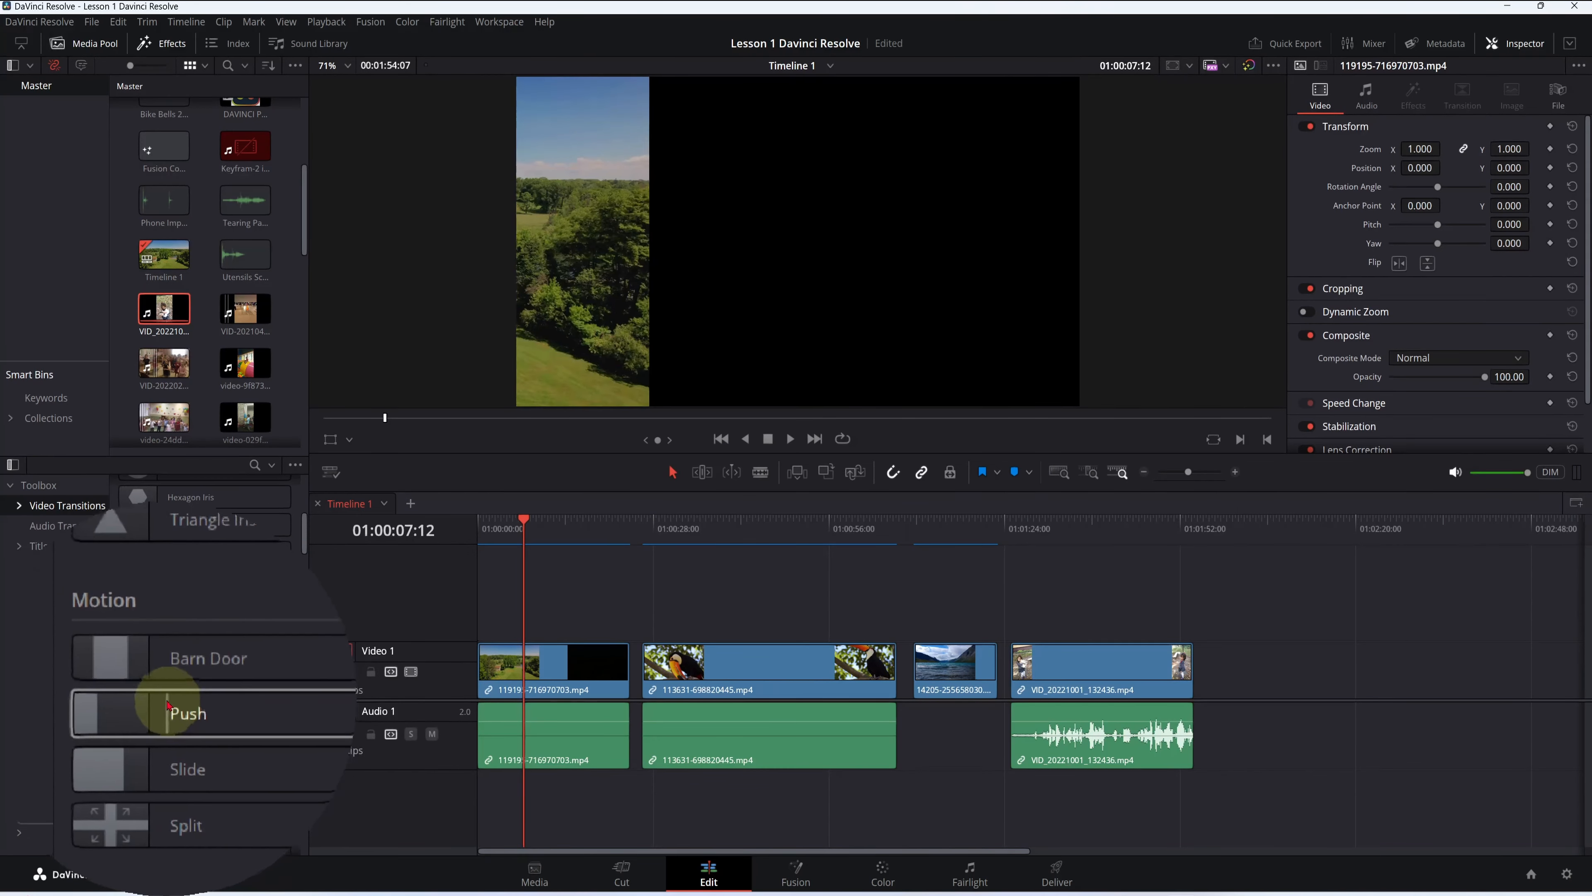
scroll(207, 683, "down", 5)
scroll(235, 695, "up", 4)
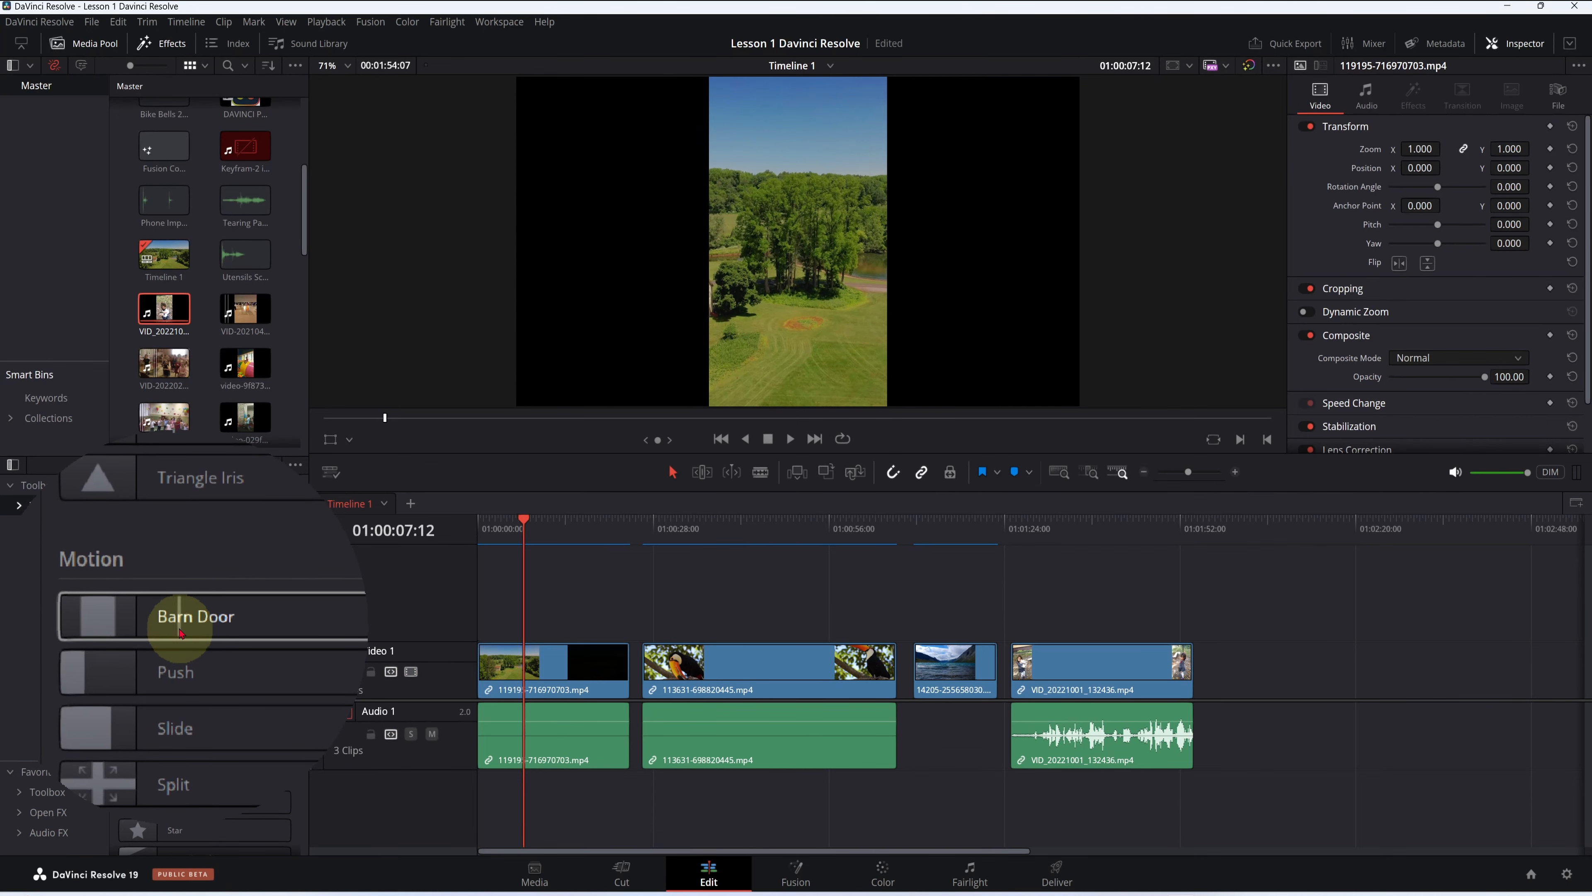
left_click_drag(208, 631, 637, 686)
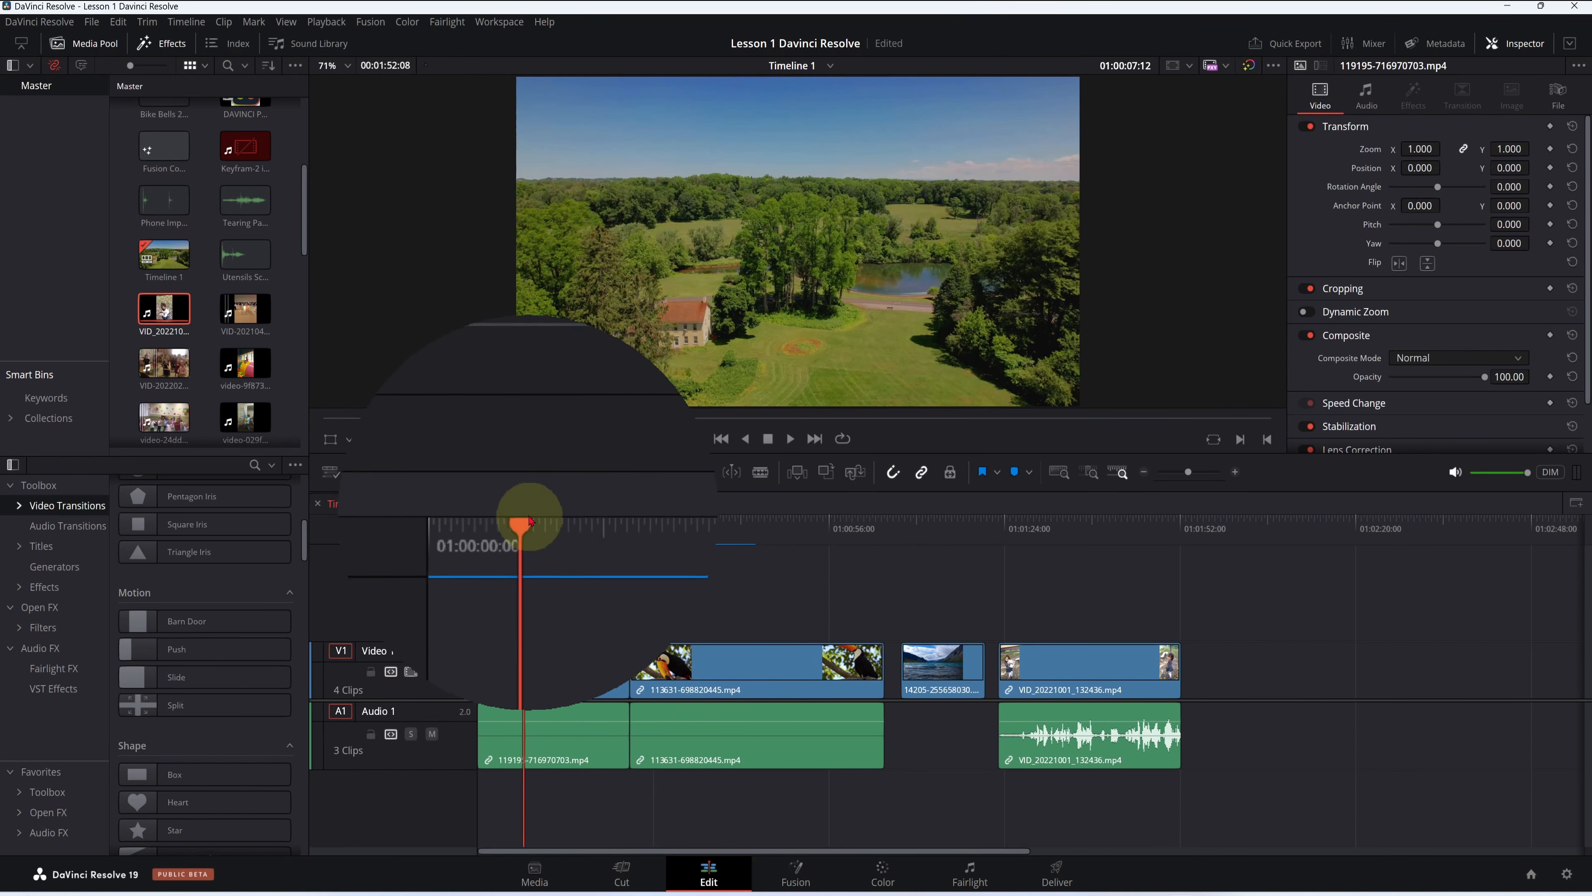
Try to add the Barn Door transition at the cut between the first two clips and play across it
left_click_drag(523, 524, 651, 530)
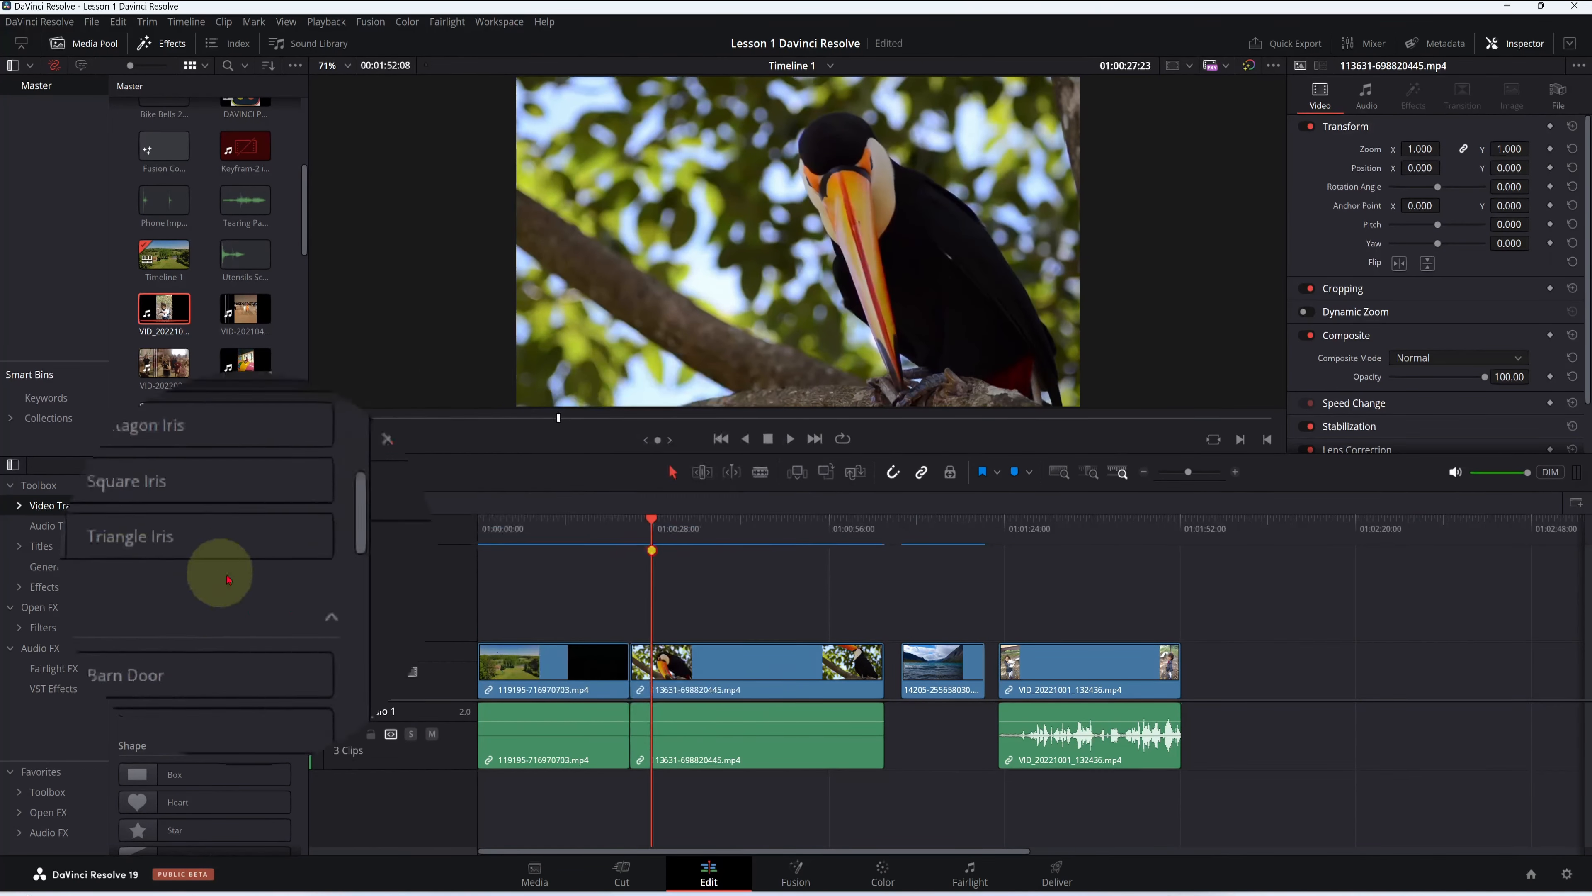
left_click_drag(184, 627, 630, 679)
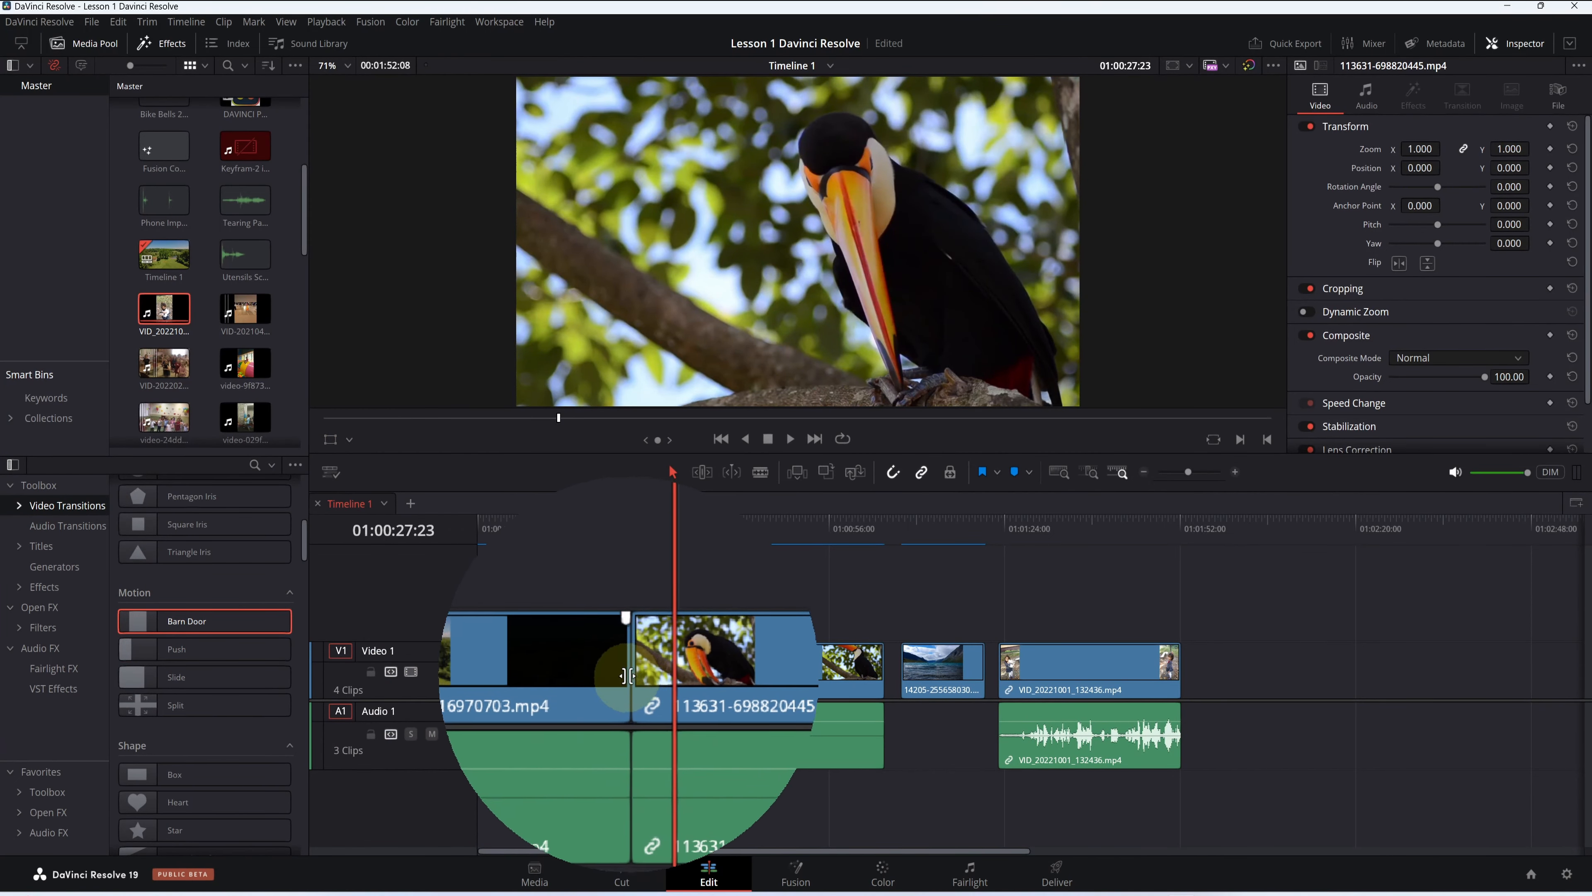
left_click_drag(644, 543, 603, 541)
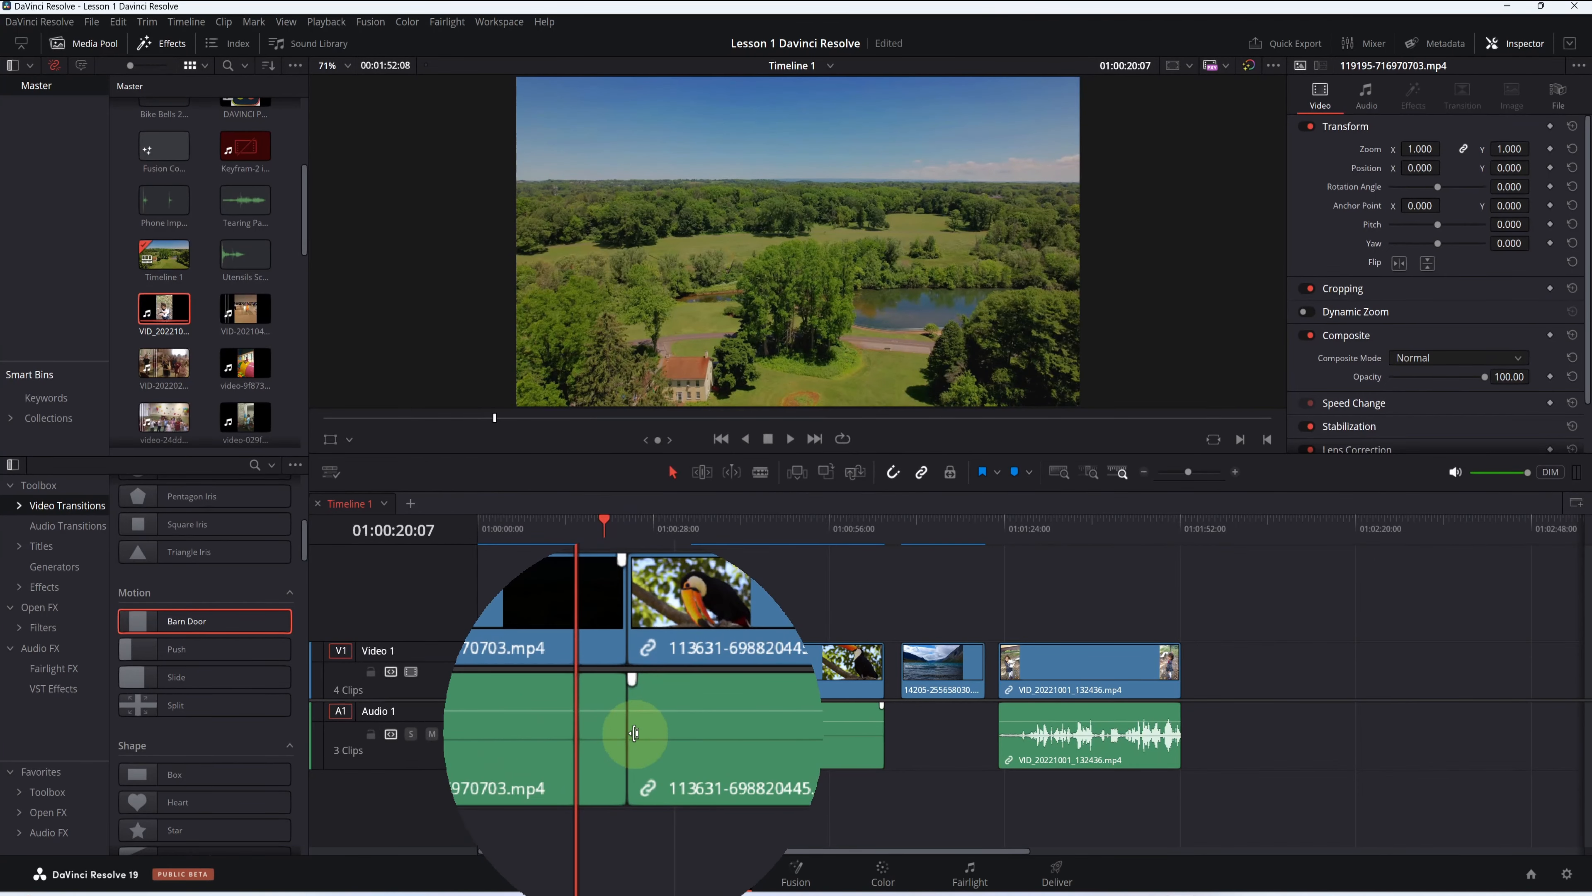
key("space")
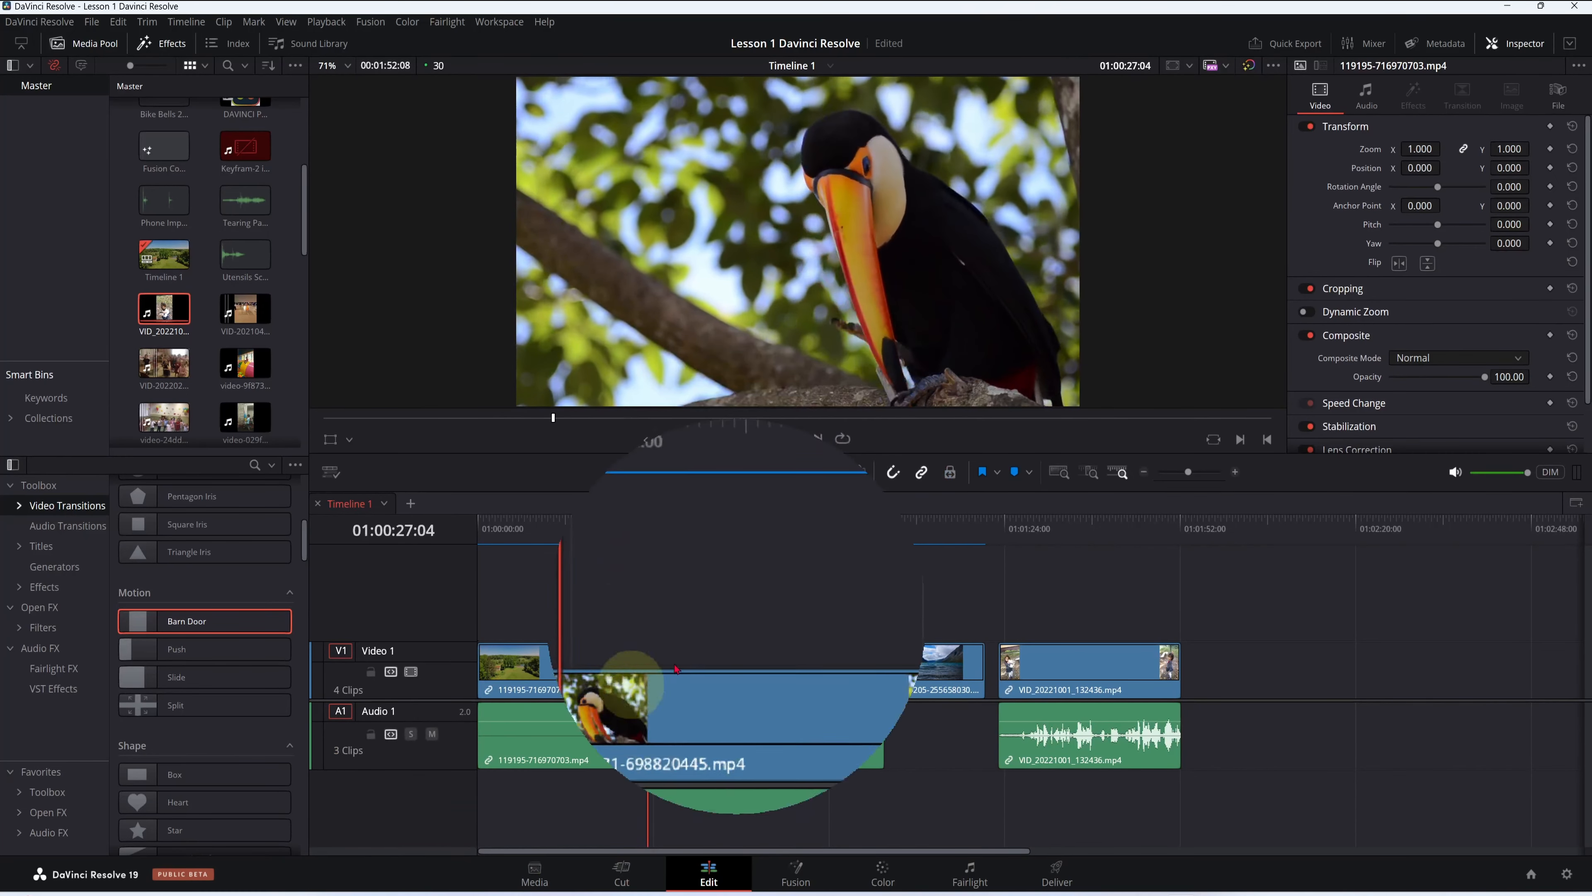
Ripple-trim the start of the toucan clip and the end of the landscape clip at their shared cut by about 24 frames each
left_click(600, 524)
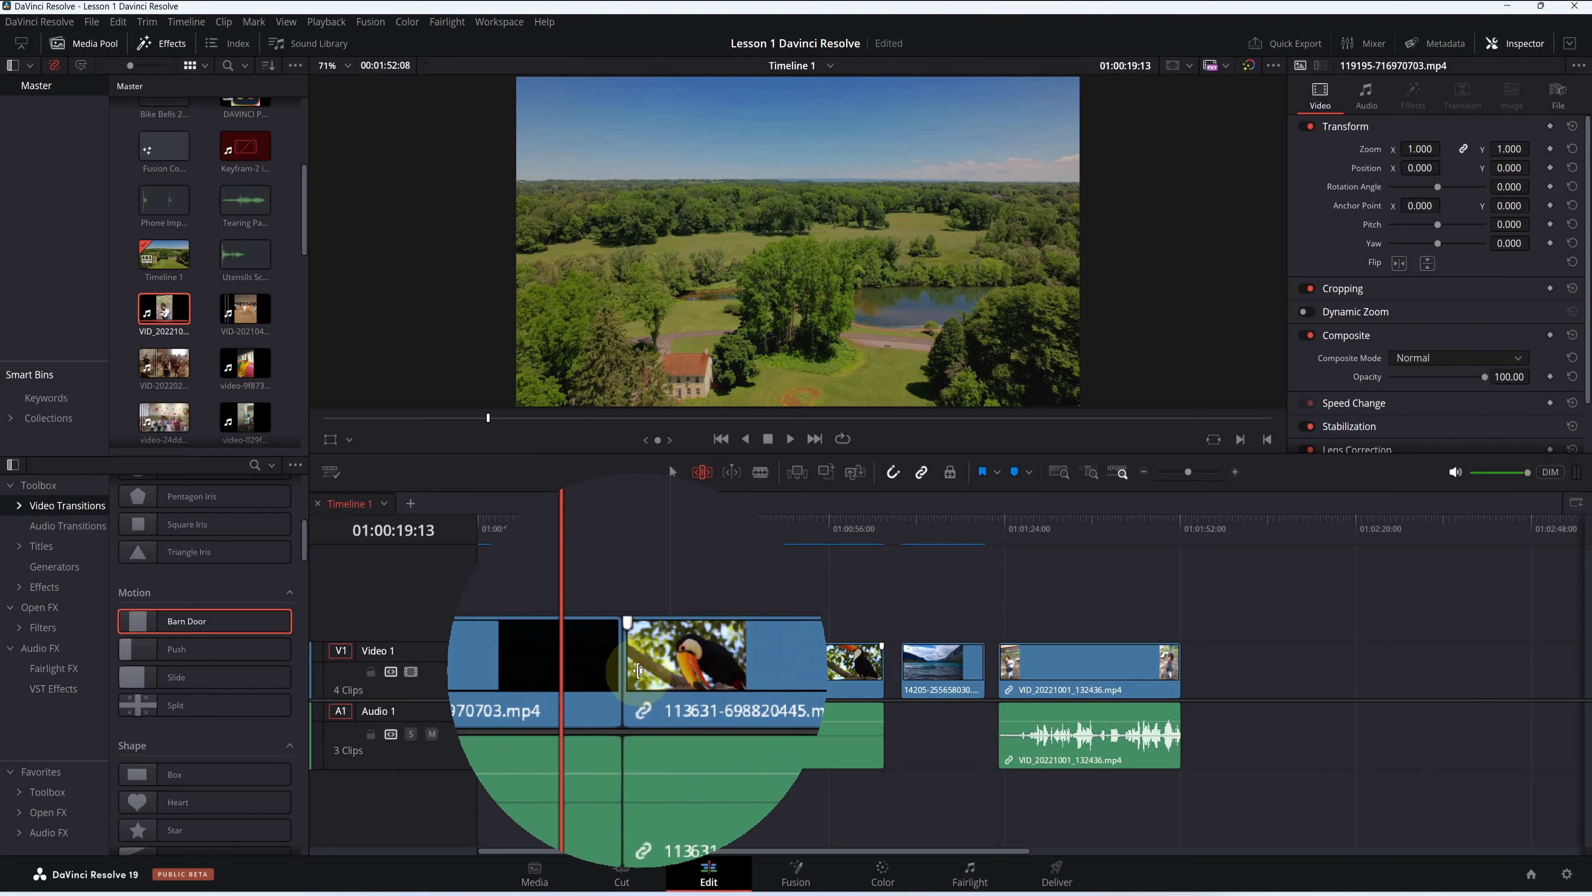
left_click_drag(639, 671, 644, 670)
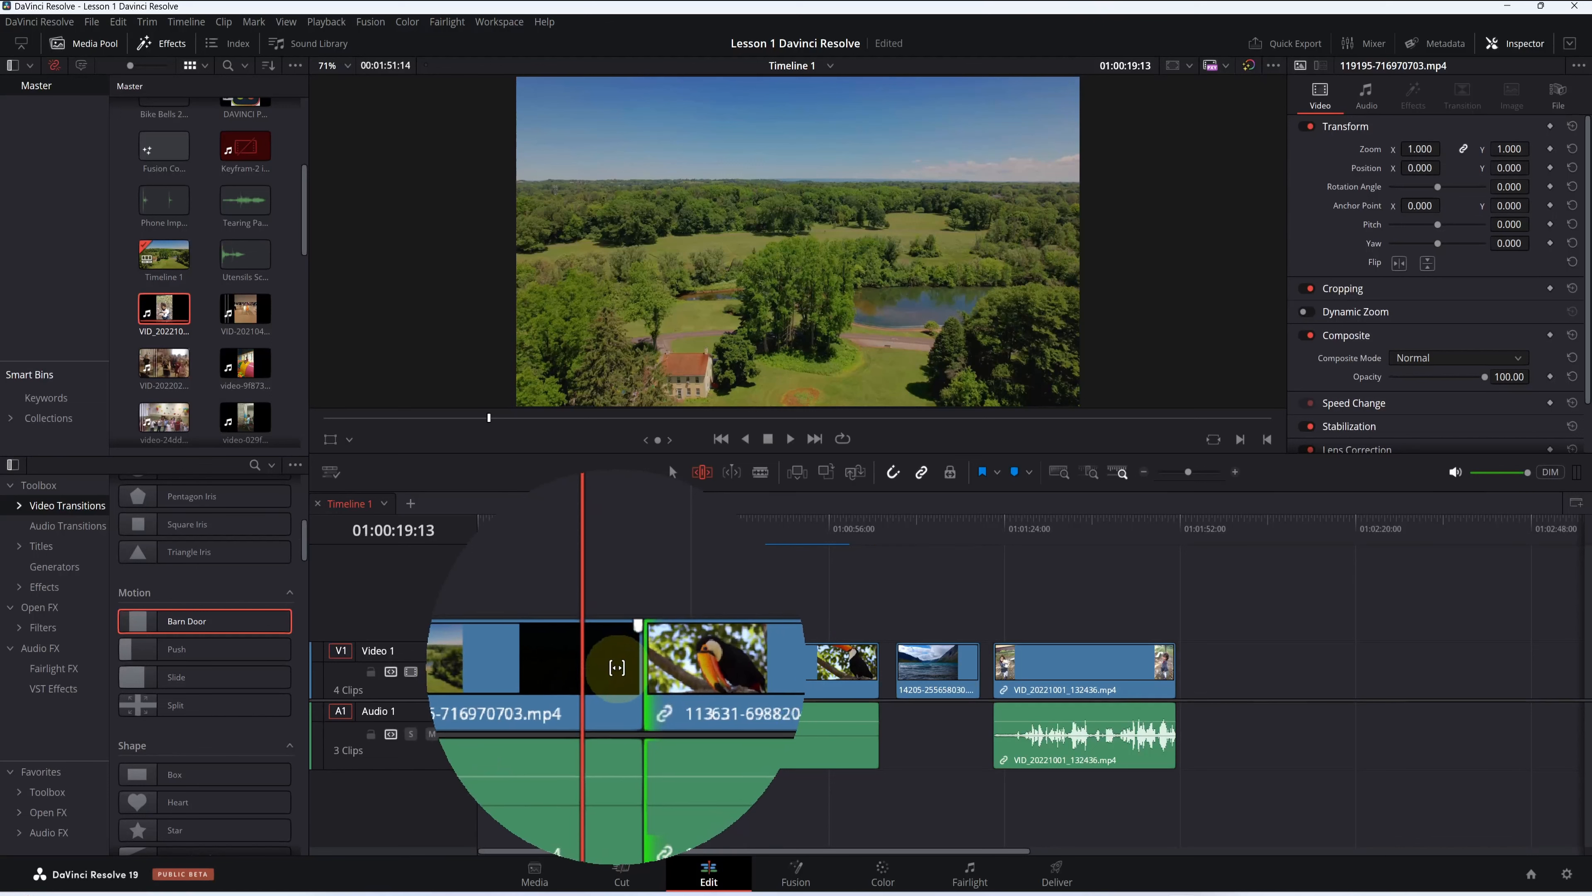
left_click(617, 666)
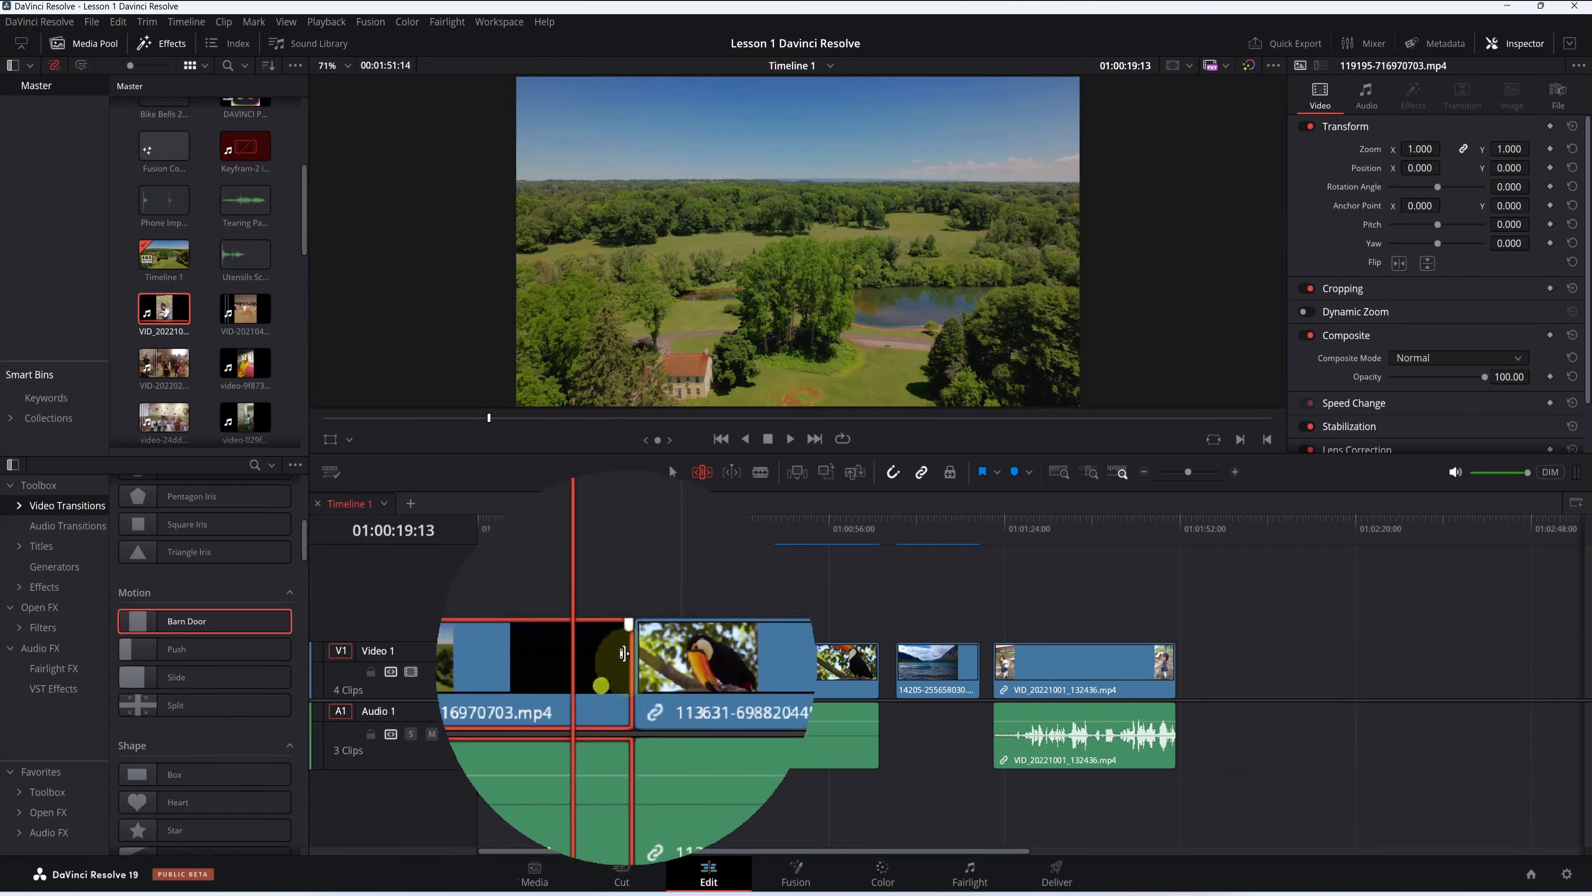
left_click(626, 604)
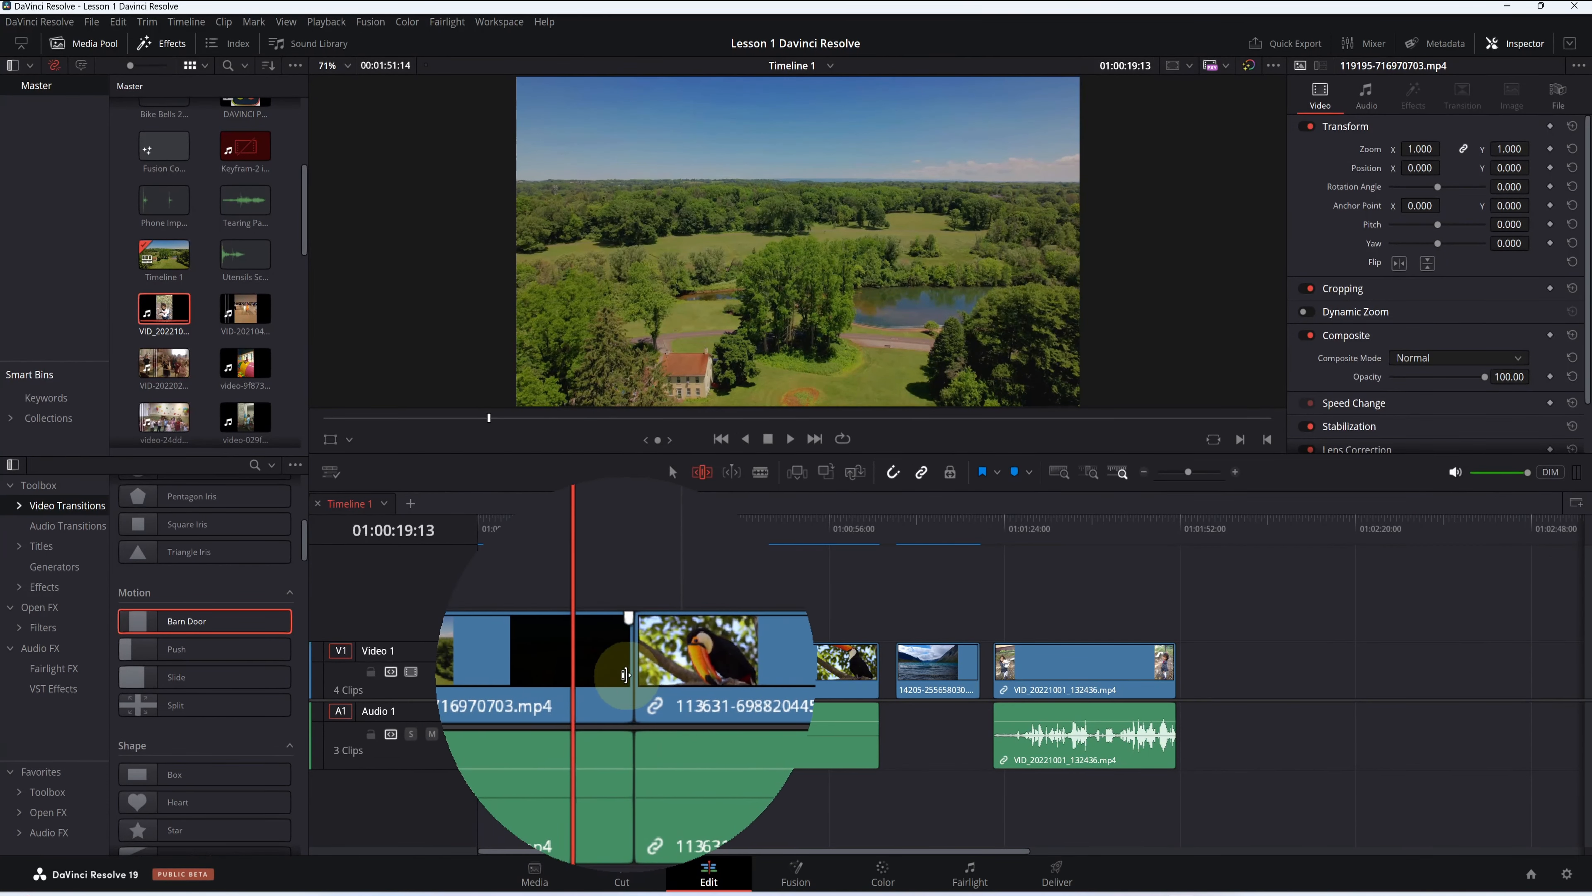
left_click_drag(625, 675, 619, 675)
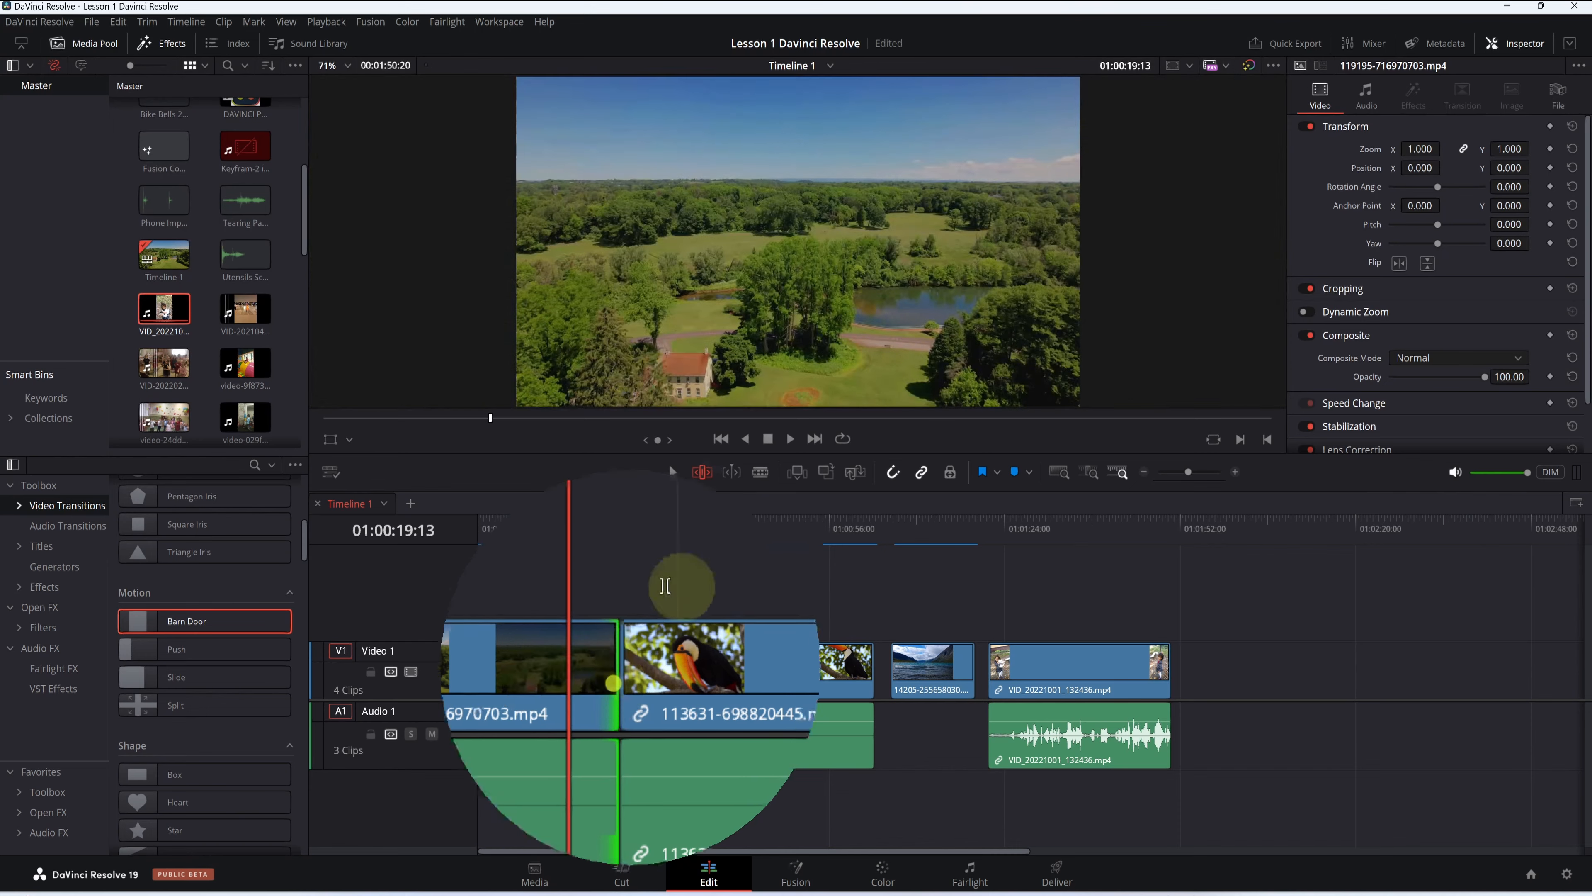
Add the Barn Door transition at the cut between the landscape and toucan clips, with the playhead at 01:00:23:16
left_click_drag(598, 536, 620, 556)
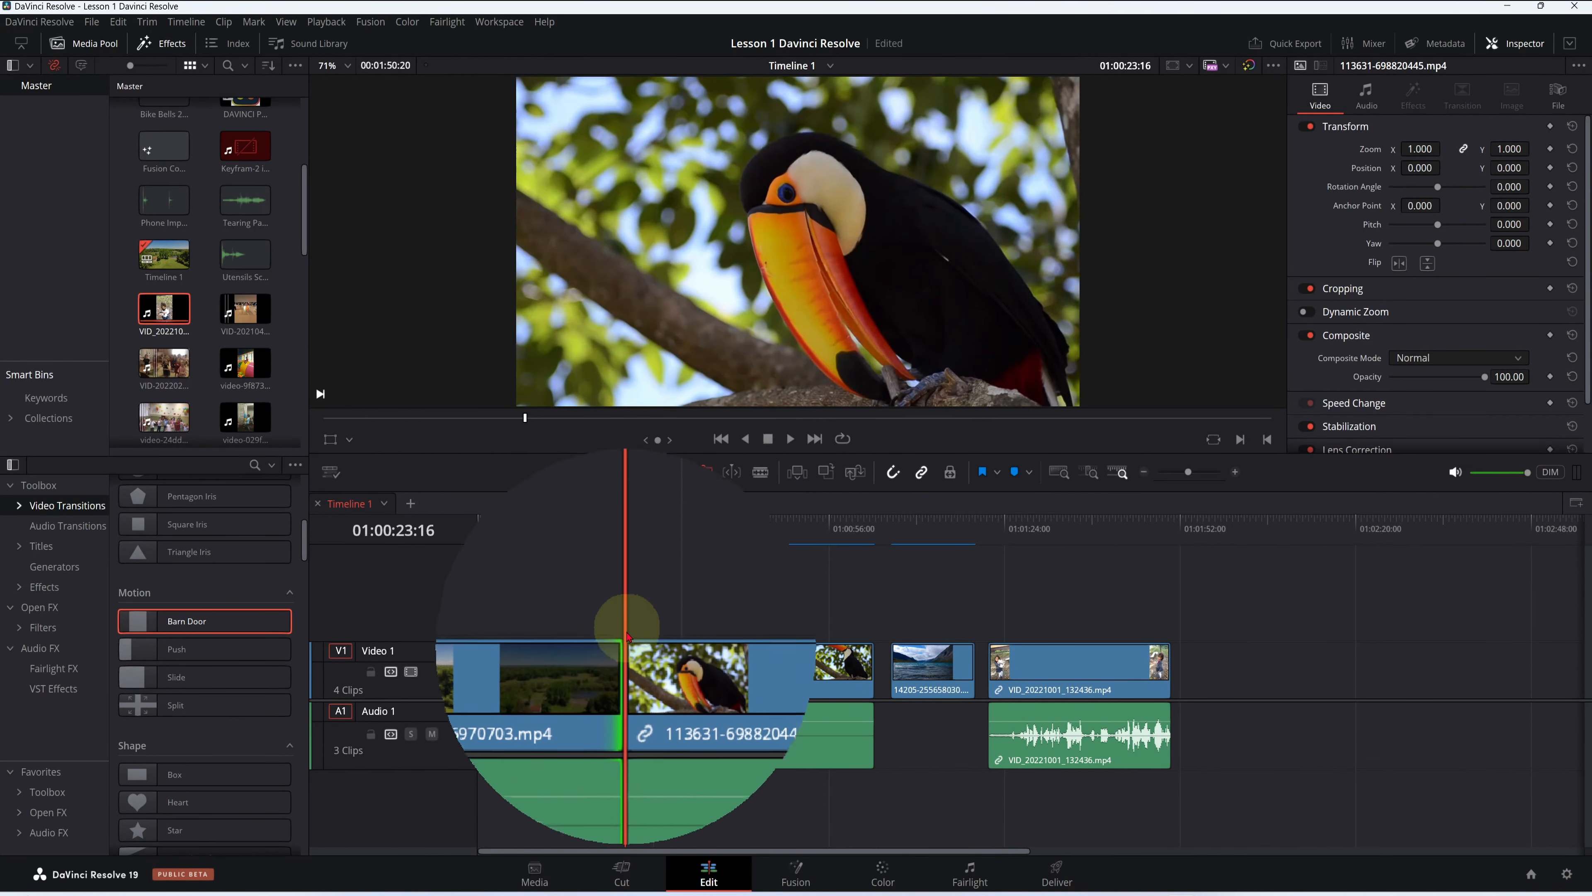
left_click(624, 626)
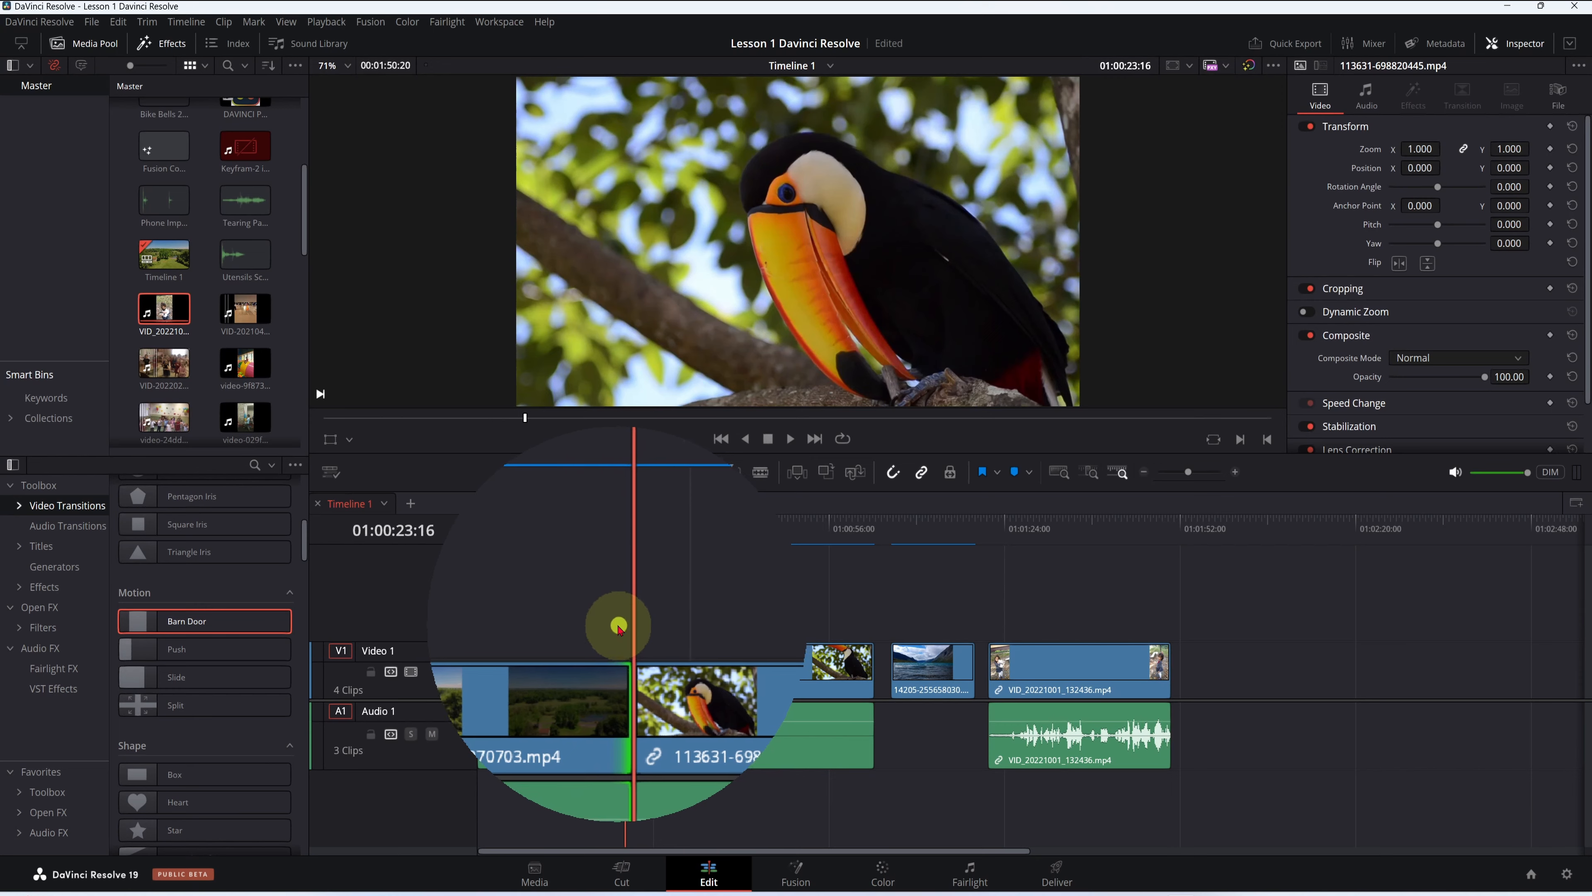
mouse_move(618, 626)
left_mouse_down()
mouse_move(646, 605)
mouse_move(624, 617)
left_mouse_up()
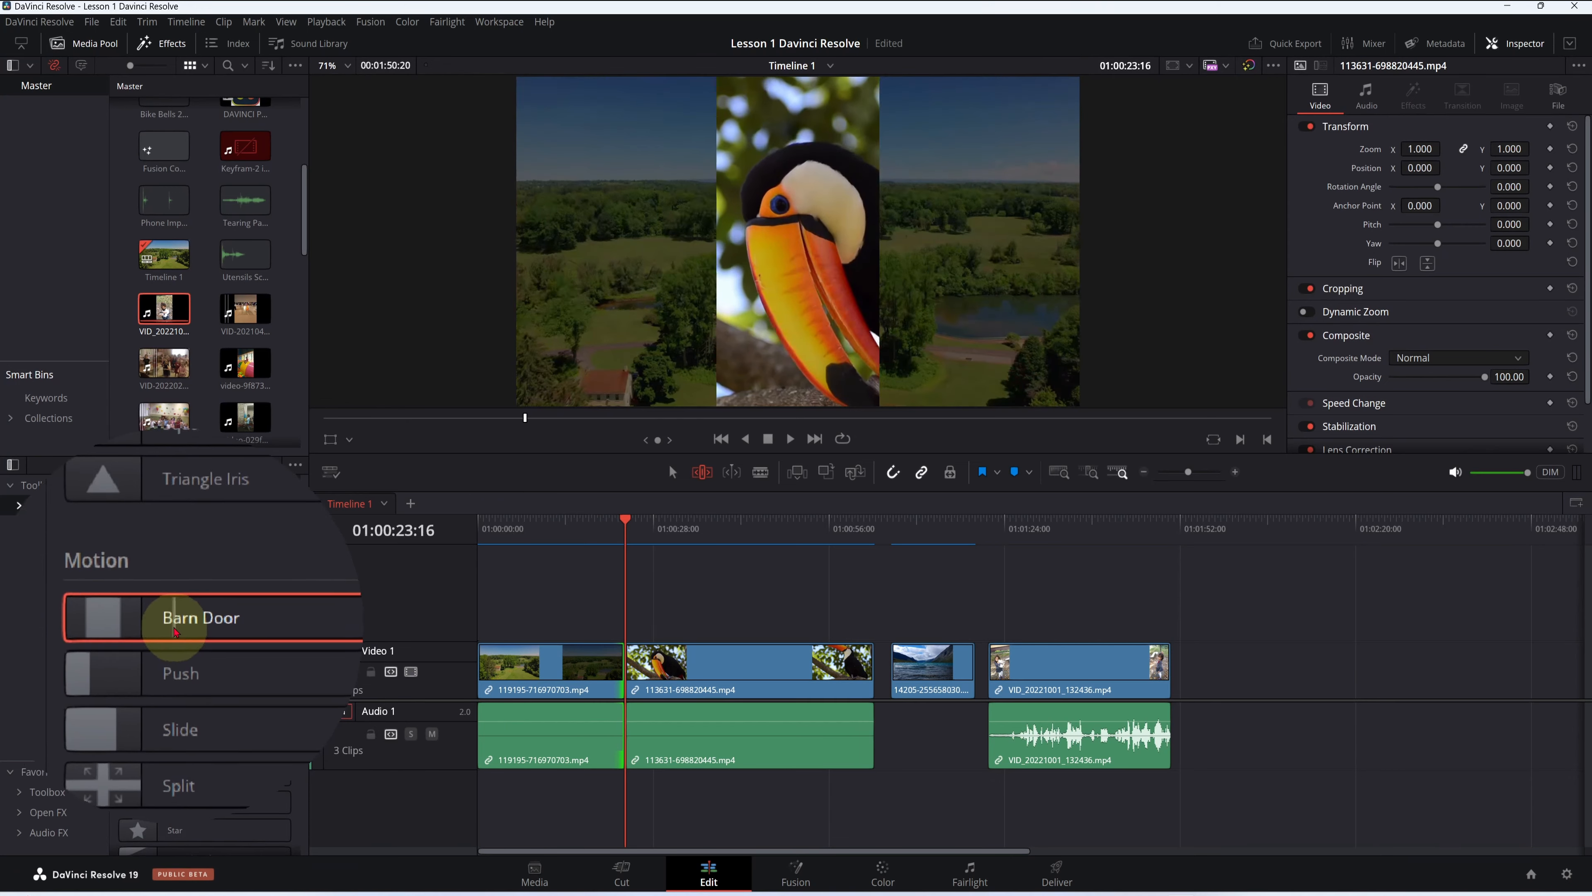
double_click(174, 625)
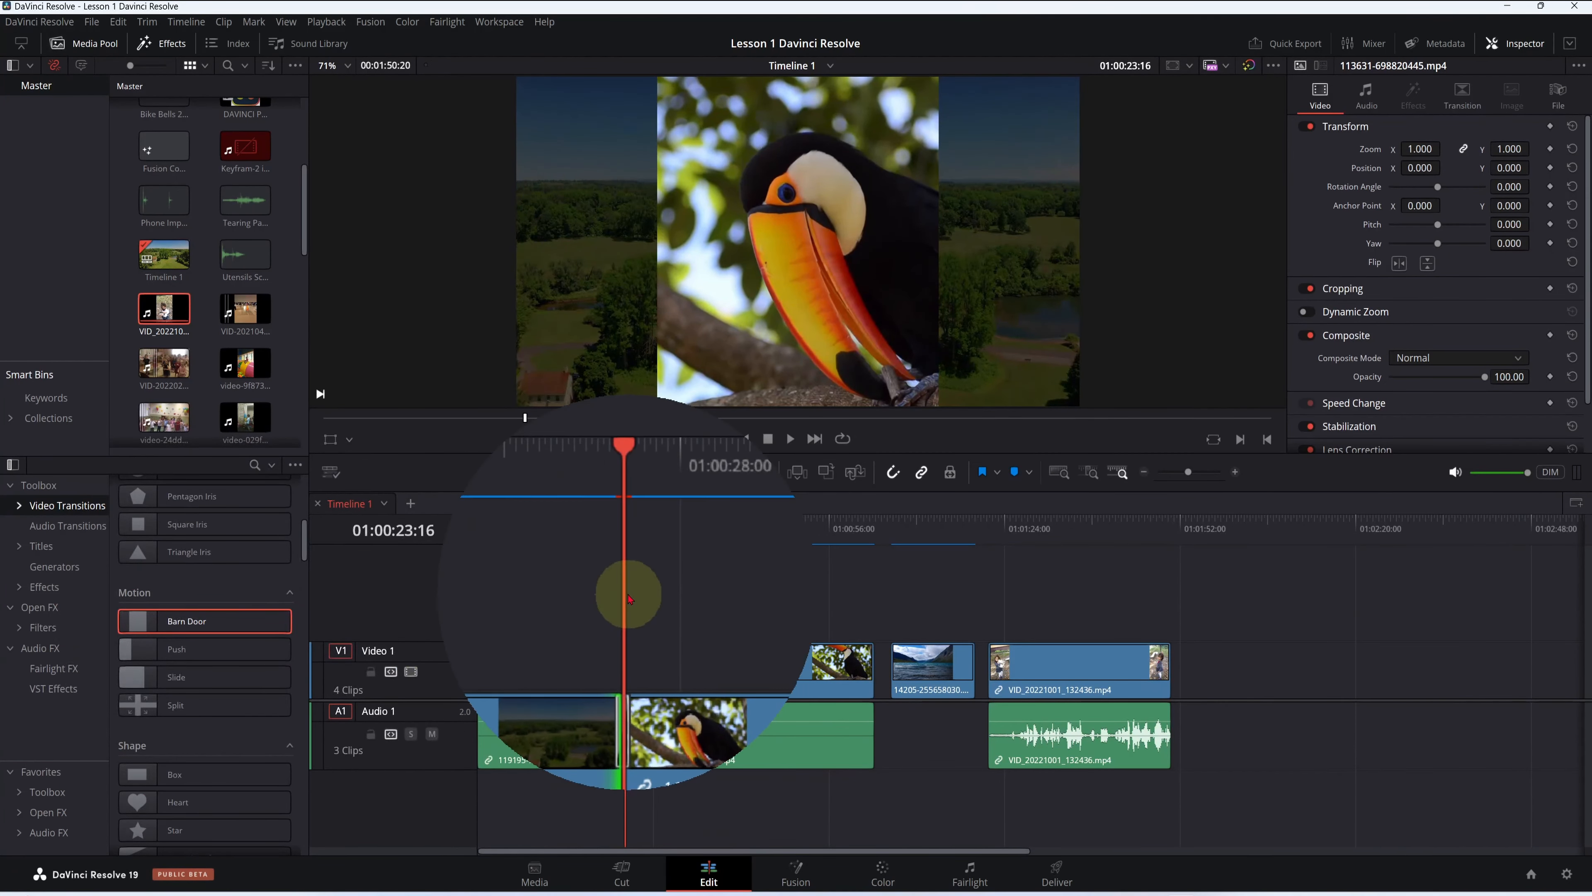
Enlarge the timeline around the first cut and play the Barn Door transition twice from just before it
left_click_drag(629, 599, 596, 613)
key("ctrl+equal")
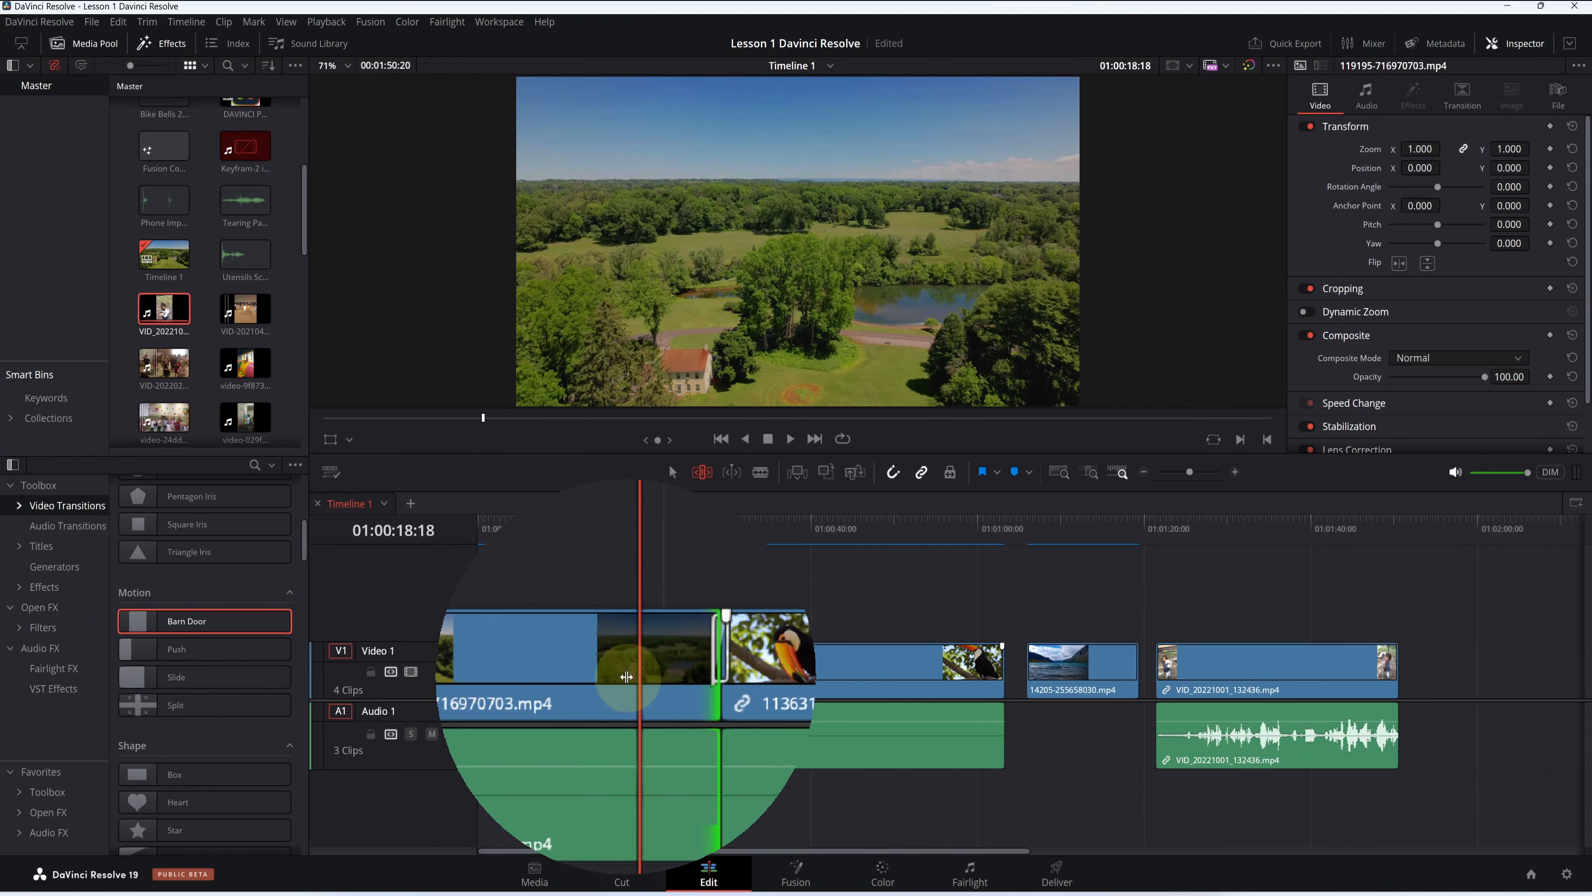
scroll(633, 676, "up", 1)
scroll(727, 676, "up", 5)
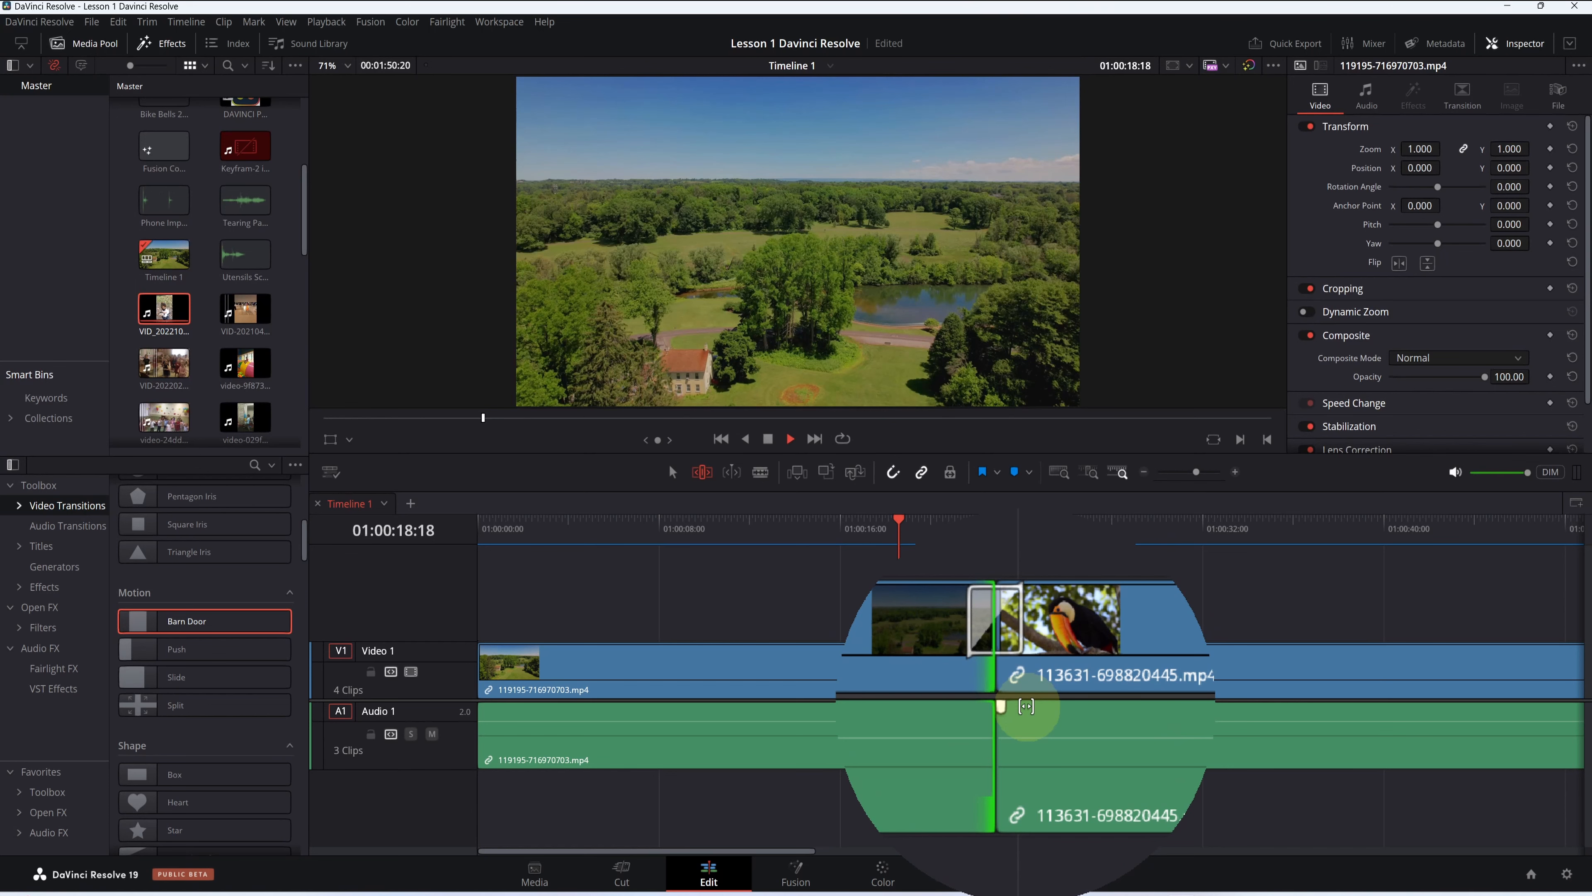
key("space")
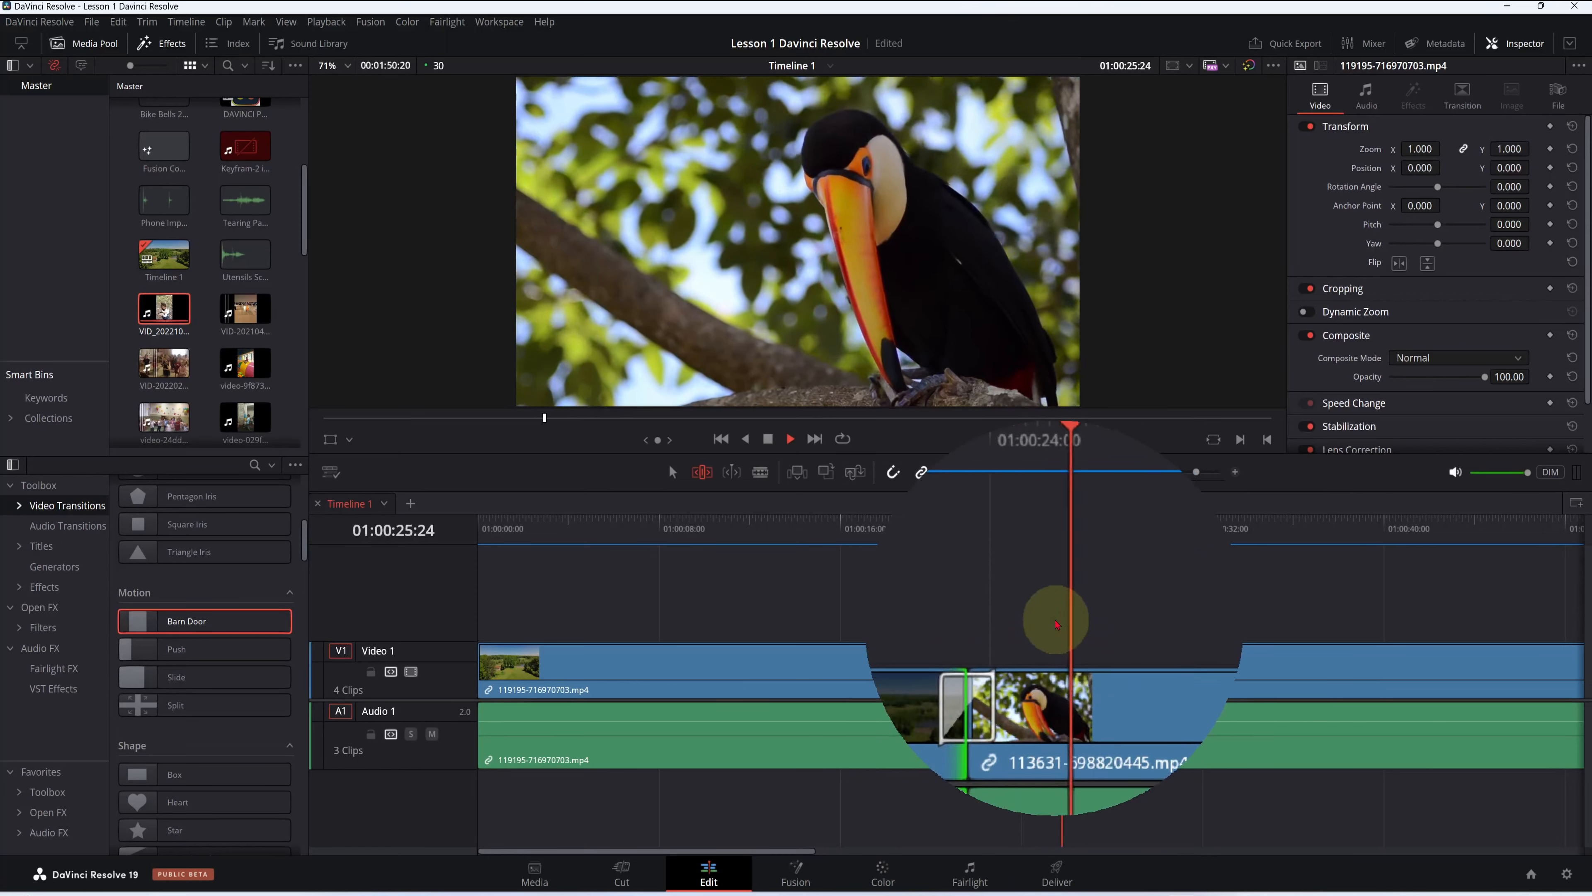
left_click(770, 438)
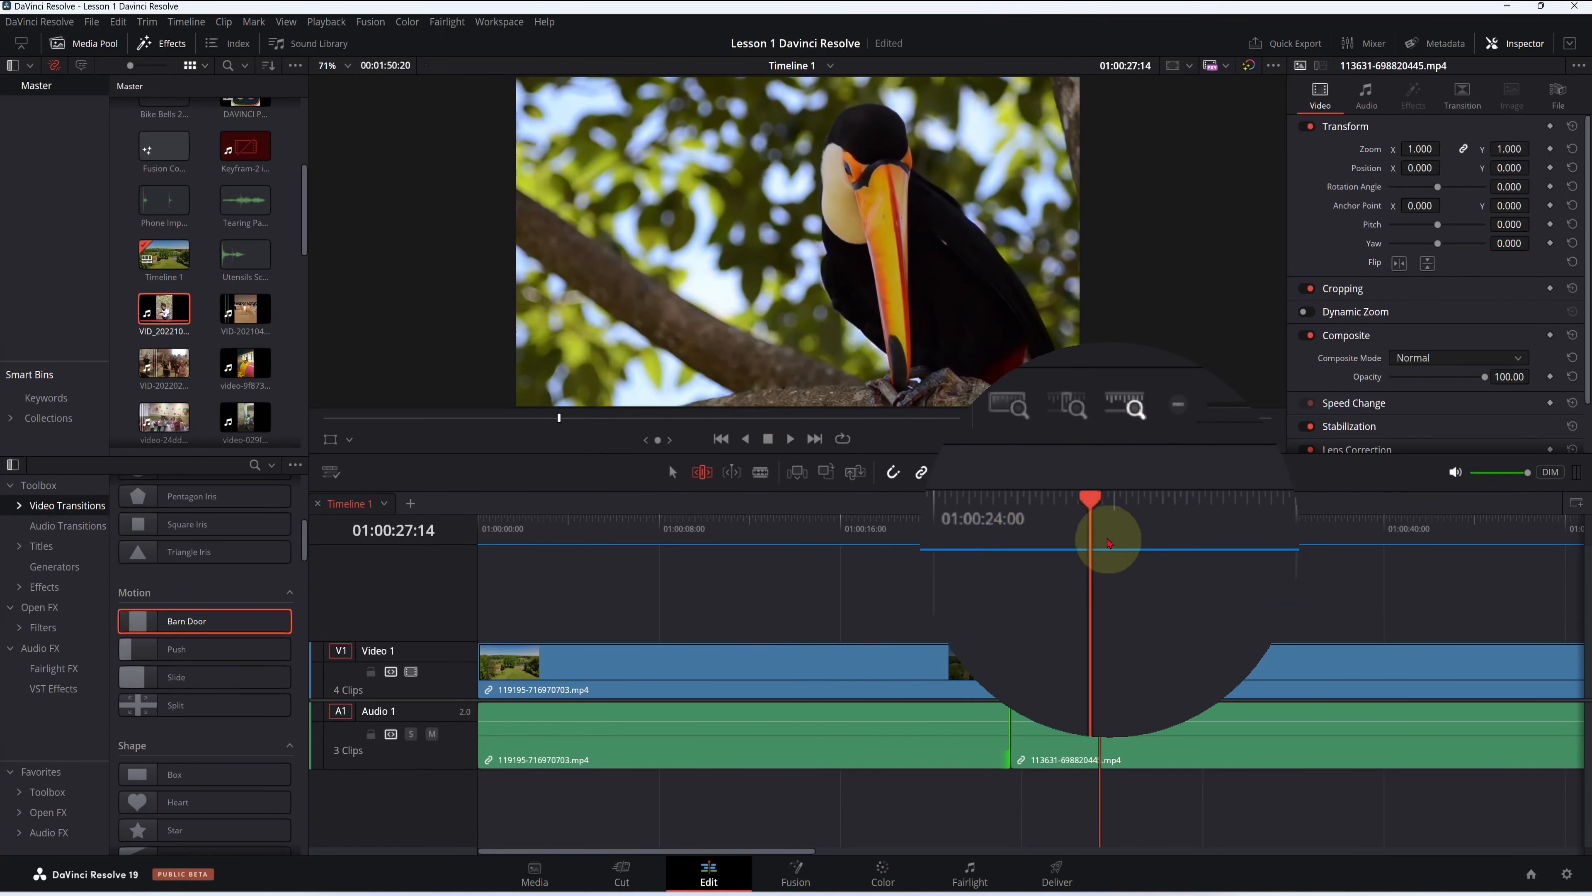
left_click(990, 551)
left_click_drag(990, 551, 956, 551)
key("space")
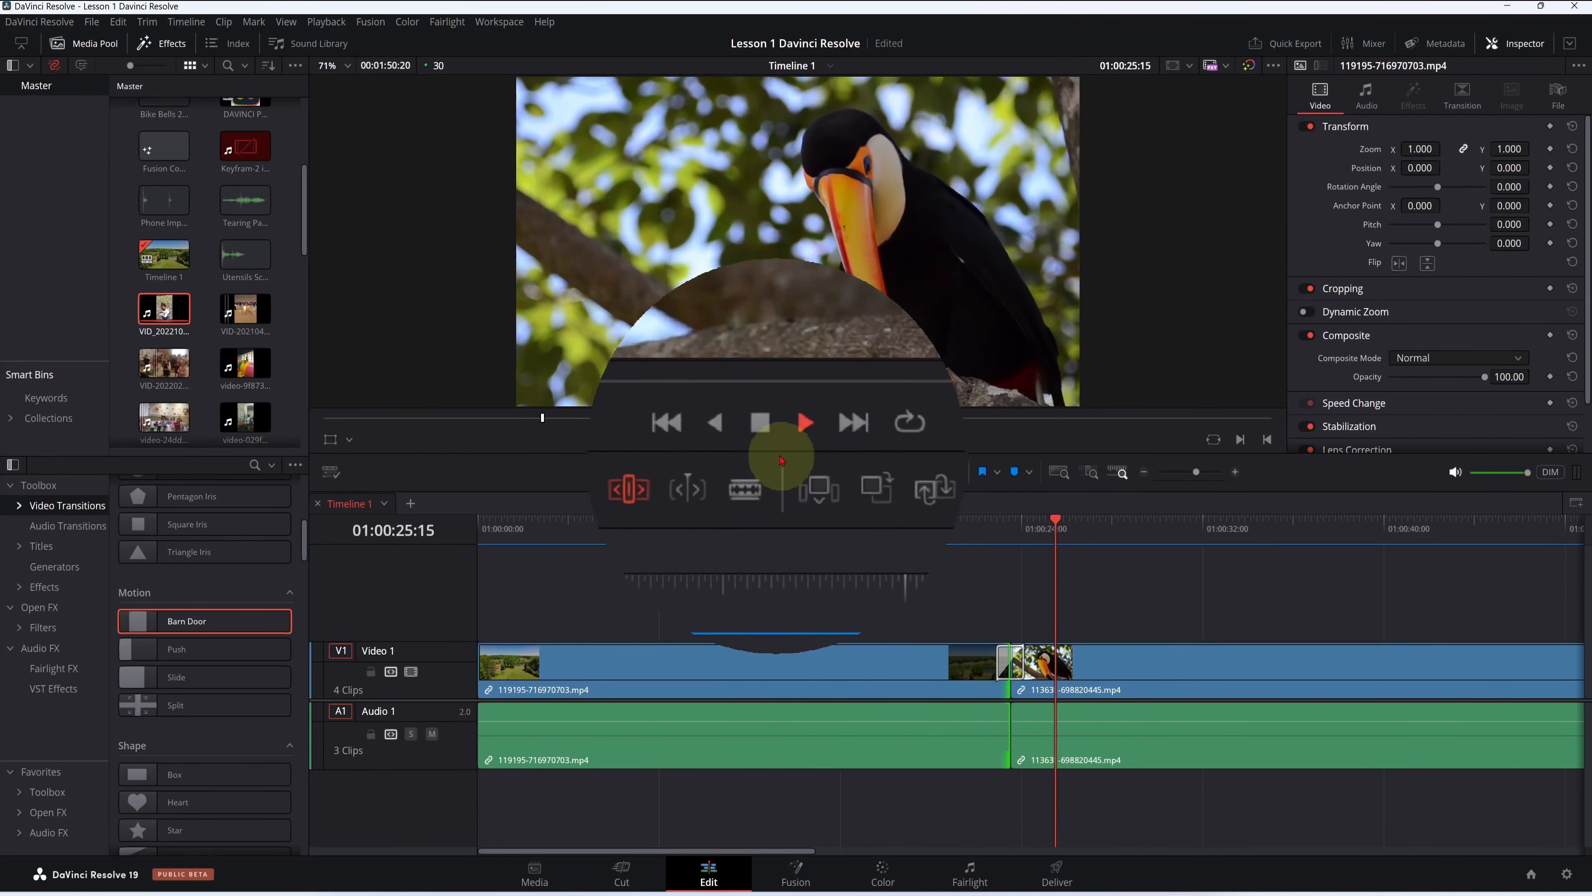
left_click(767, 438)
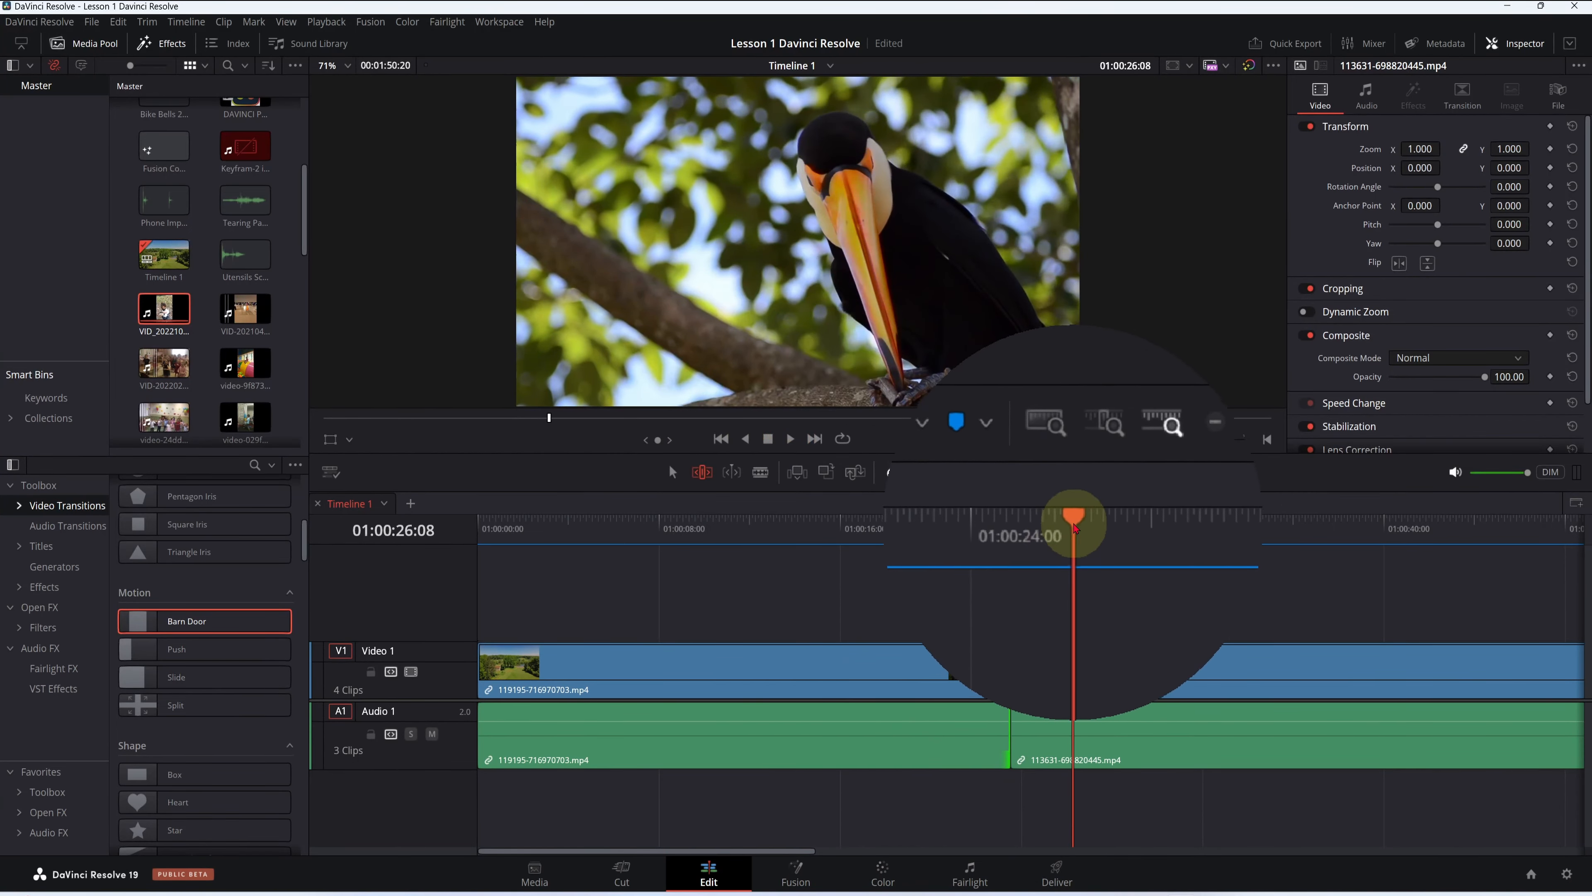
Place the playhead on the first cut at 01:00:23:16 and show the Barn Door transition's settings
left_click_drag(1068, 533, 938, 530)
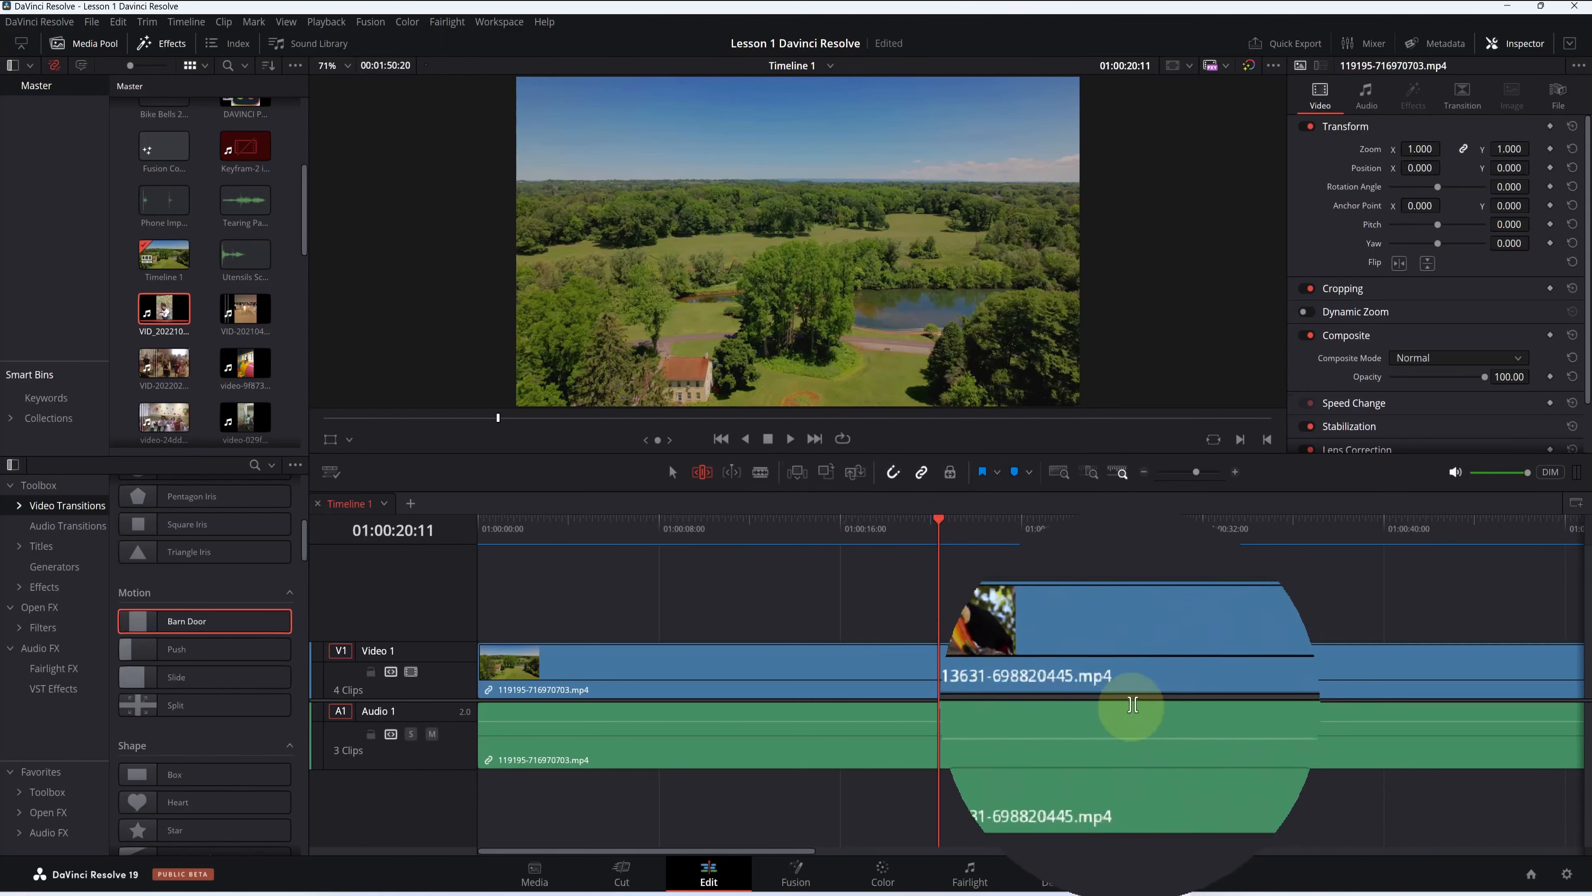
left_click_drag(934, 538, 1014, 532)
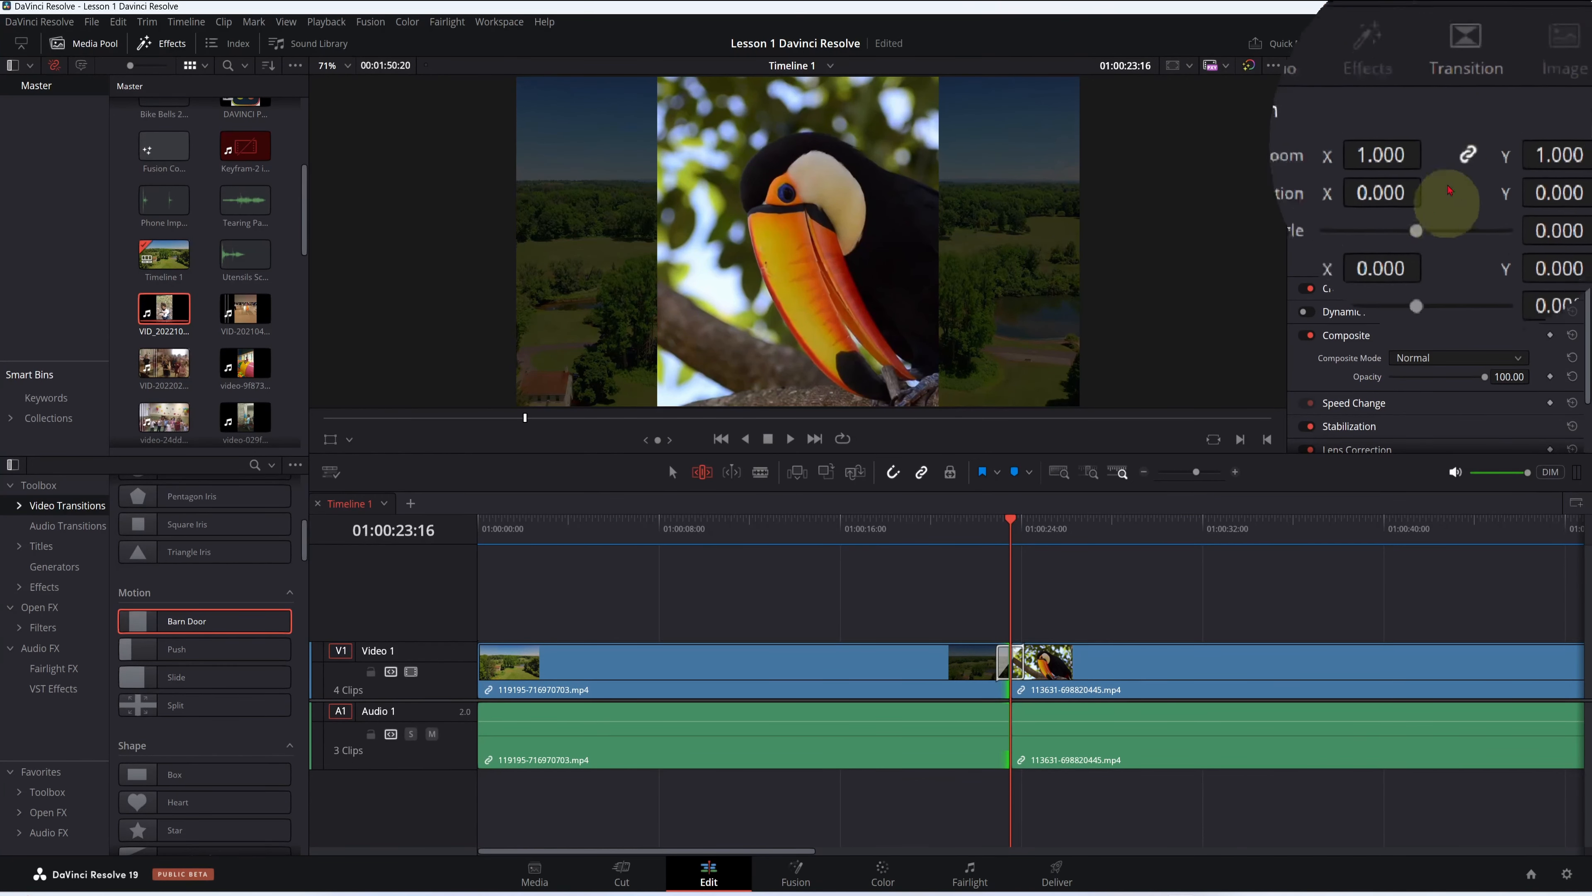
left_click(1465, 107)
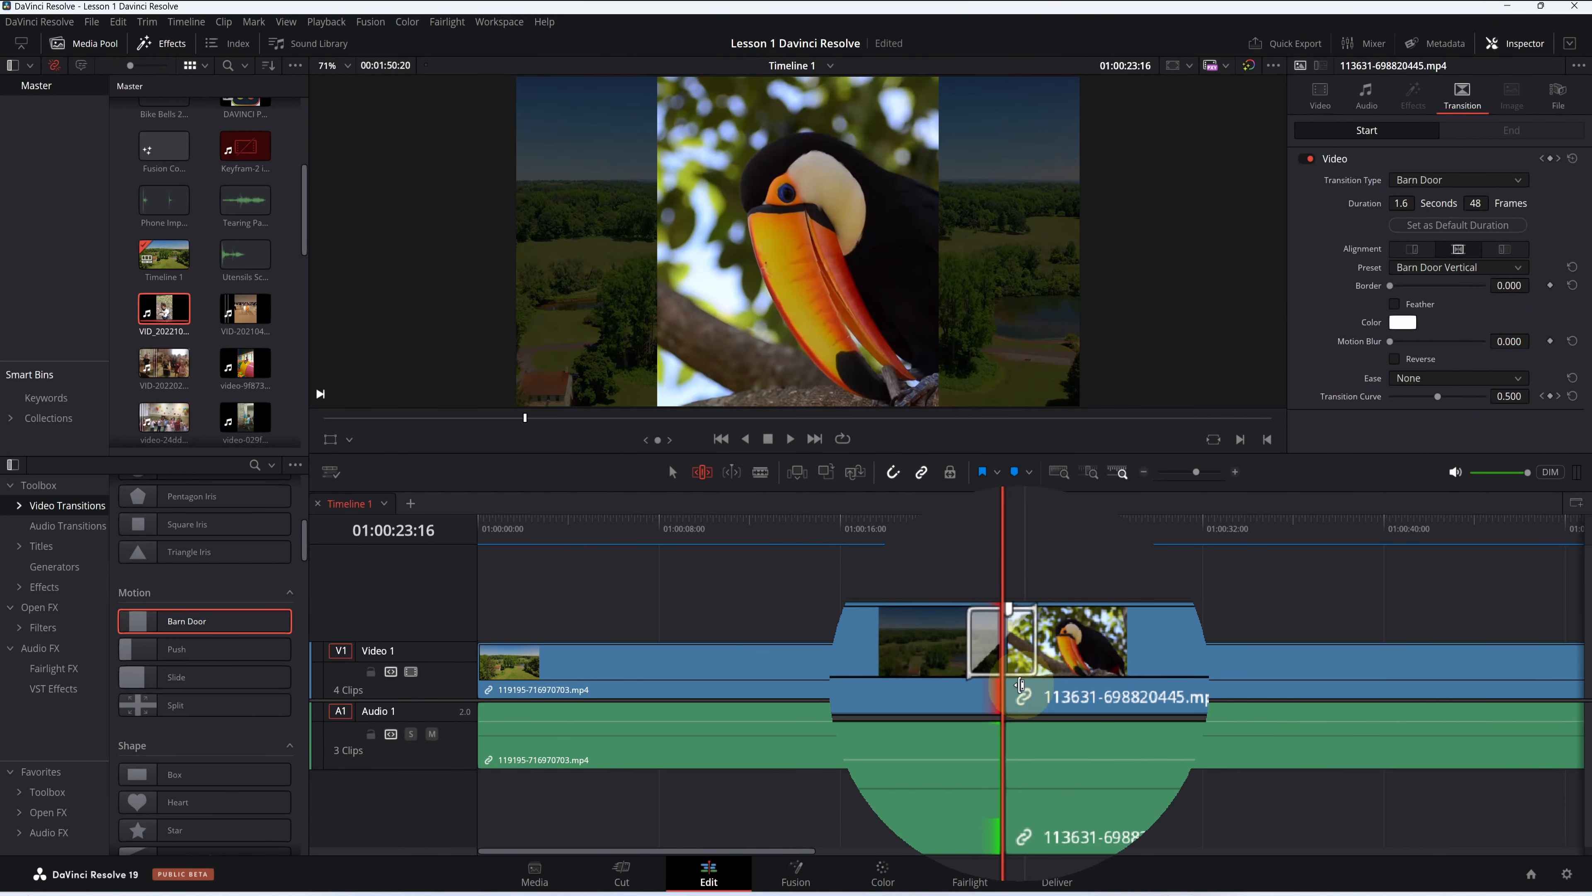
Shorten the Barn Door transition on the timeline to 18 frames (0.6 seconds)
key("ctrl+=")
key("ctrl+=")
key("ctrl+=")
left_click_drag(975, 664, 998, 664)
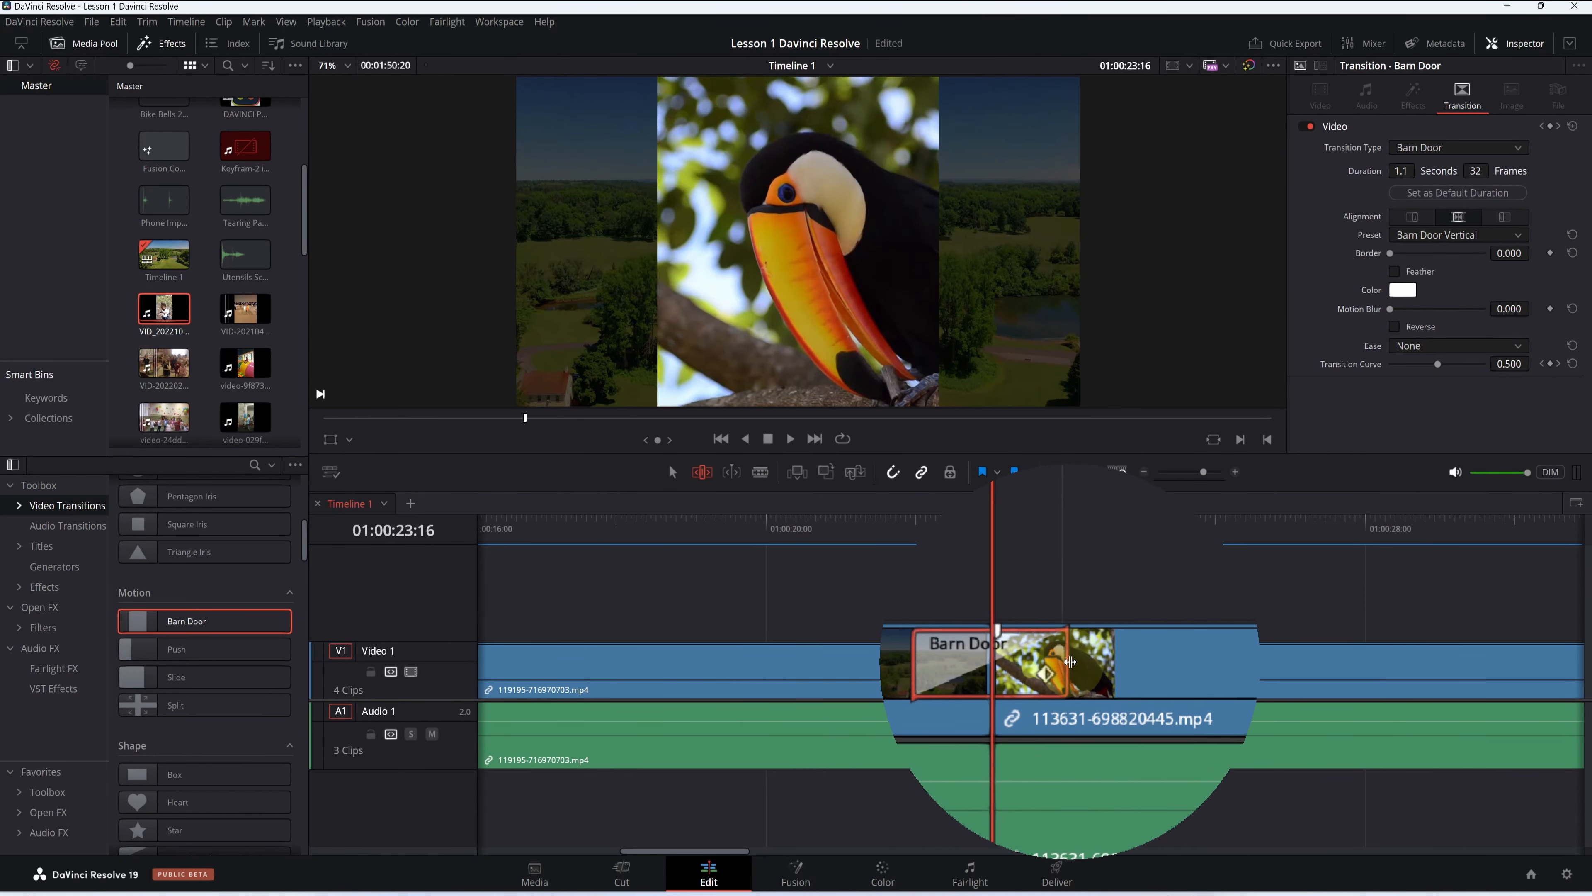
left_click_drag(1048, 666, 1028, 666)
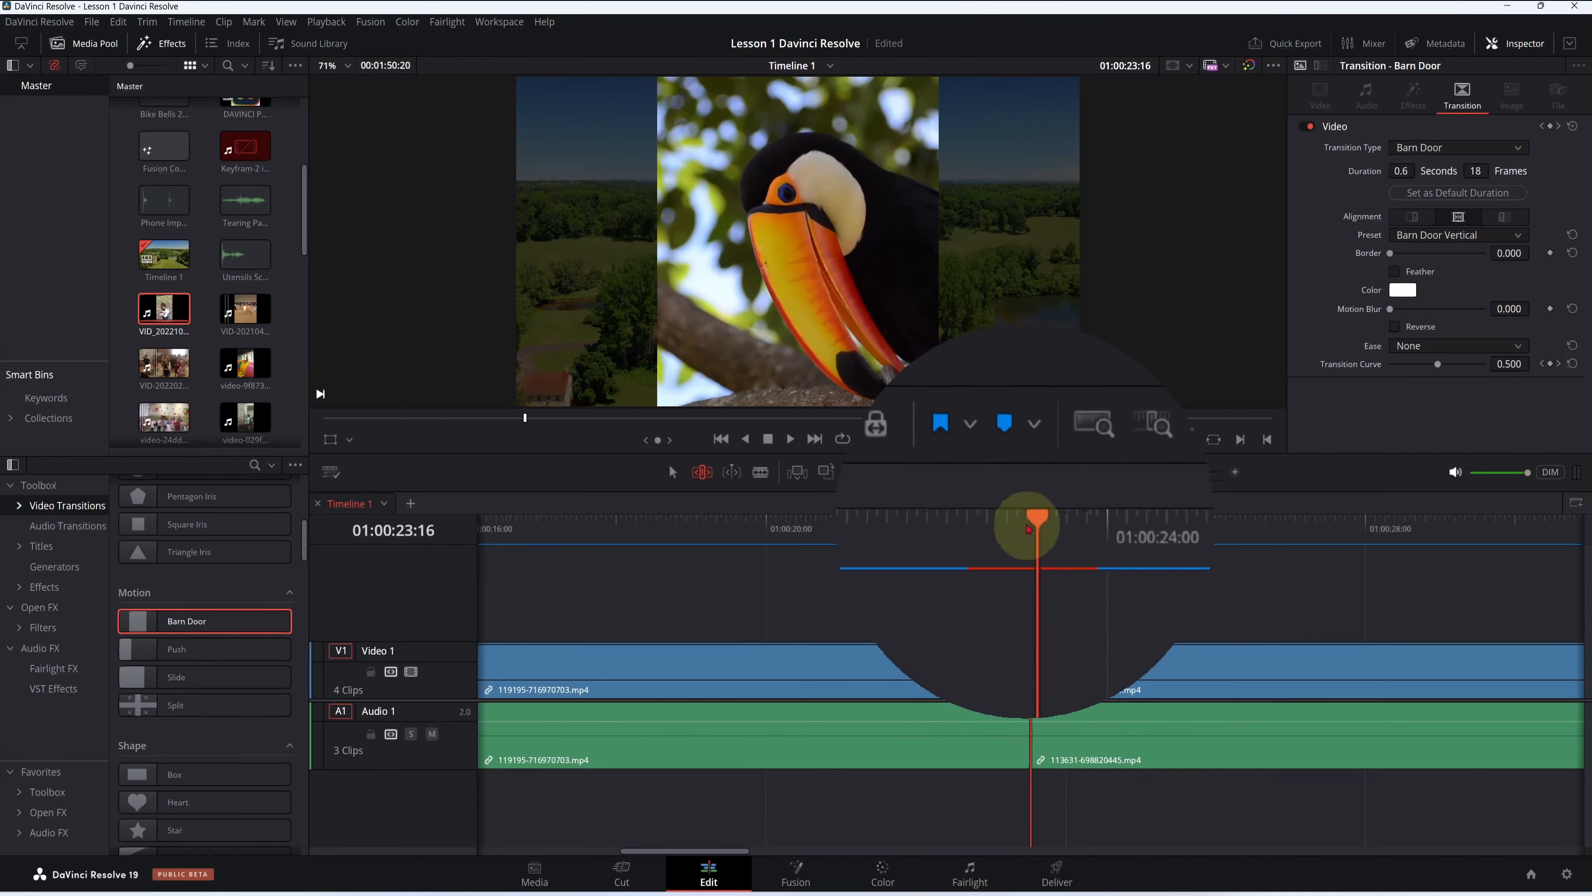
Play the shortened Barn Door transition from just before its start at 01:00:23:01
left_click(993, 531)
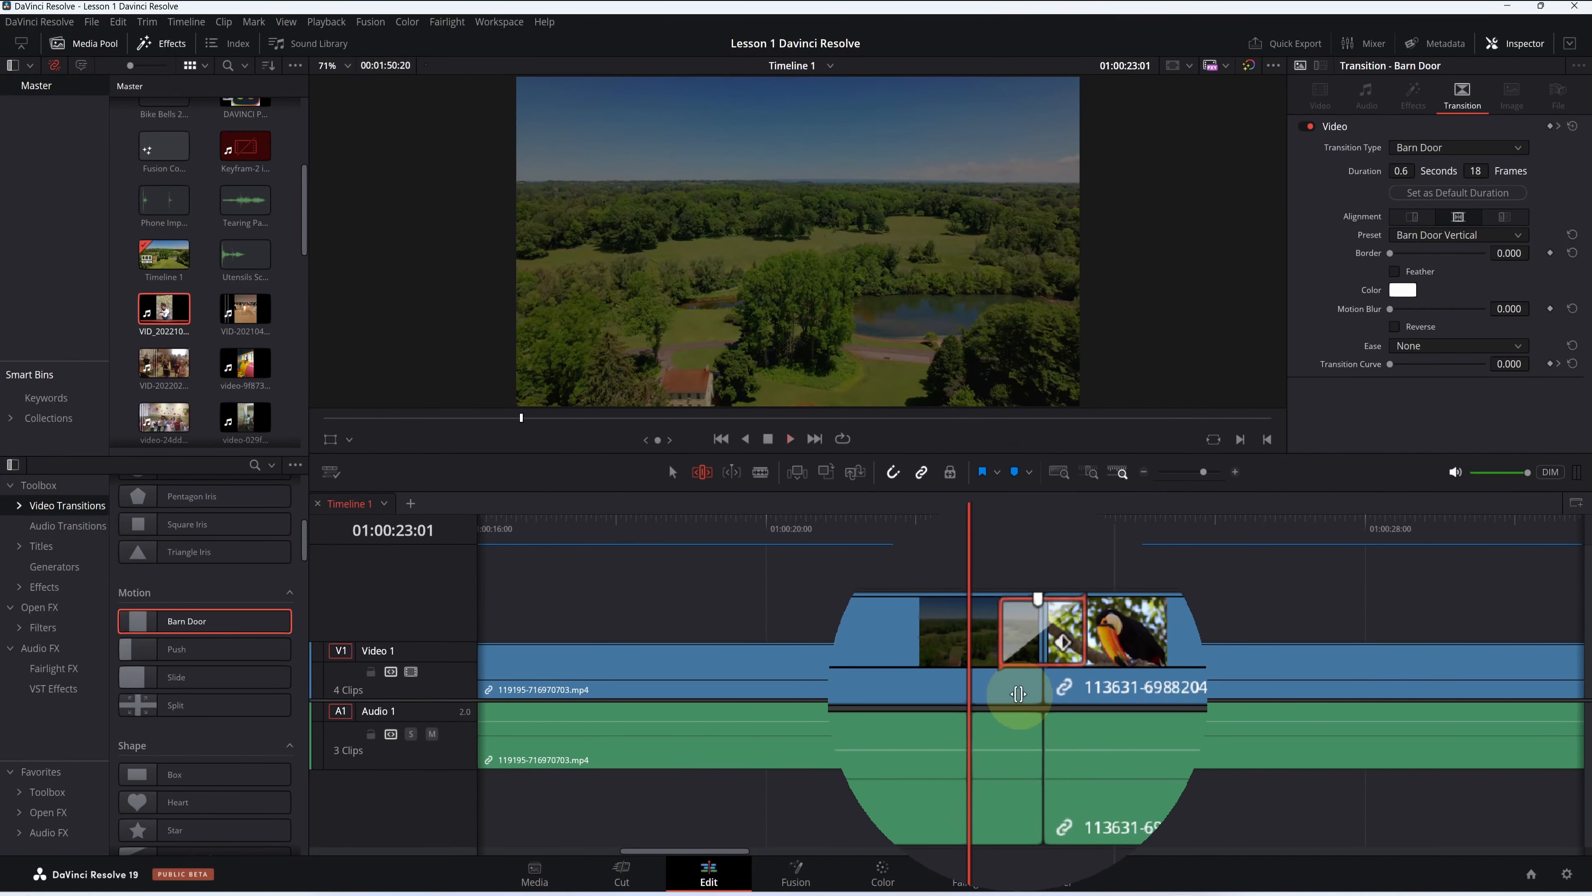
key("space")
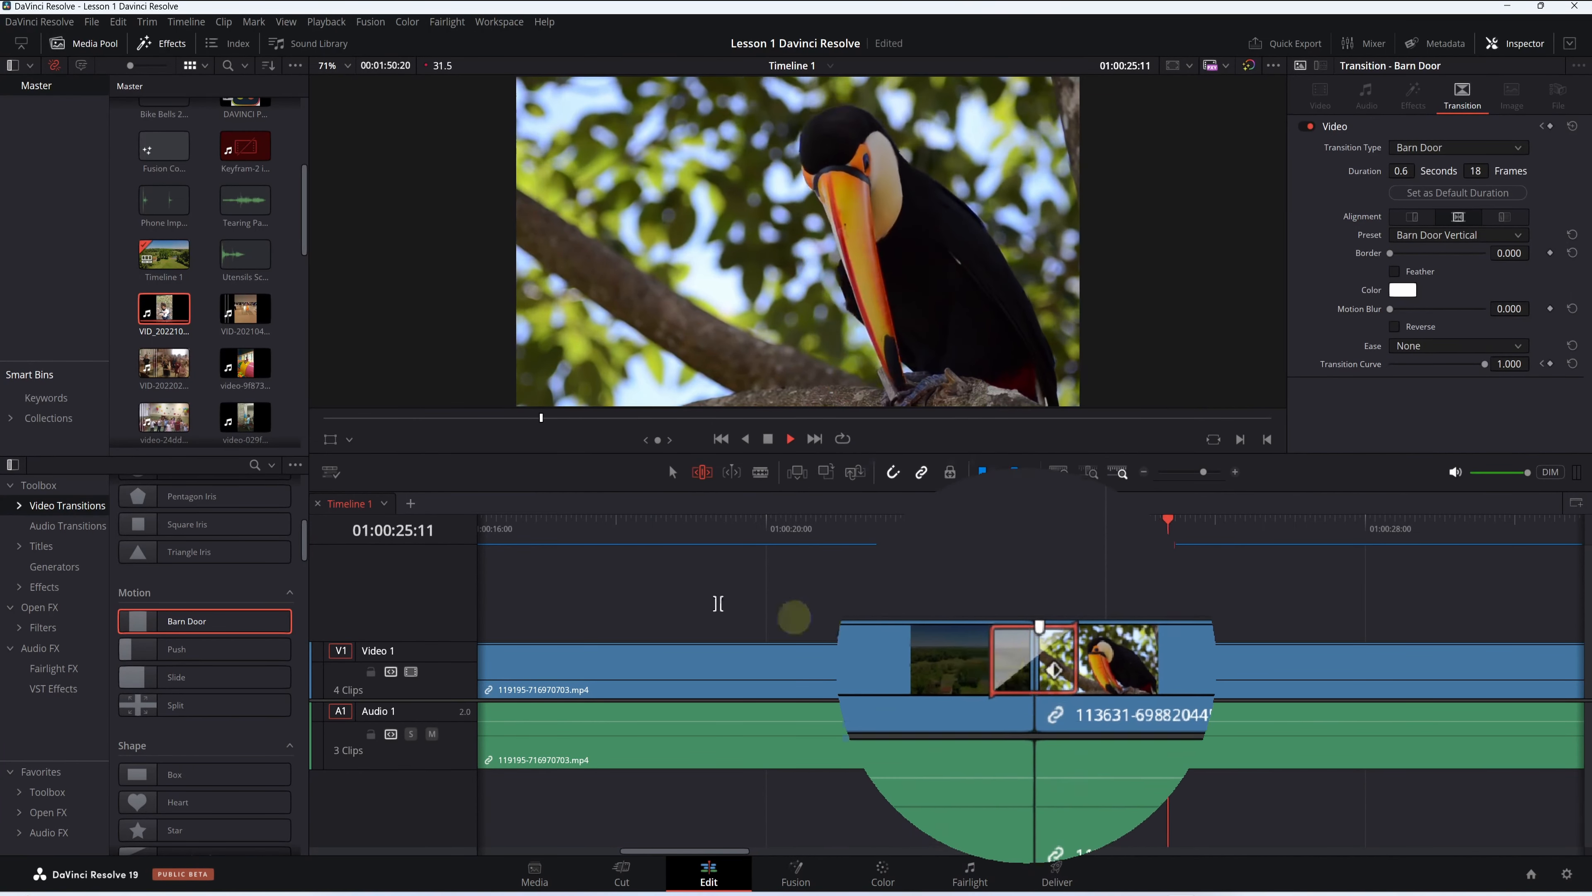
key("space")
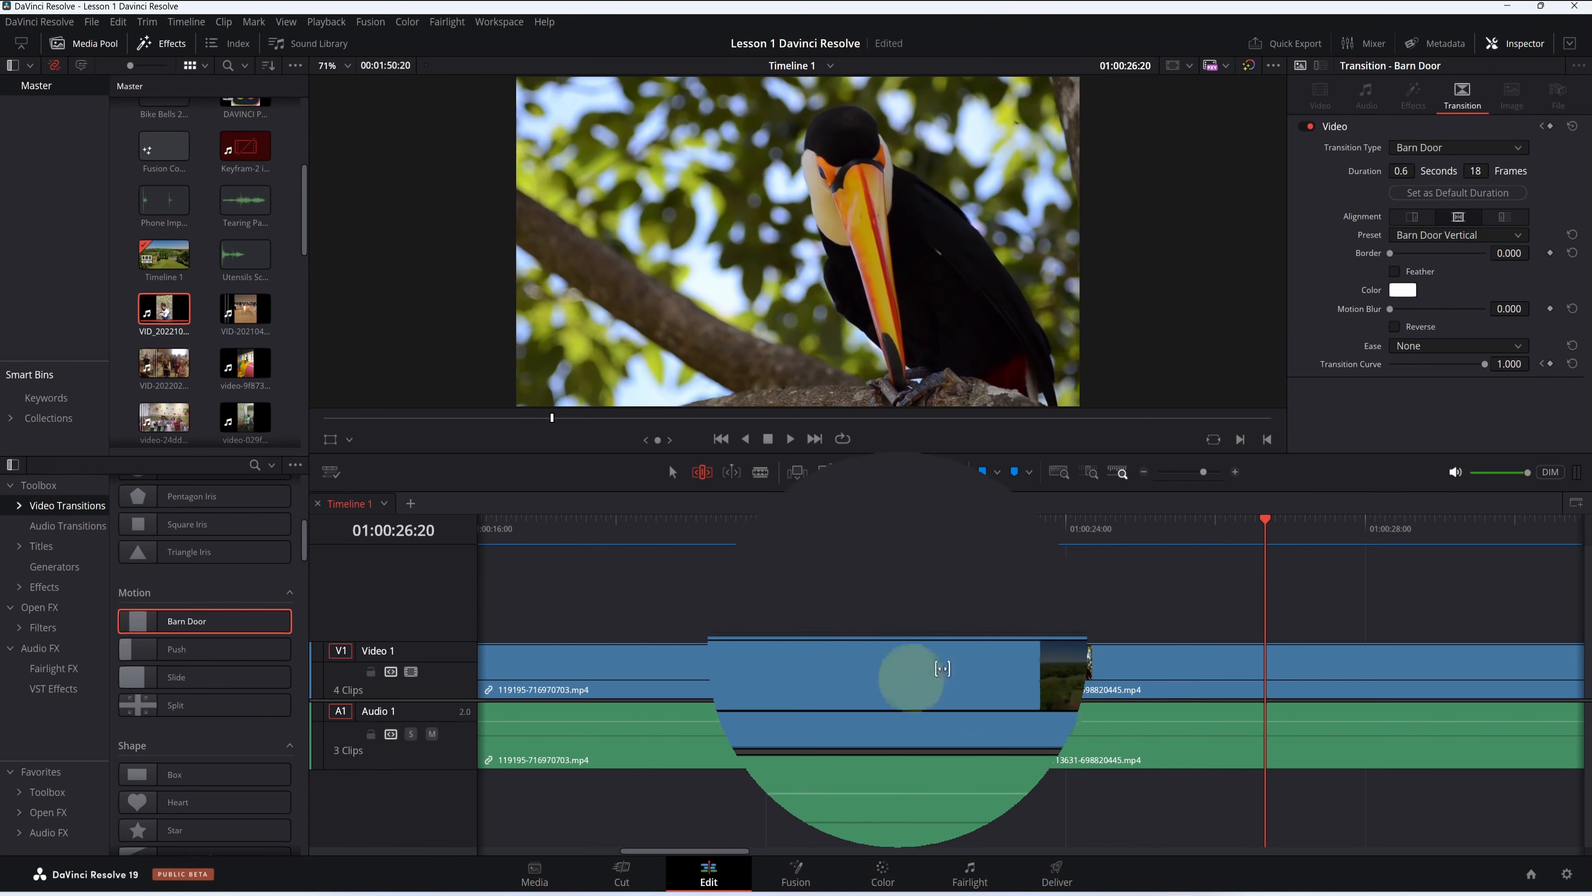
Lengthen the Barn Door transition on the timeline to 48 frames (1.6 seconds) and select the toucan clip
left_click_drag(1266, 558, 997, 561)
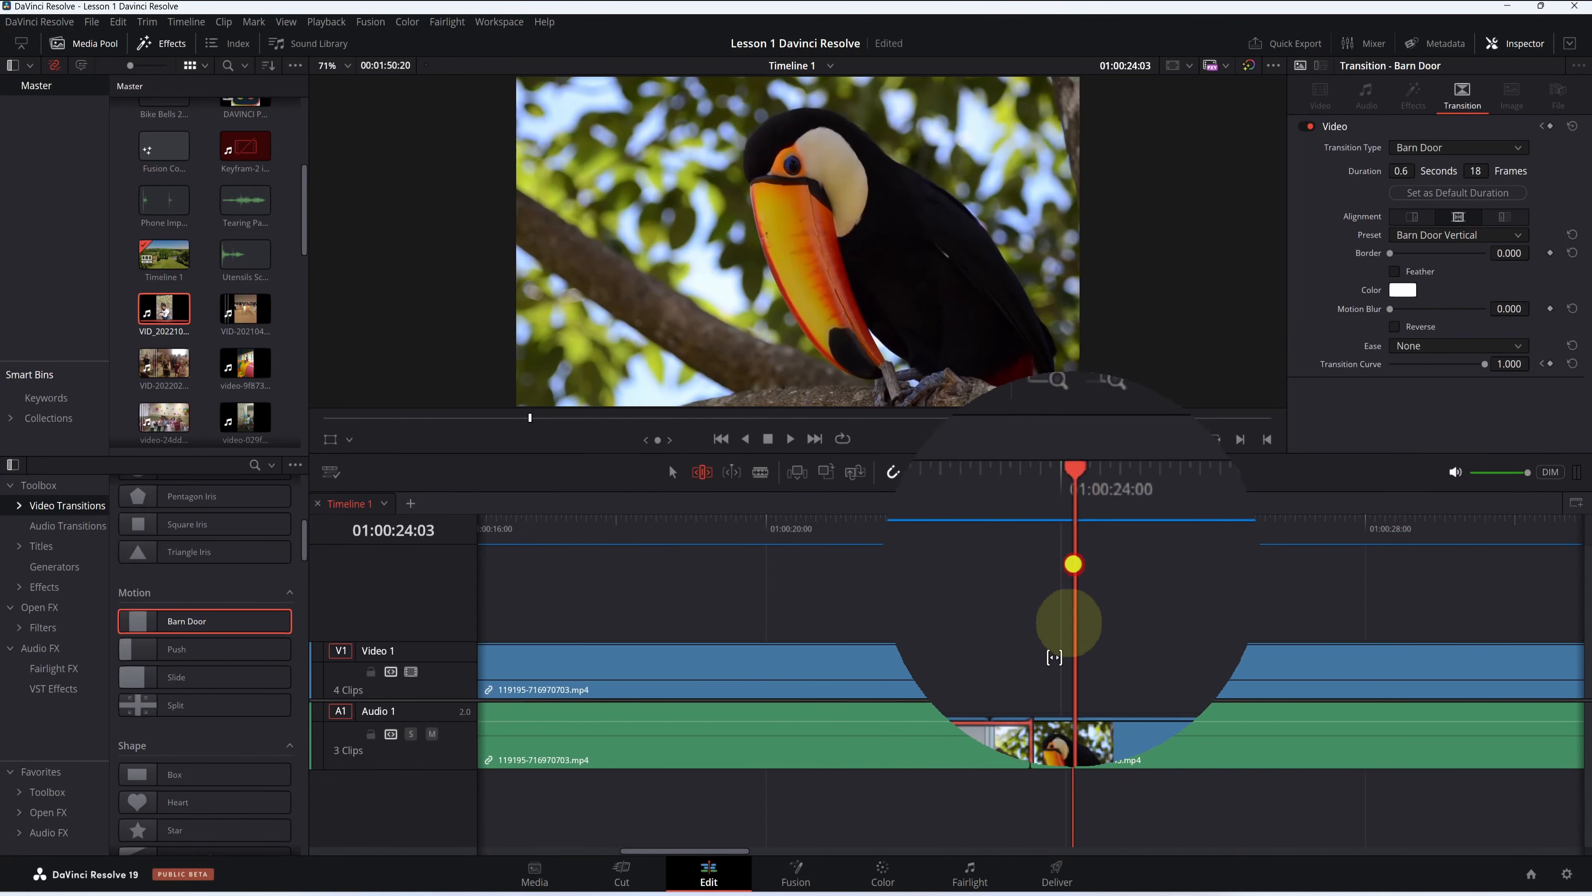
left_click_drag(1009, 666, 951, 658)
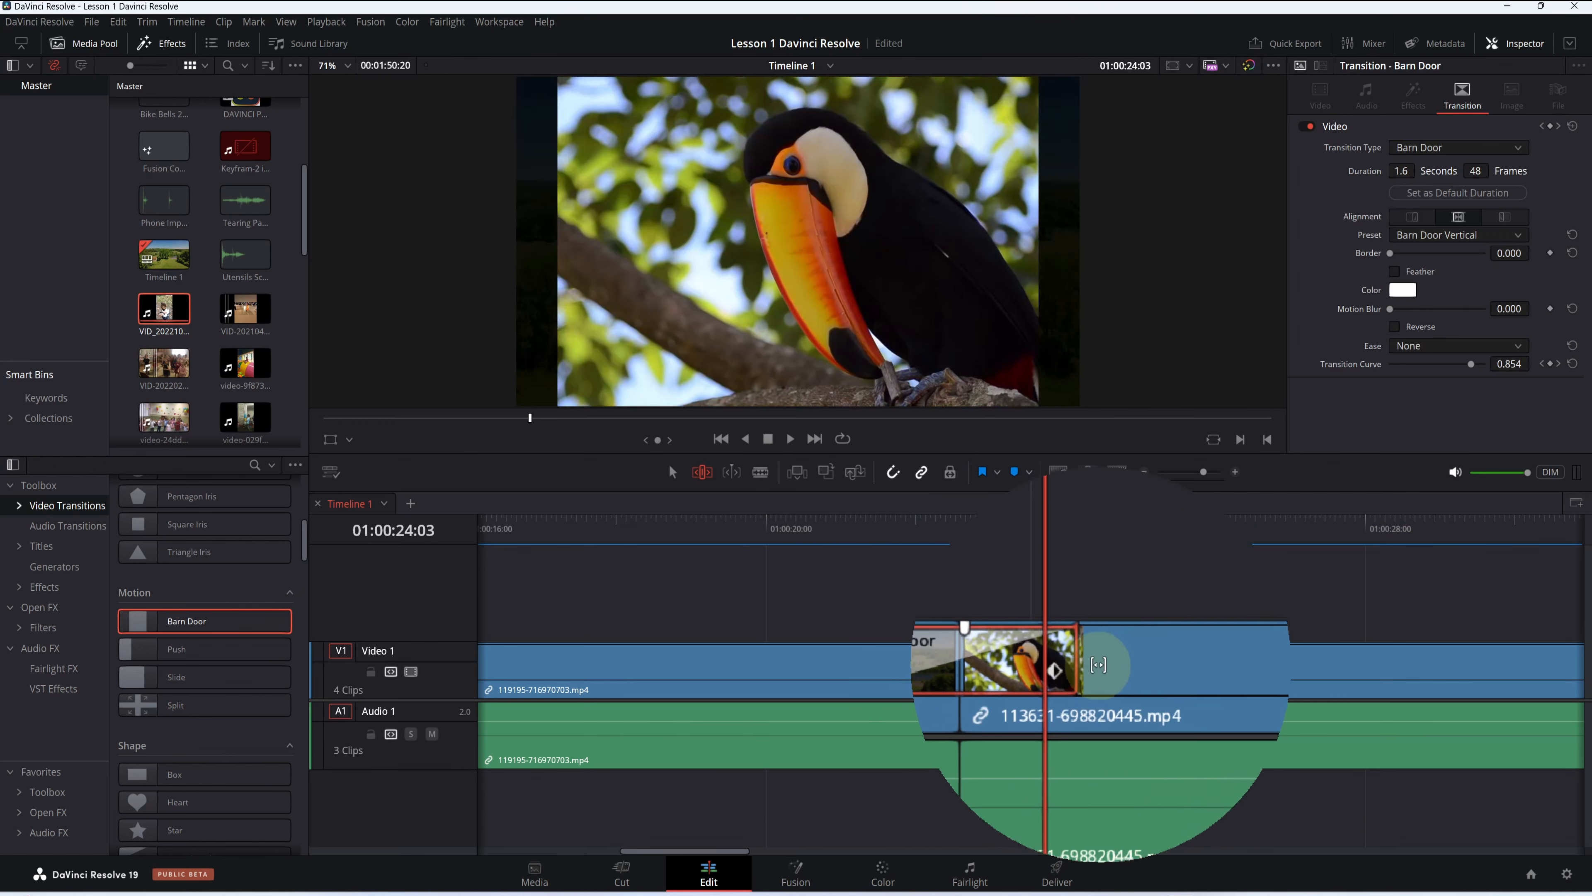
left_click(1091, 664)
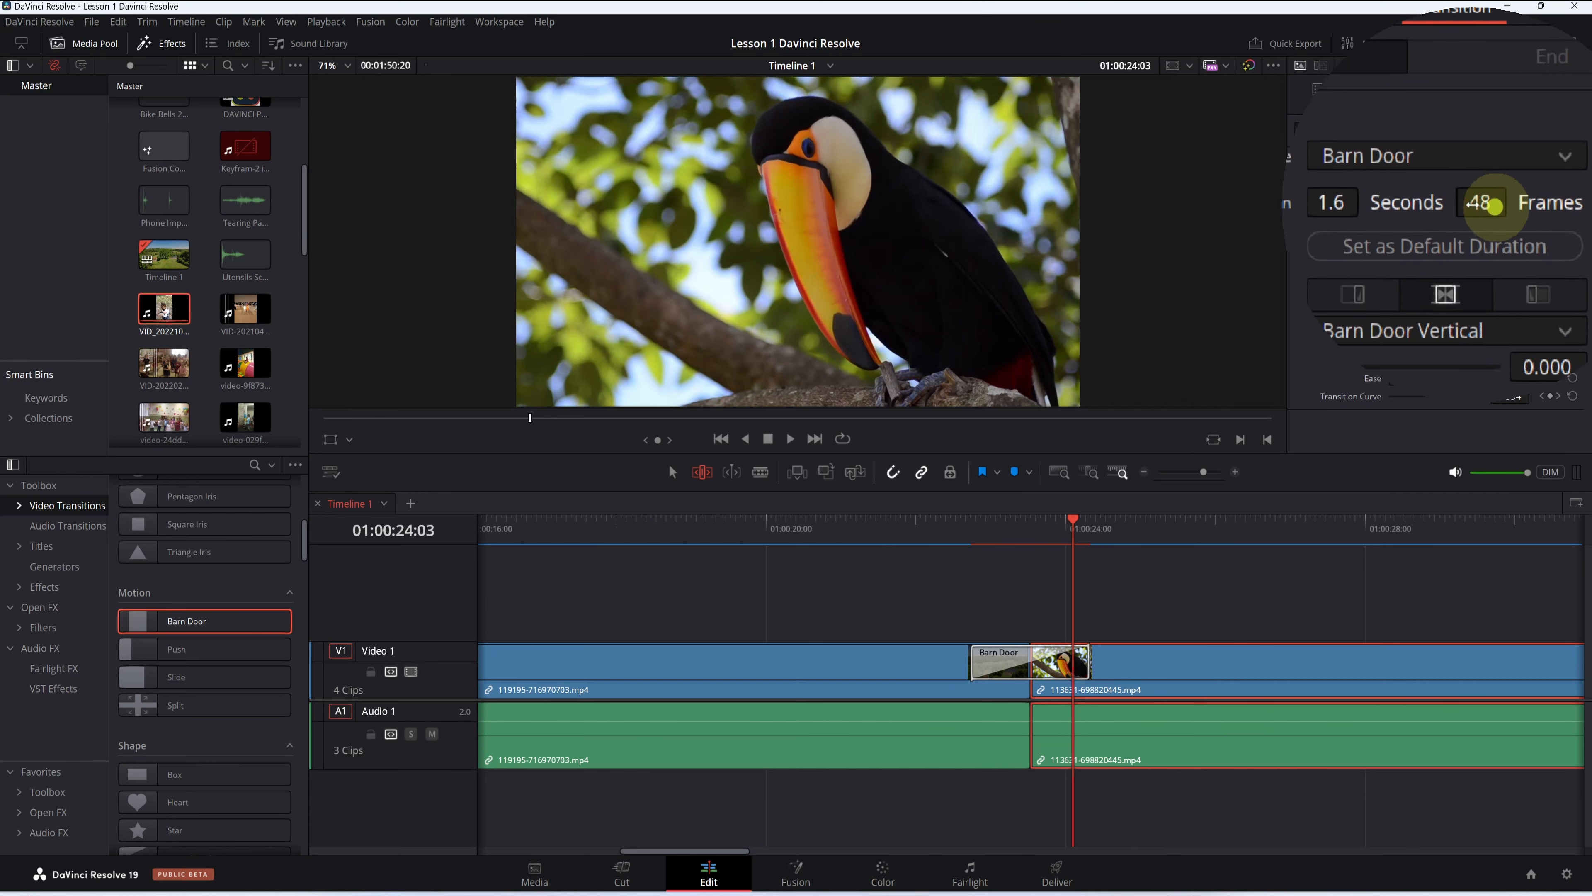
Place the playhead inside the Barn Door transition at 01:00:23:10 and set the transition's border to 25.650
left_click(1473, 204)
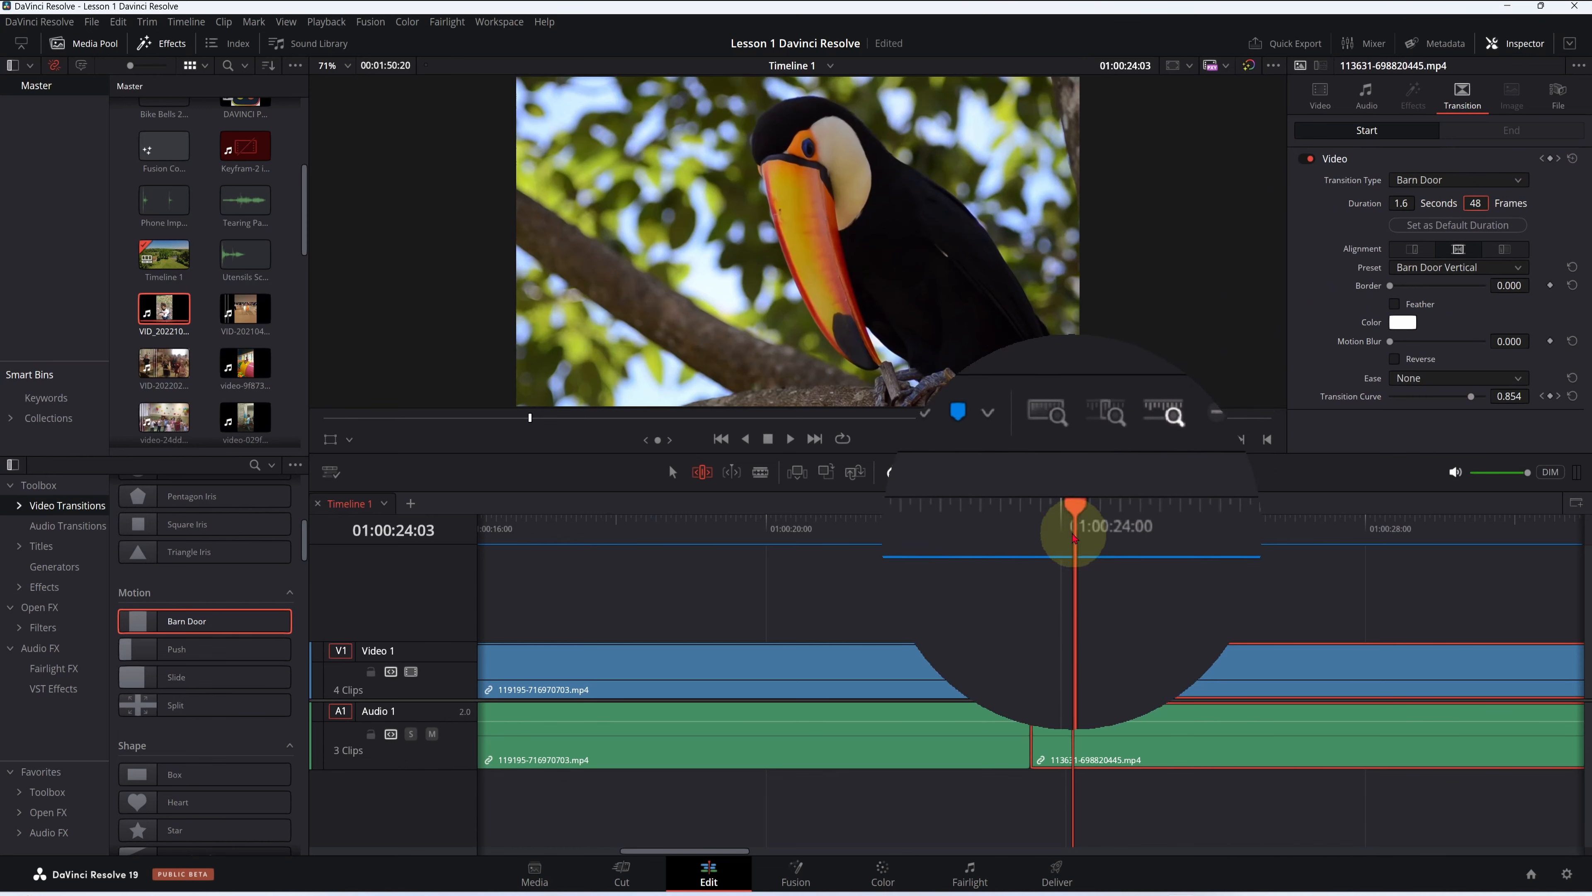
left_click_drag(1073, 538, 1016, 526)
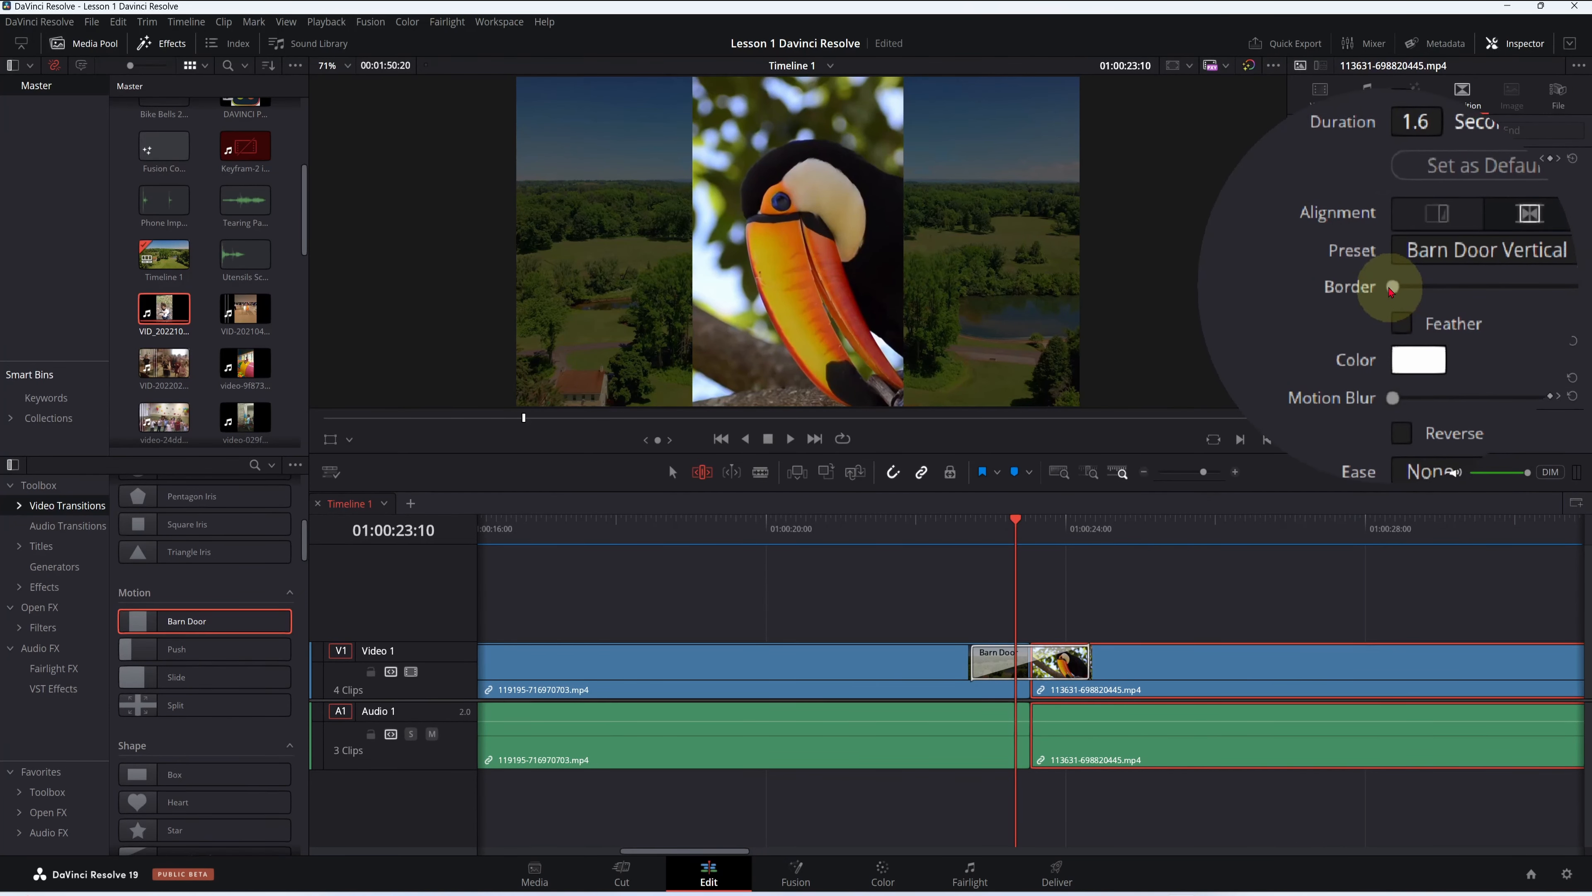
left_click_drag(1390, 286, 1396, 290)
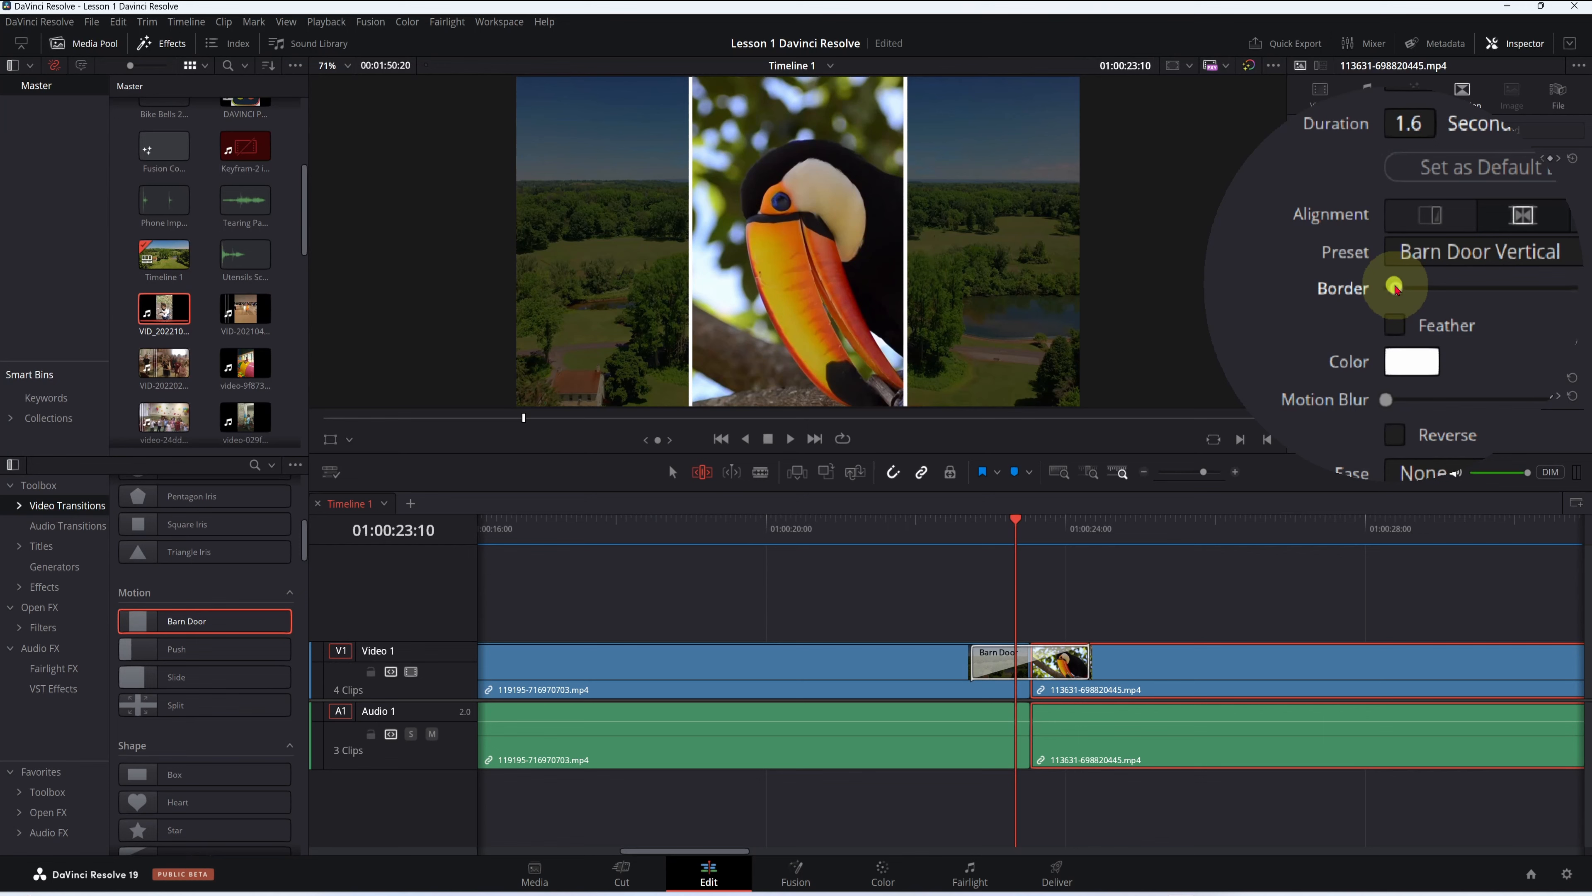
Set the Barn Door transition's border color to bright yellow, #e7ff10
left_click(1403, 322)
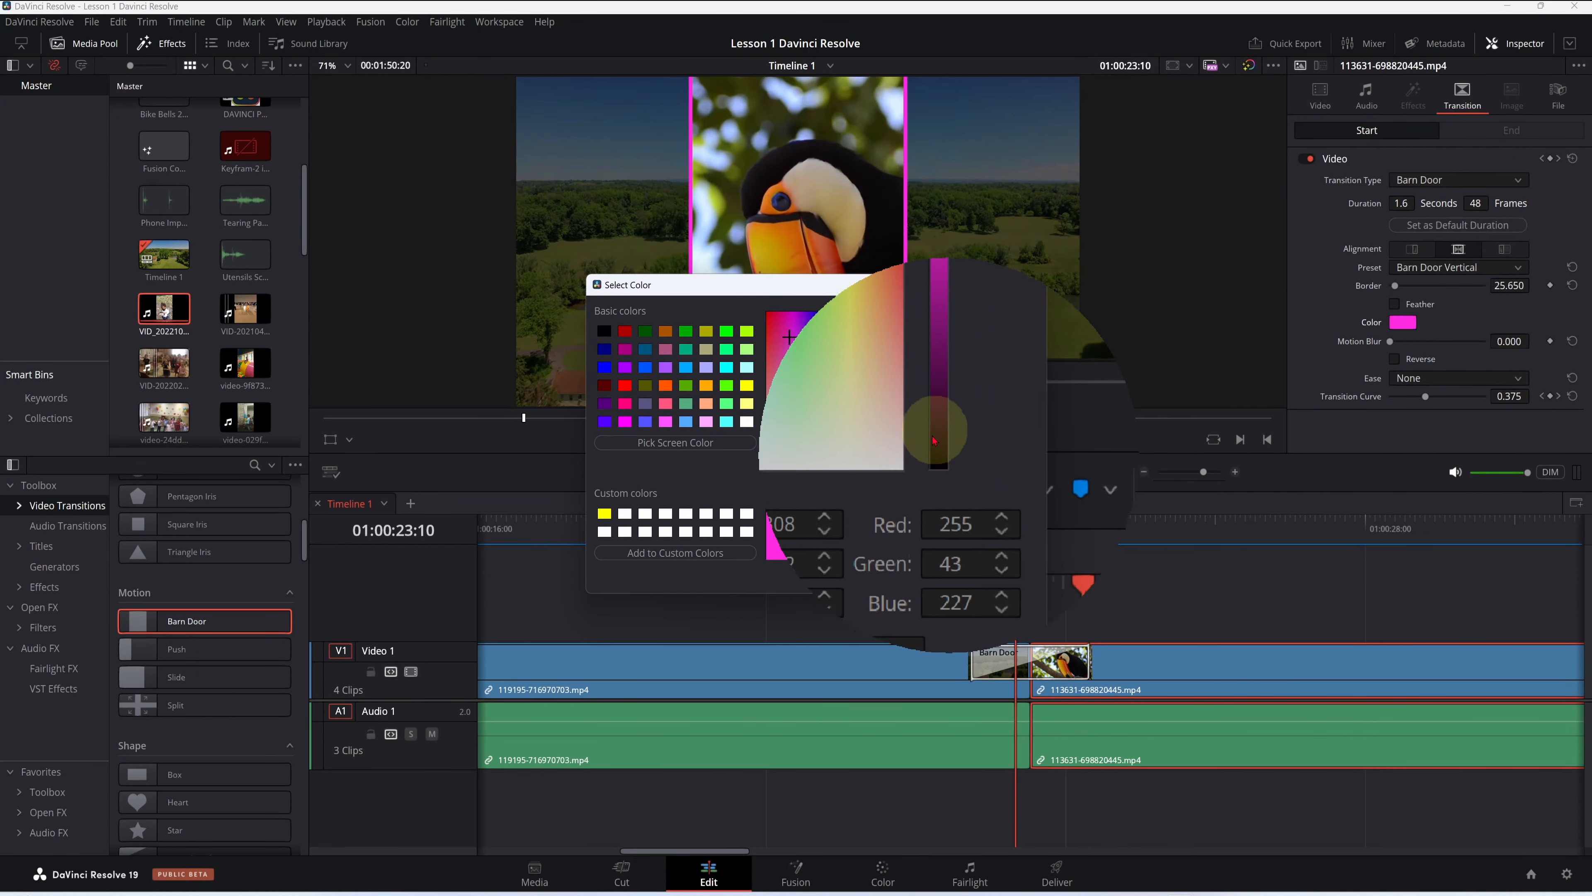
left_click(893, 353)
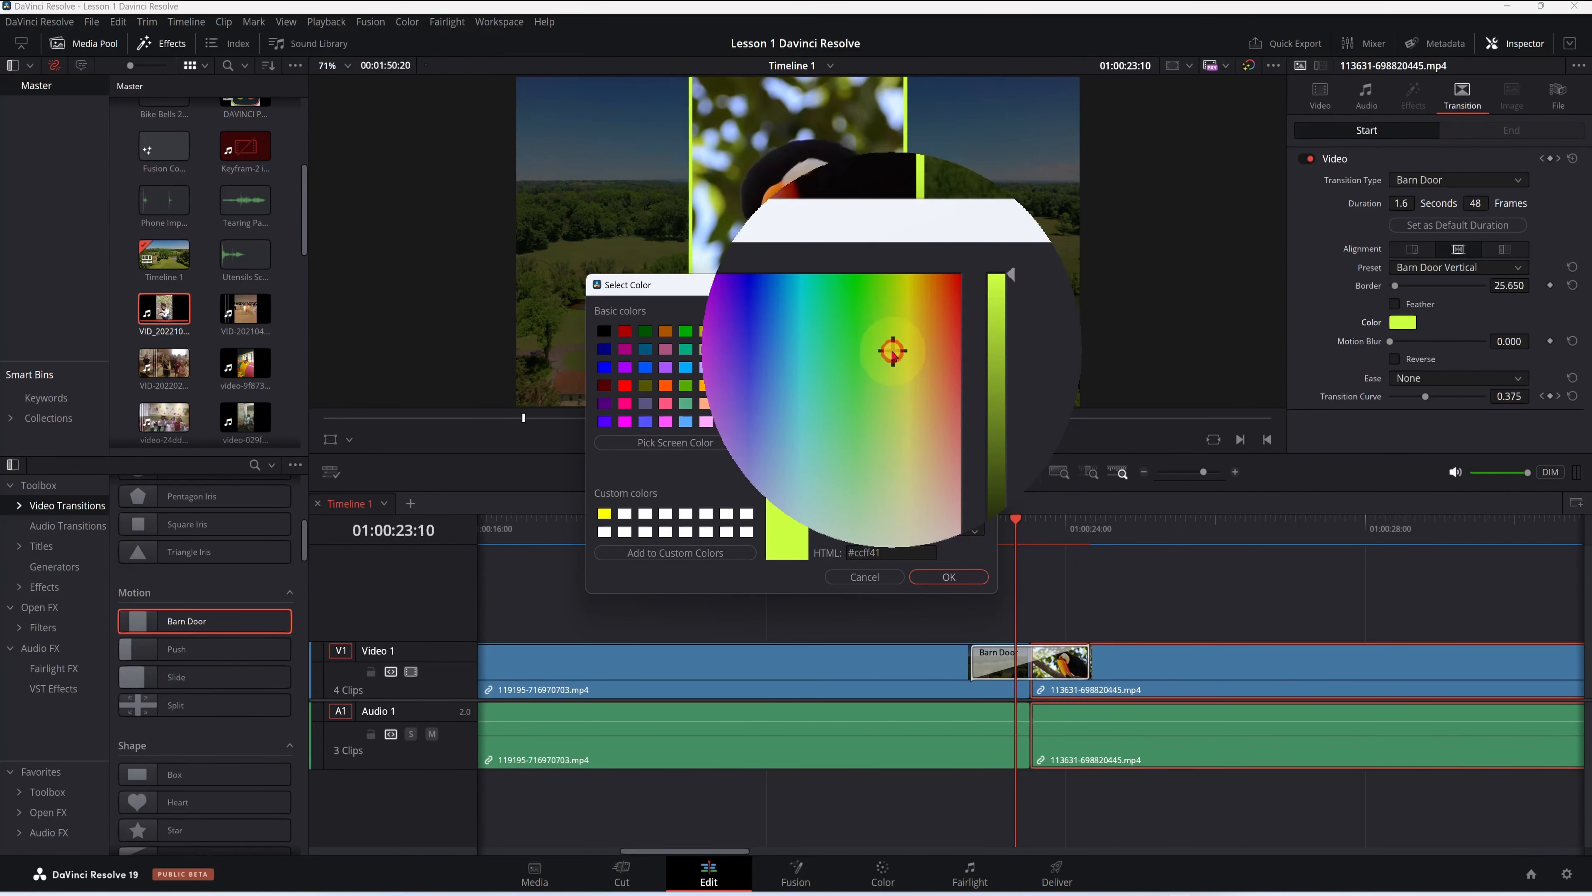
left_click(908, 320)
left_click(897, 323)
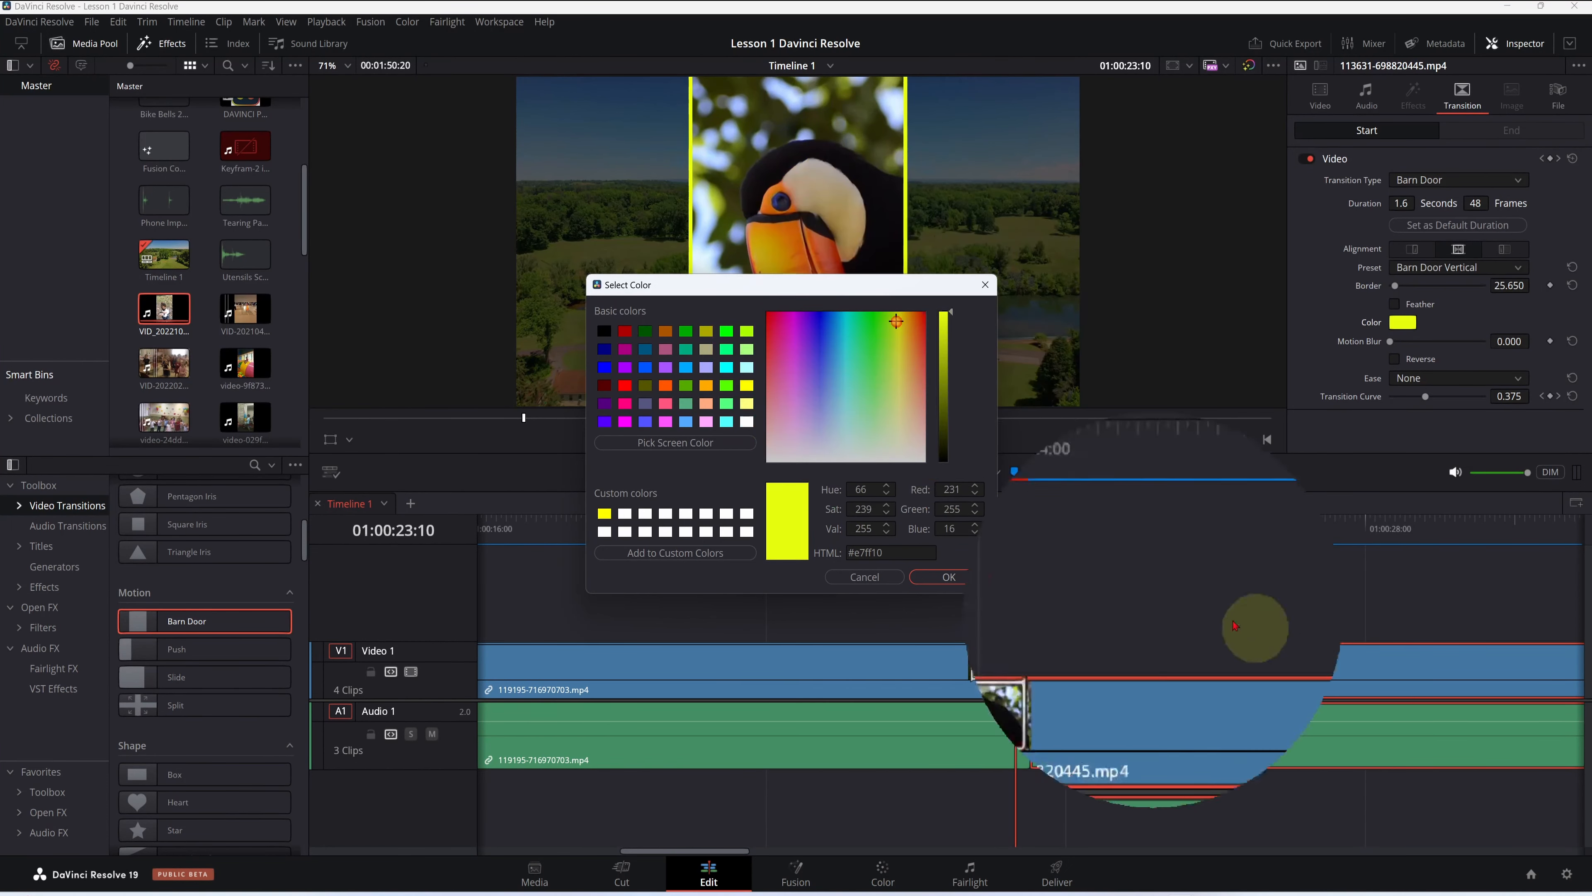
left_click(948, 576)
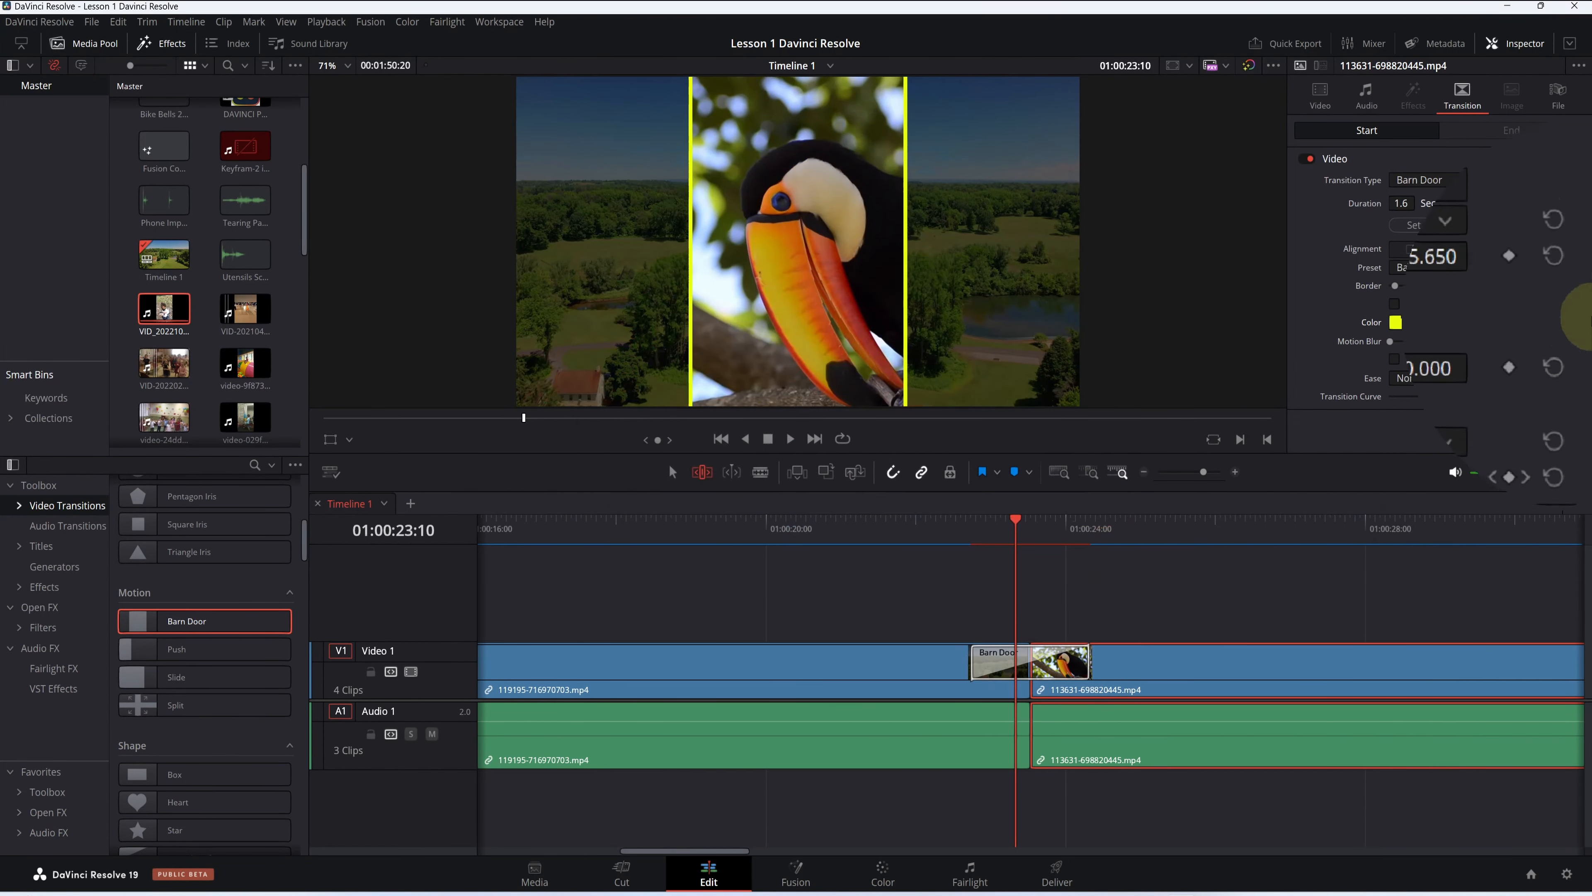
Play the yellow-bordered Barn Door transition from 01:00:22:13 and stop playback
left_click_drag(1009, 526, 949, 526)
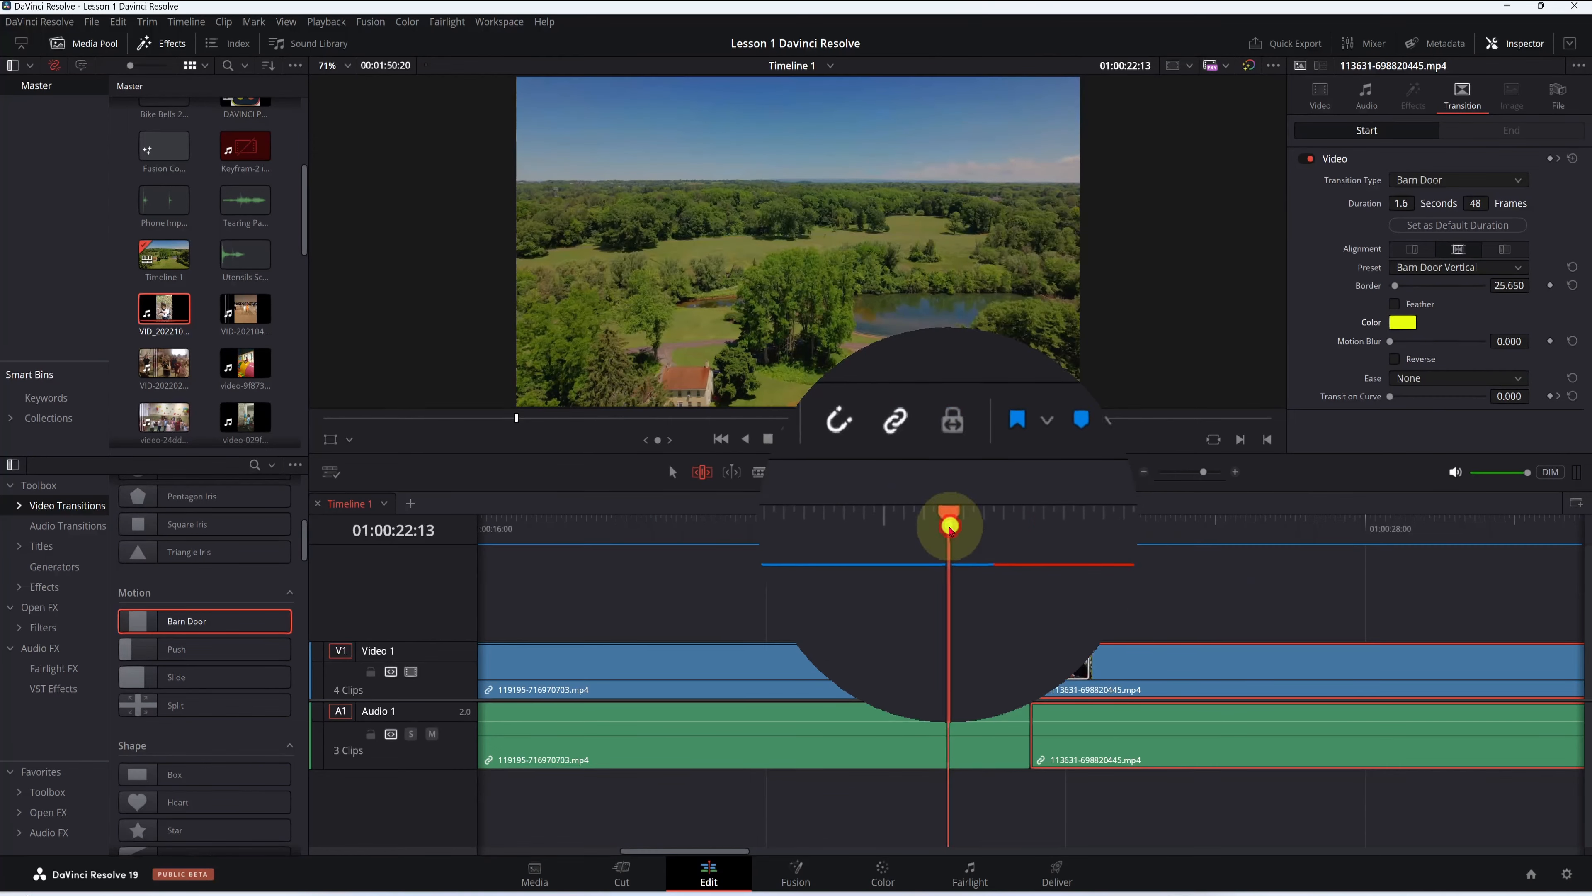
key("space")
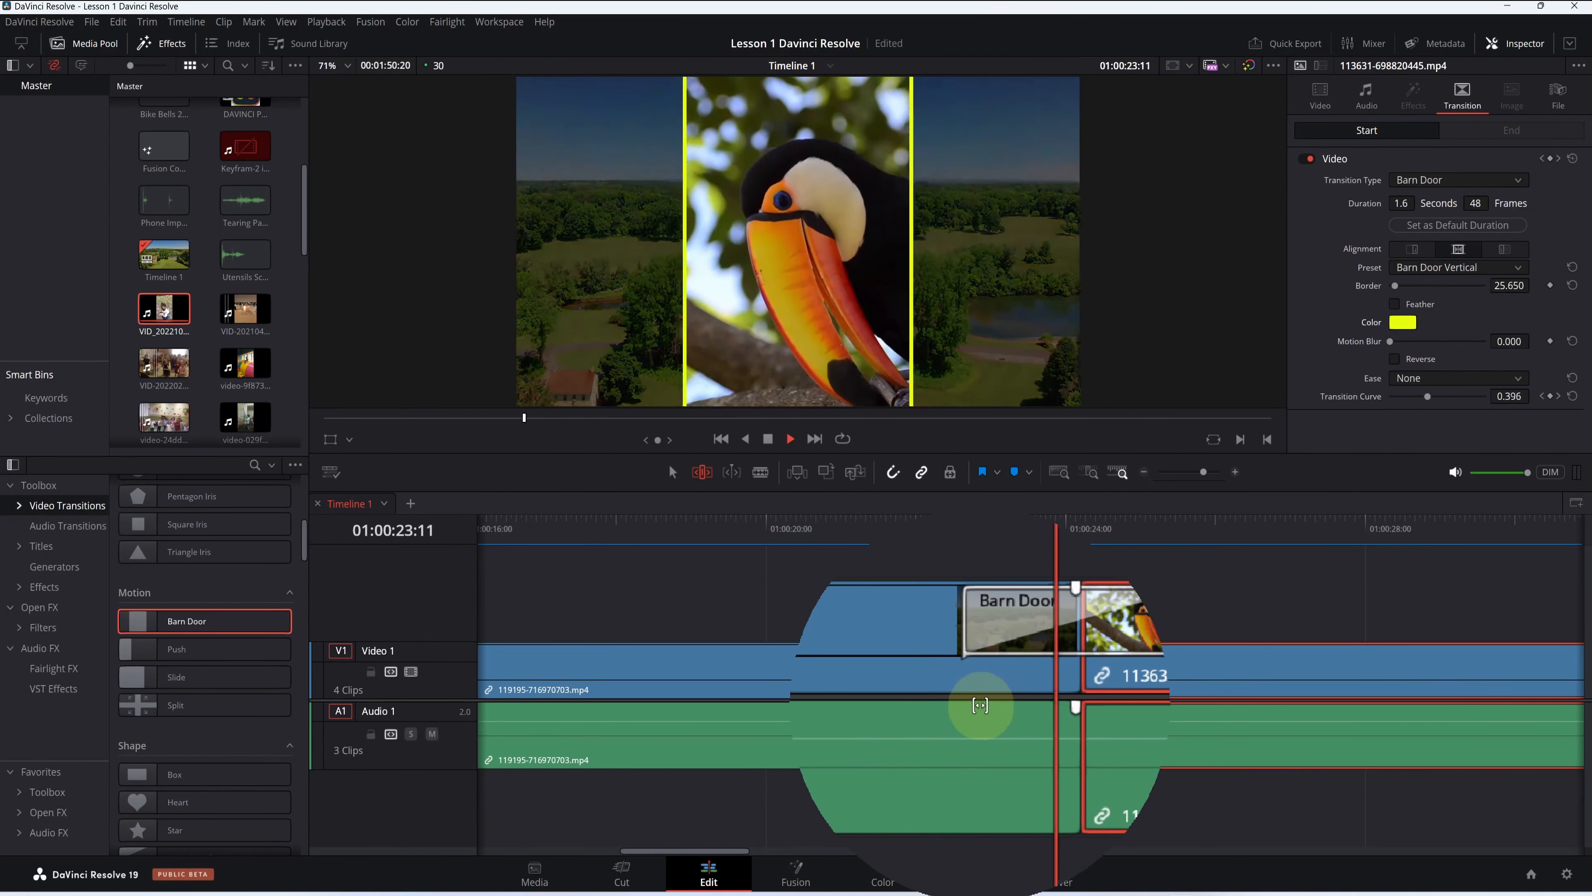
left_click(767, 438)
With the playhead on the cut at 01:00:23:16, set the transition's motion blur to 0.382 and its border to 84.270
left_click_drag(1226, 530, 1031, 533)
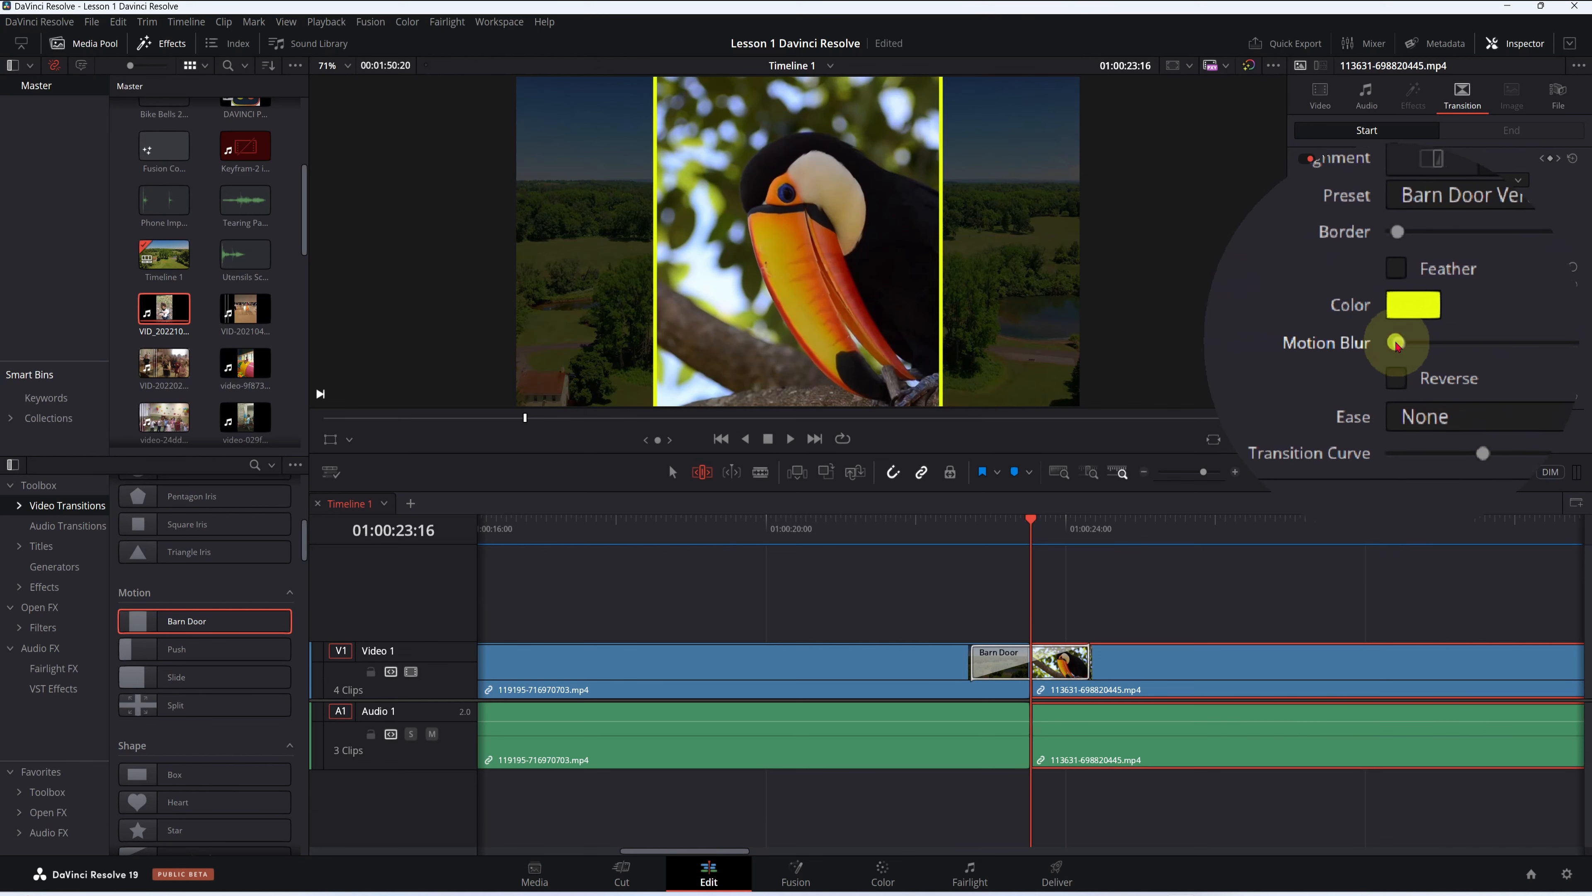
left_click_drag(1412, 343, 1449, 345)
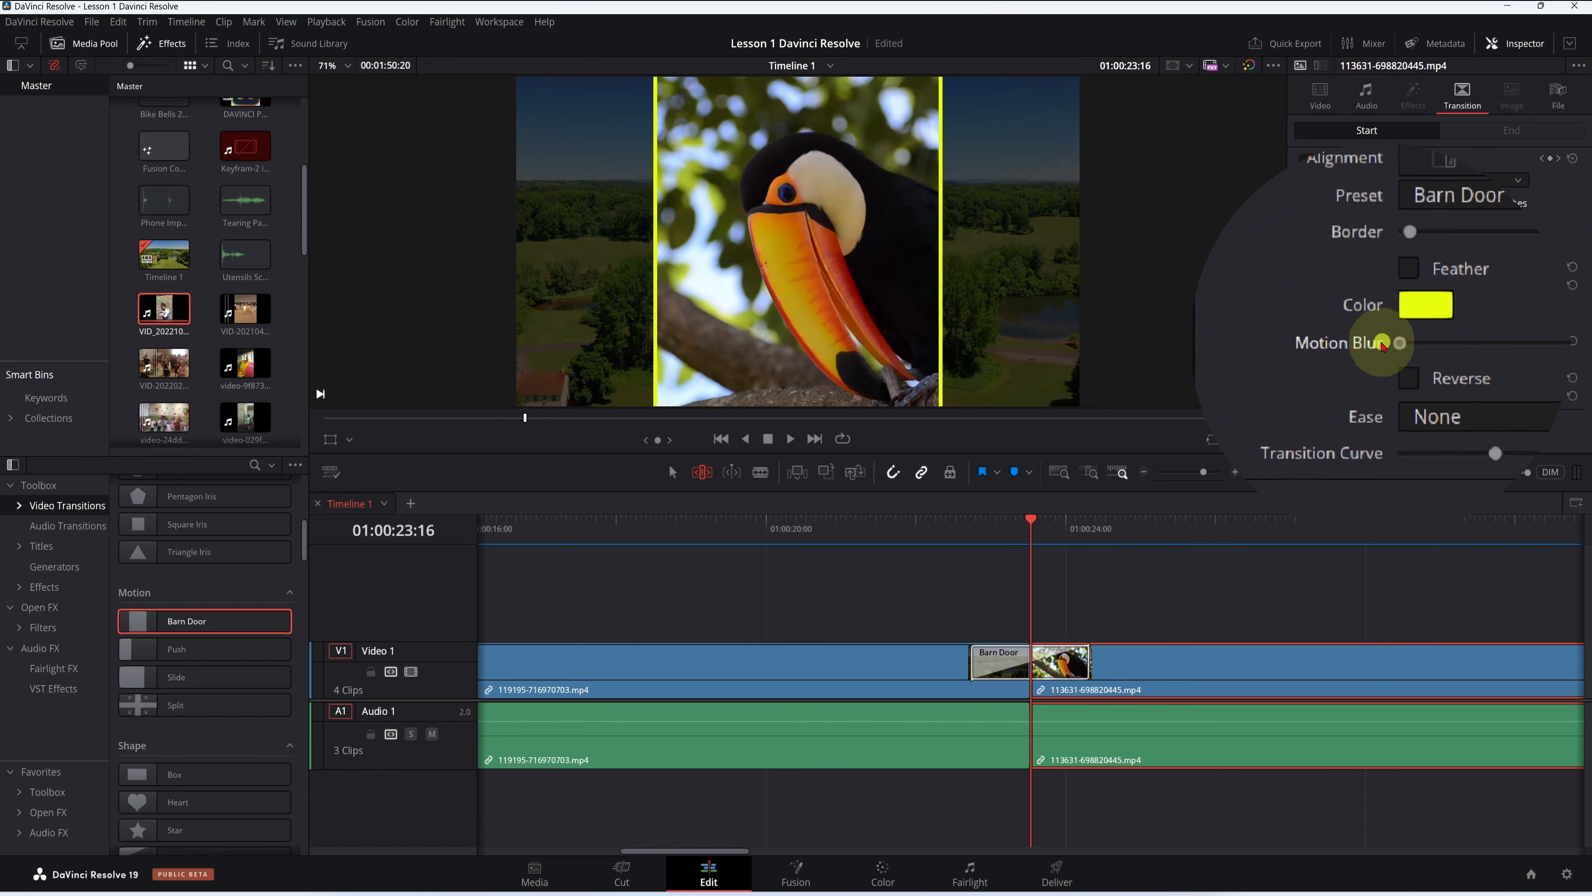
left_click_drag(1433, 349, 1512, 354)
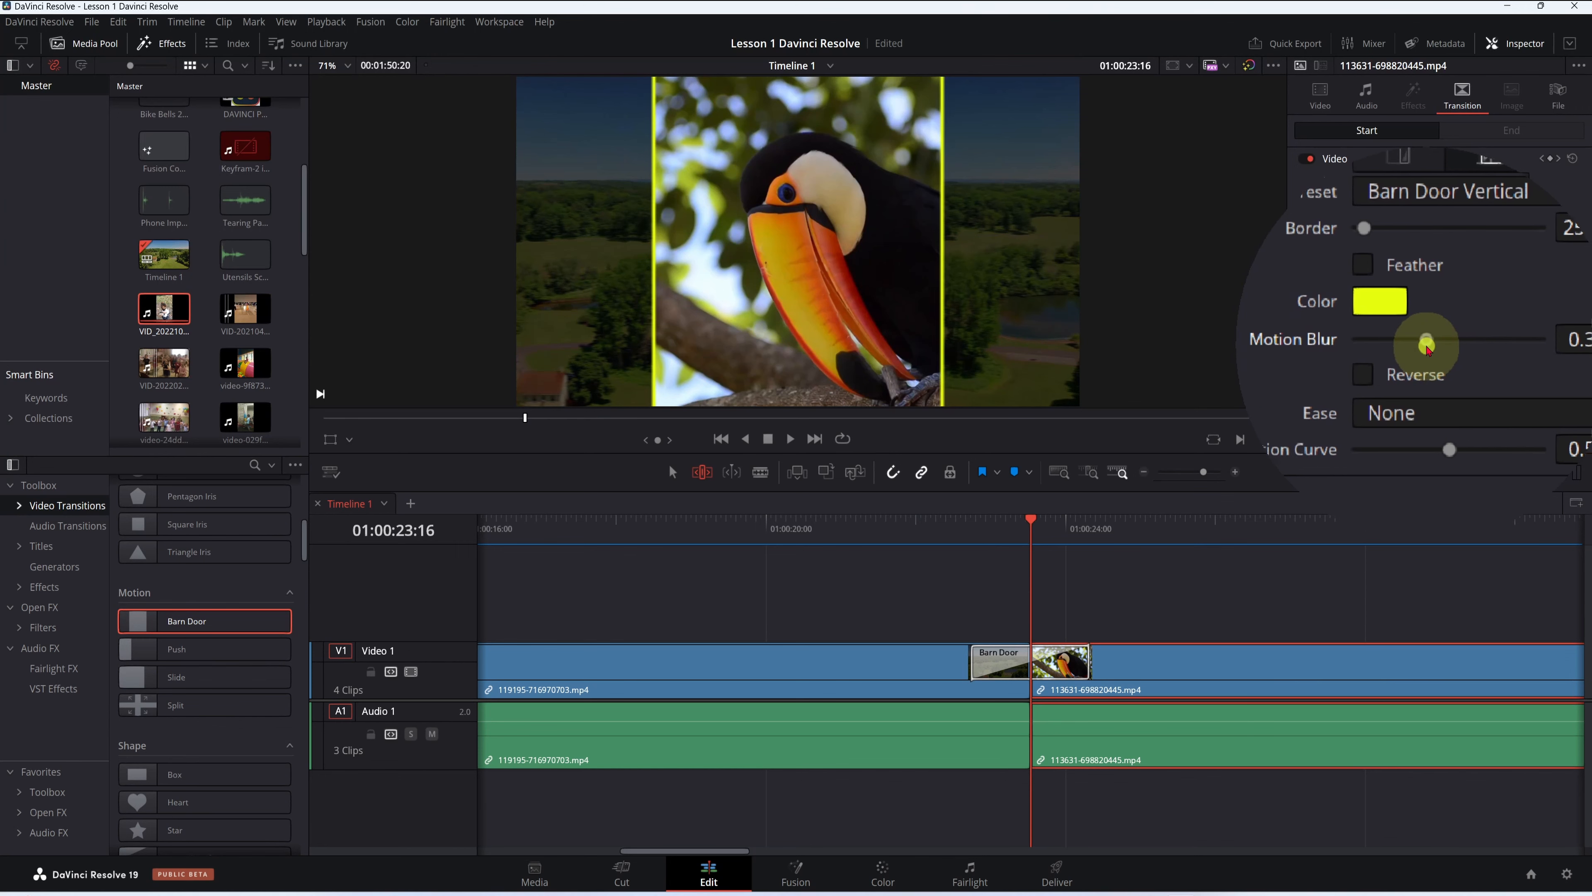
scroll(1422, 354, "up", 3)
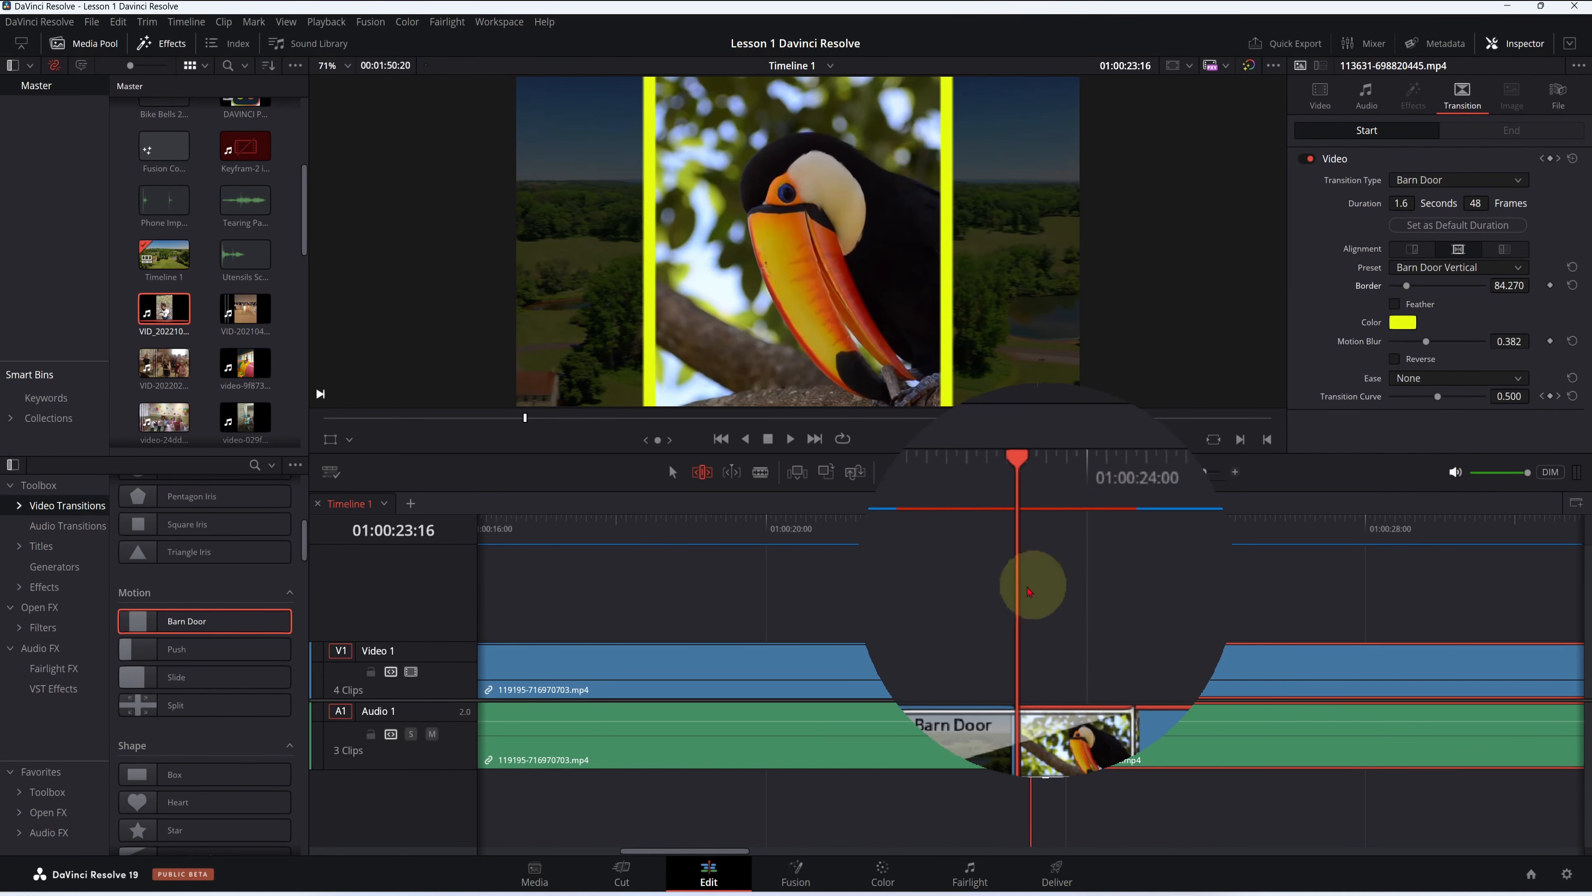
Play the Barn Door transition with motion blur and thicker border from 01:00:21:29 and stop playback
left_click_drag(1031, 580, 914, 596)
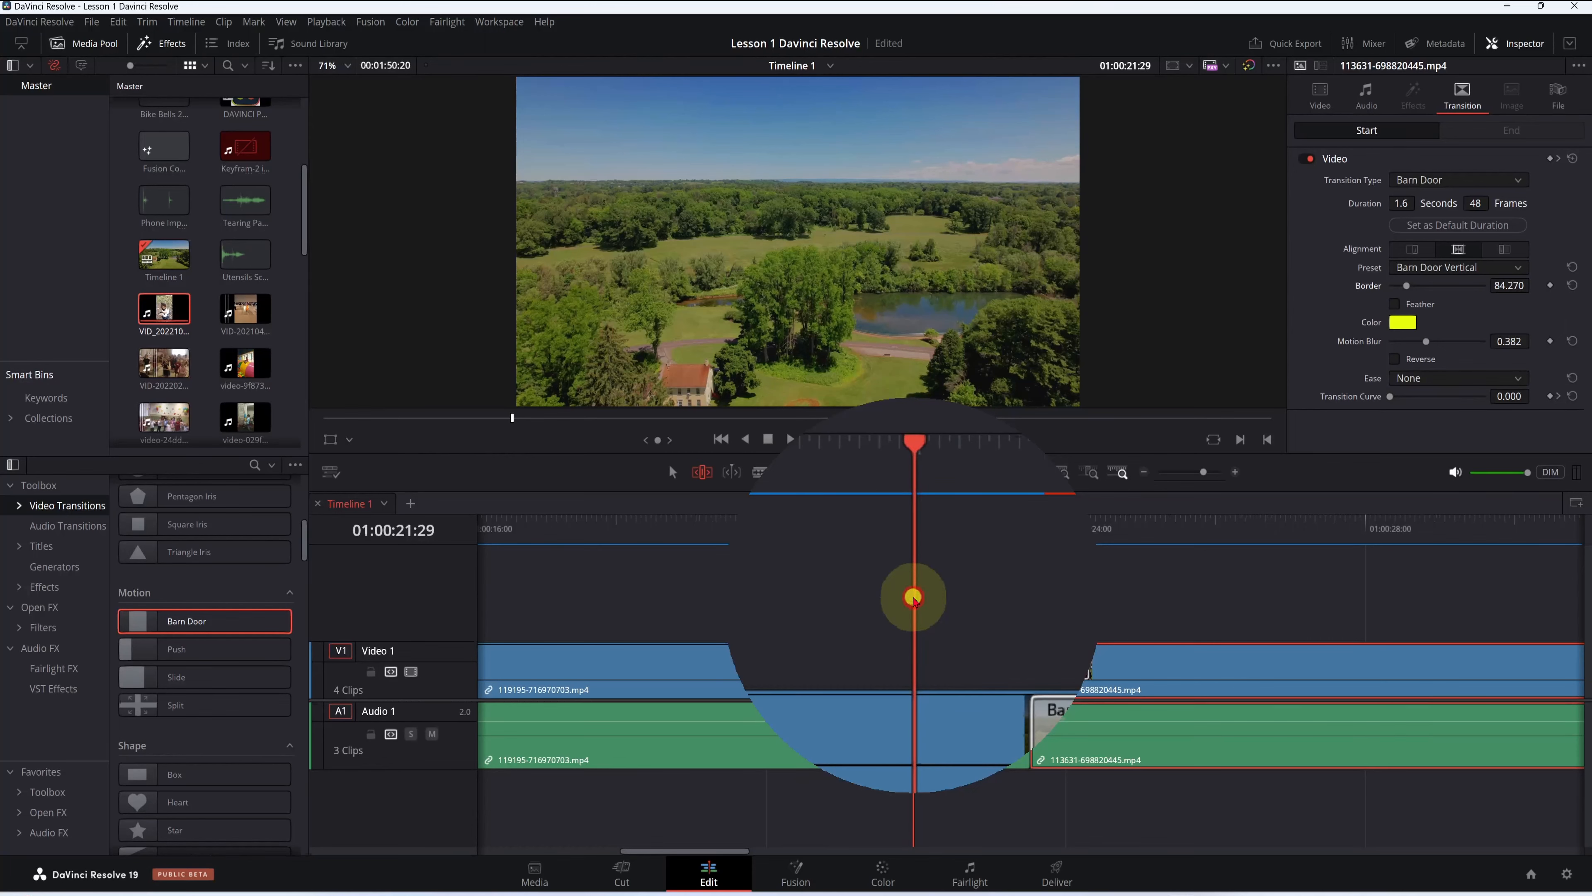
key("space")
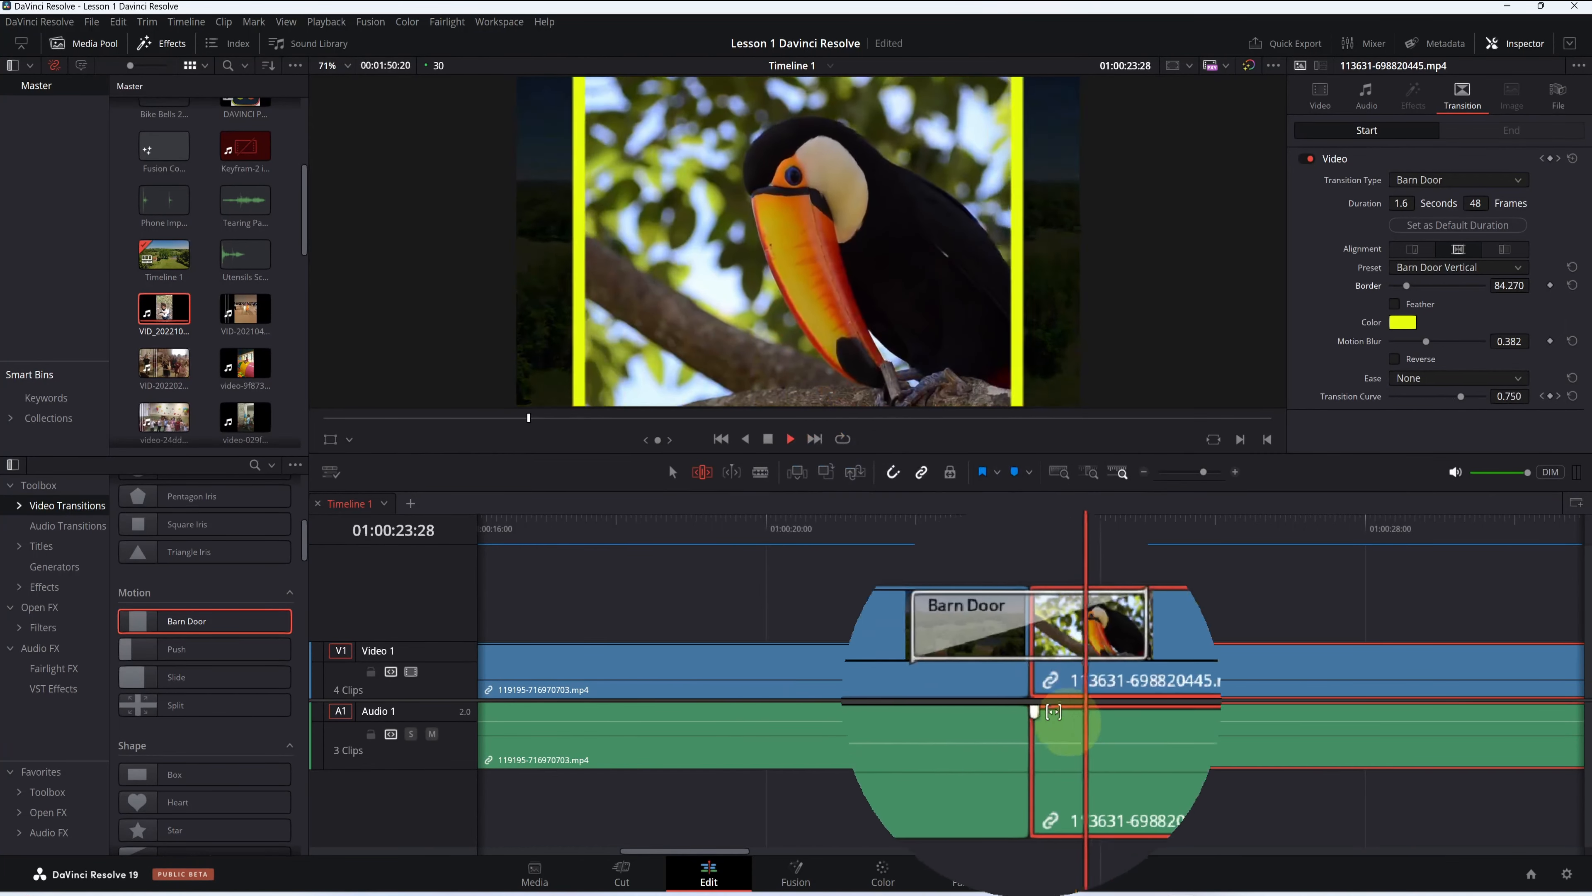
left_click(767, 438)
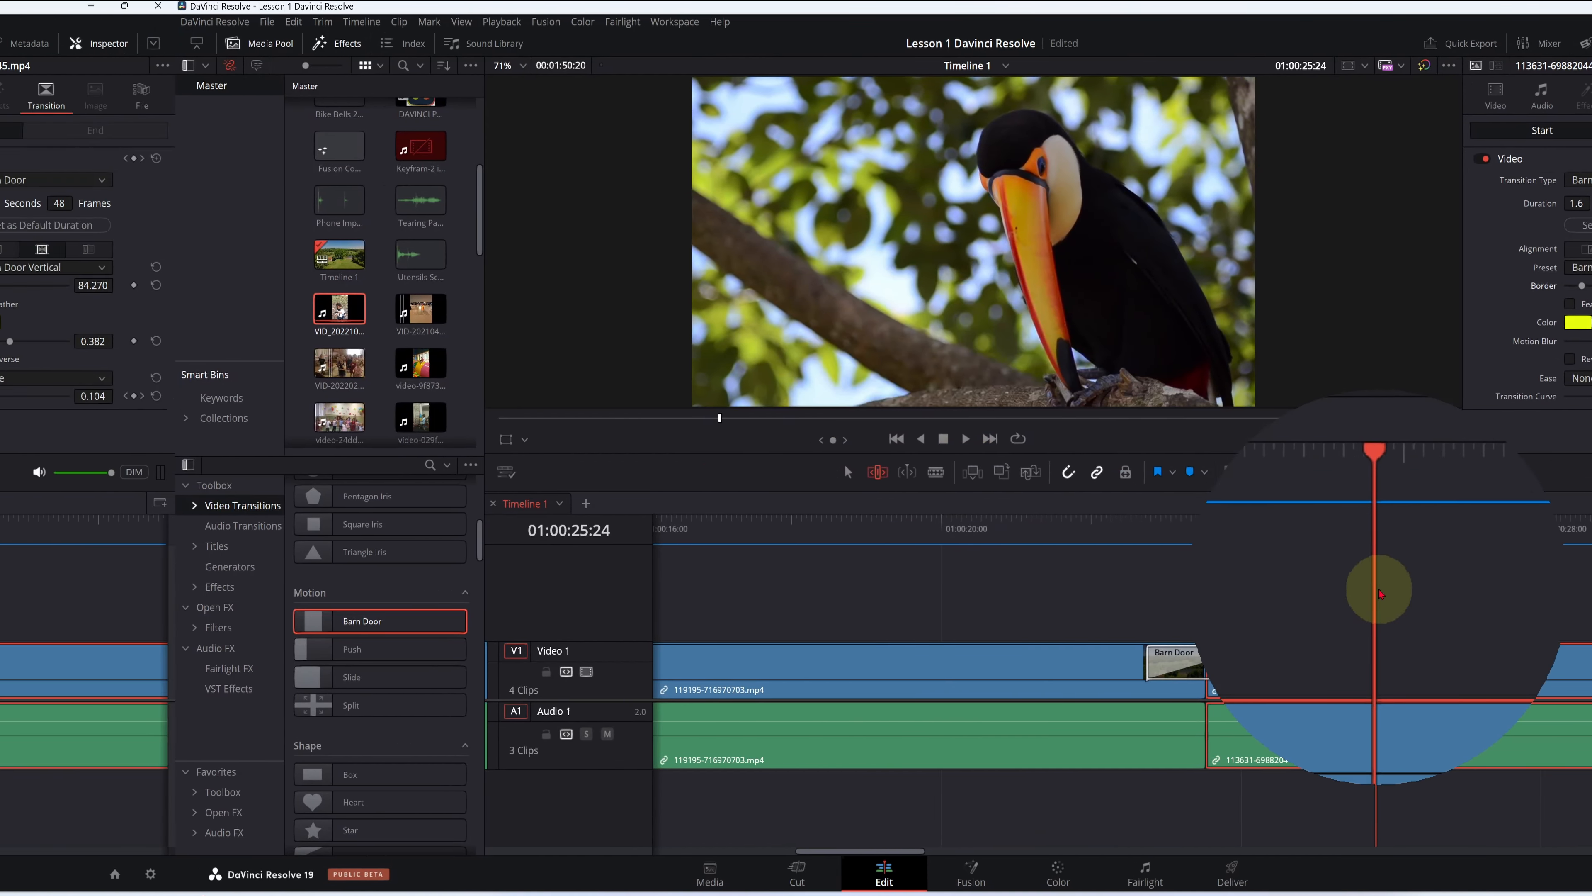
Check the transition's Ease options and set its transition curve to 0.534 at the cut, 01:00:23:16
left_click_drag(1378, 589, 1159, 588)
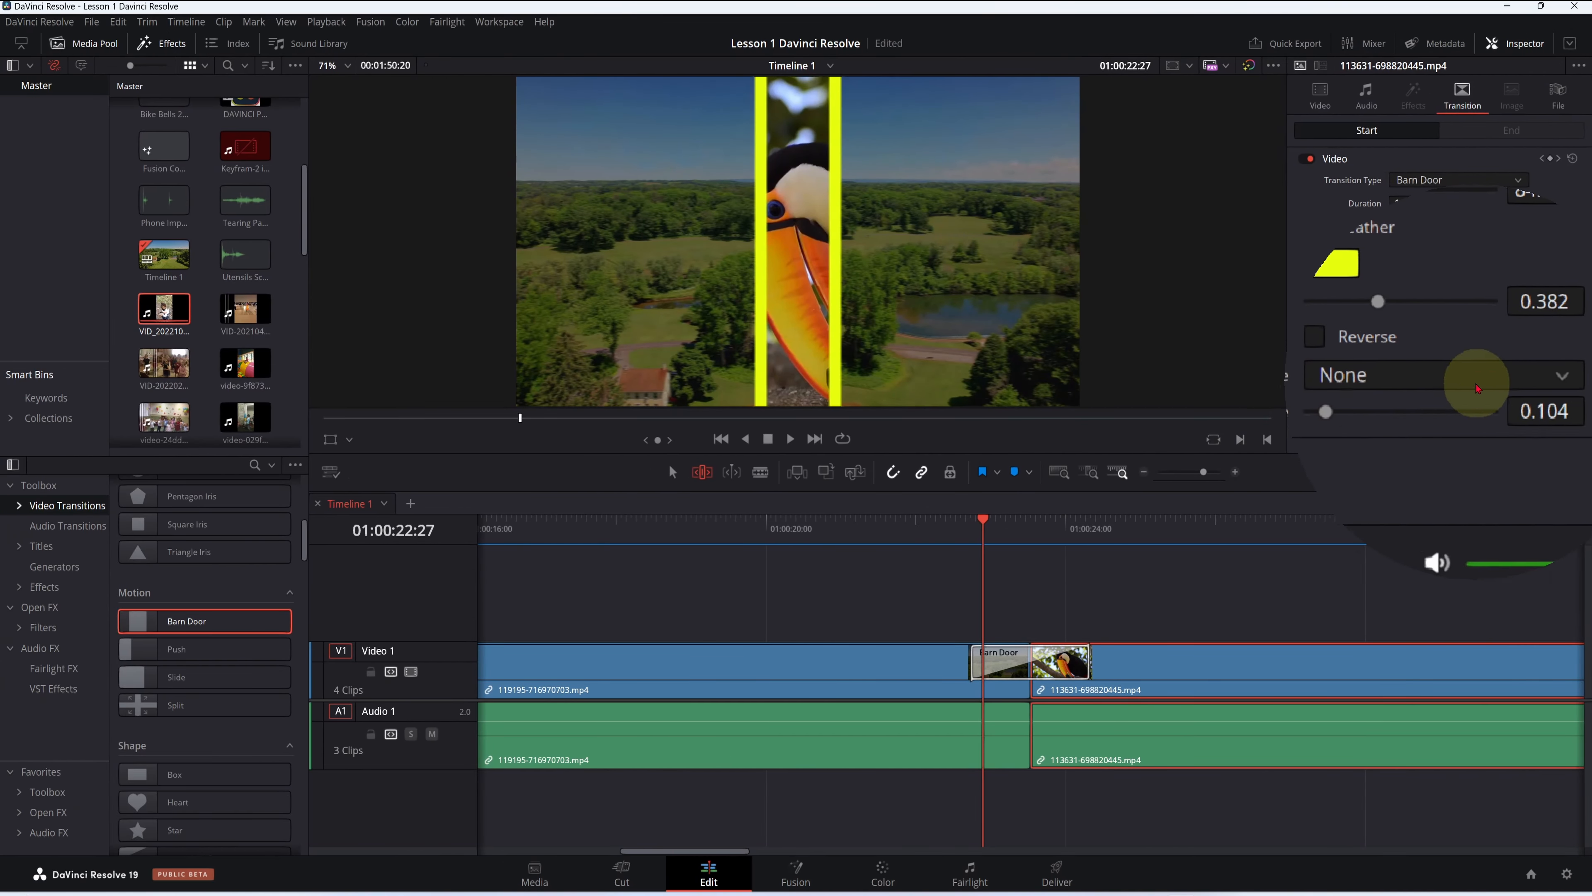
left_click(892, 370)
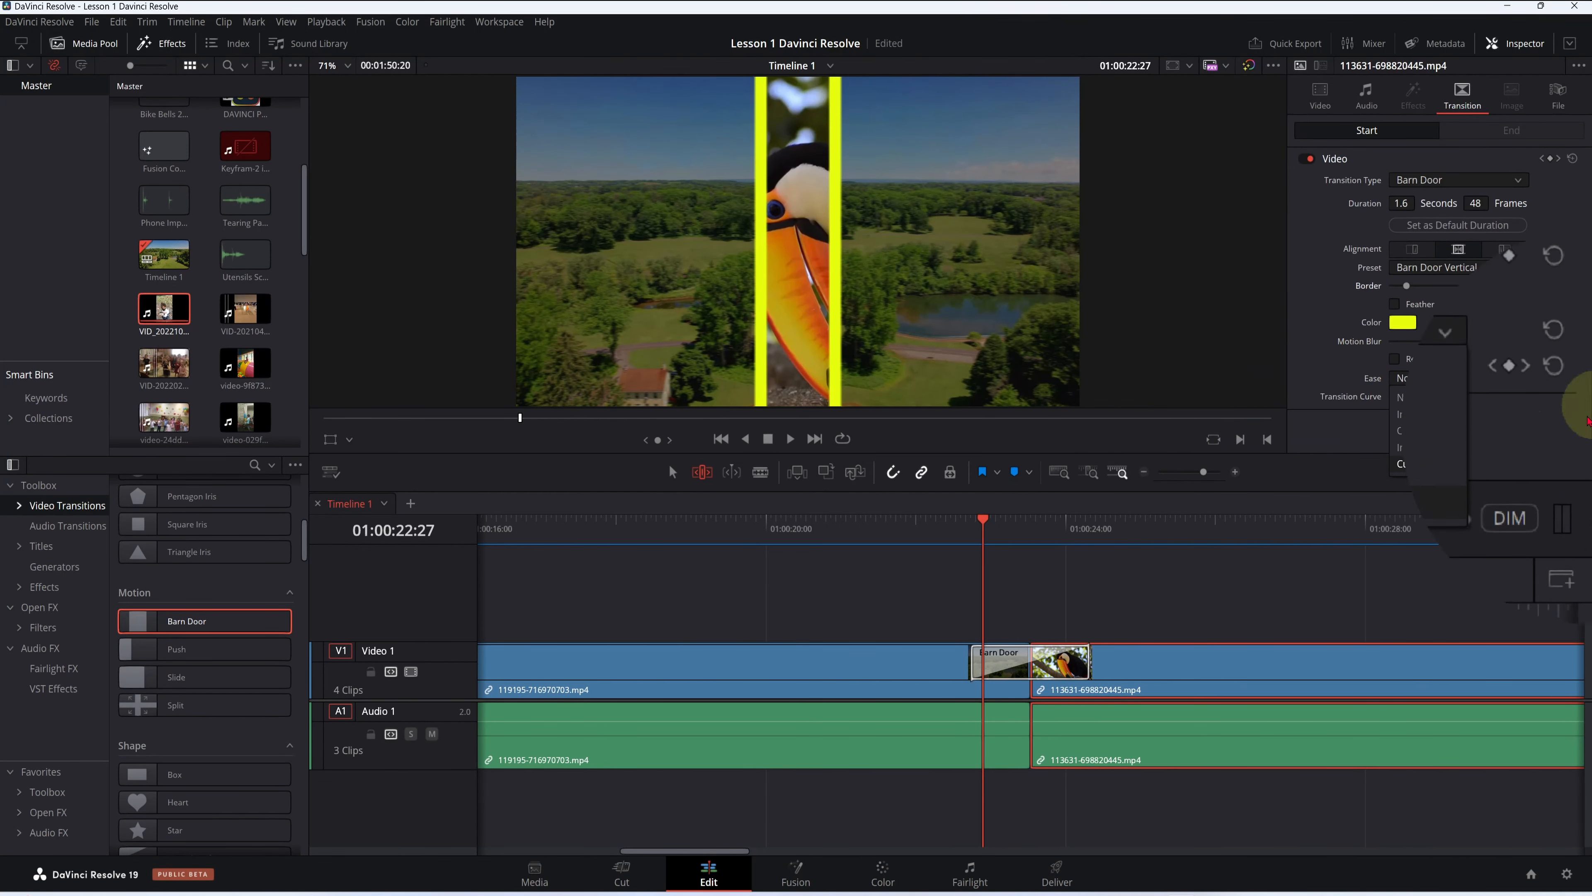
left_click(1372, 409)
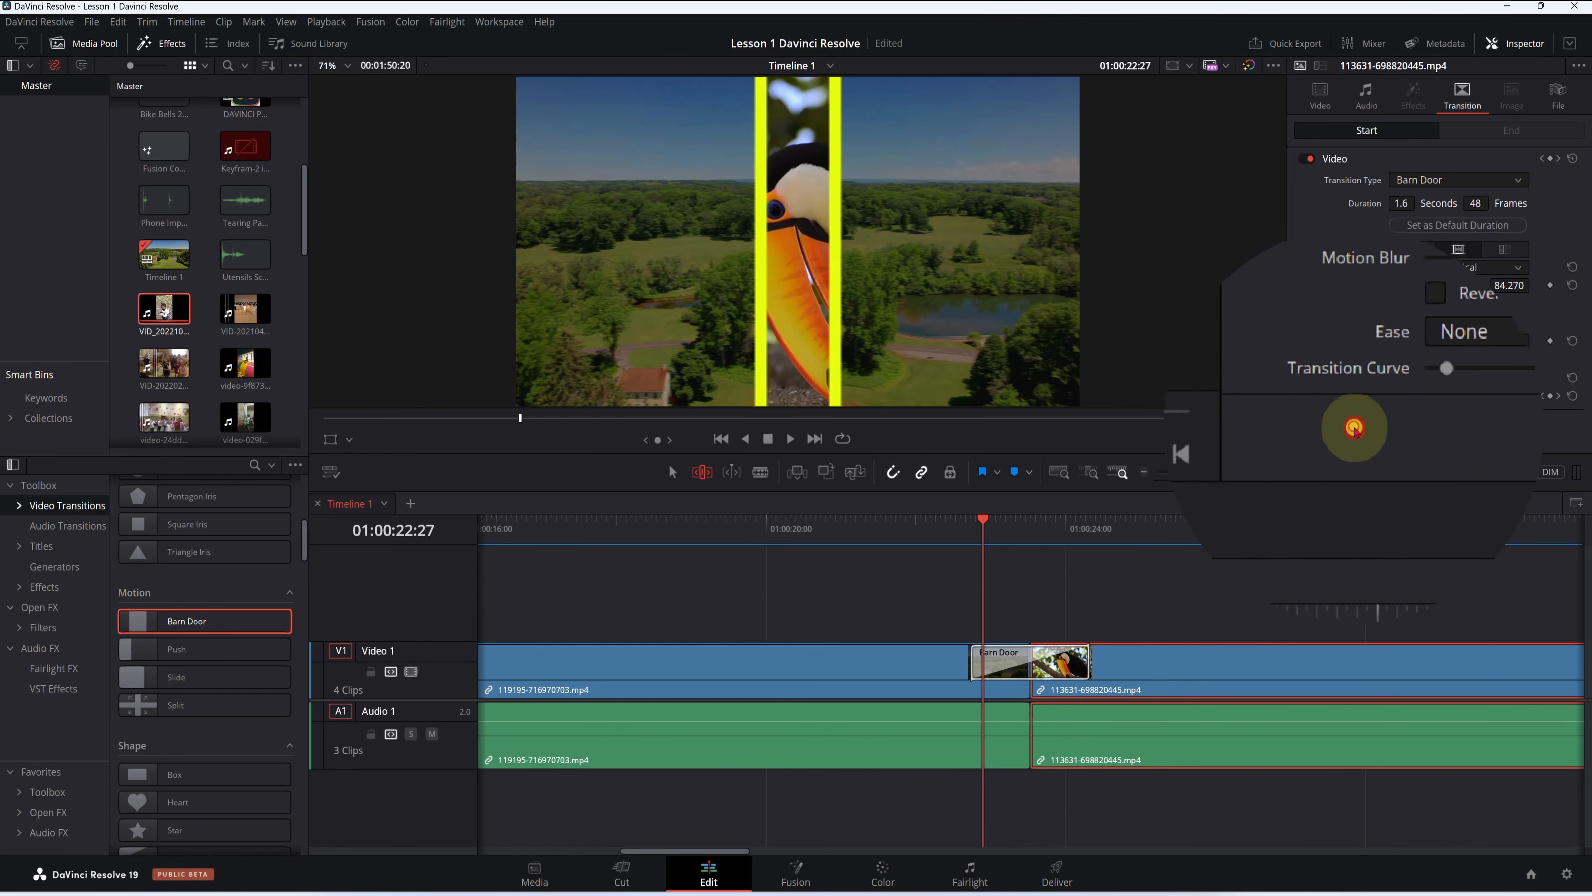
left_click_drag(967, 529, 1025, 528)
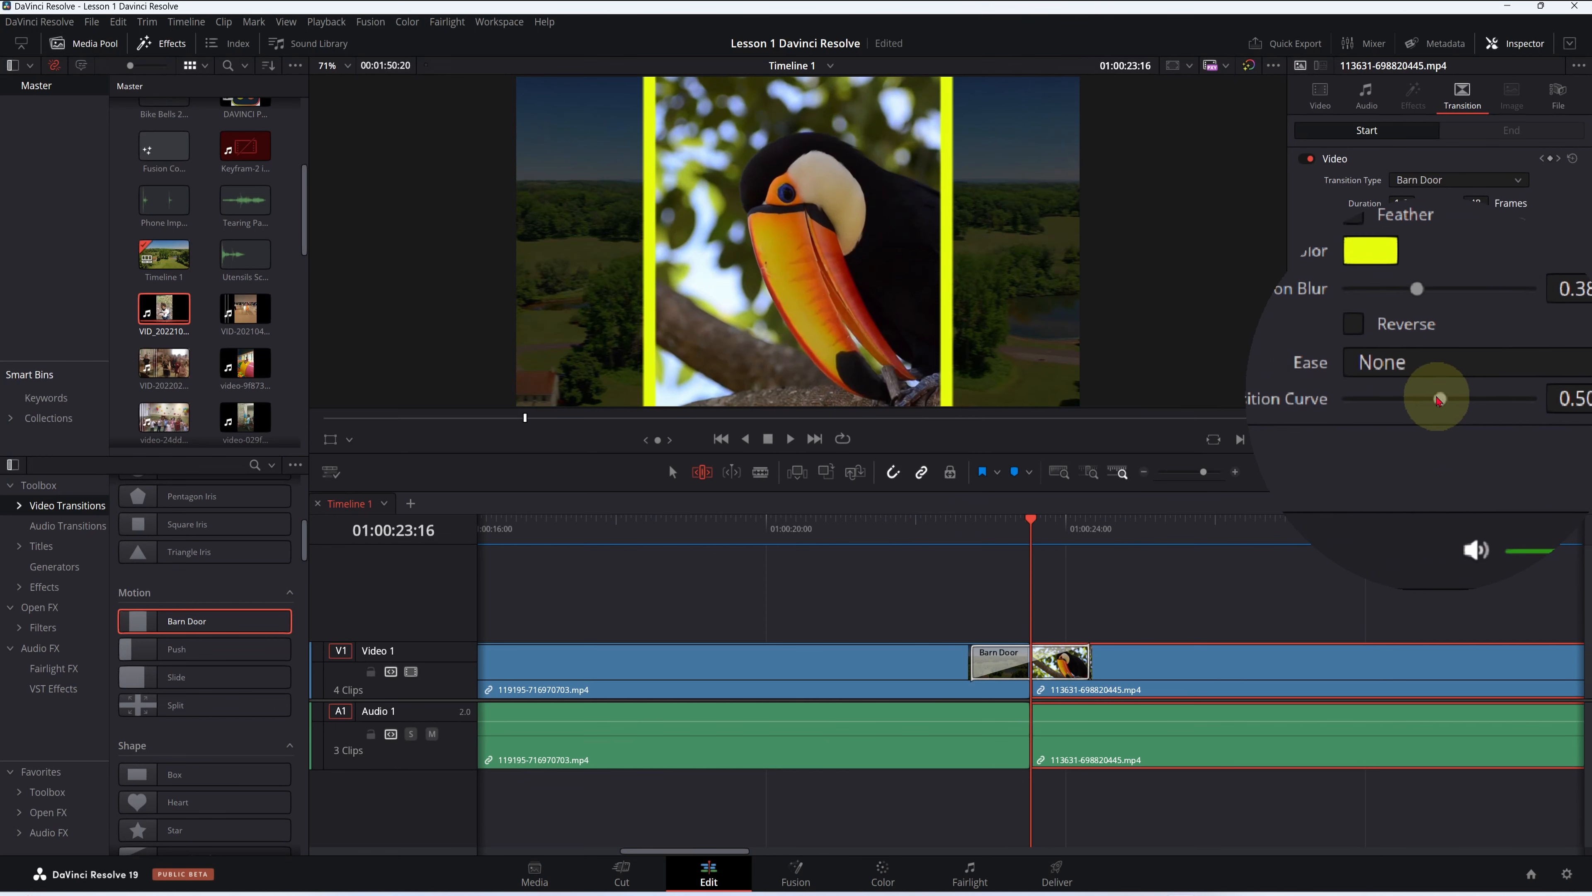
mouse_move(1437, 399)
left_mouse_down()
mouse_move(1467, 401)
mouse_move(1441, 404)
left_mouse_up()
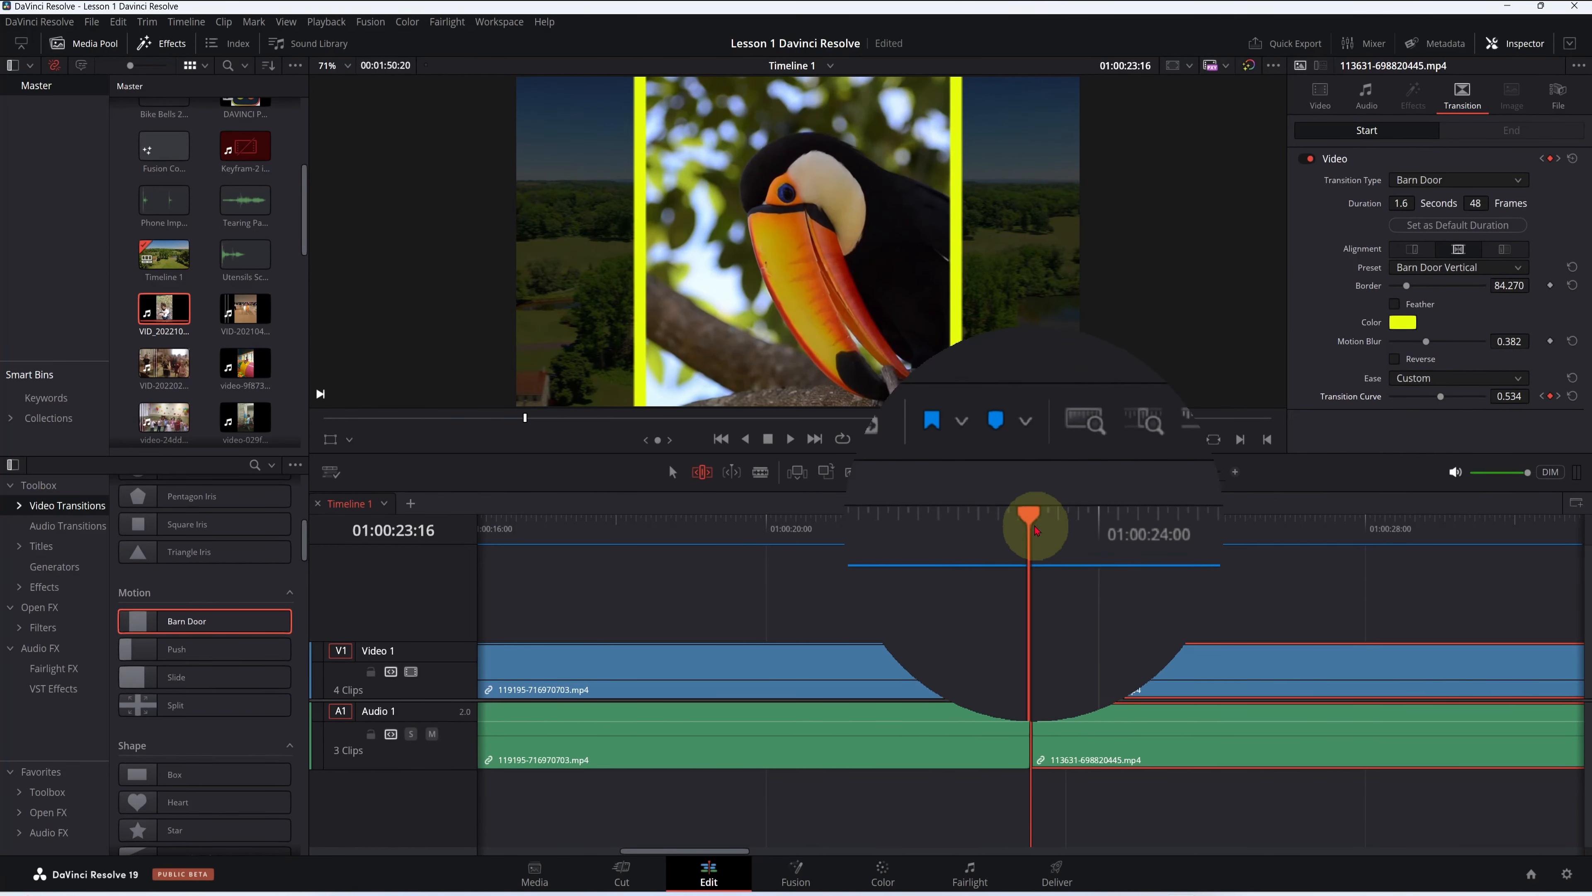
Play the Barn Door transition with its custom curve from 01:00:22:10 and stop playback
left_click_drag(1030, 523, 971, 527)
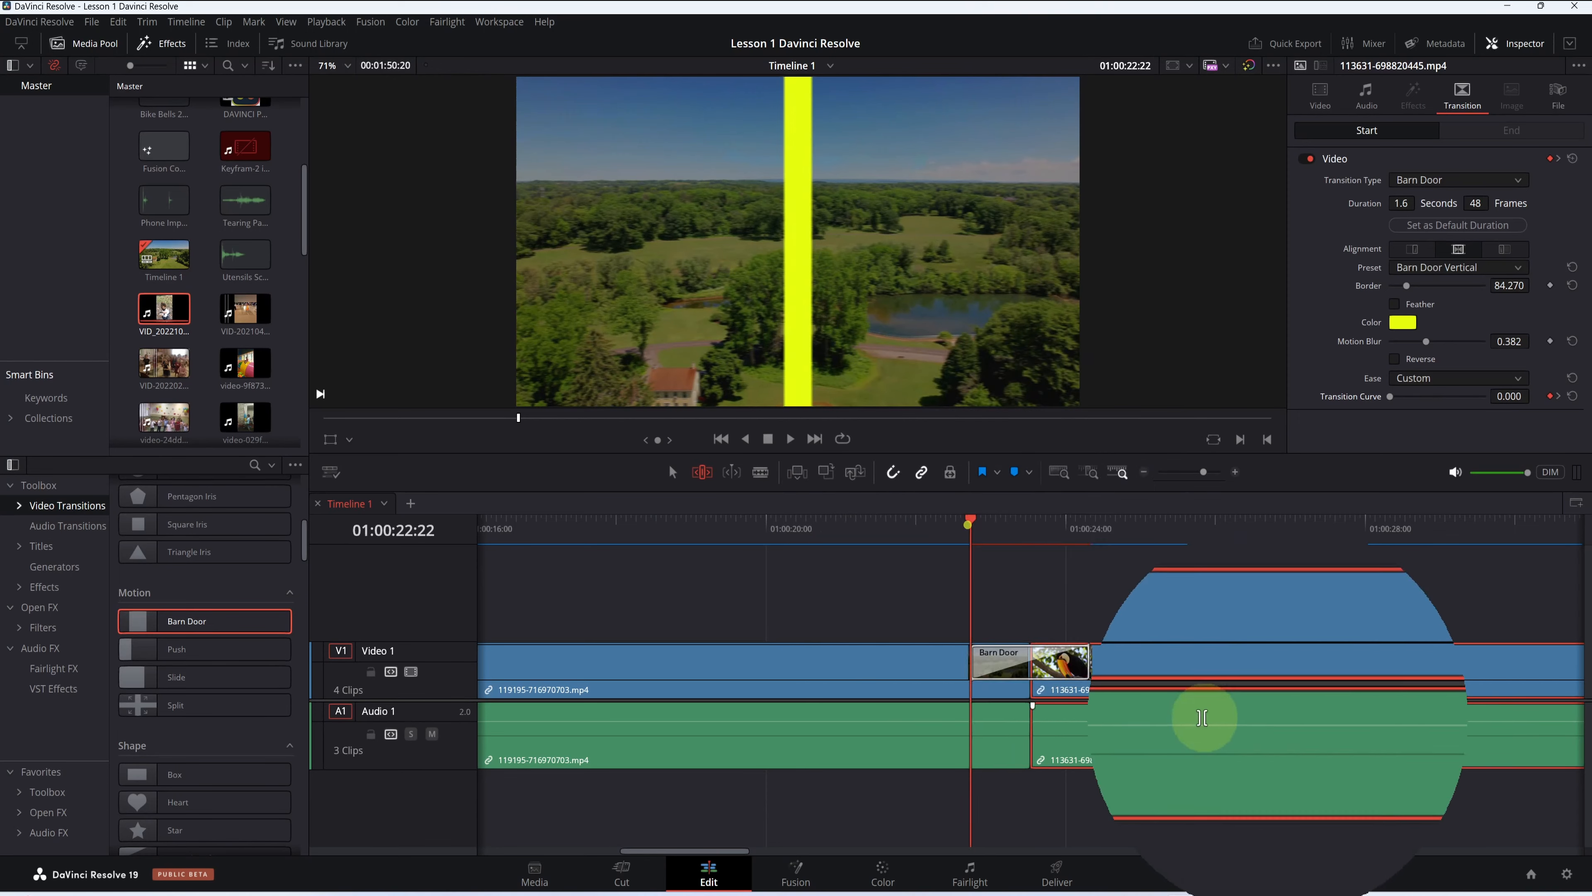
left_click_drag(971, 545, 952, 543)
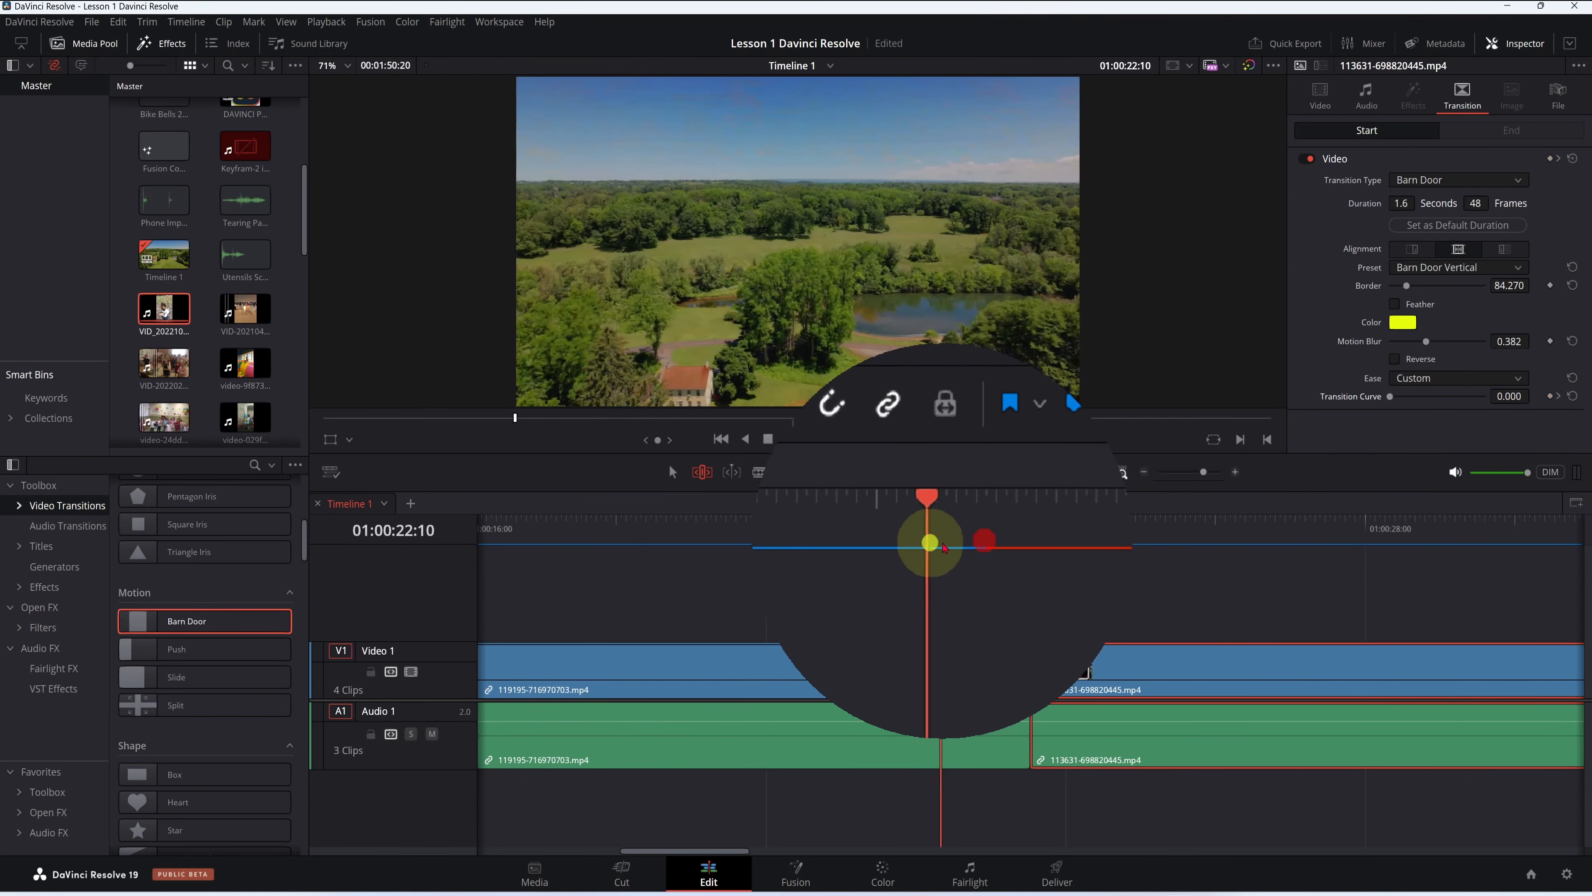
key("space")
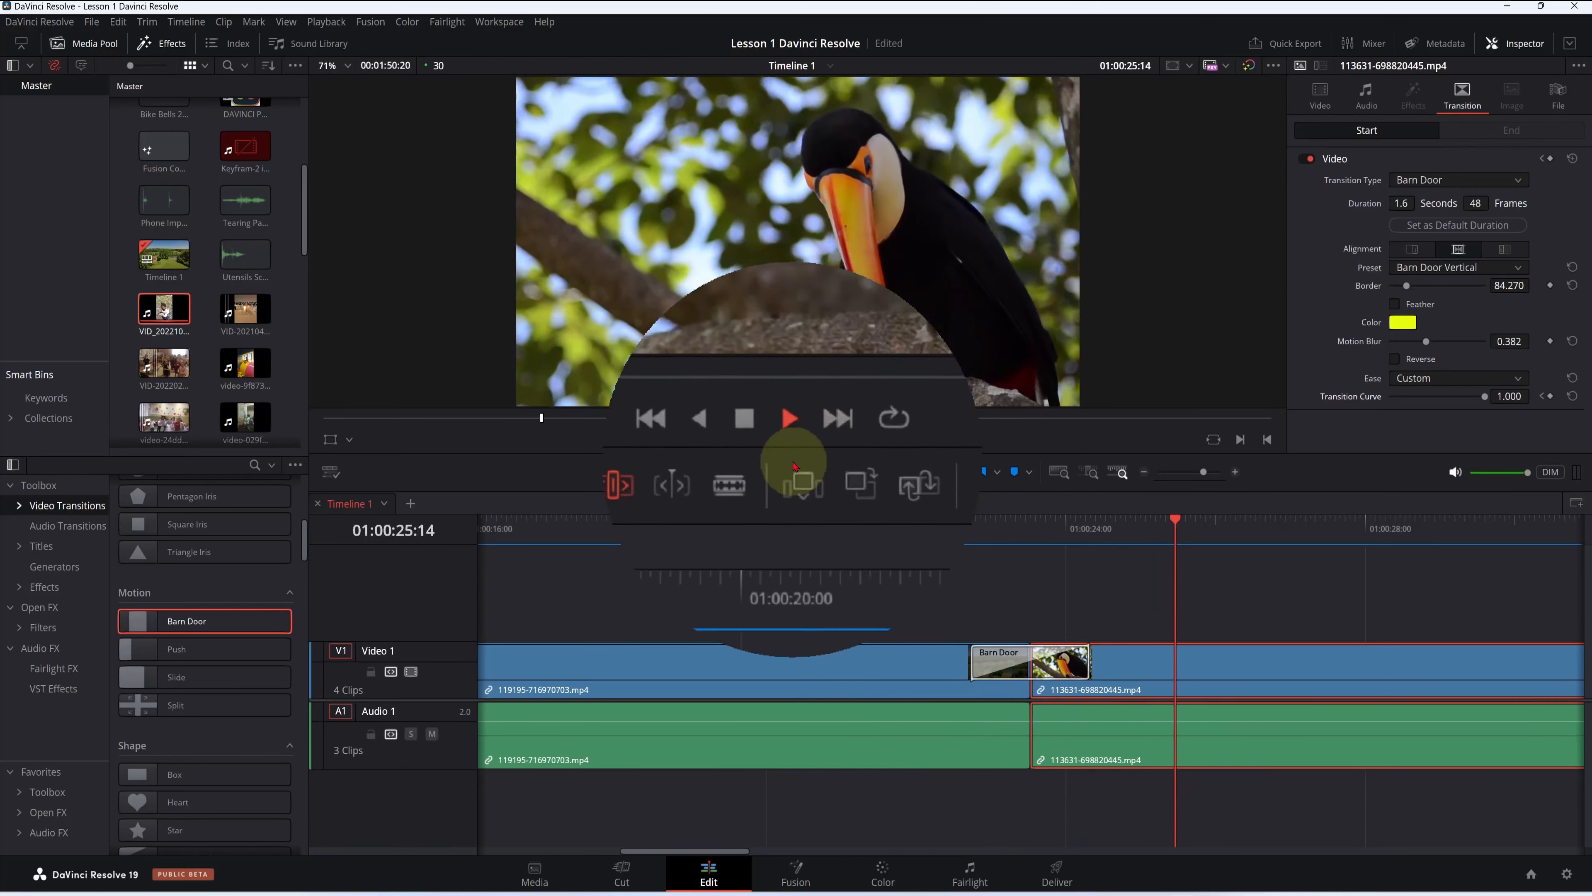
left_click(767, 438)
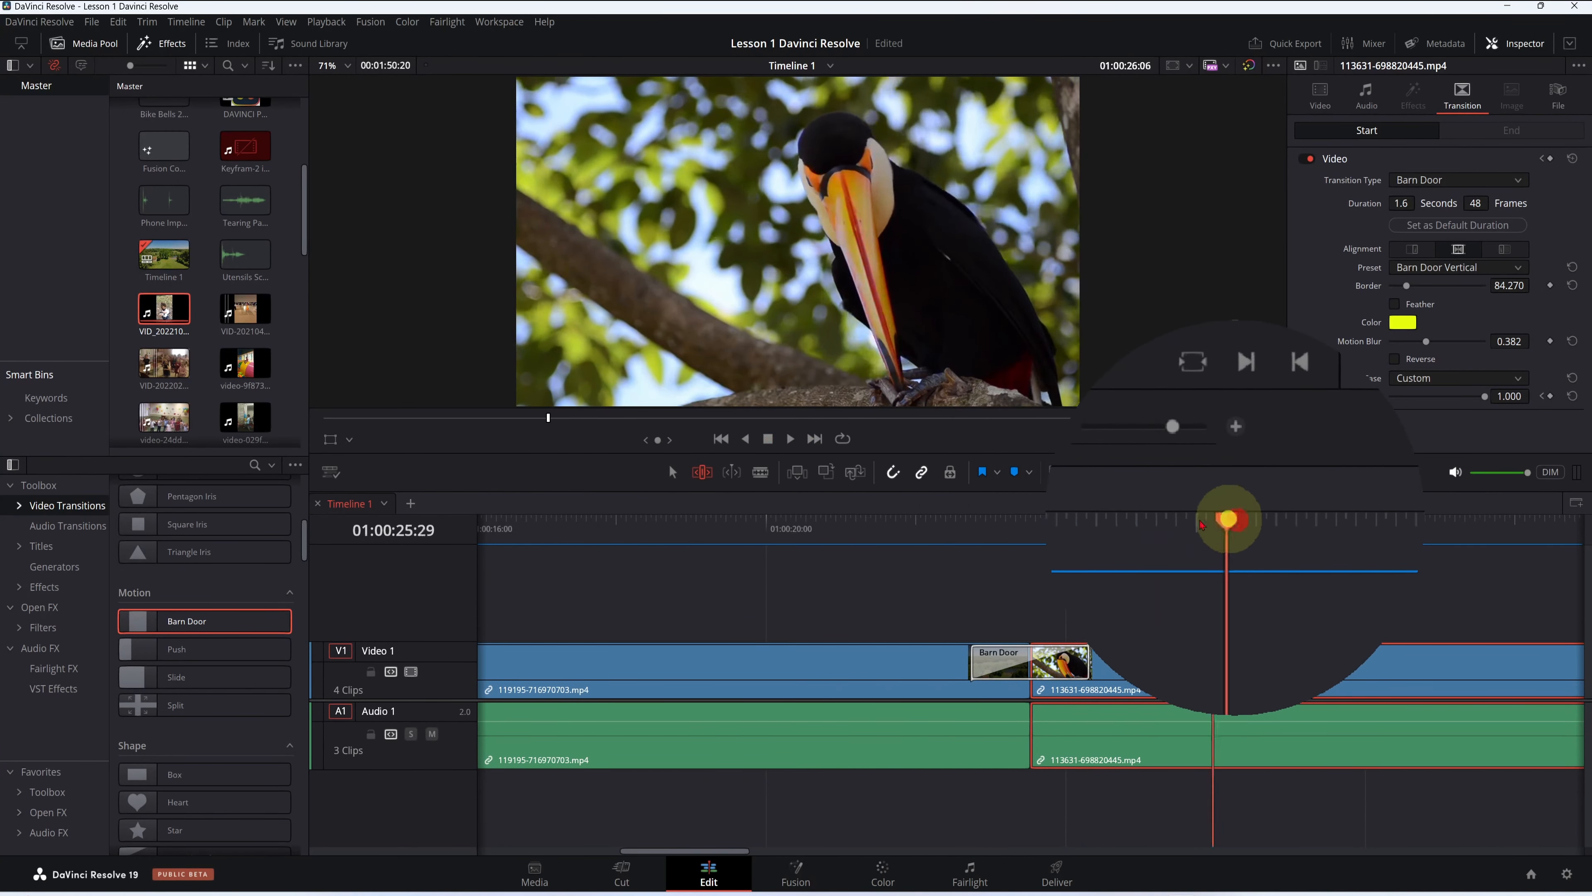
Return the playhead to the cut at 01:00:23:16 and enable Reverse for the Barn Door transition
left_click_drag(1231, 535, 1031, 530)
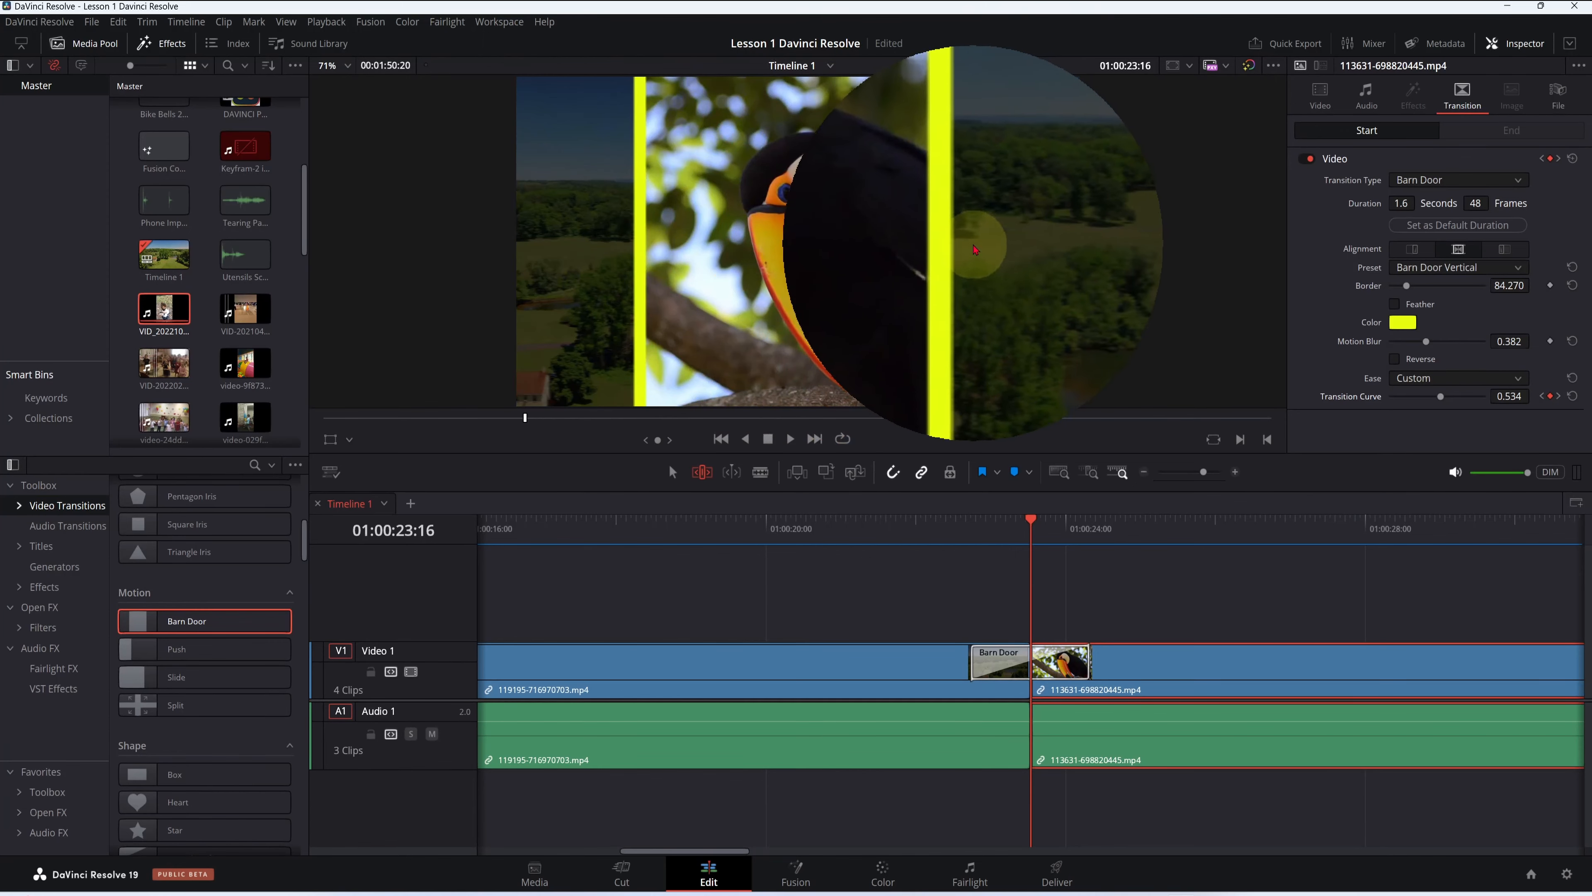
left_click(1394, 361)
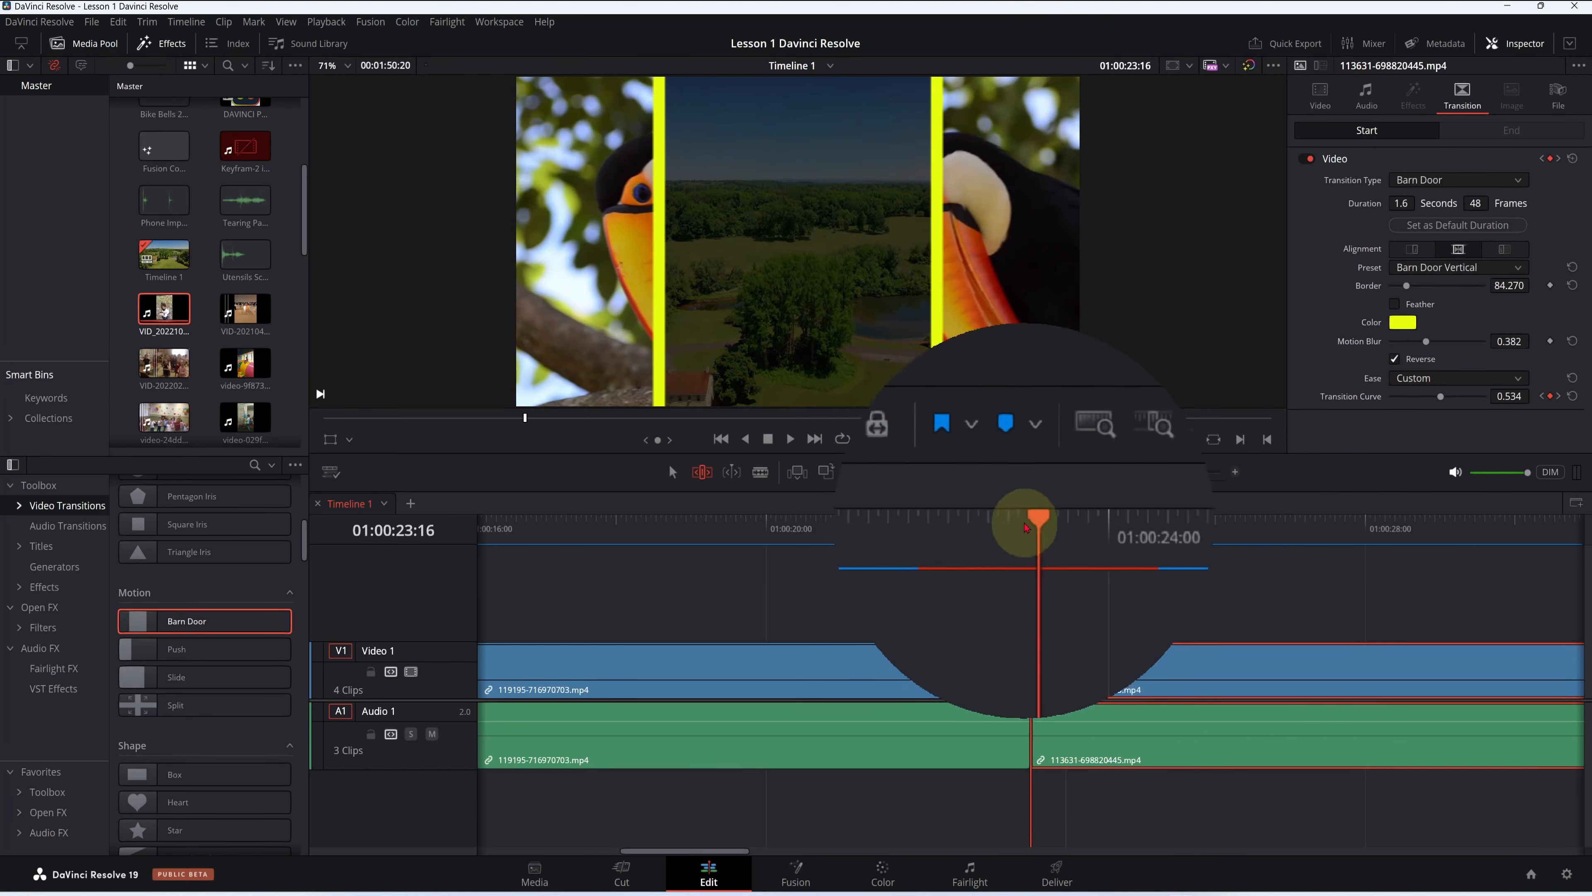
Play the reversed Barn Door transition twice, the second time from 01:00:22:11, stopping playback after each run
left_click_drag(1033, 530, 962, 527)
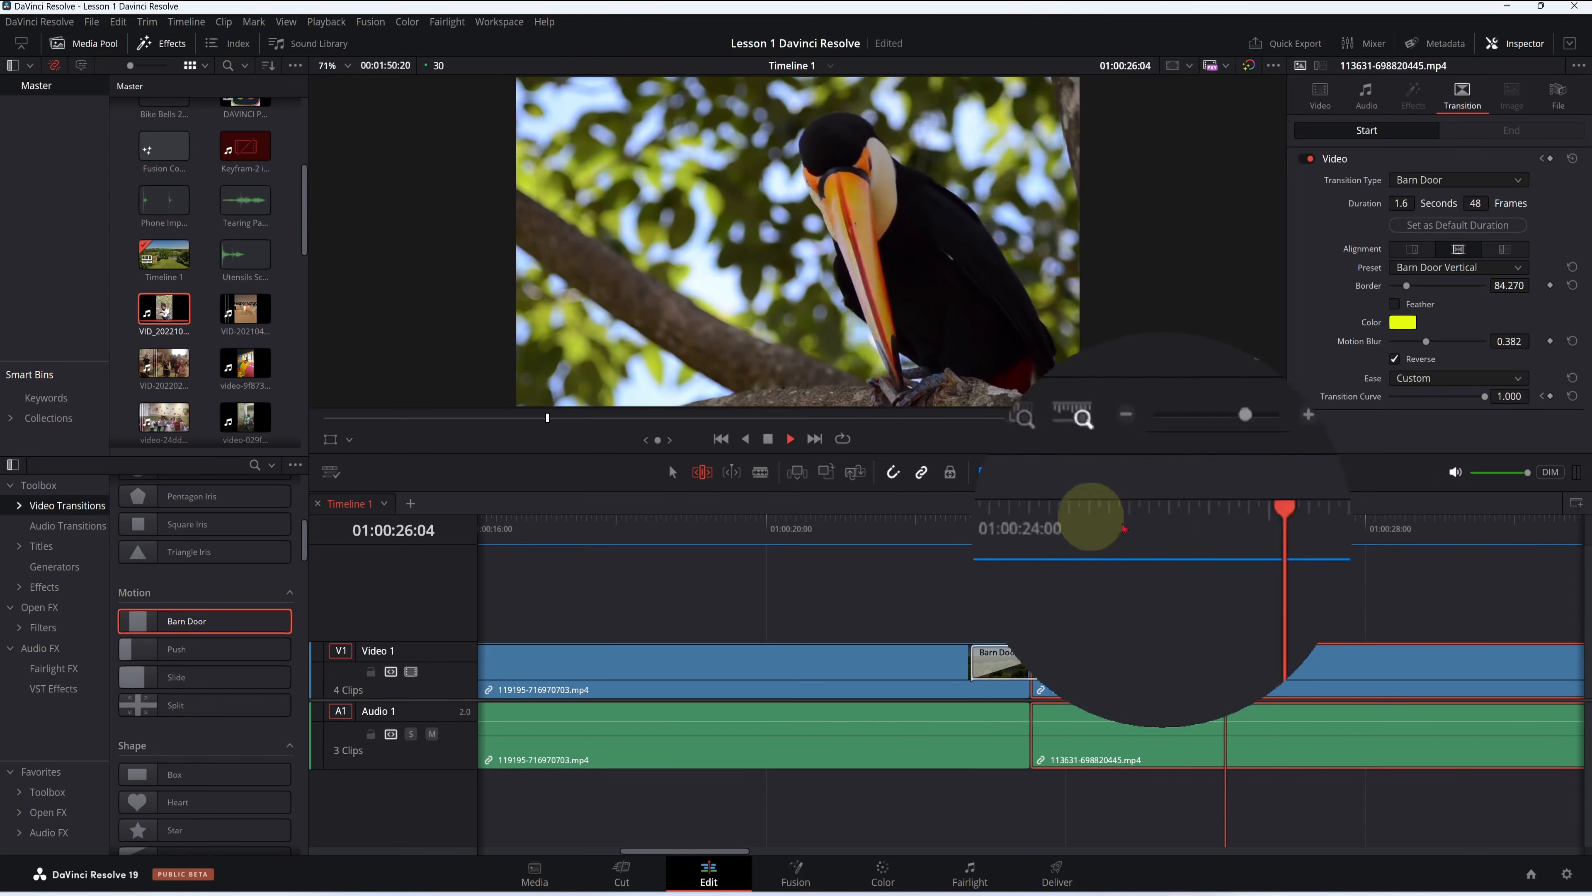
left_click(769, 436)
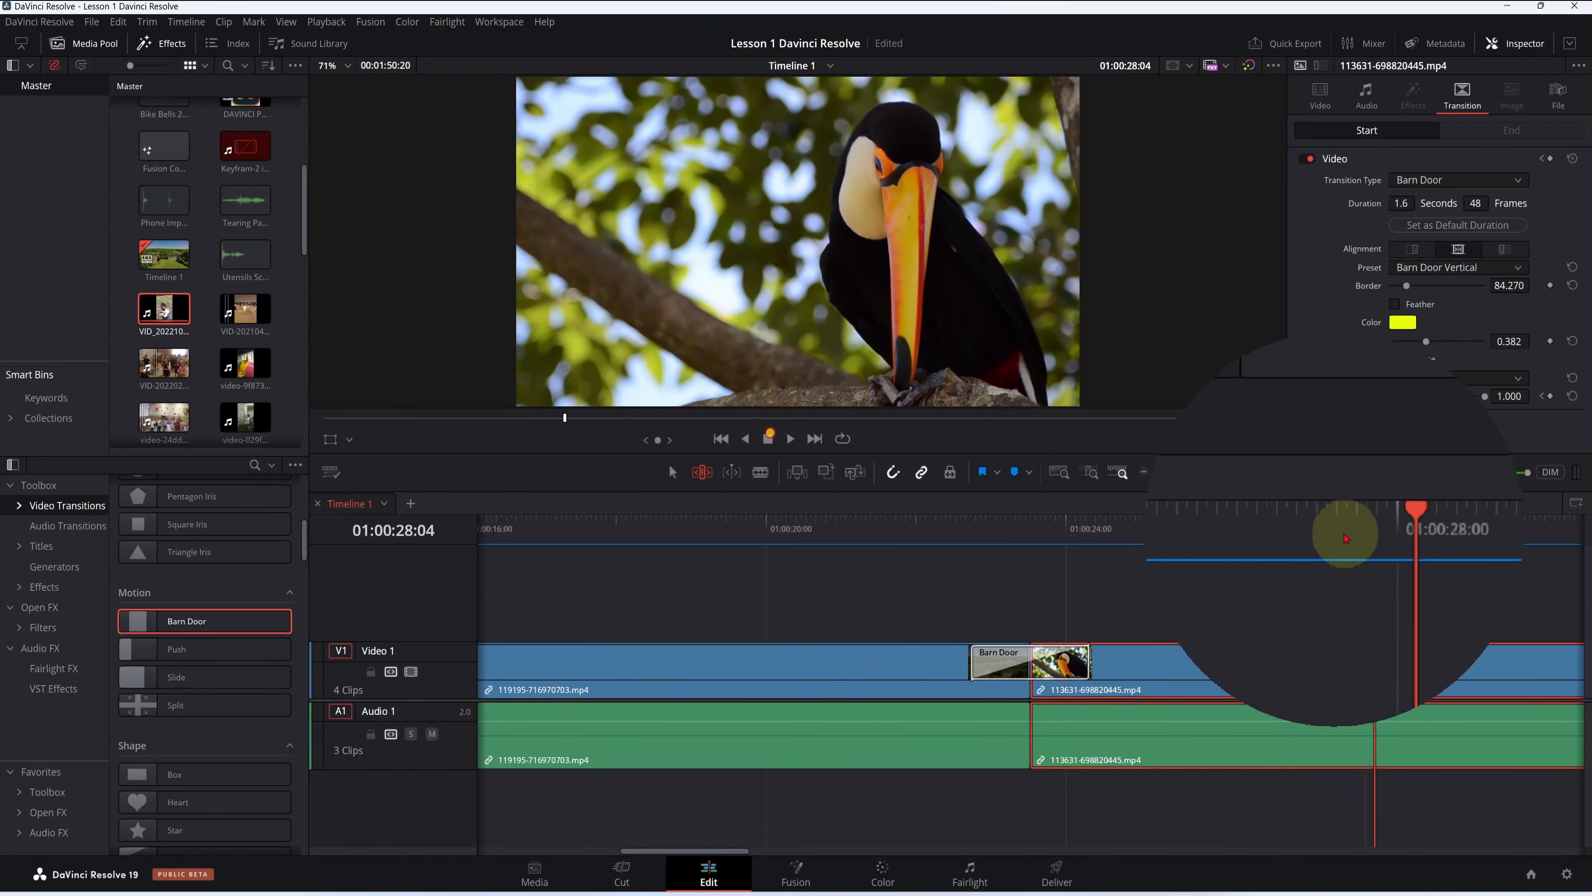
left_click_drag(1379, 522, 945, 533)
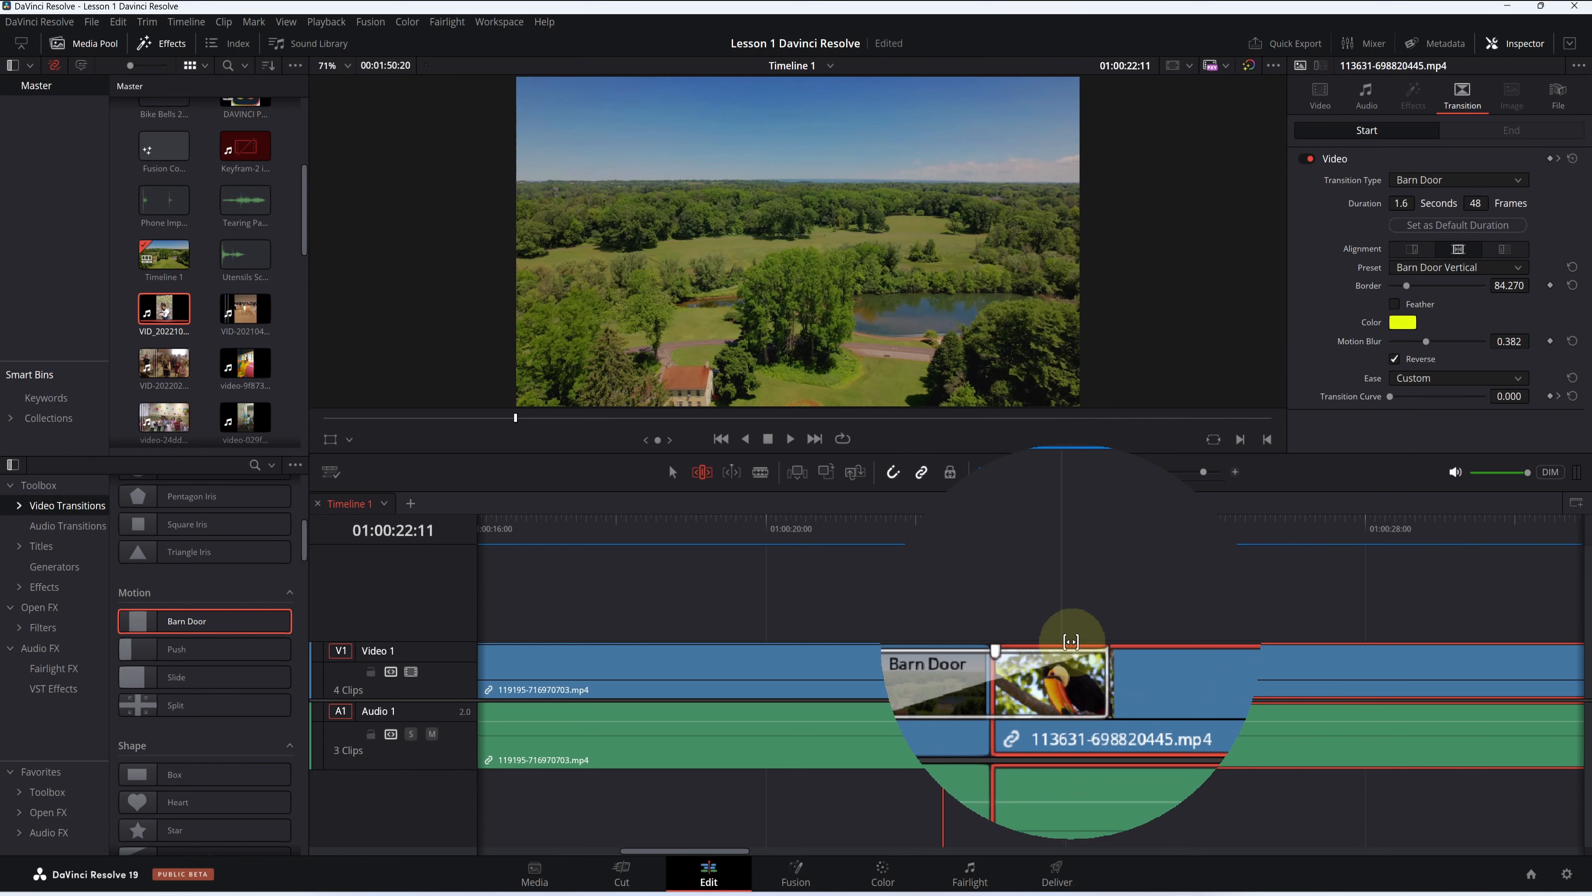
key("space")
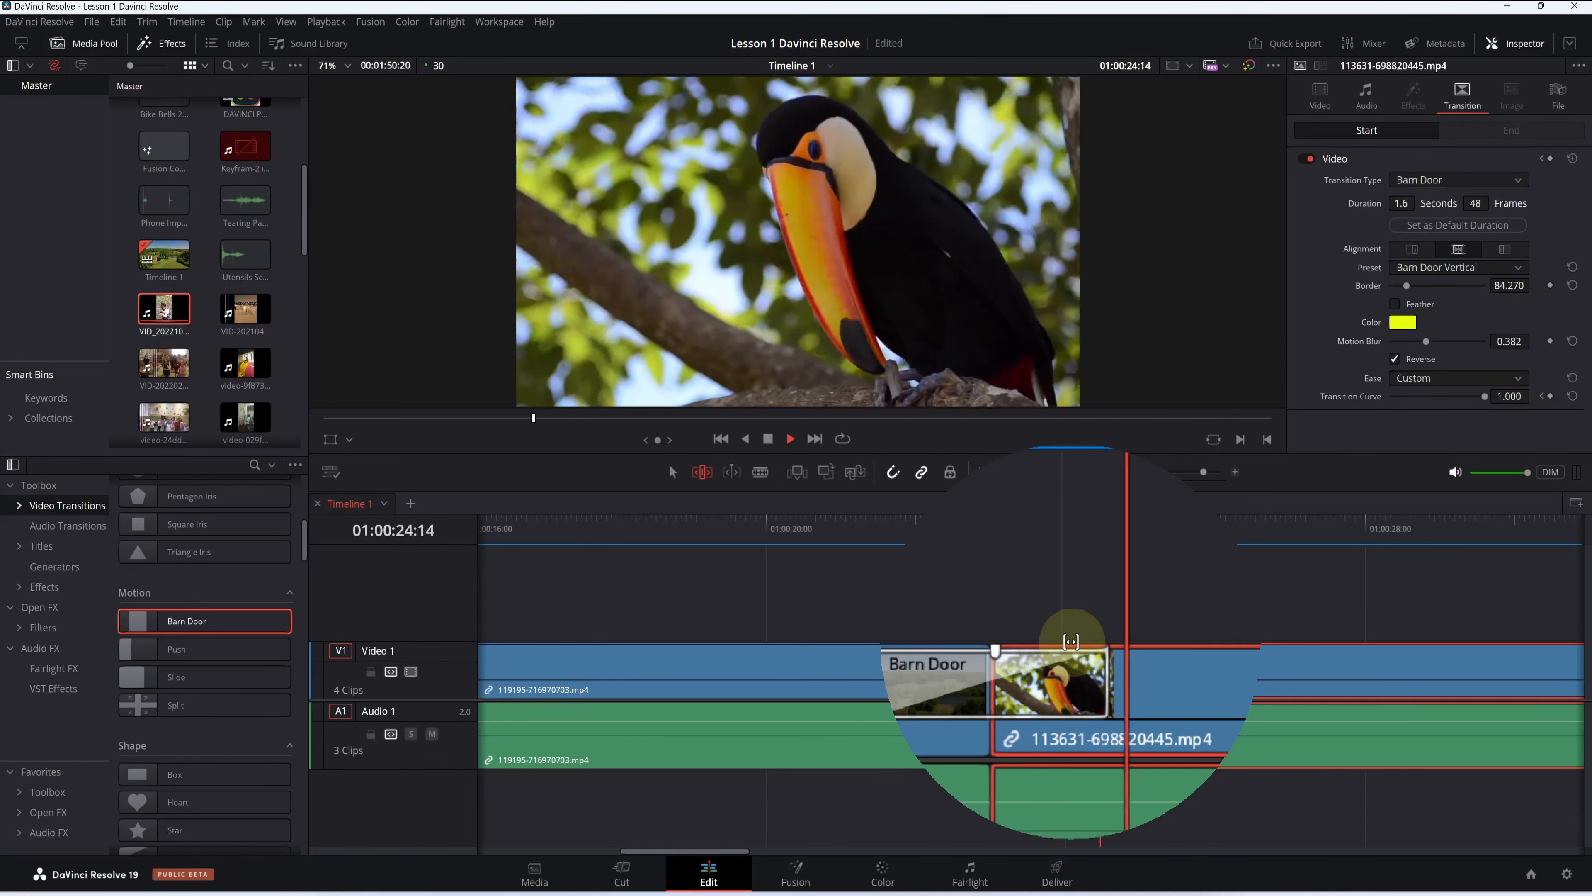
left_click(771, 446)
At 01:00:23:04, set the transition curve to 0.405 and enable Feather for the transition's border
left_click_drag(1315, 527, 1001, 529)
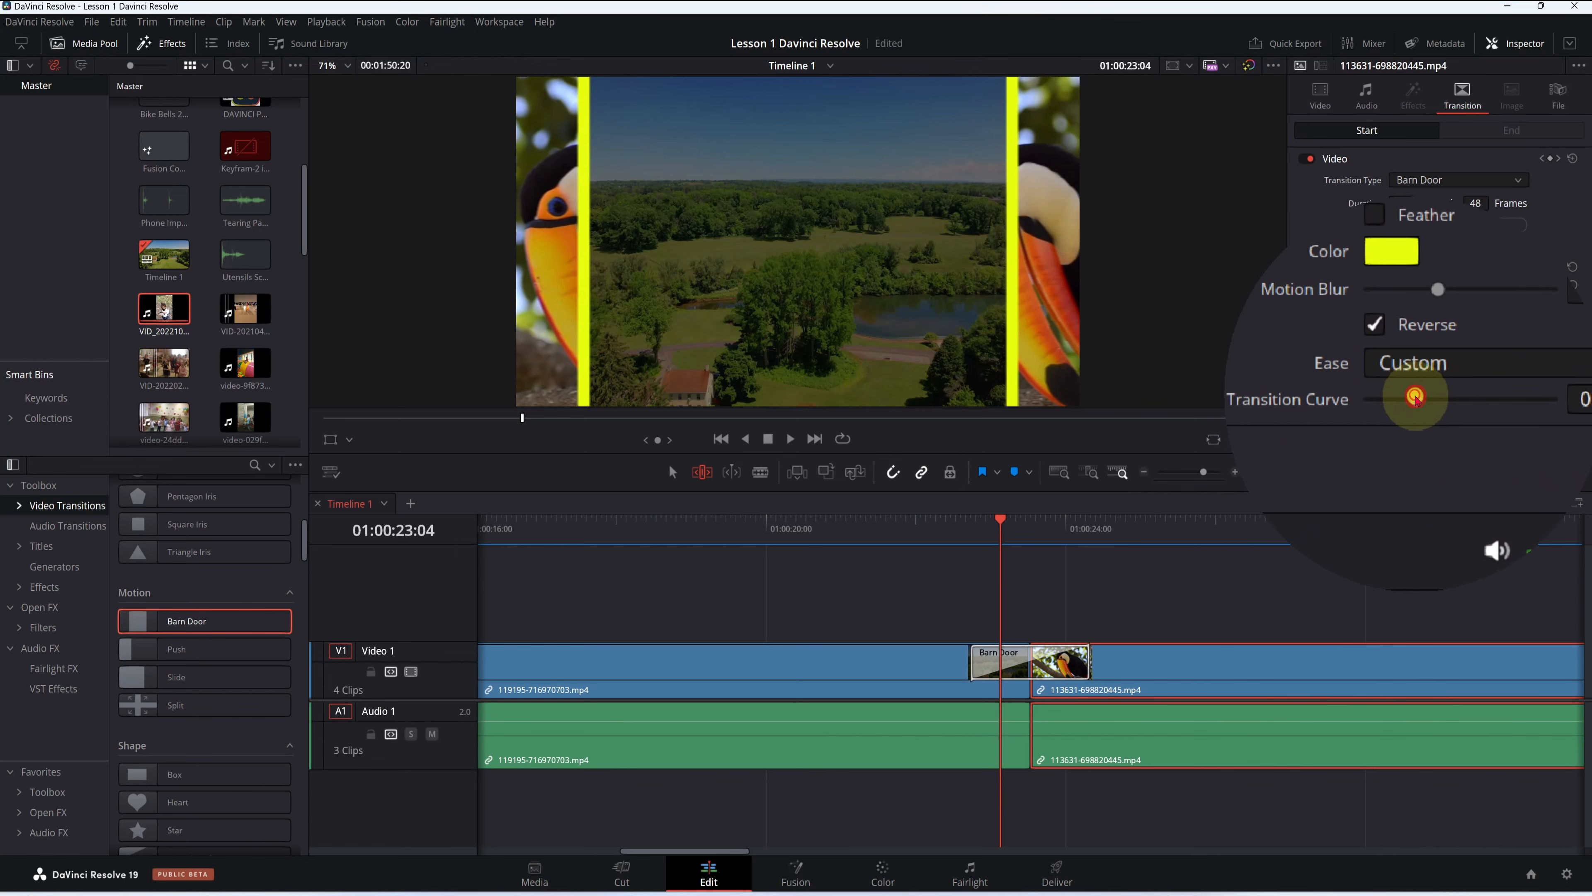
left_click_drag(1415, 396, 1428, 399)
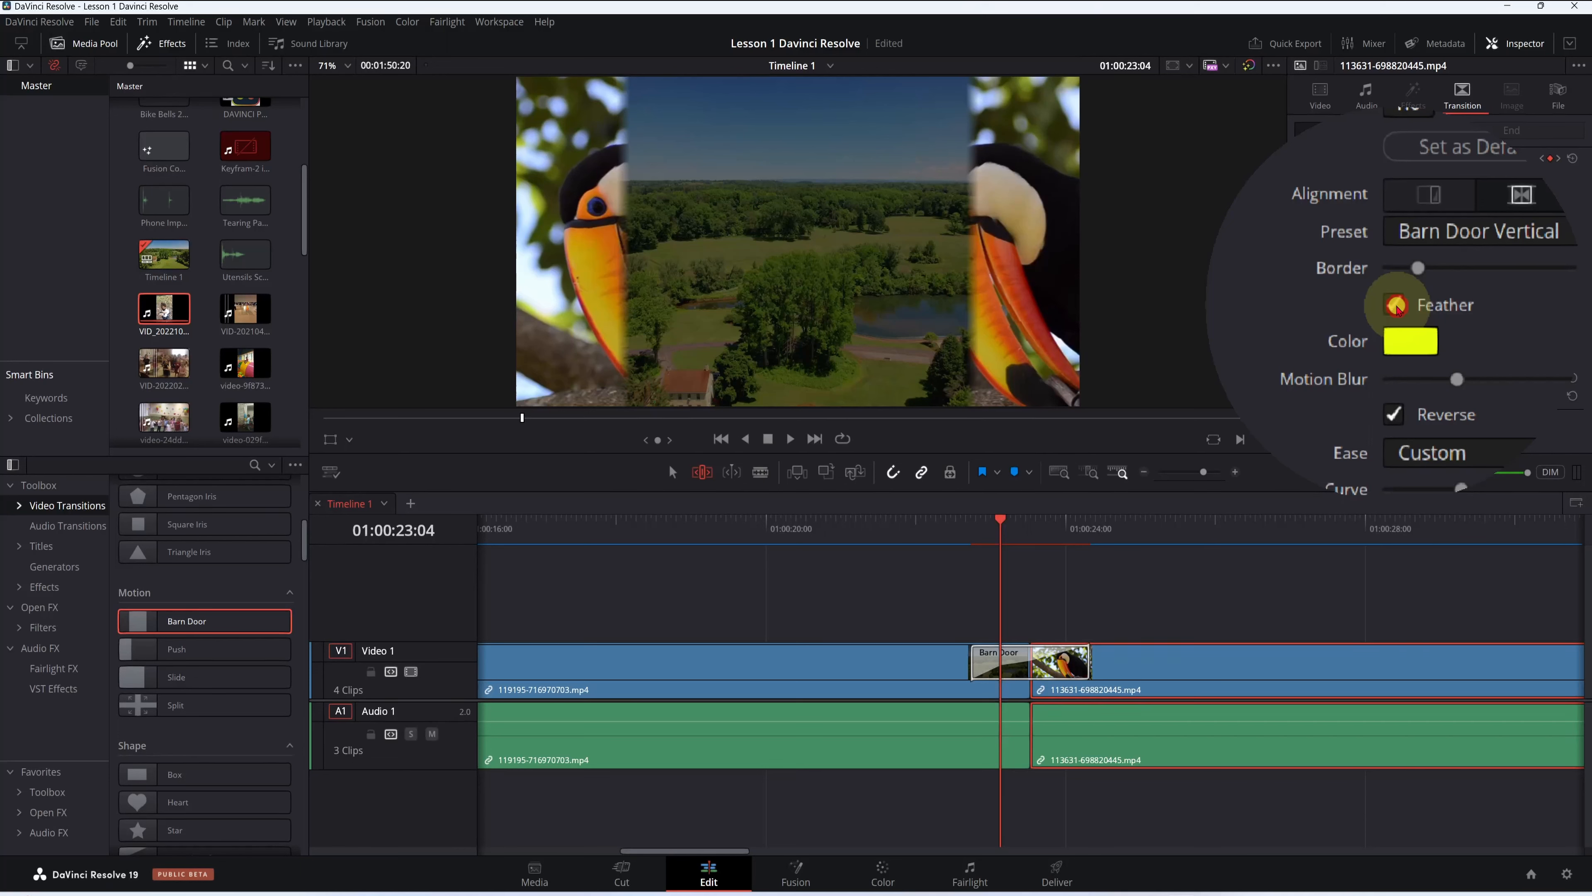
left_click(1396, 306)
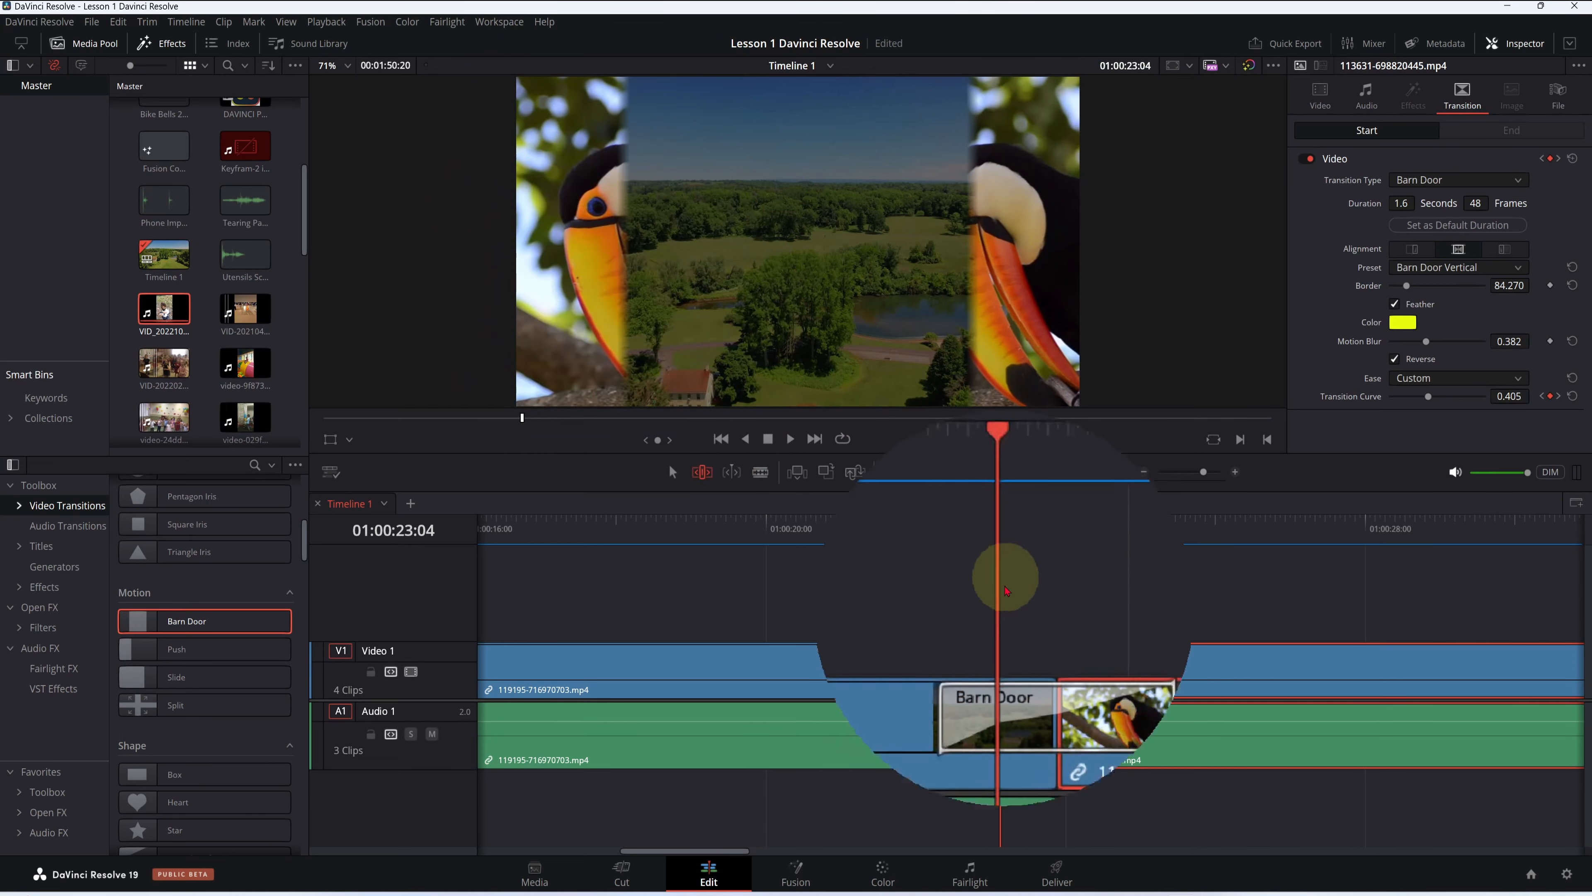
Play the reversed Barn Door transition with its feathered border from before its start and stop playback
left_click_drag(1002, 578, 932, 585)
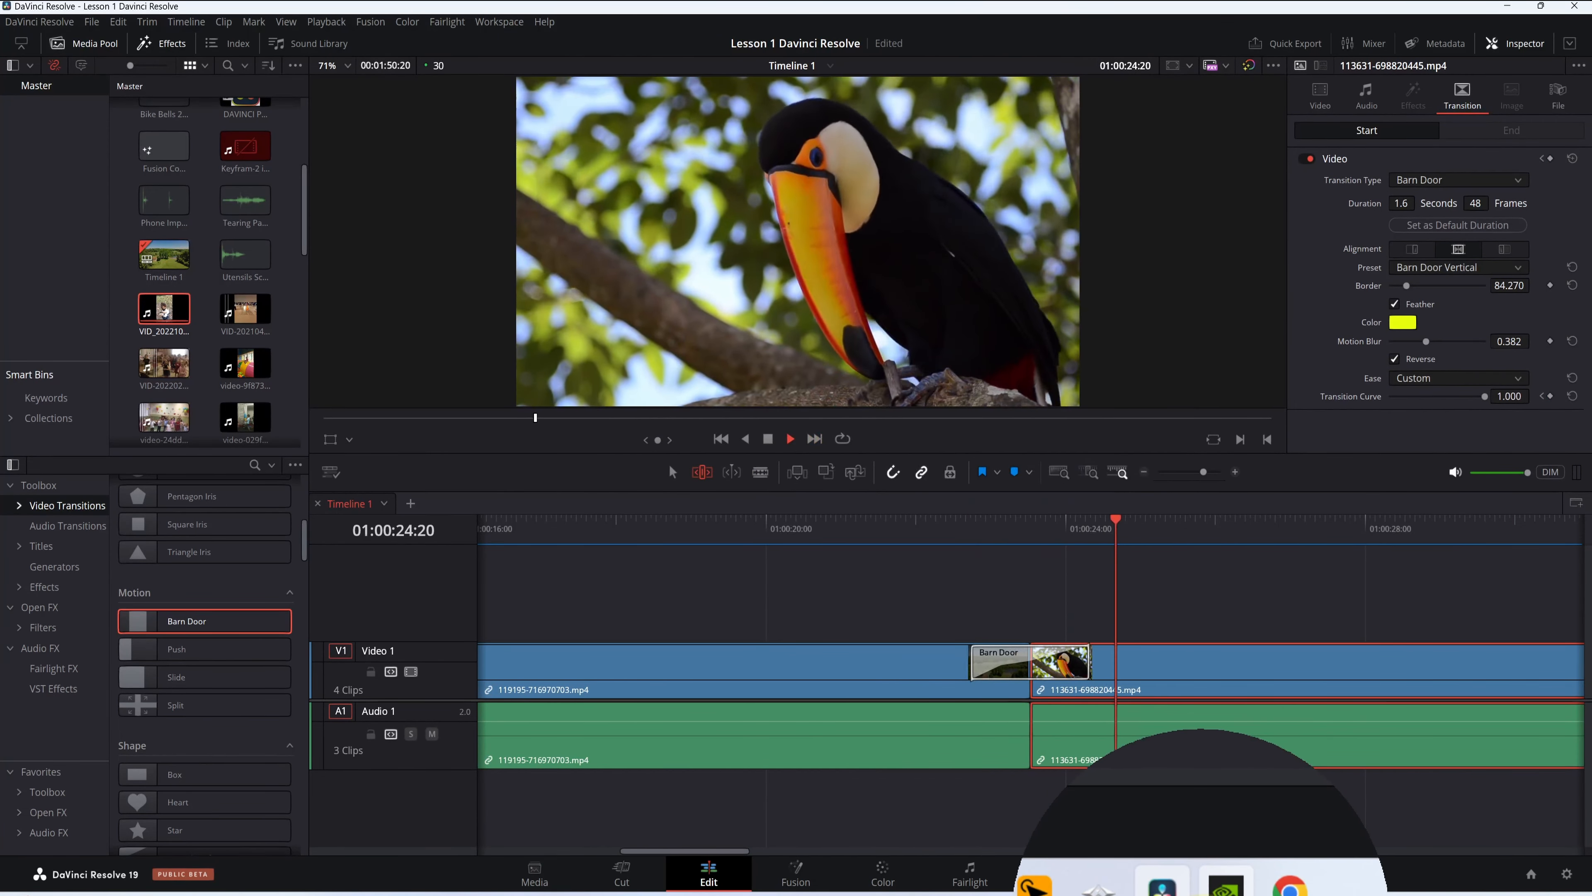
left_click(767, 438)
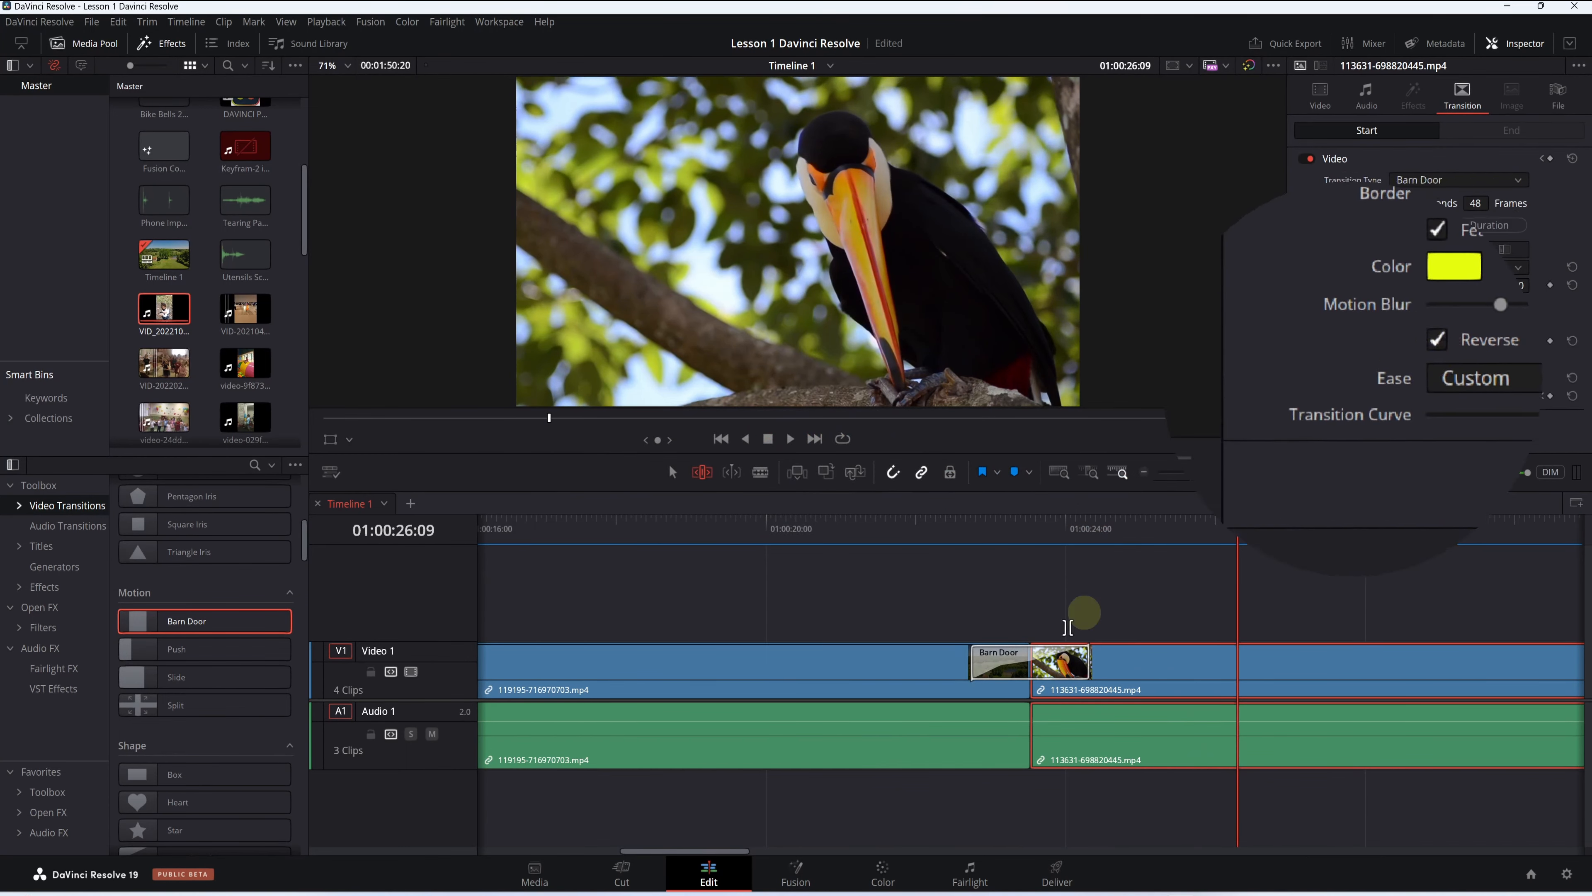
At 01:00:23:20, disable Reverse and Feather for the Barn Door transition
left_click_drag(1238, 524, 1040, 527)
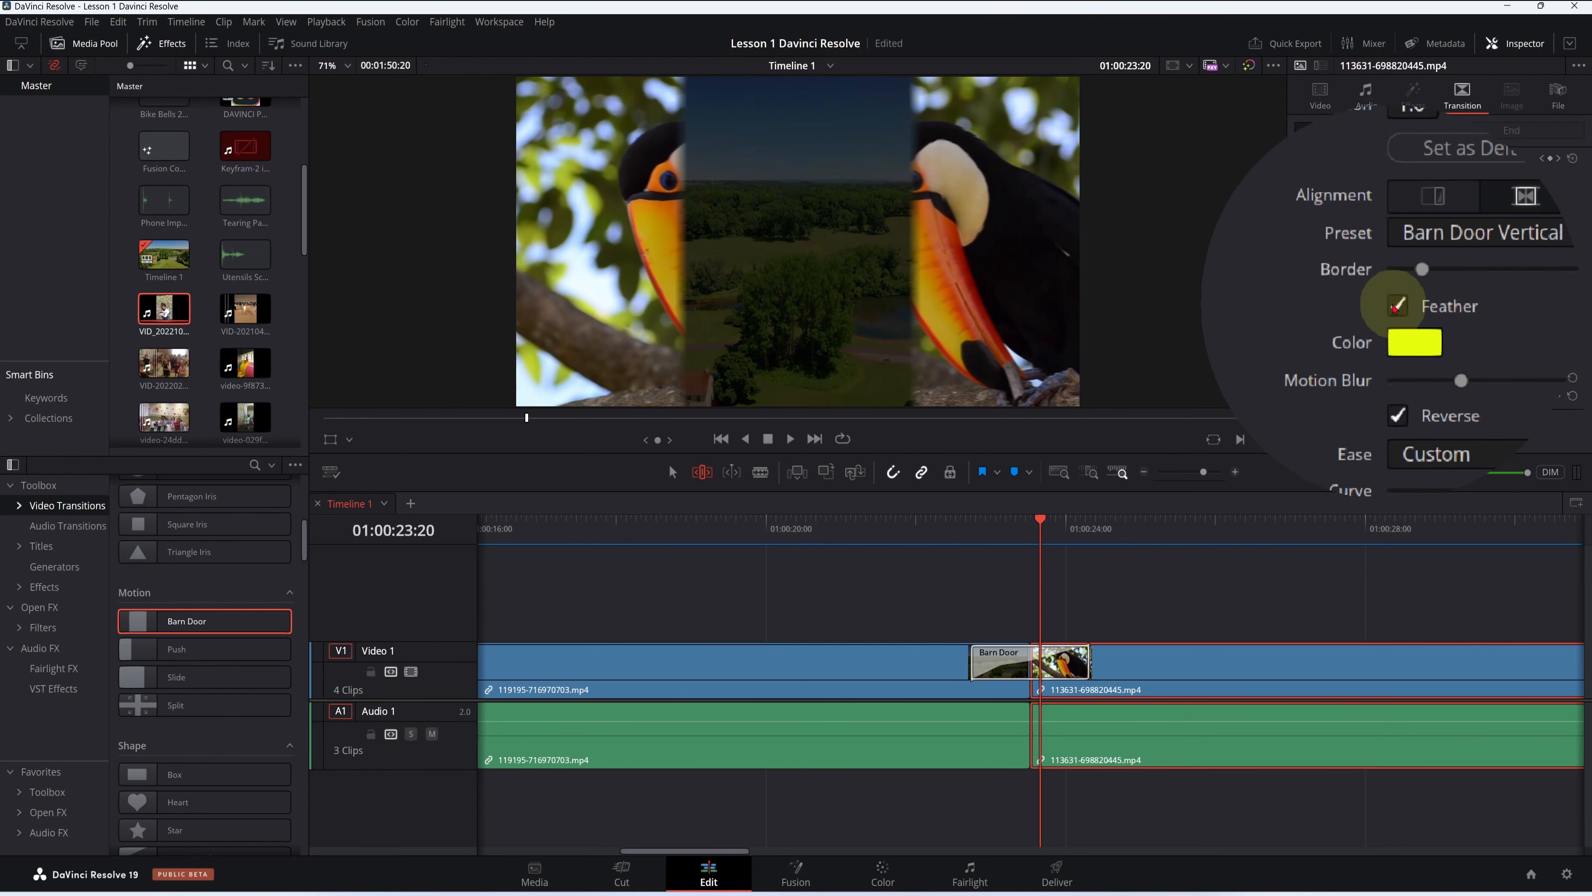
left_click(1395, 359)
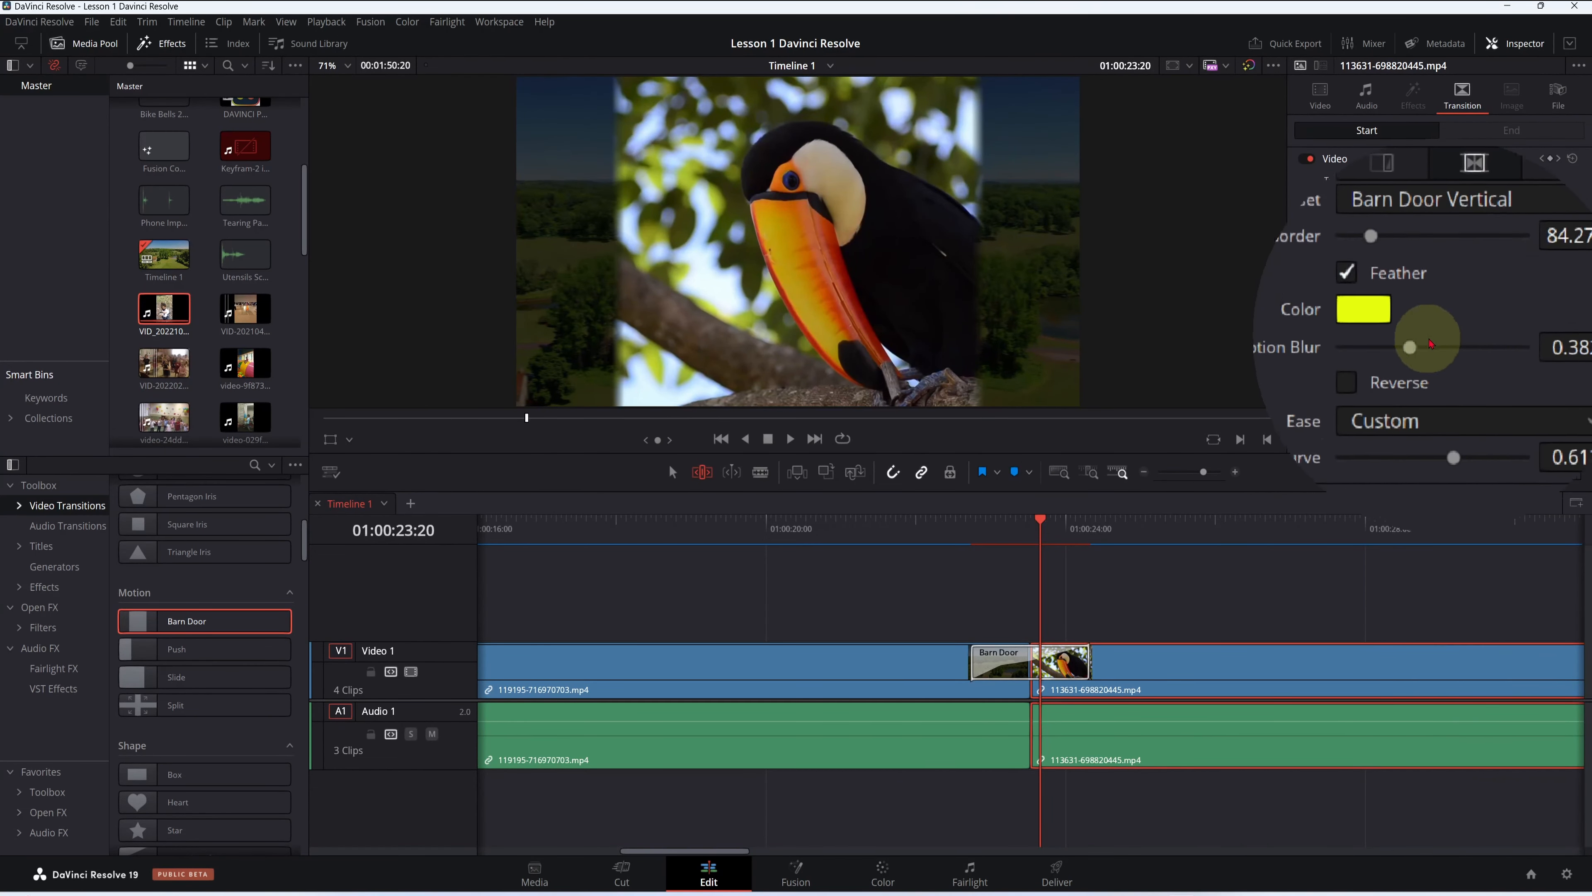
left_click(1394, 304)
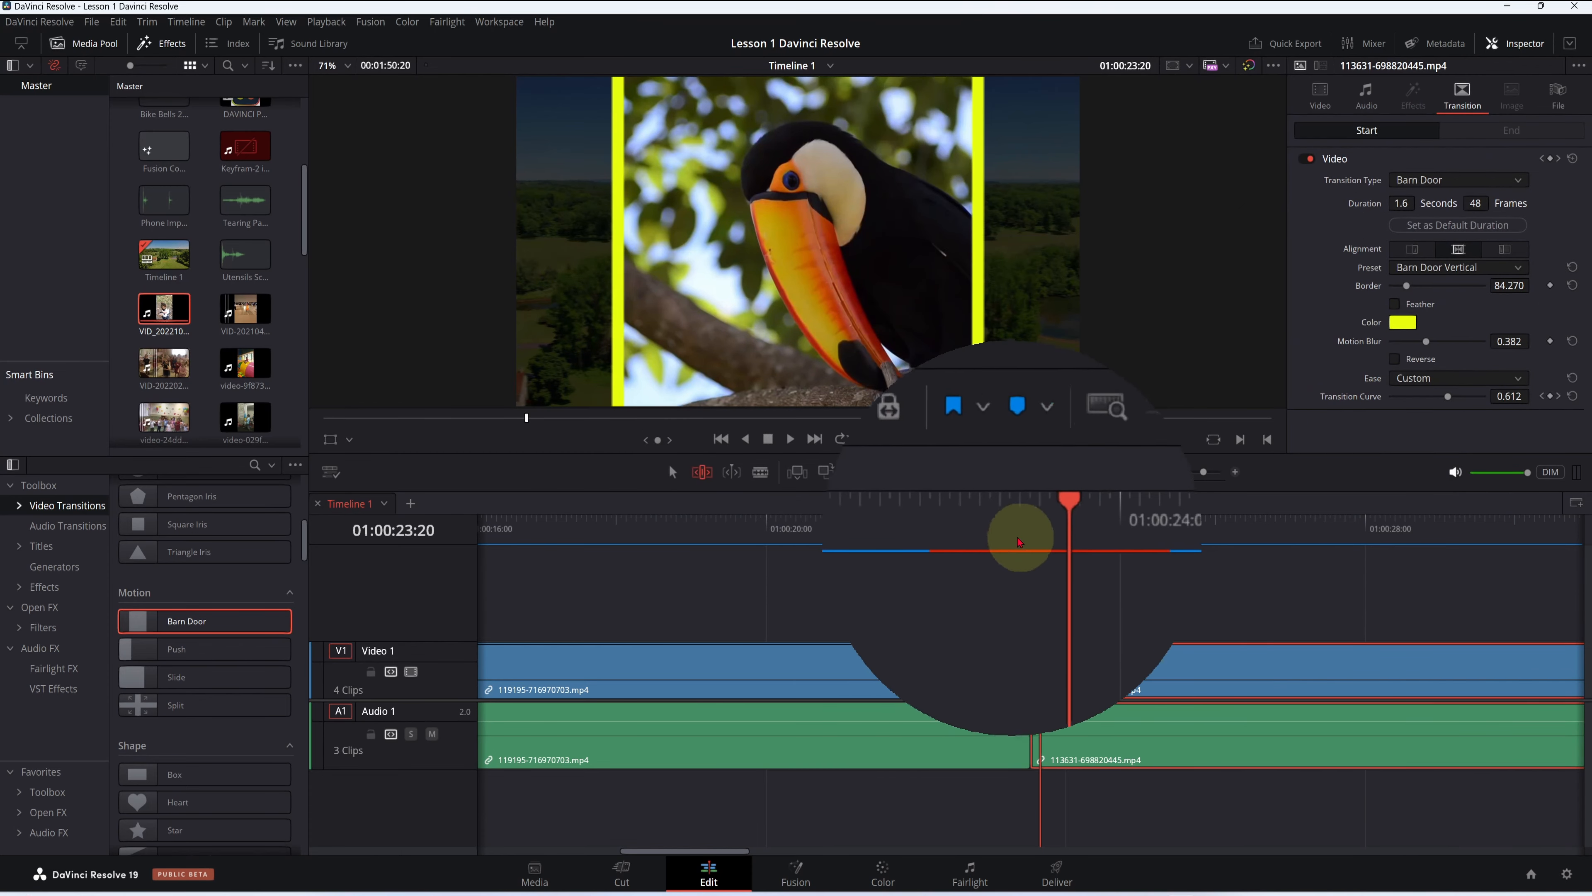
Play the Barn Door transition from 01:00:22:07, stop playback, and return the playhead to 01:00:23:09
left_click(1030, 528)
left_click_drag(1038, 529, 933, 524)
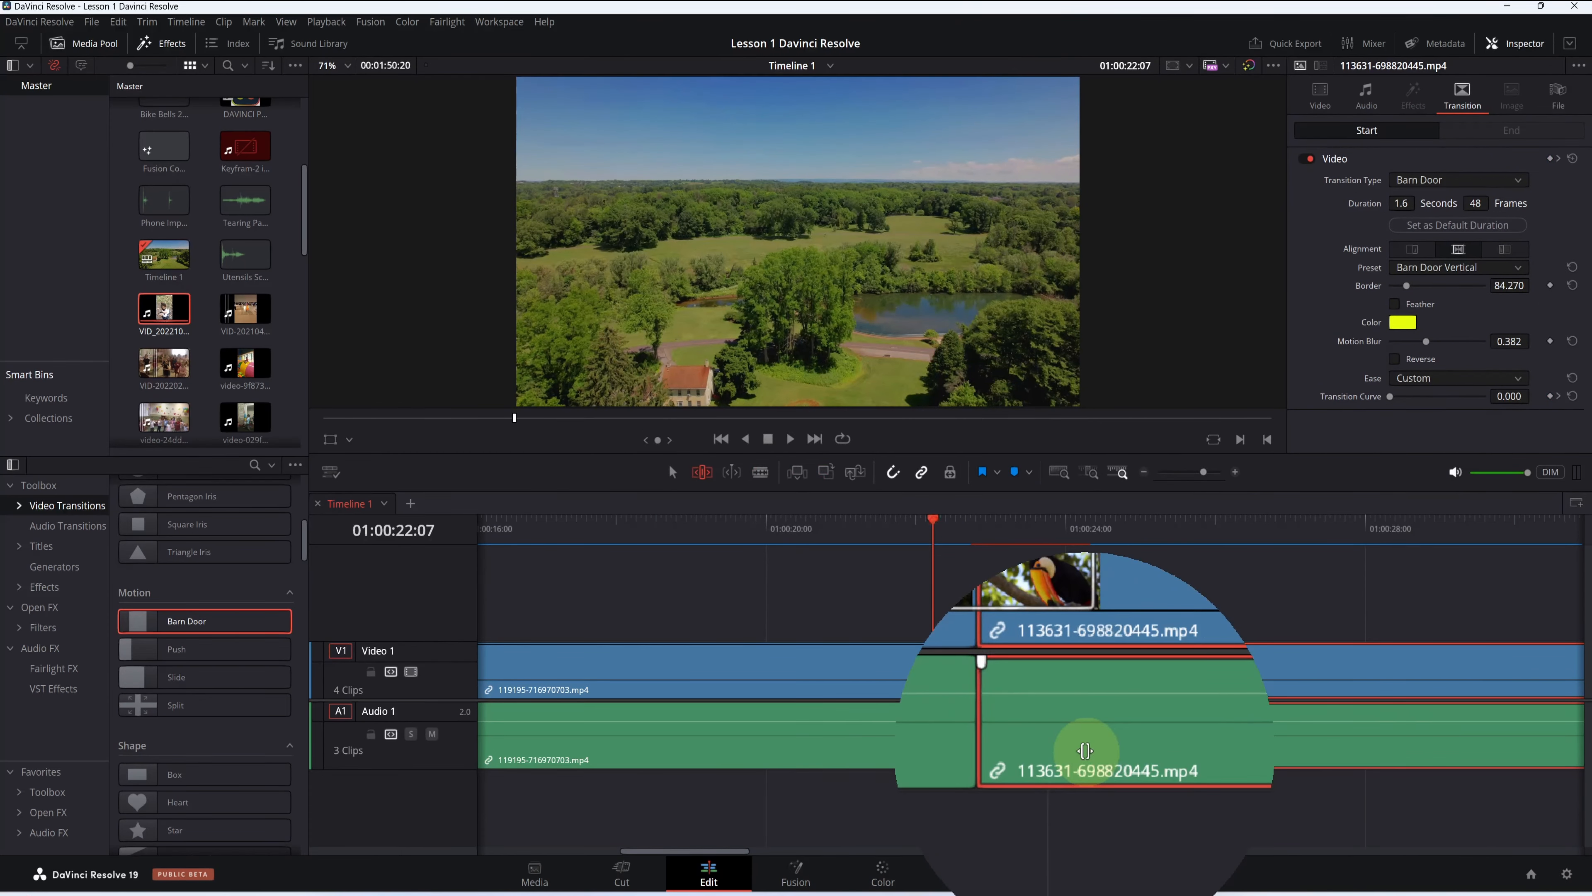
key("space")
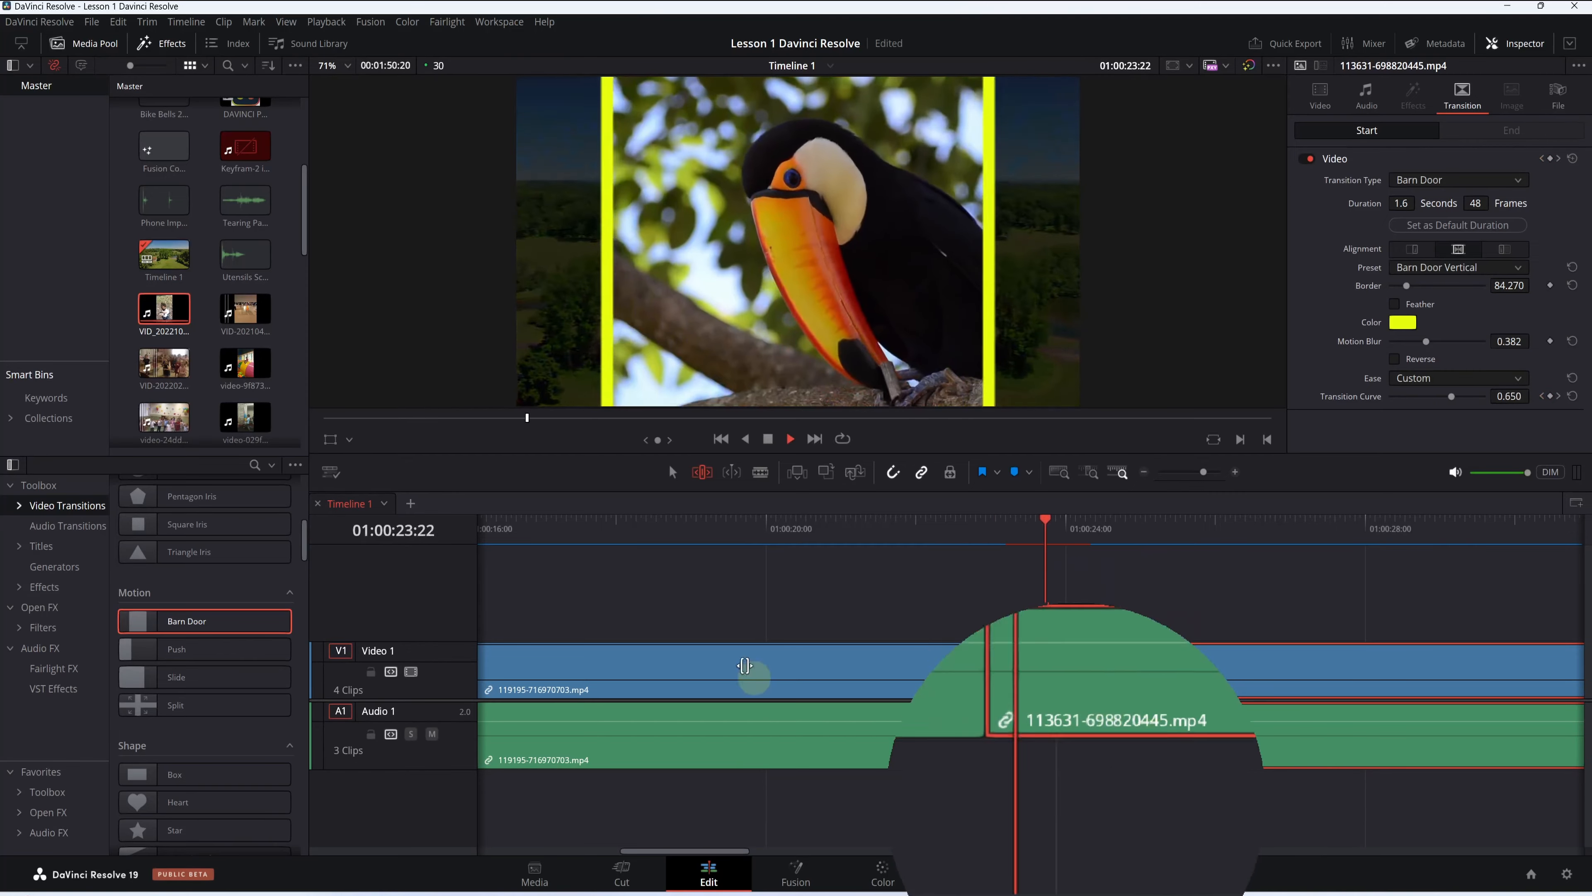
left_click(768, 438)
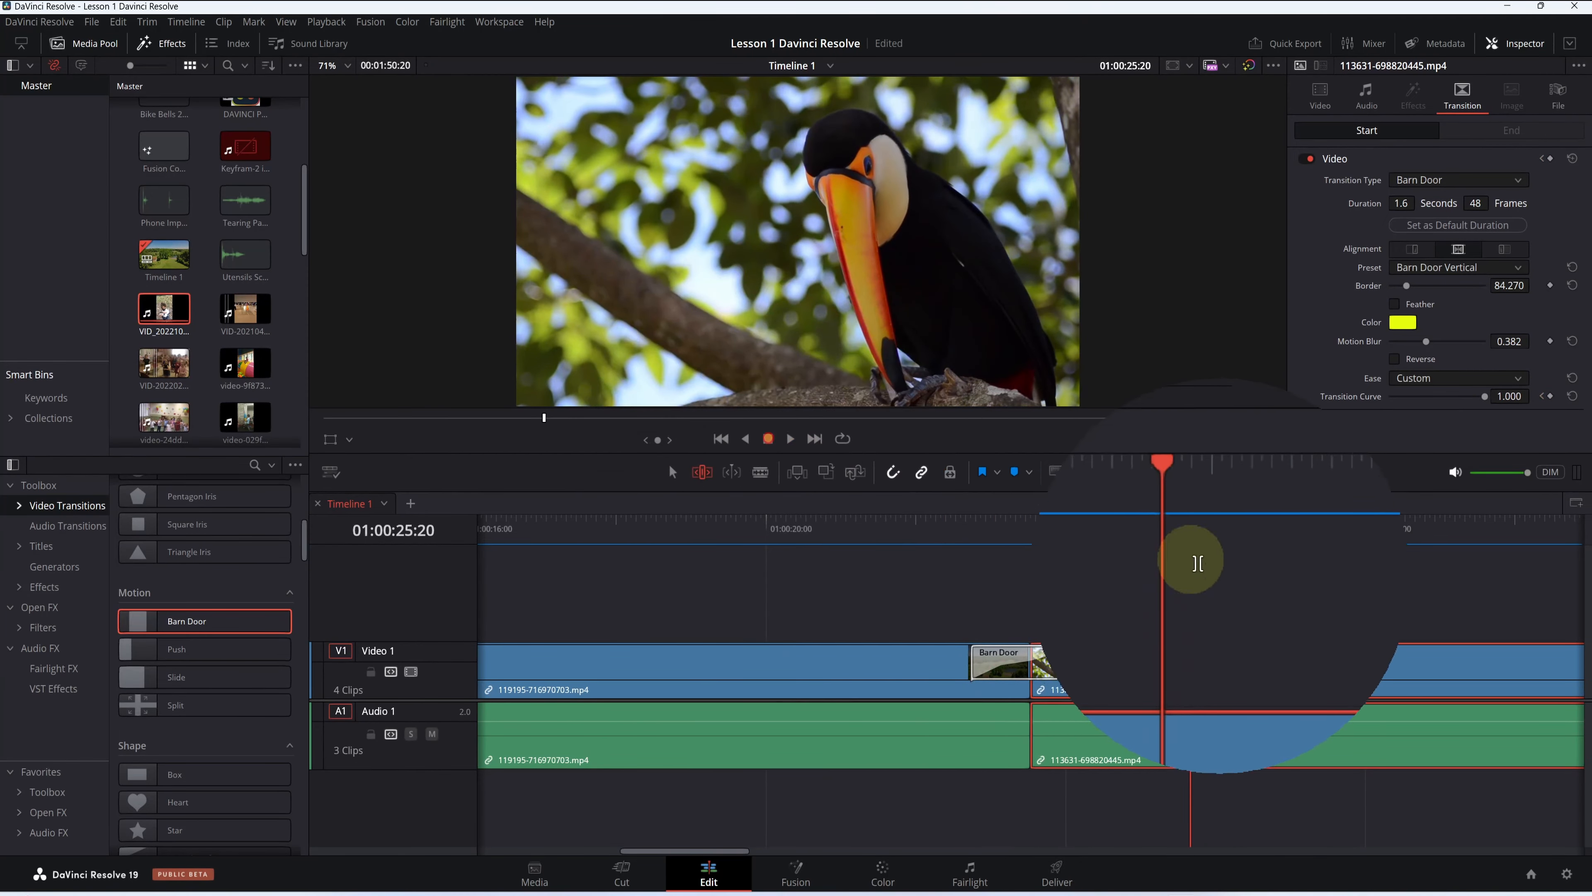
left_click_drag(1188, 561, 1012, 581)
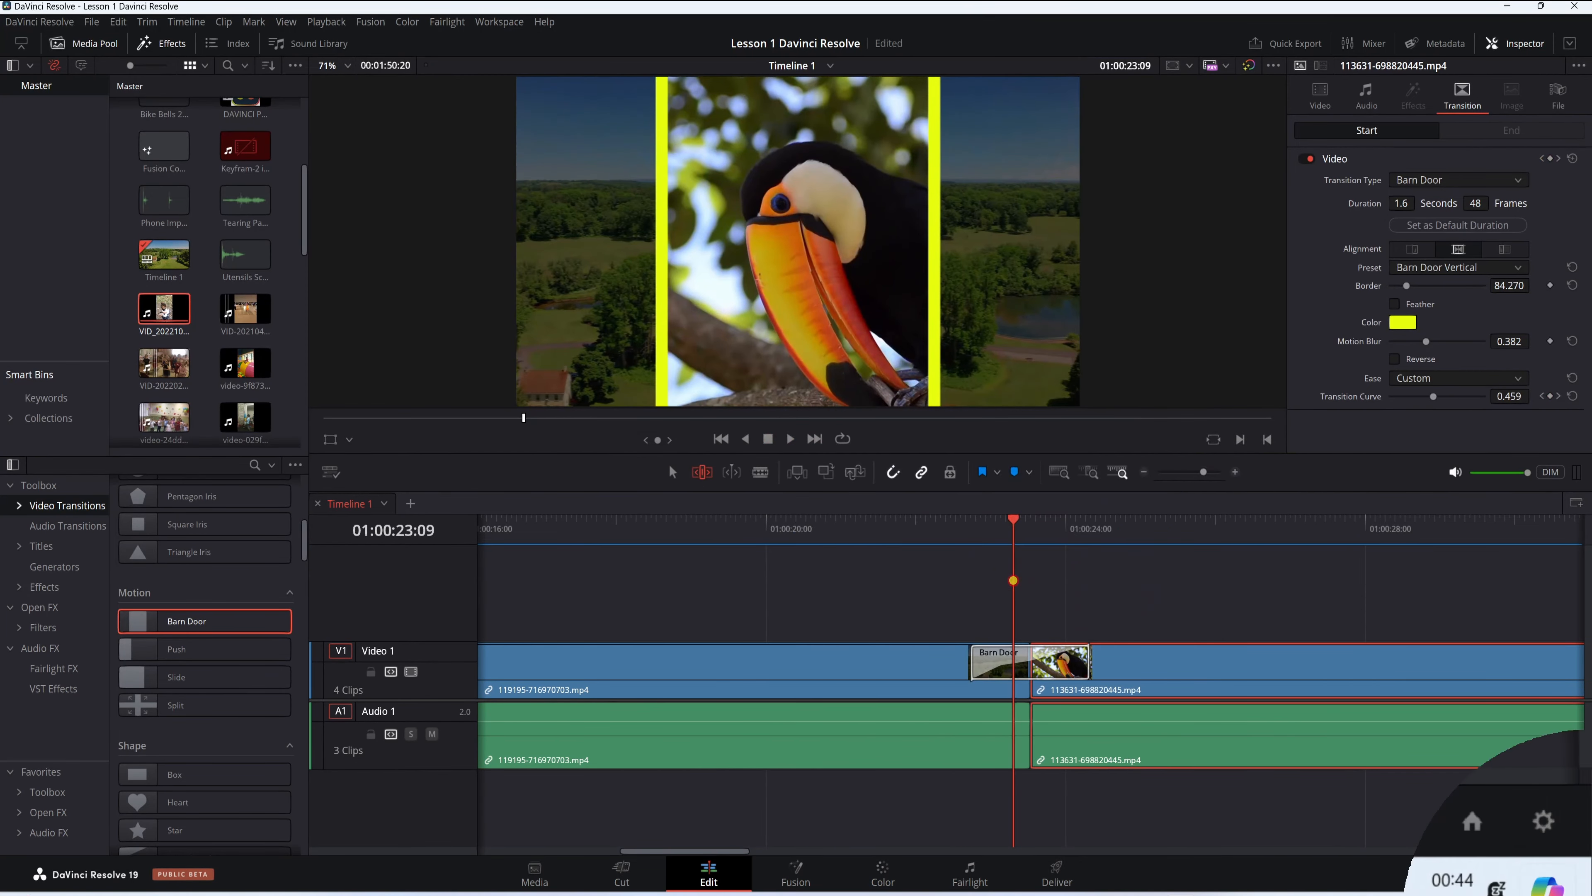
Browse the available video transitions, including the Shape, Wipe and Fusion groups, and return to the Dissolve group
scroll(167, 703, "down", 10)
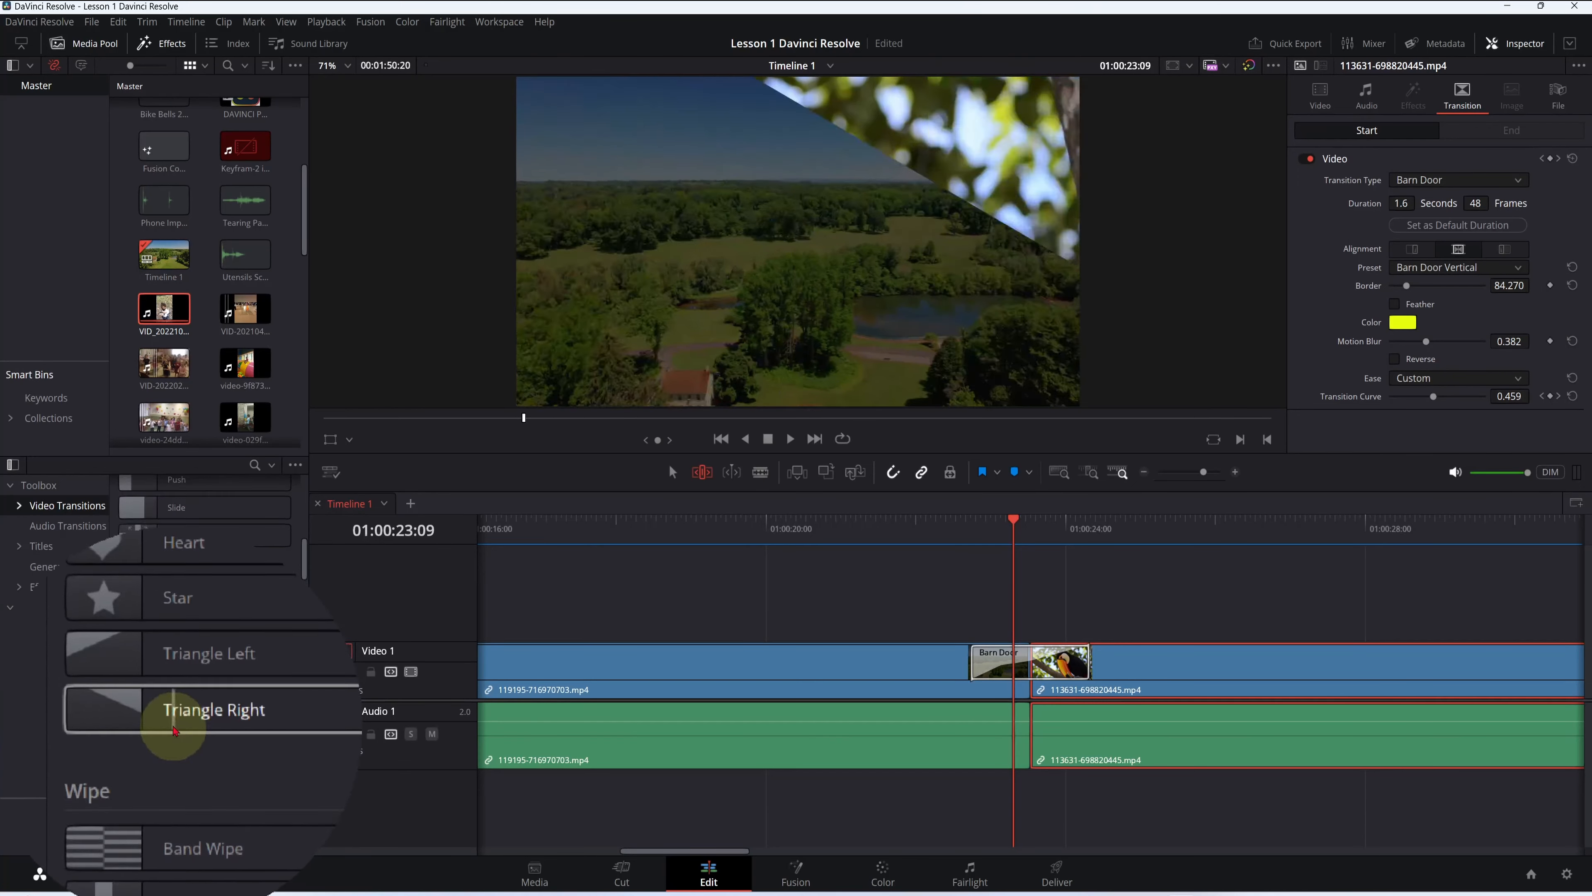
scroll(175, 731, "down", 10)
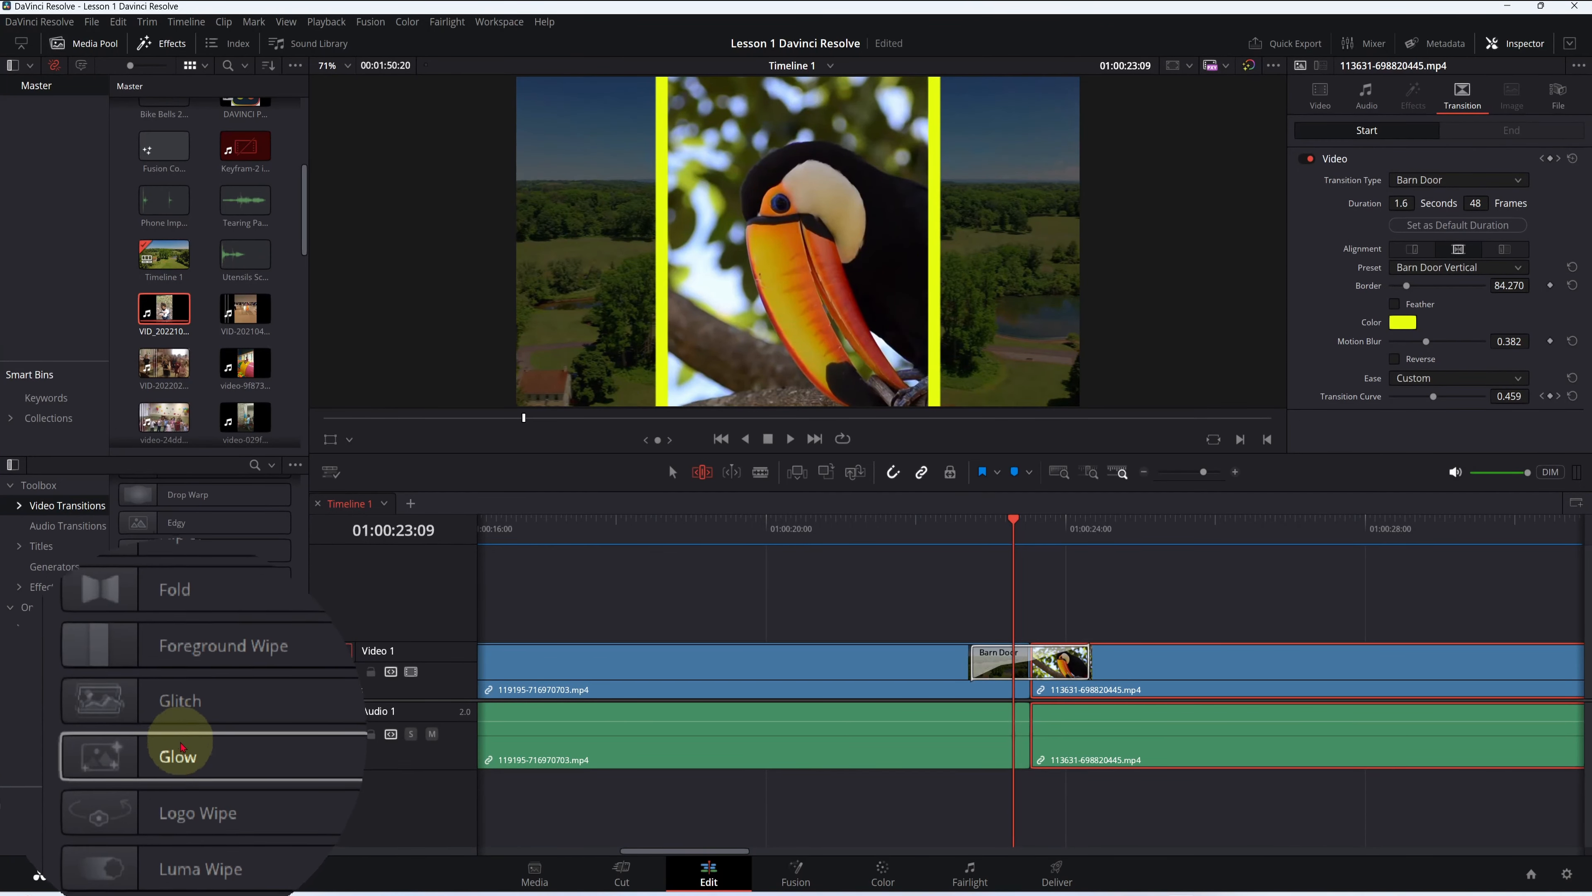
scroll(184, 765, "up", 10)
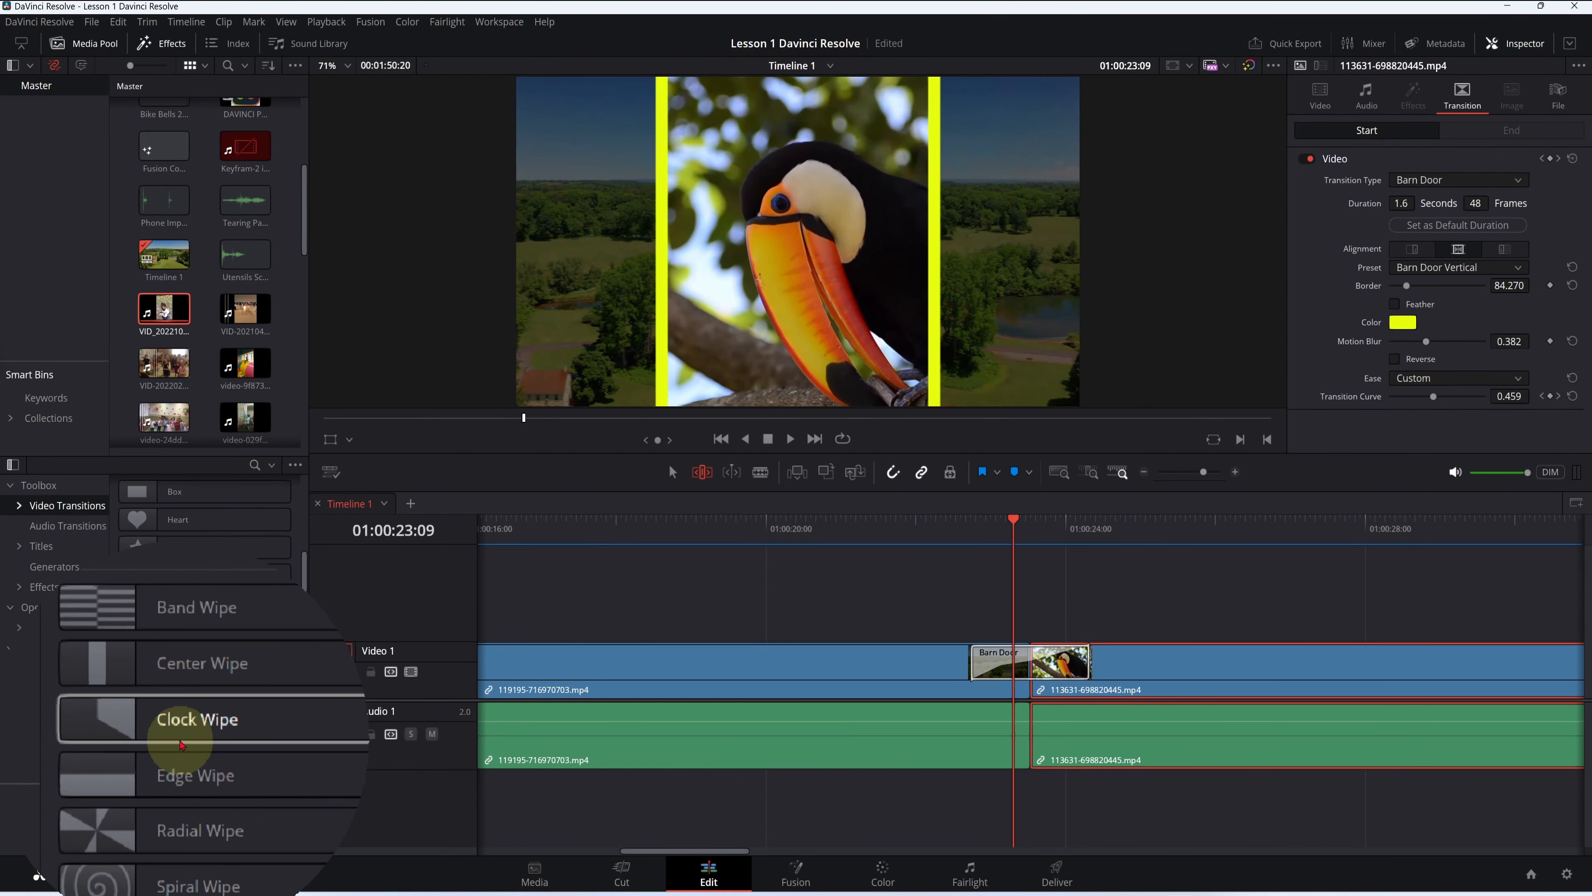
scroll(192, 750, "down", 3)
scroll(199, 751, "up", 8)
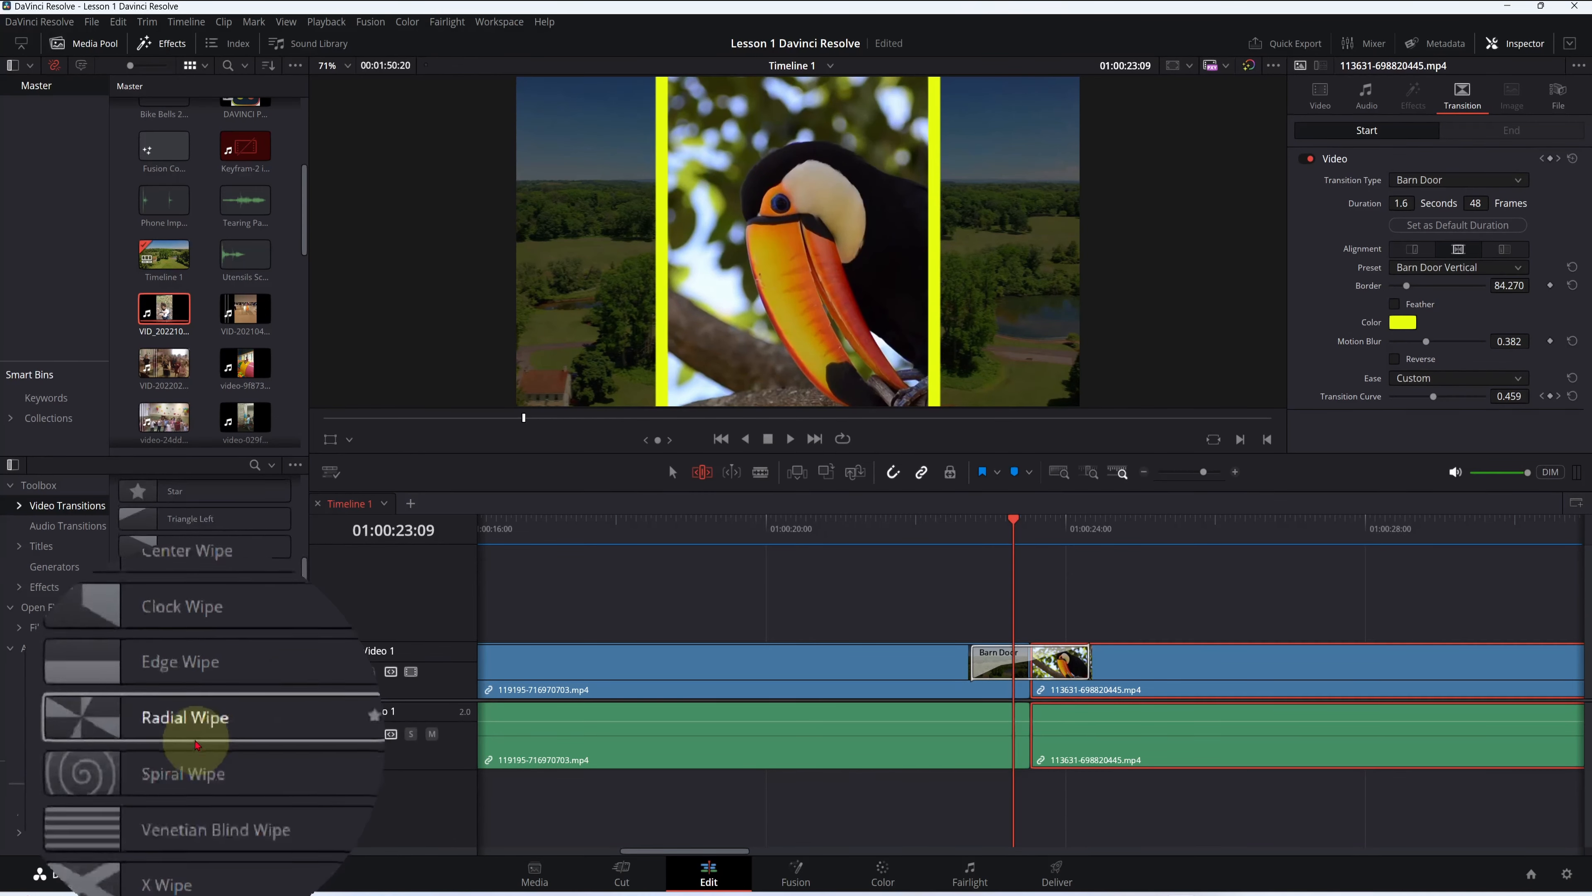
scroll(195, 778, "down", 10)
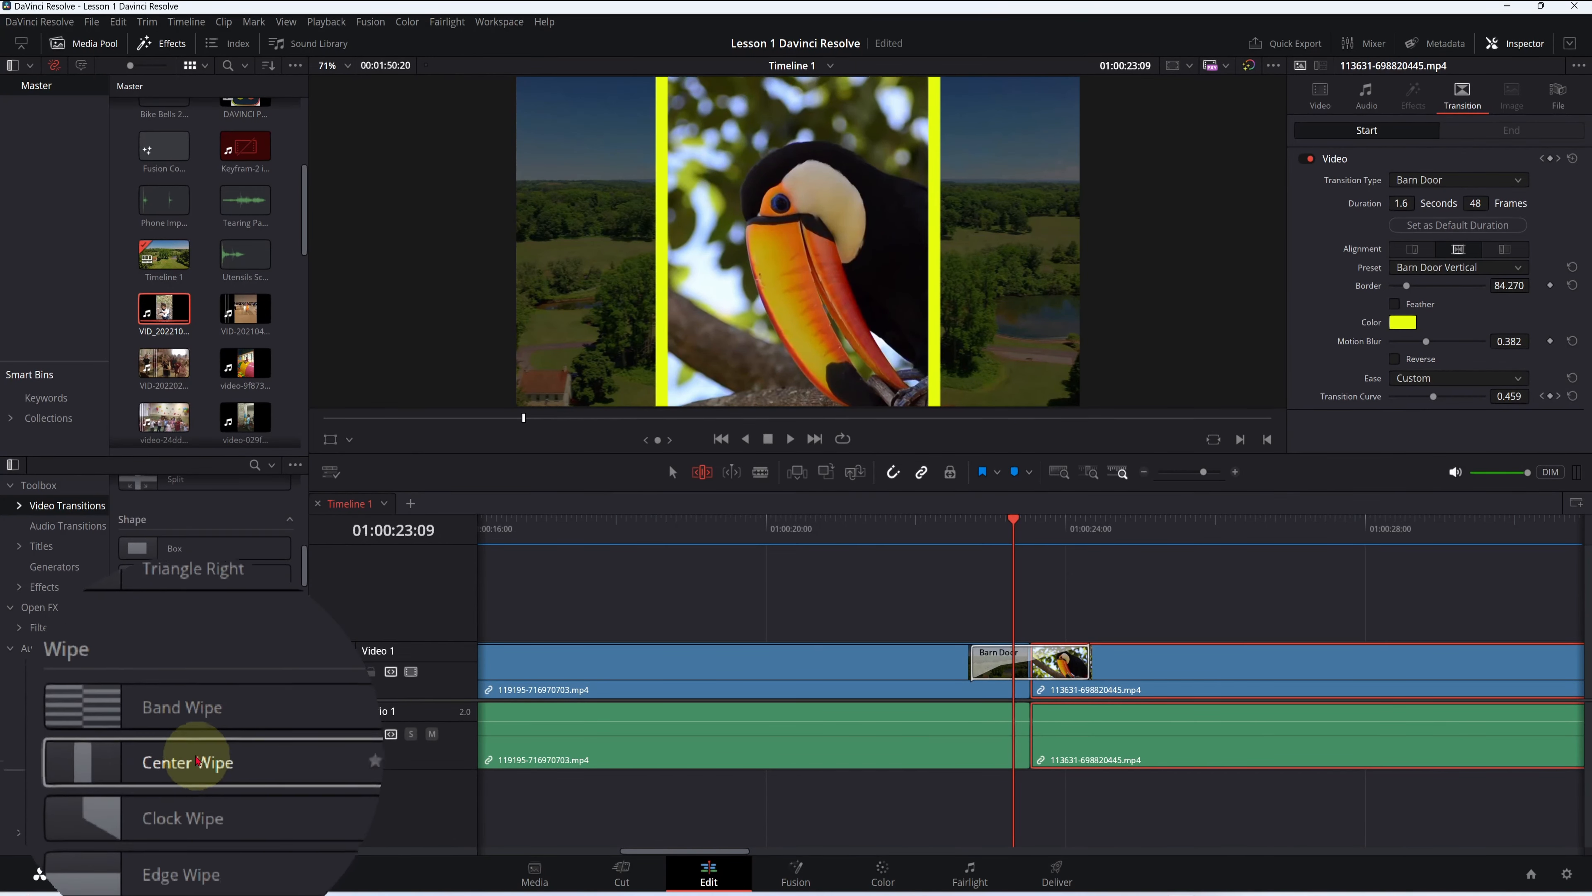
scroll(196, 771, "up", 12)
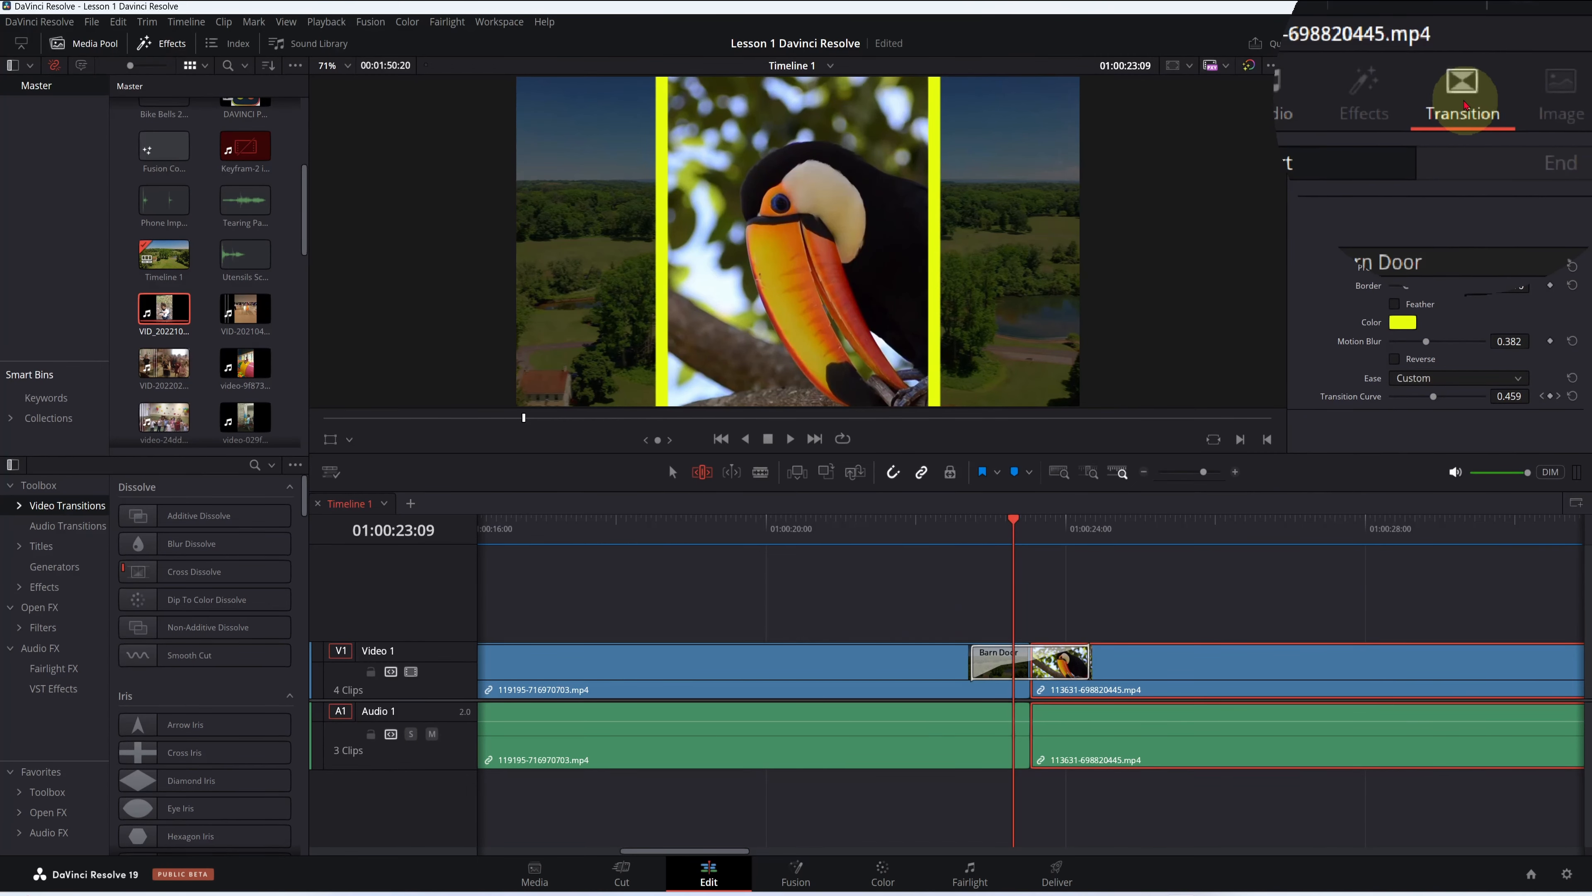
Delete the gap between 113631-698820445.mp4 and 14205-255658030.mp4 on the timeline so the two clips meet
mouse_move(1021, 534)
left_mouse_down()
mouse_move(1006, 533)
mouse_move(1052, 551)
mouse_move(1001, 550)
left_mouse_up()
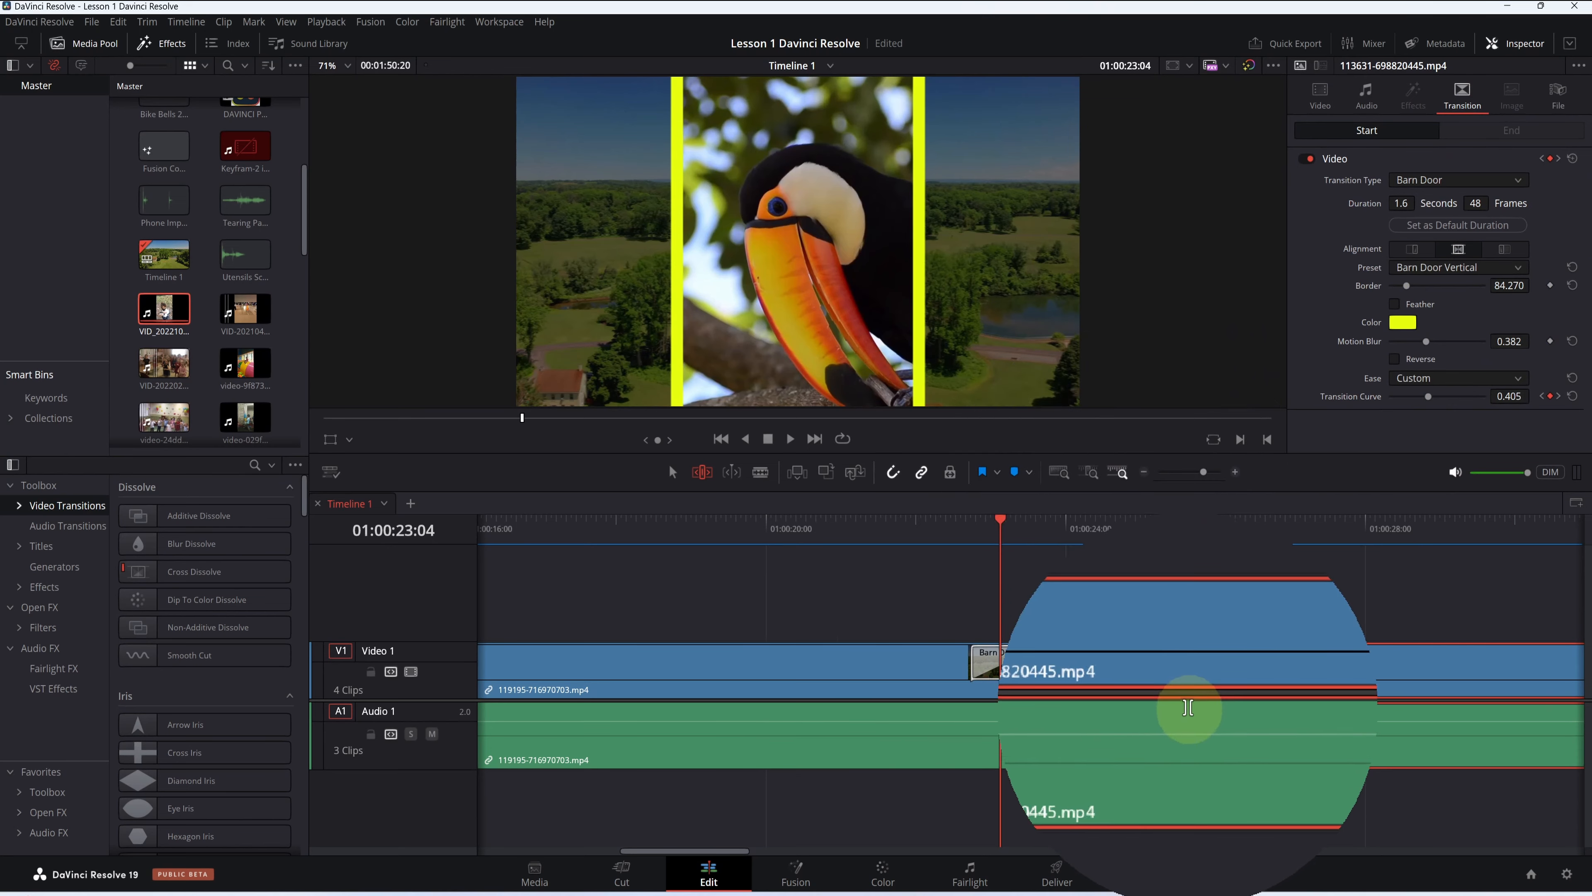
key("shift+z")
scroll(1181, 680, "up", 1)
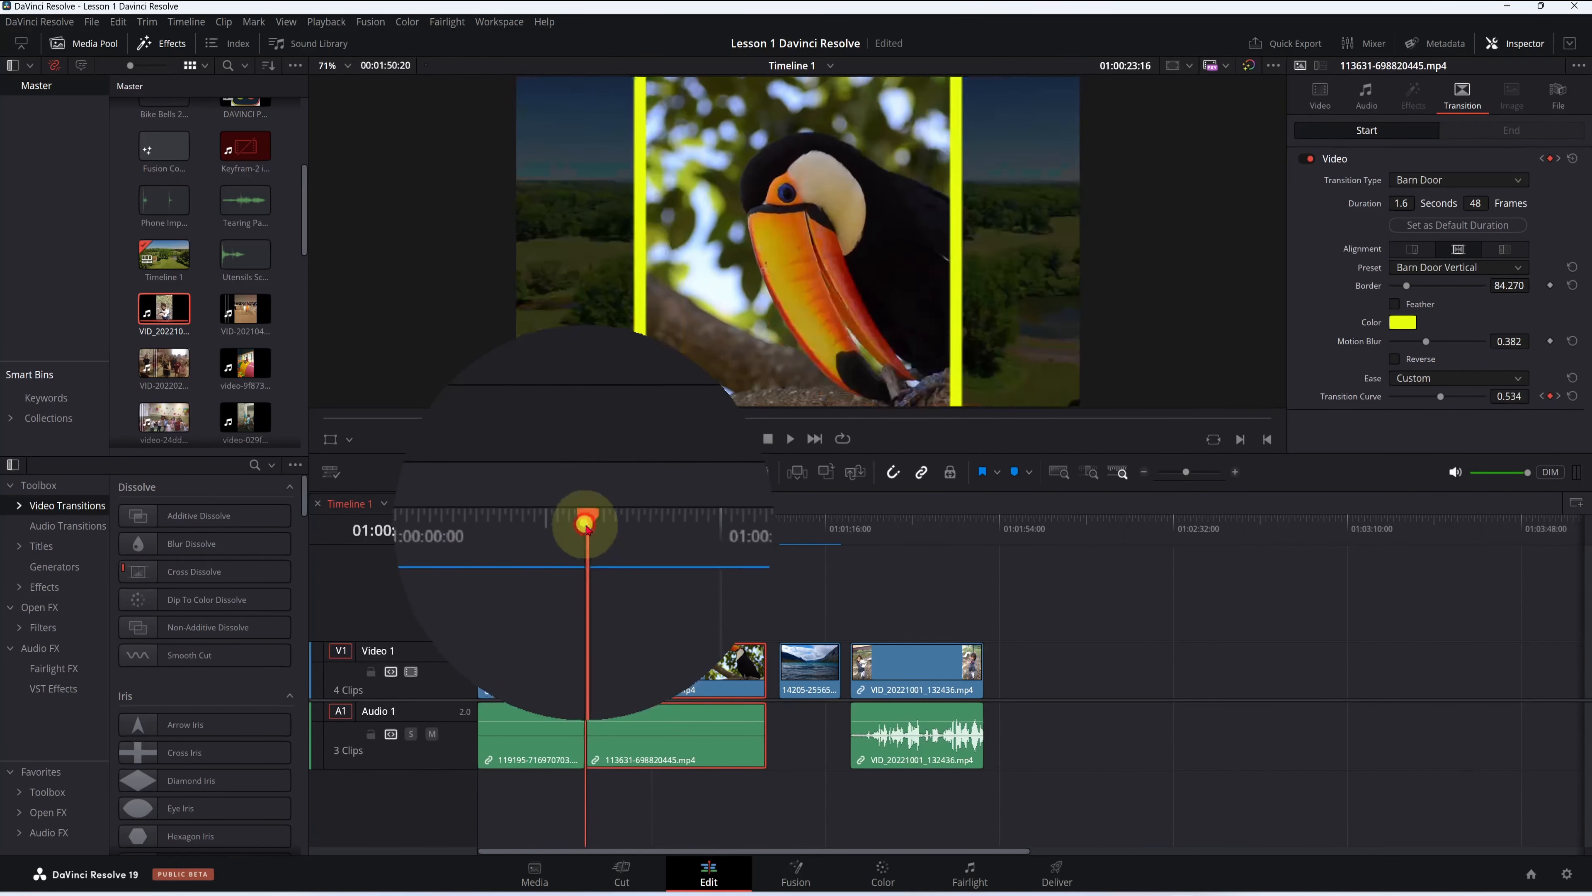
left_click_drag(583, 524, 754, 603)
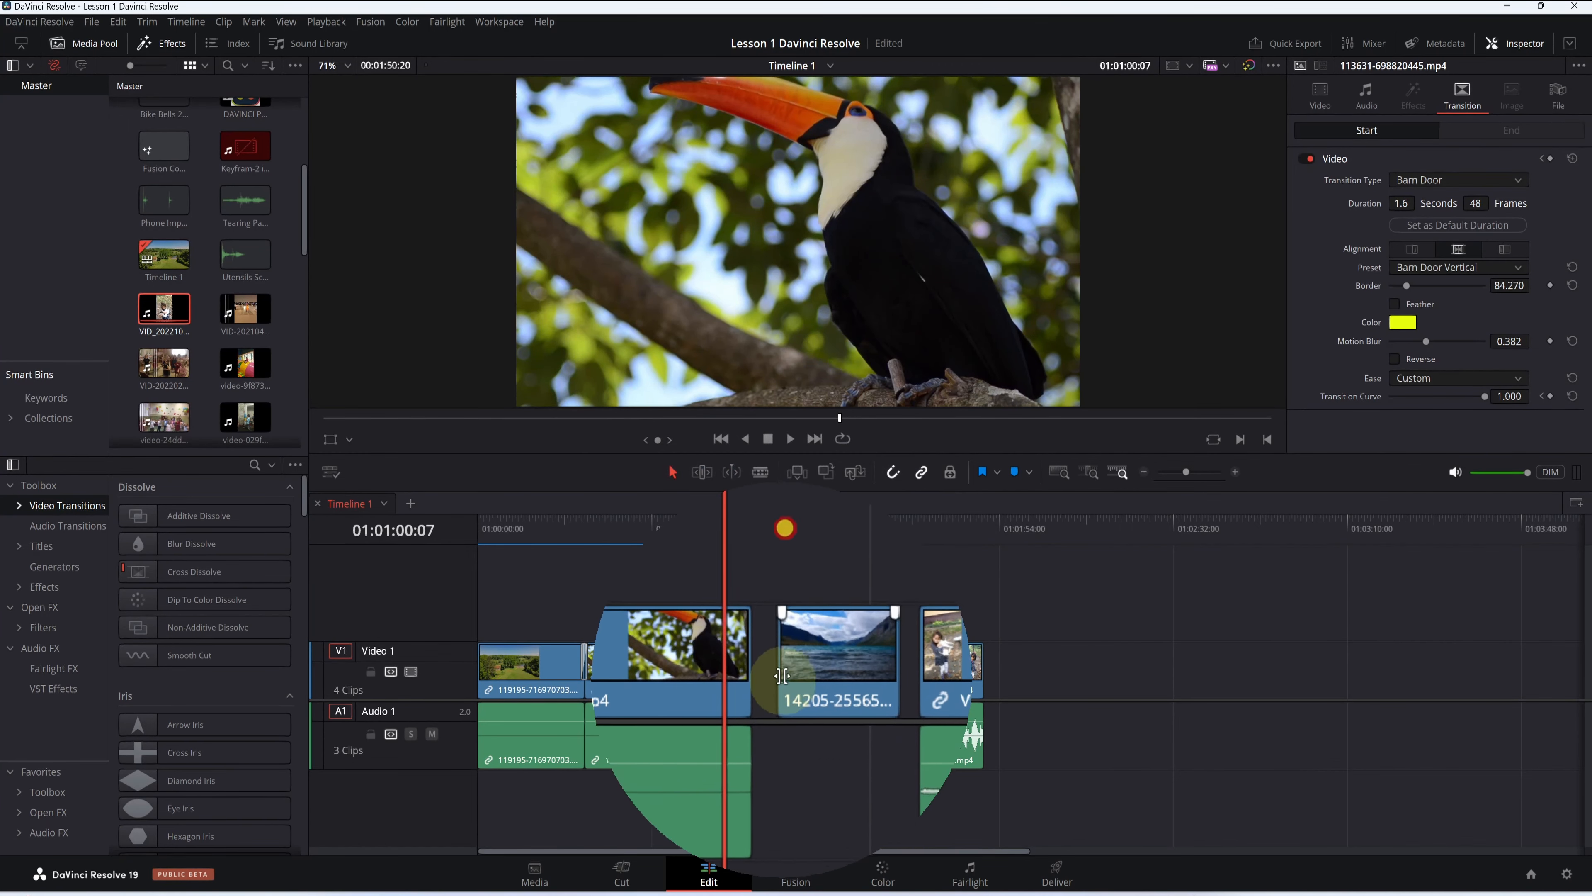
left_click_drag(787, 674, 791, 673)
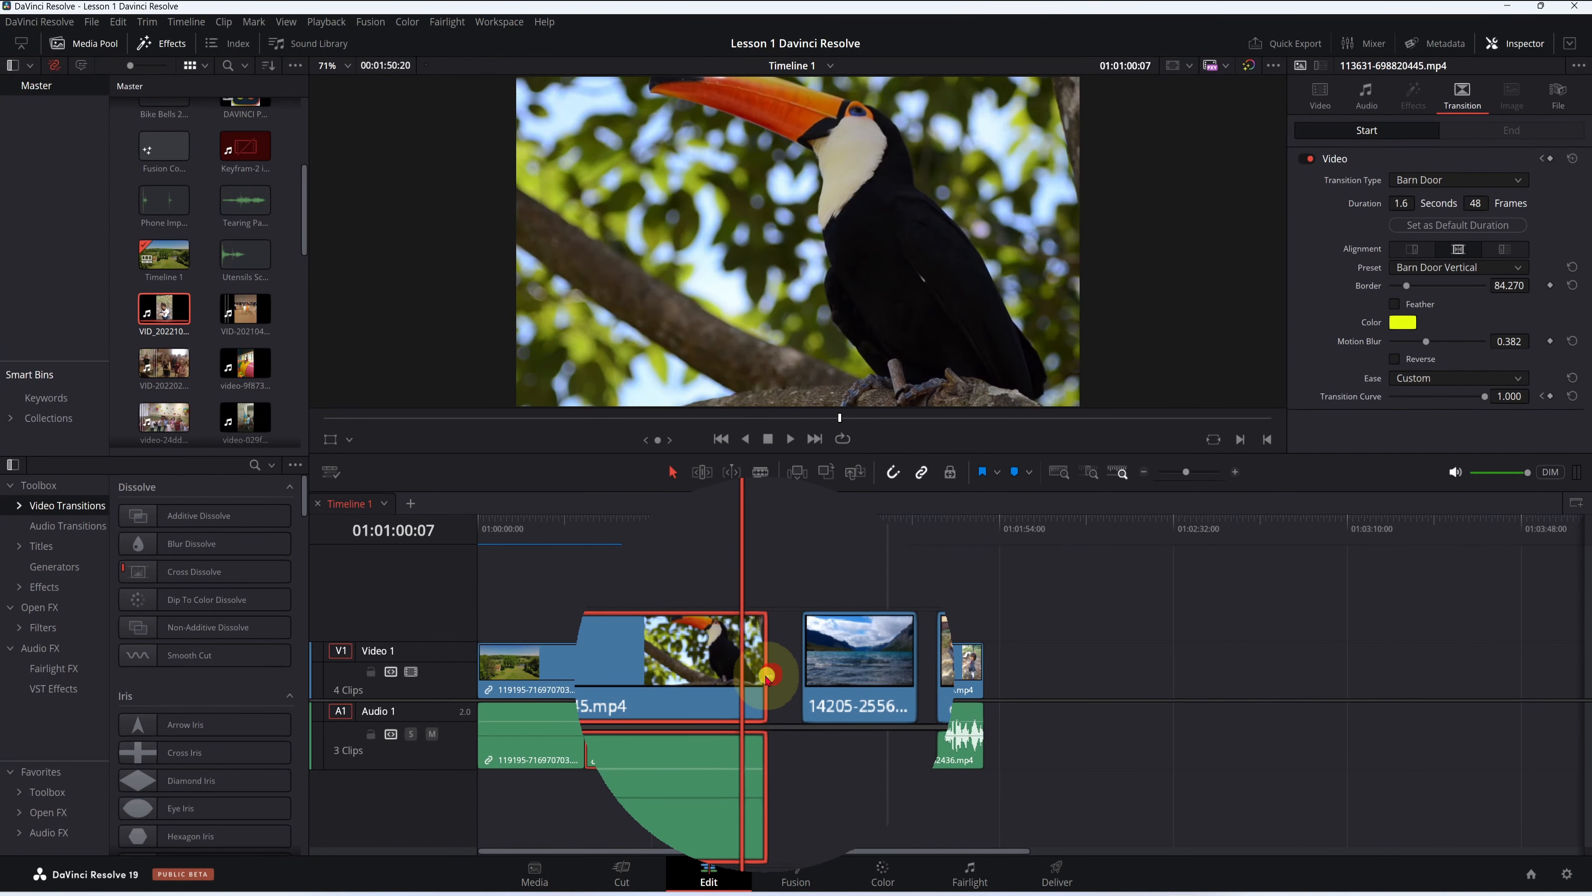
left_click_drag(790, 624, 791, 625)
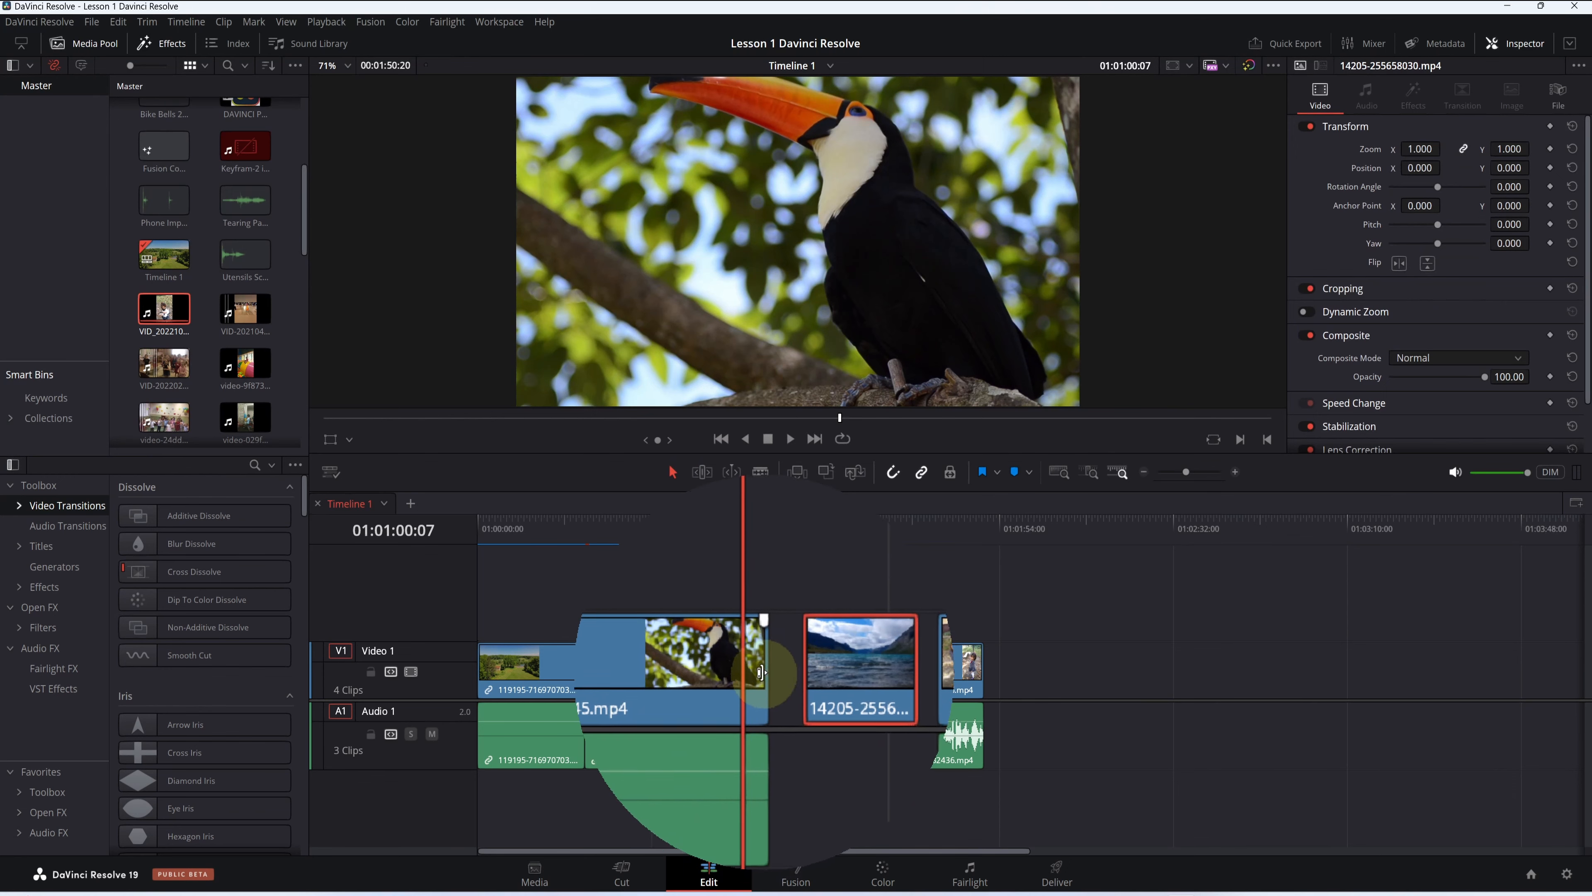
left_click_drag(754, 537, 659, 545)
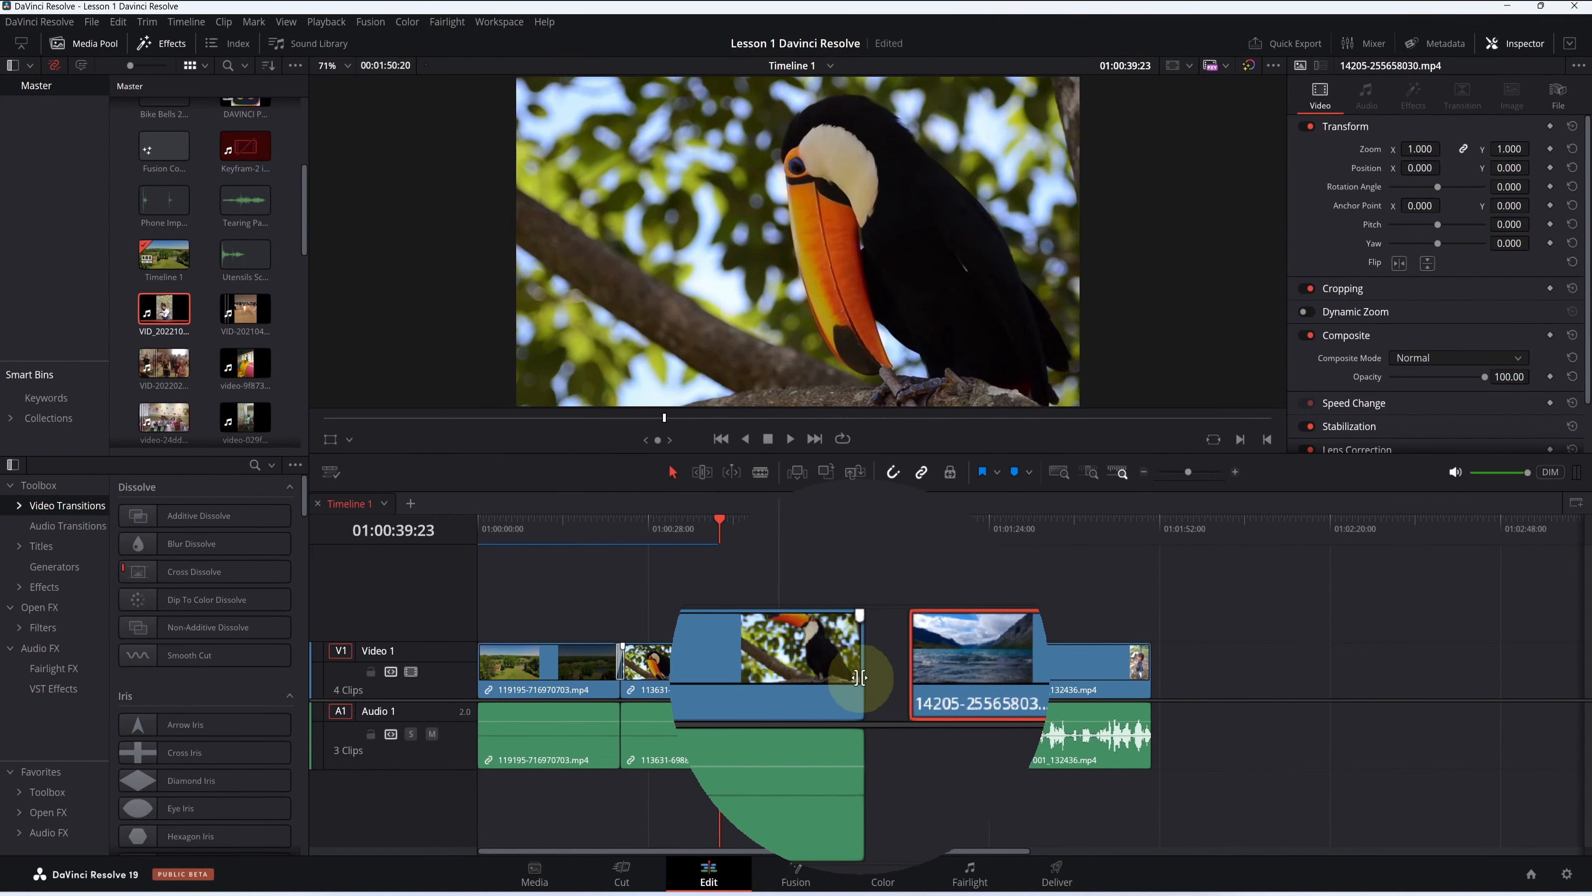
left_click_drag(856, 675, 856, 675)
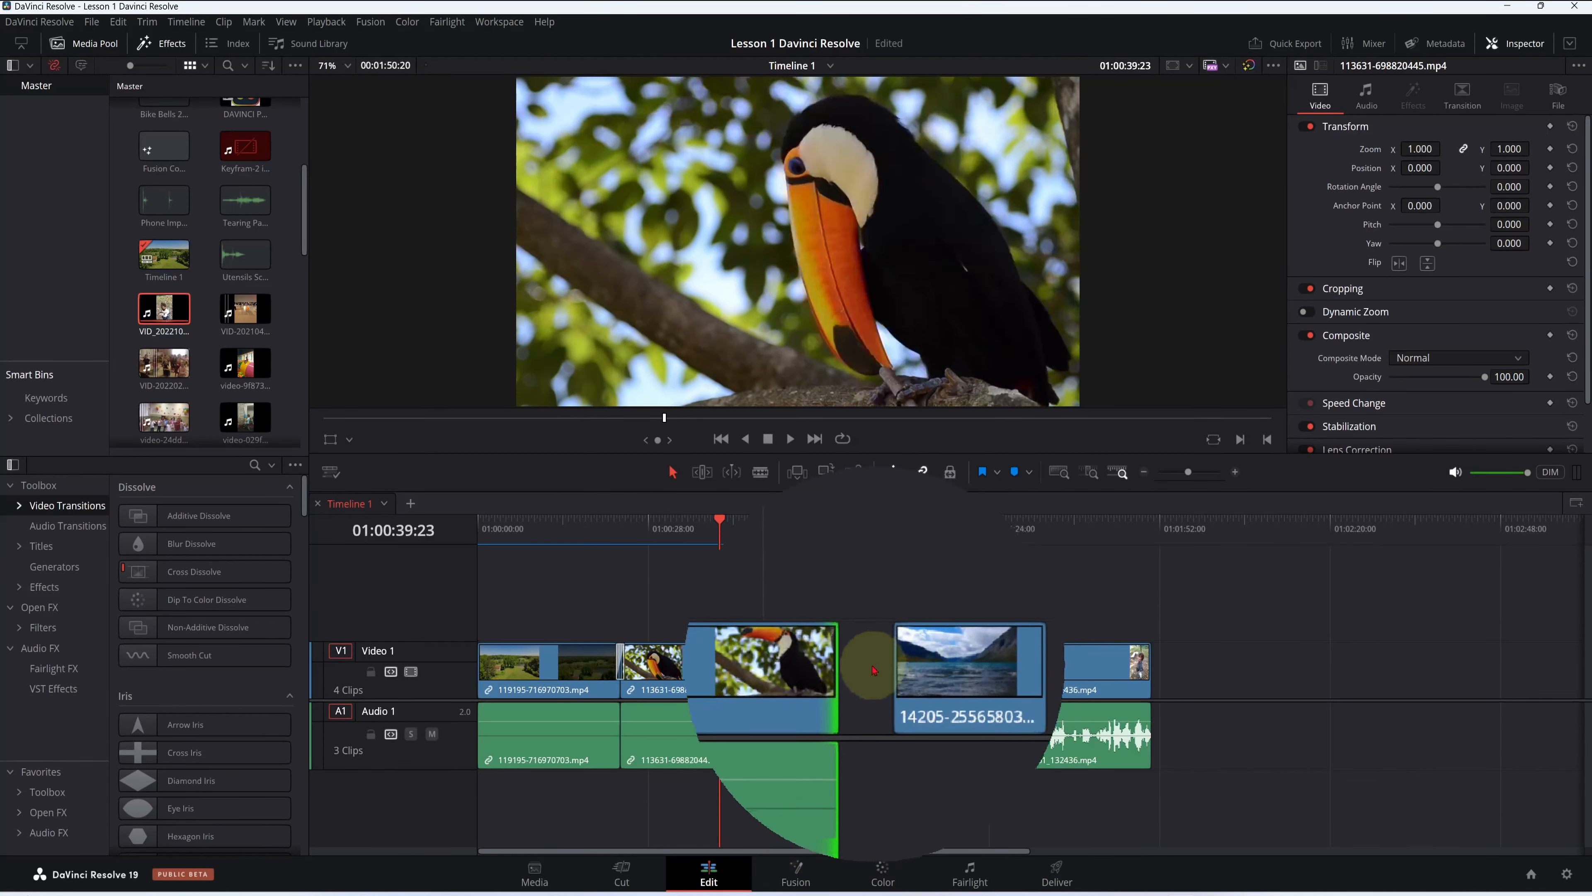
left_click(874, 680)
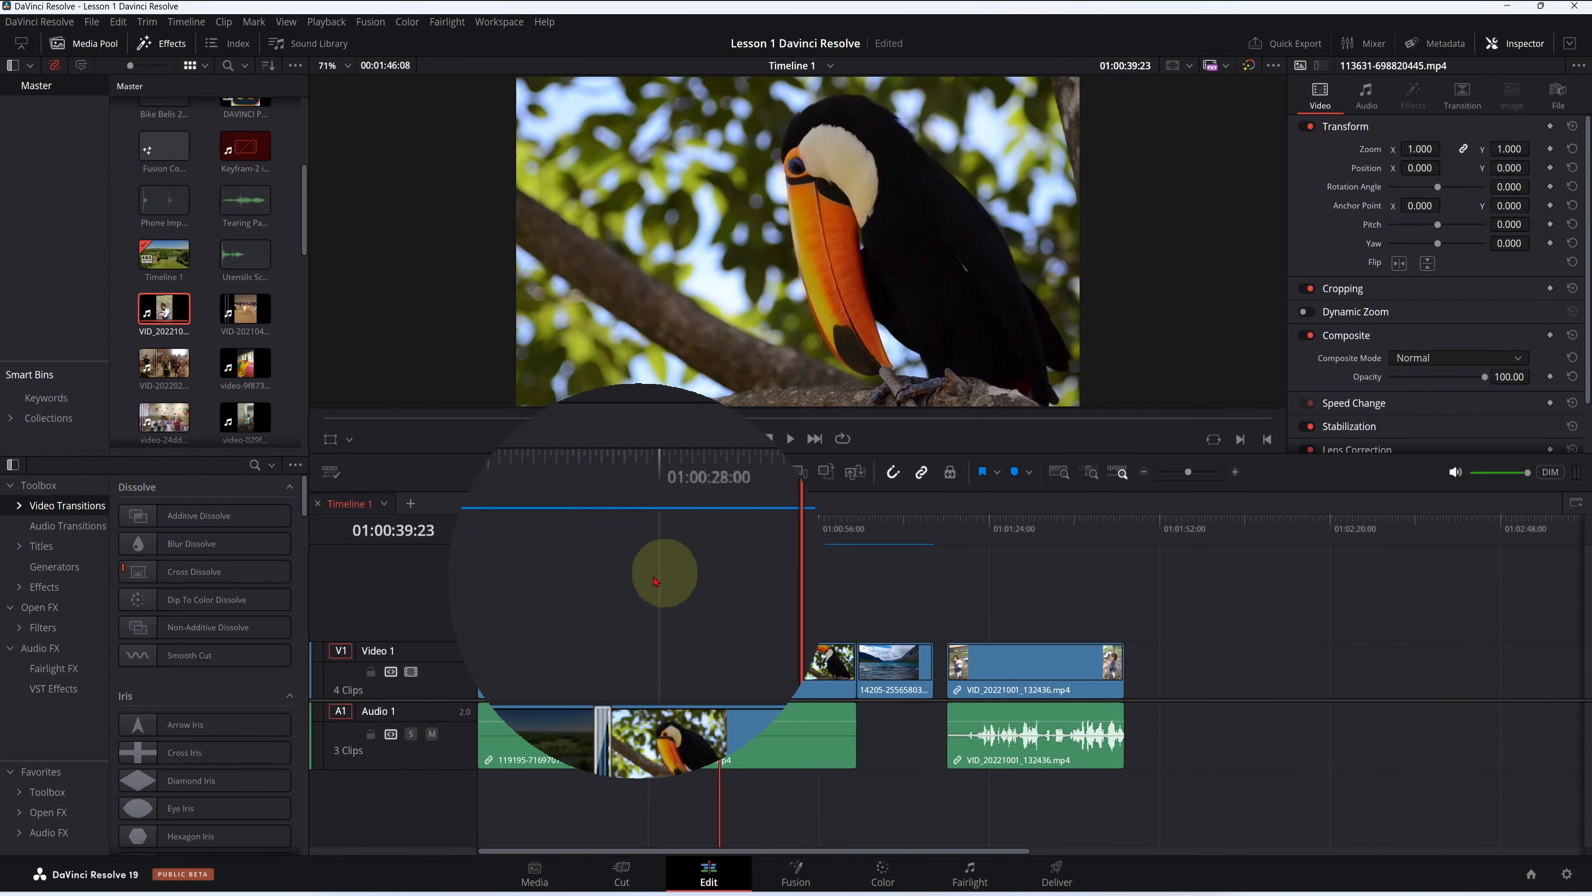
Move the playhead to 01:01:02:10 and add a Push transition at the cut between the toucan and lake clips
left_click_drag(719, 586, 858, 626)
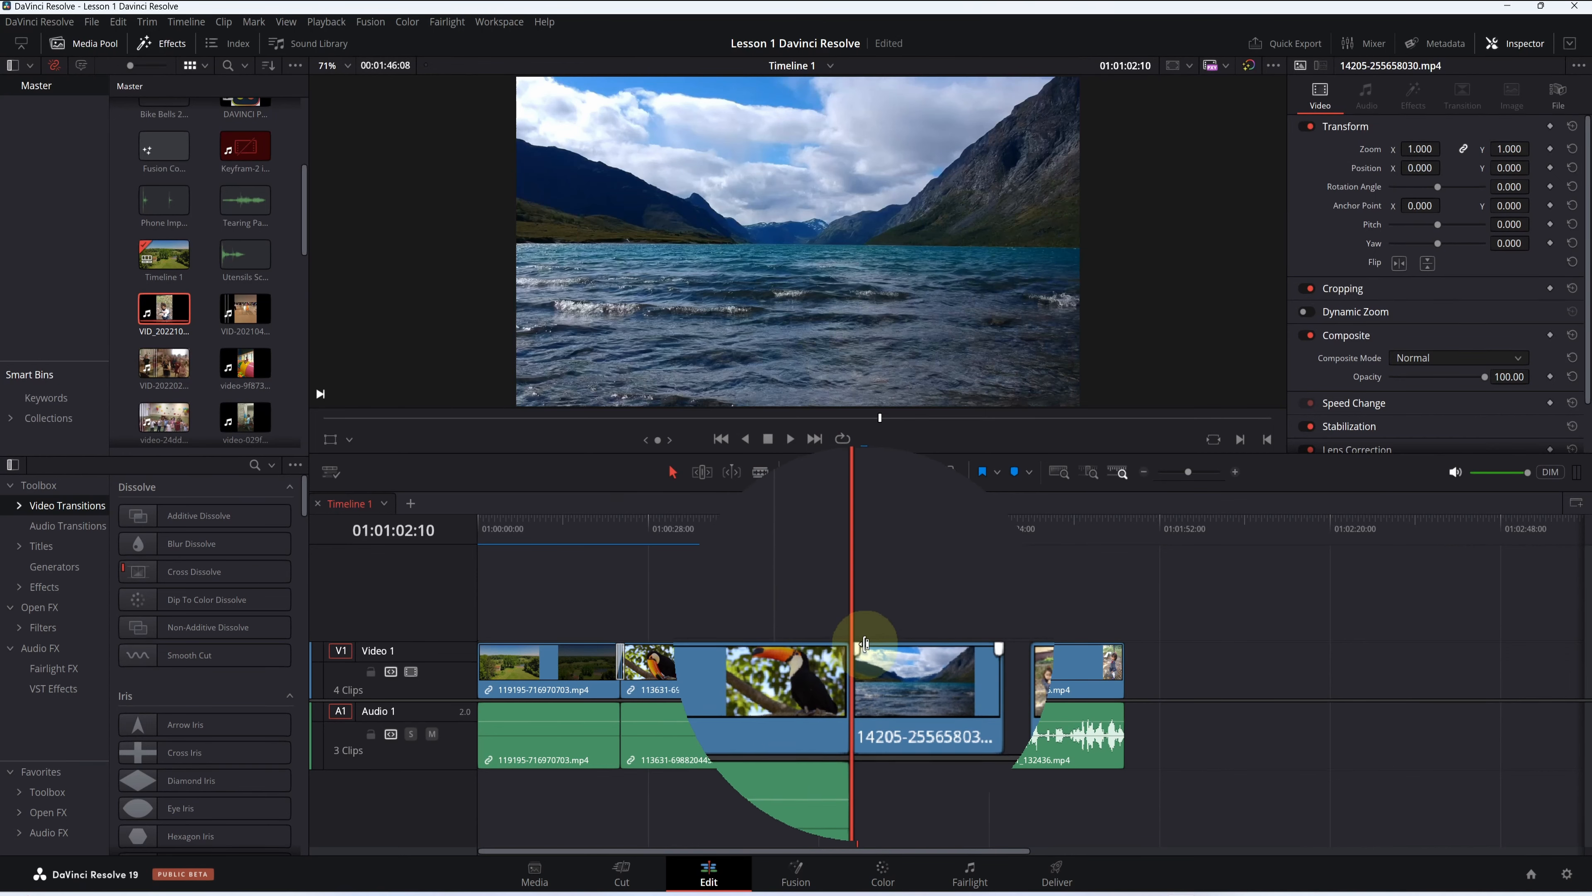
scroll(183, 664, "down", 3)
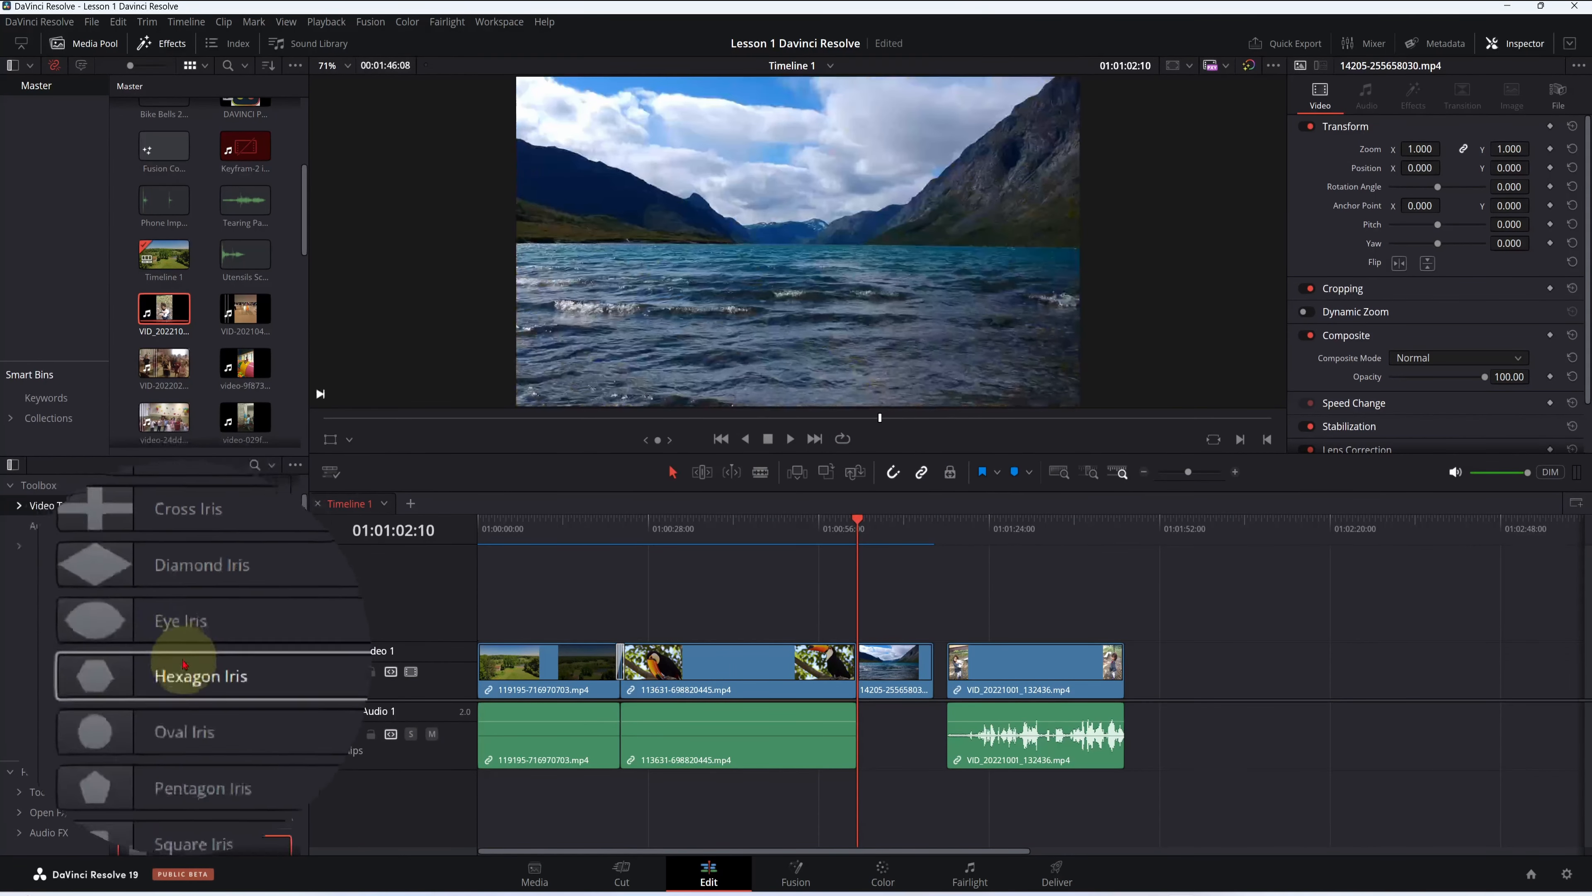
scroll(179, 666, "up", 4)
scroll(188, 670, "down", 8)
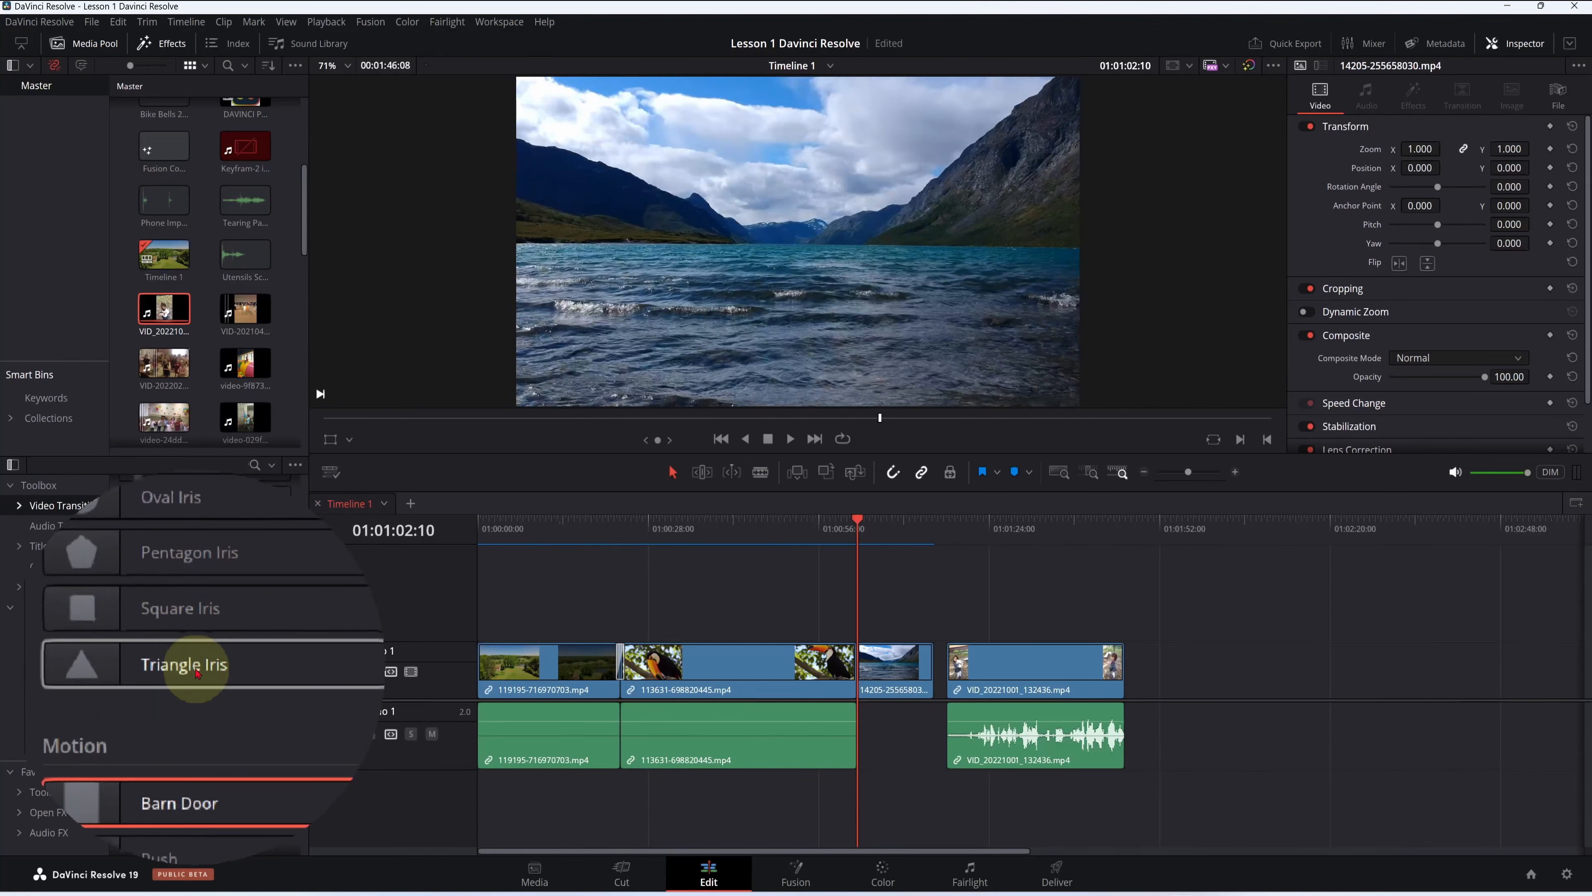
scroll(196, 675, "down", 4)
scroll(194, 670, "up", 6)
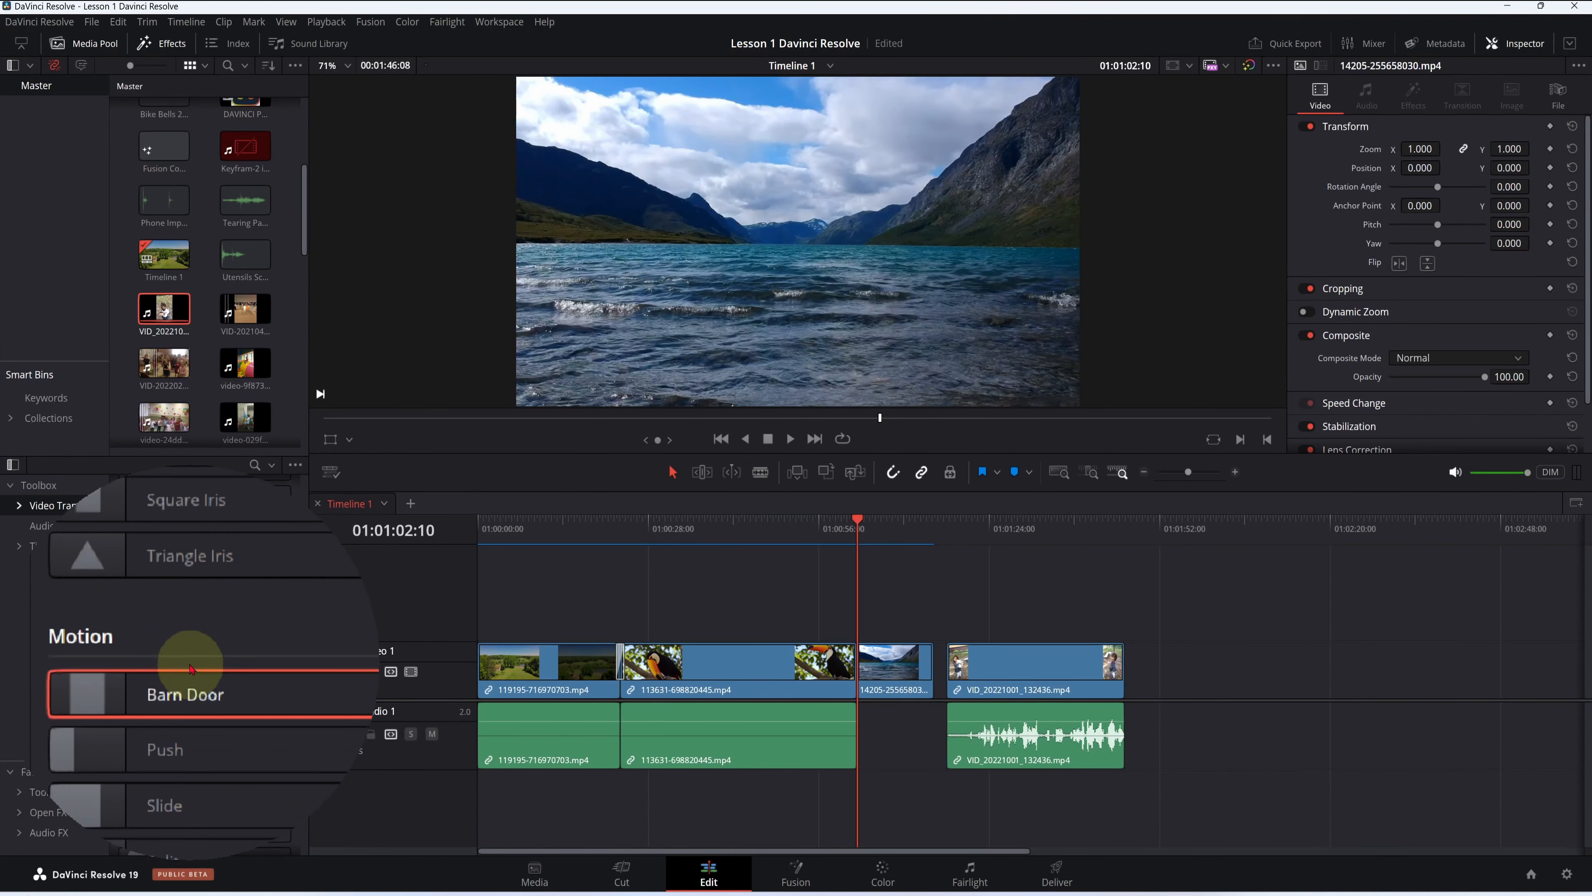
scroll(191, 669, "down", 4)
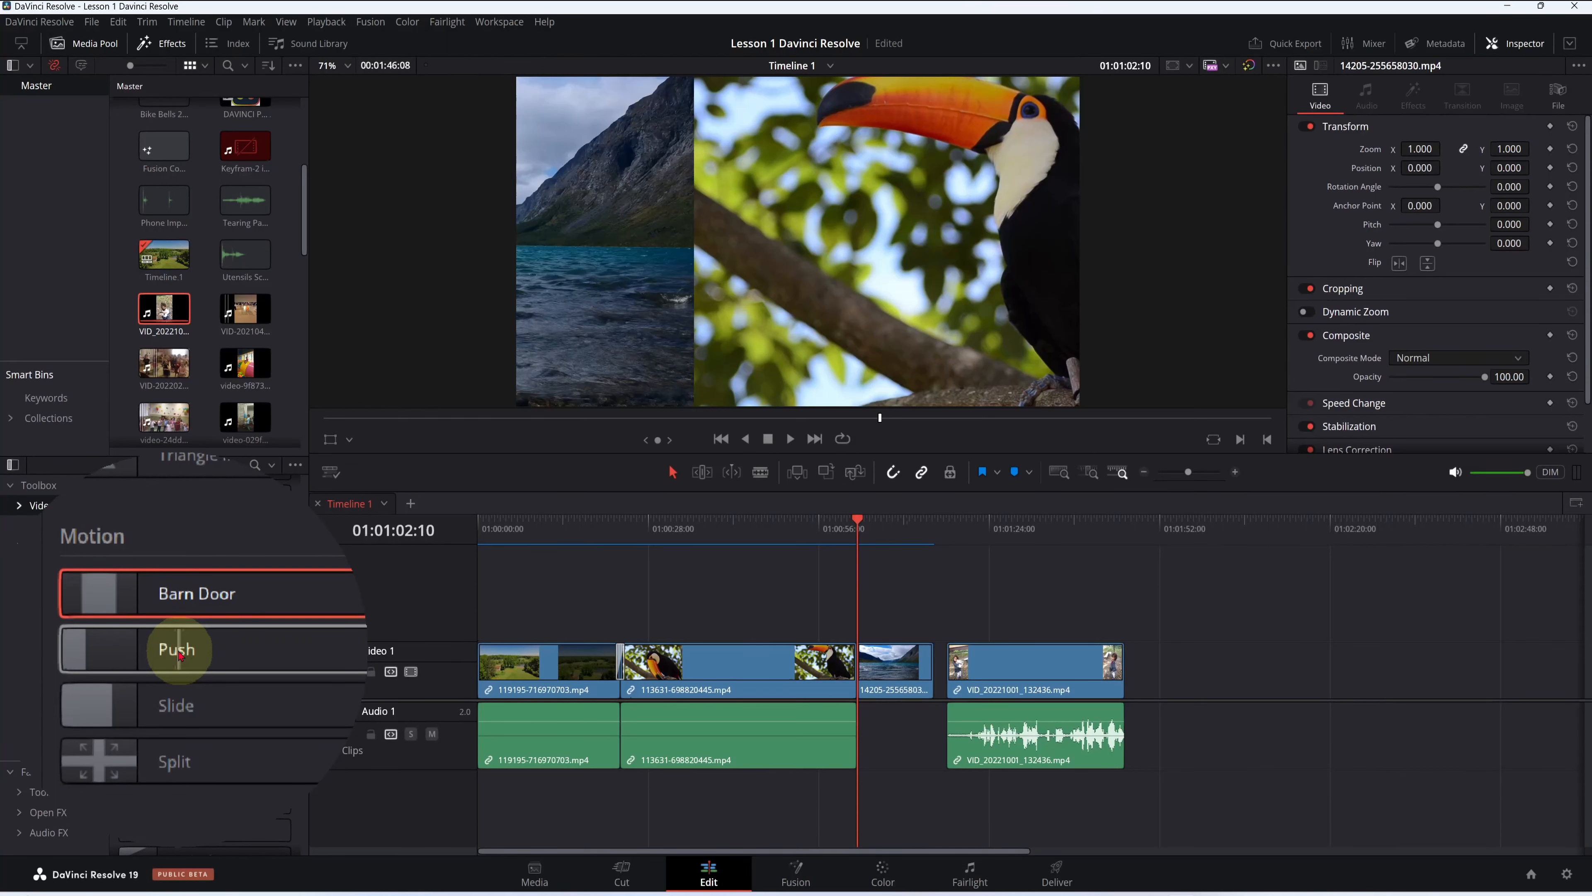
left_click_drag(179, 652, 855, 670)
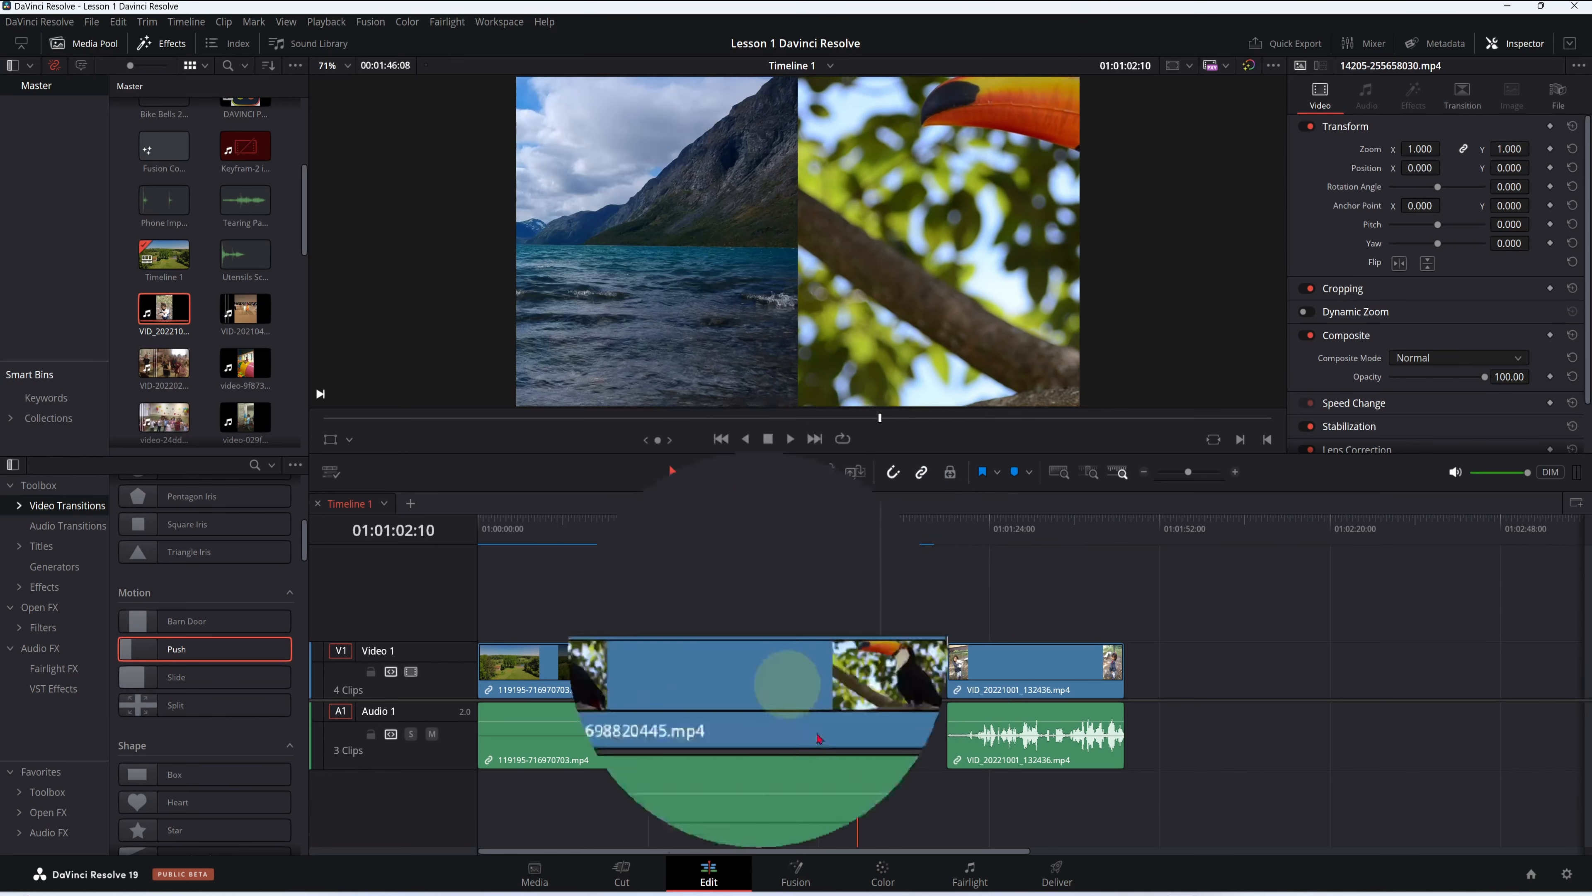
Play the Push transition twice from before the cut, stopping after each run, and return the playhead to 01:01:02:10
scroll(863, 748, "up", 1)
scroll(863, 748, "up", 2)
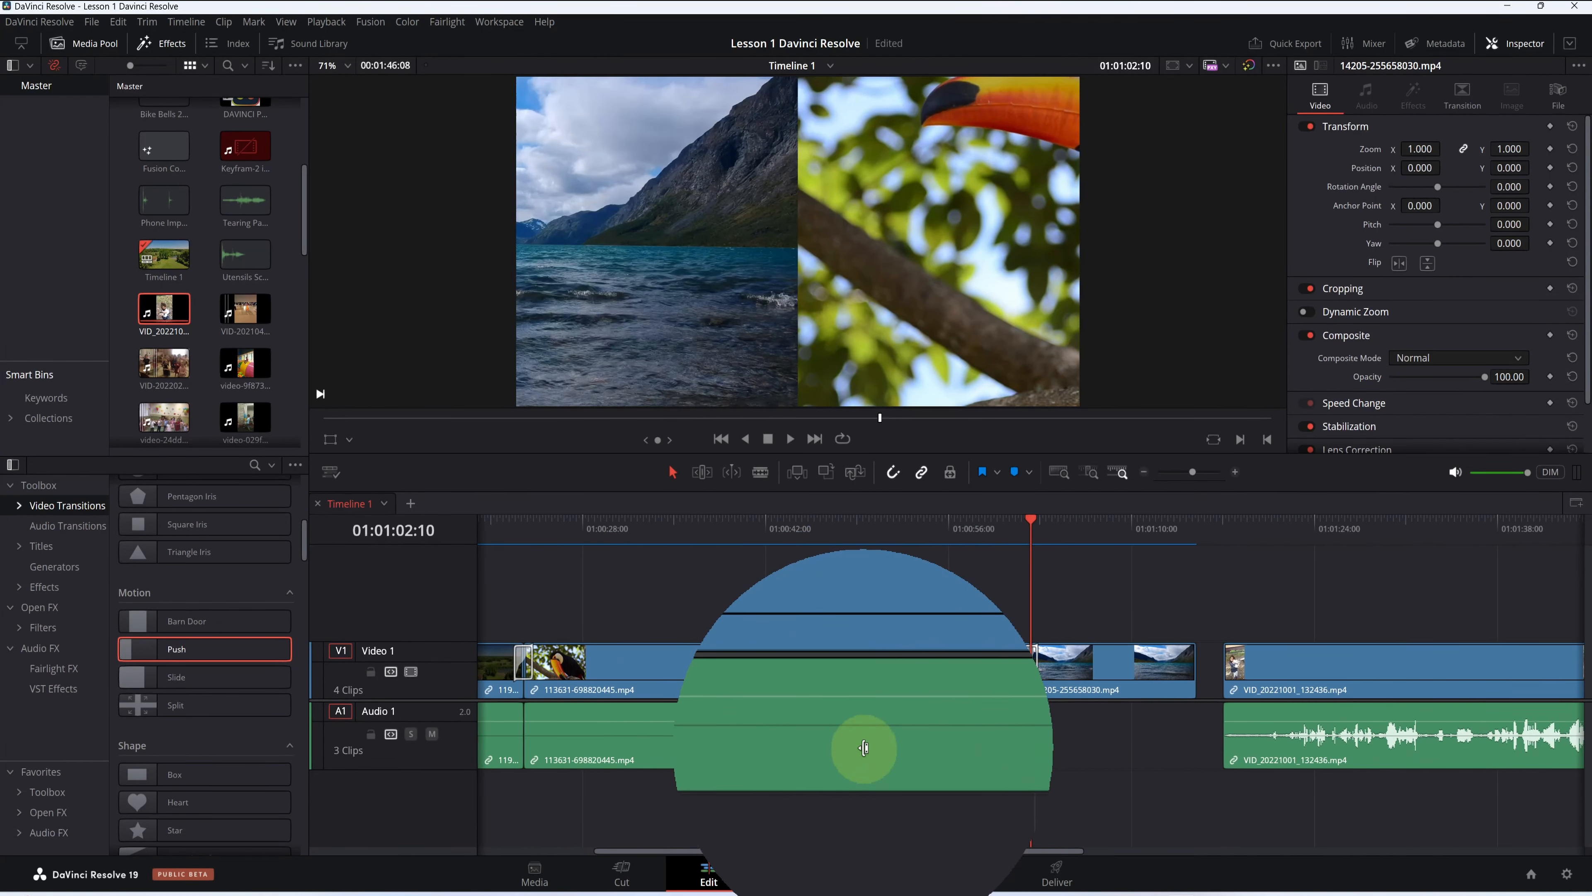
left_click_drag(1032, 543, 942, 565)
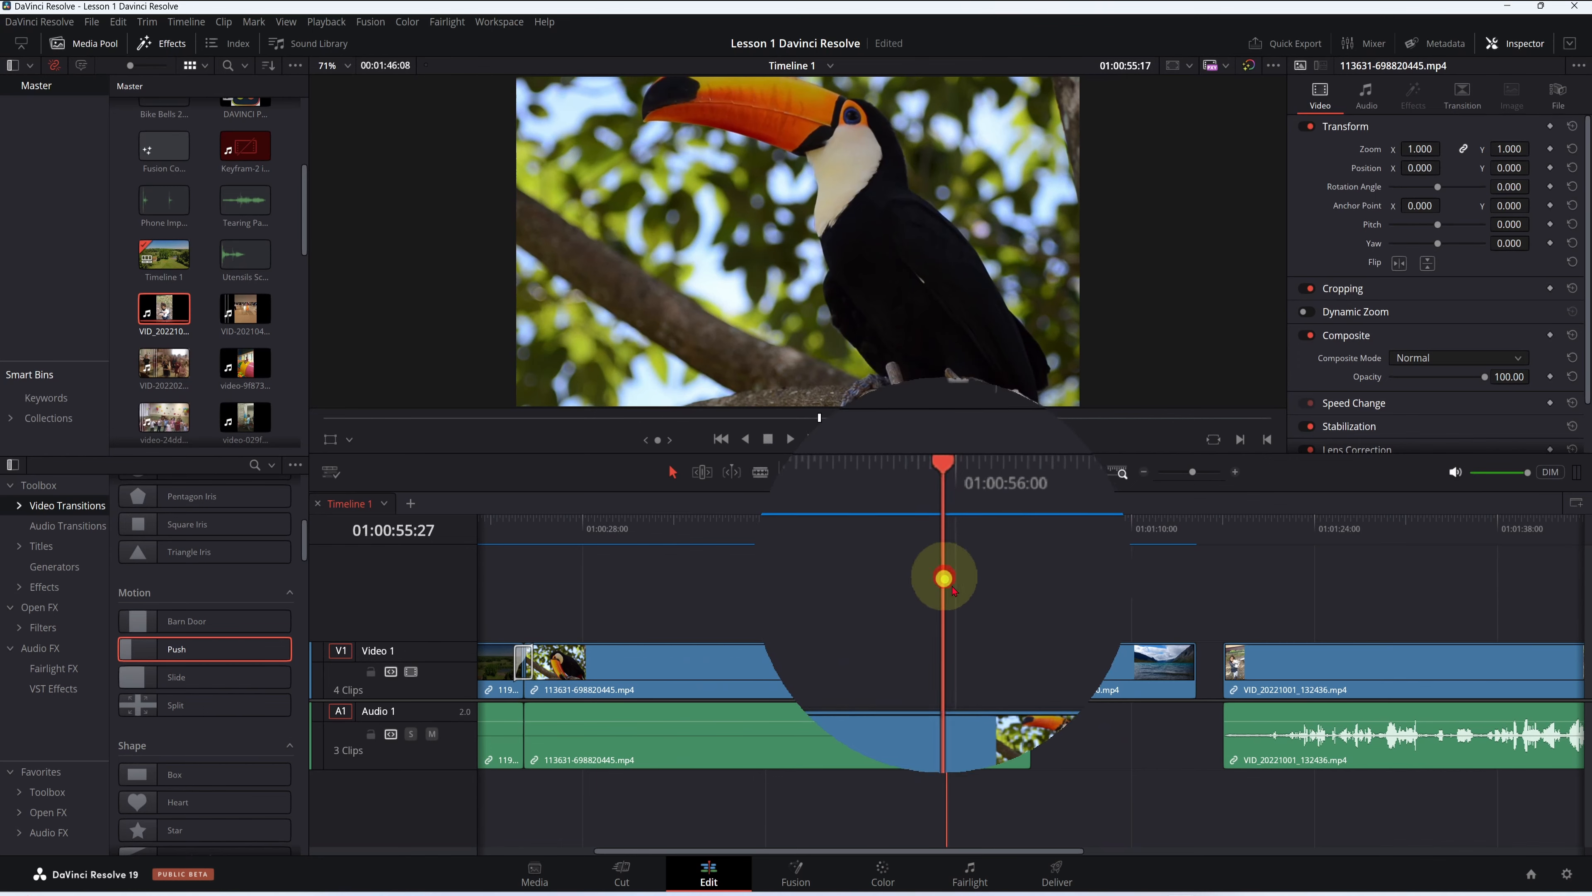
left_click_drag(952, 587, 1010, 628)
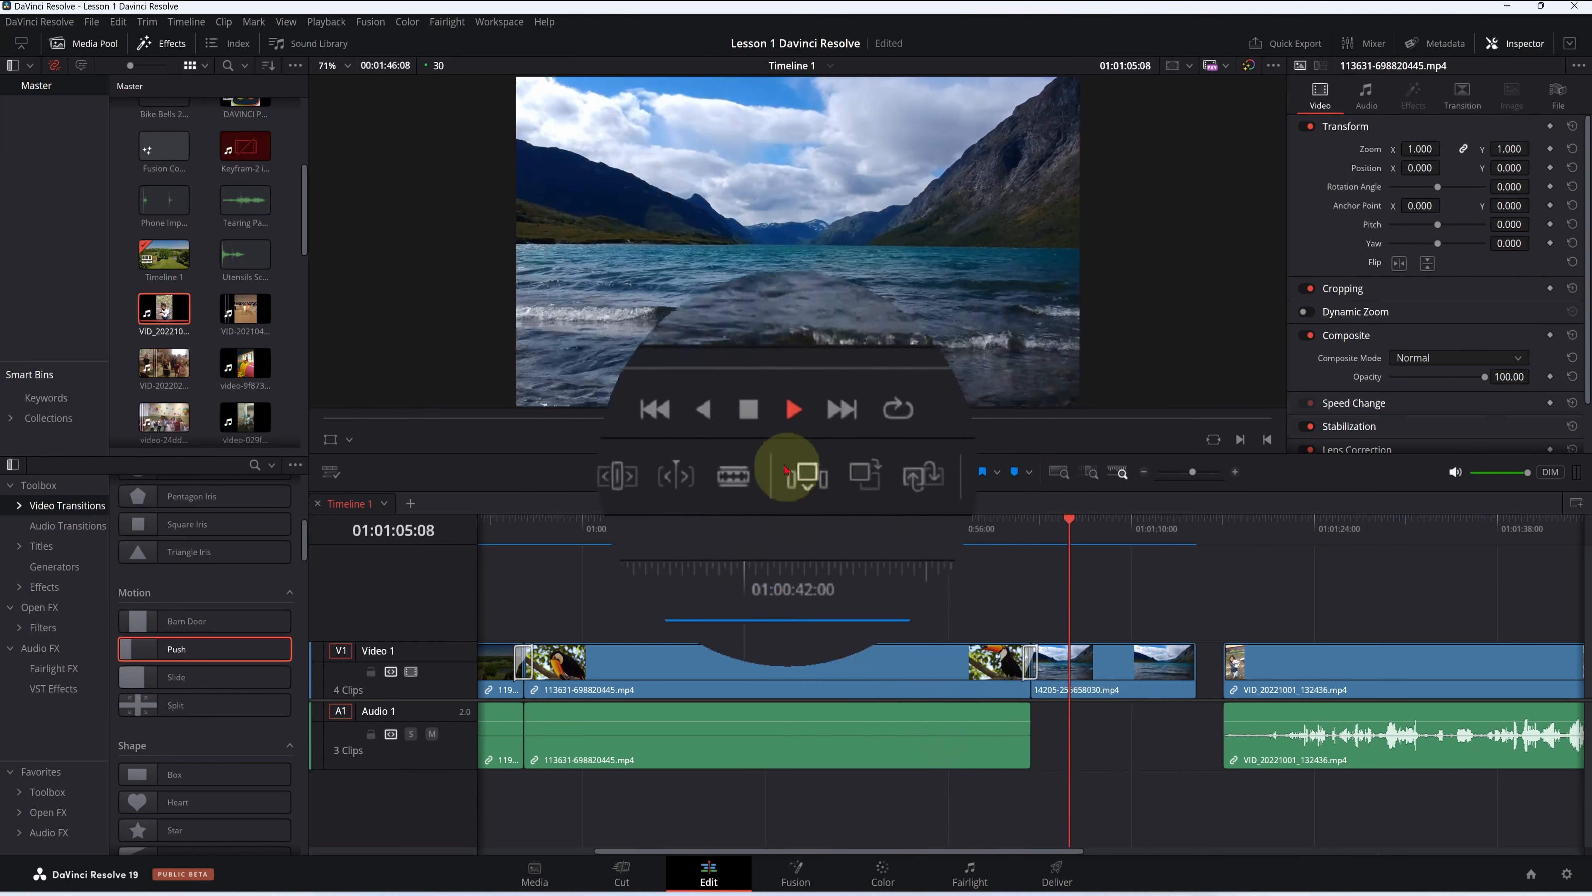
left_click(768, 440)
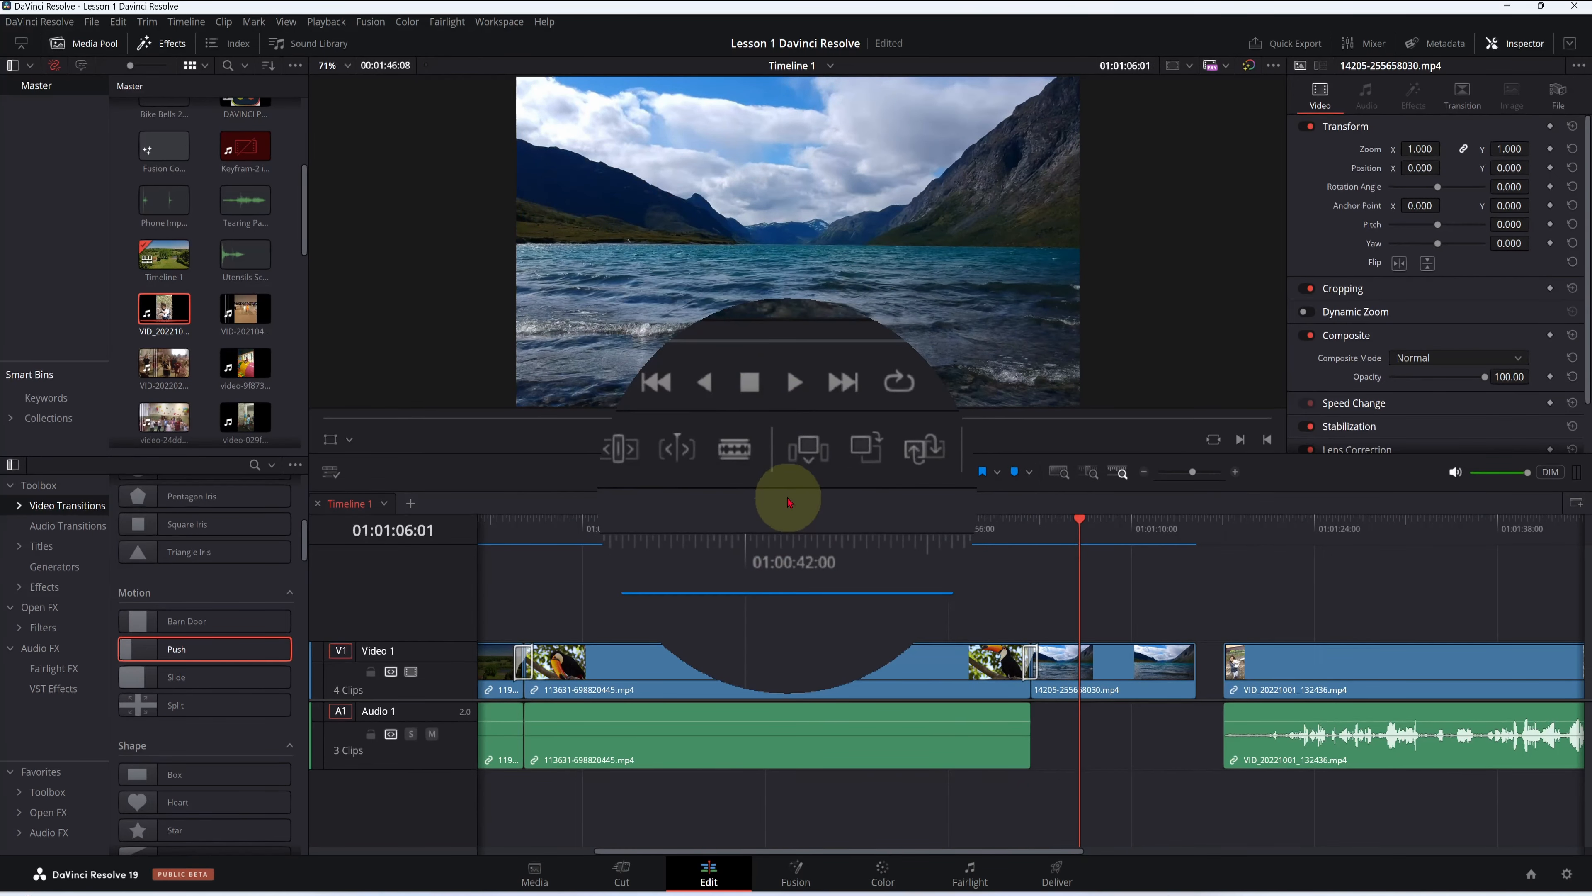
left_click_drag(1081, 575, 964, 565)
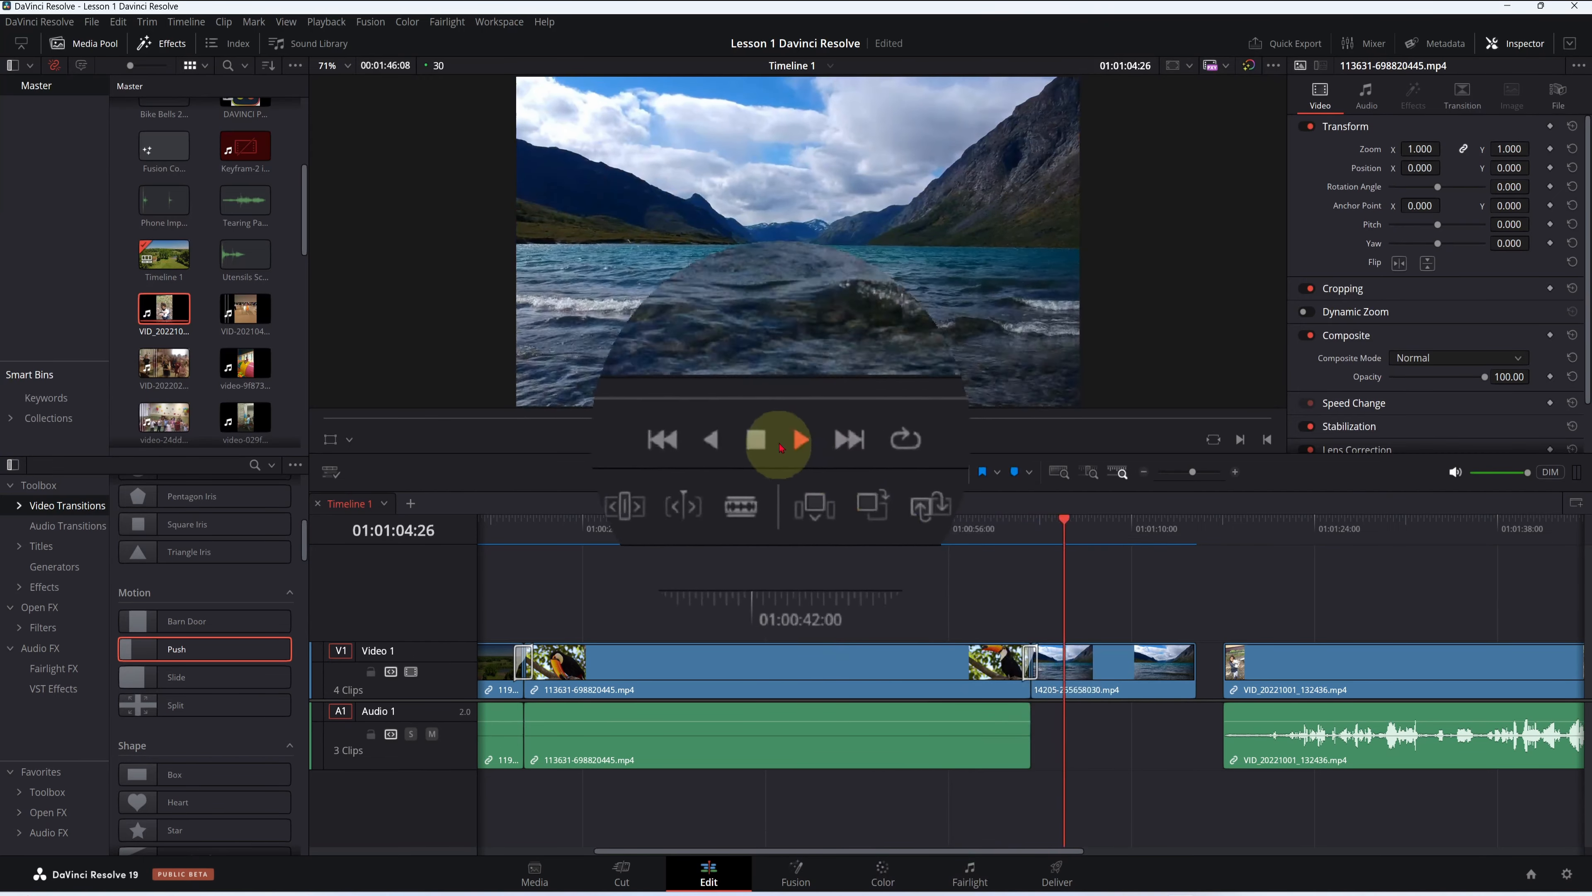
left_click(790, 439)
left_click_drag(1066, 587, 1032, 612)
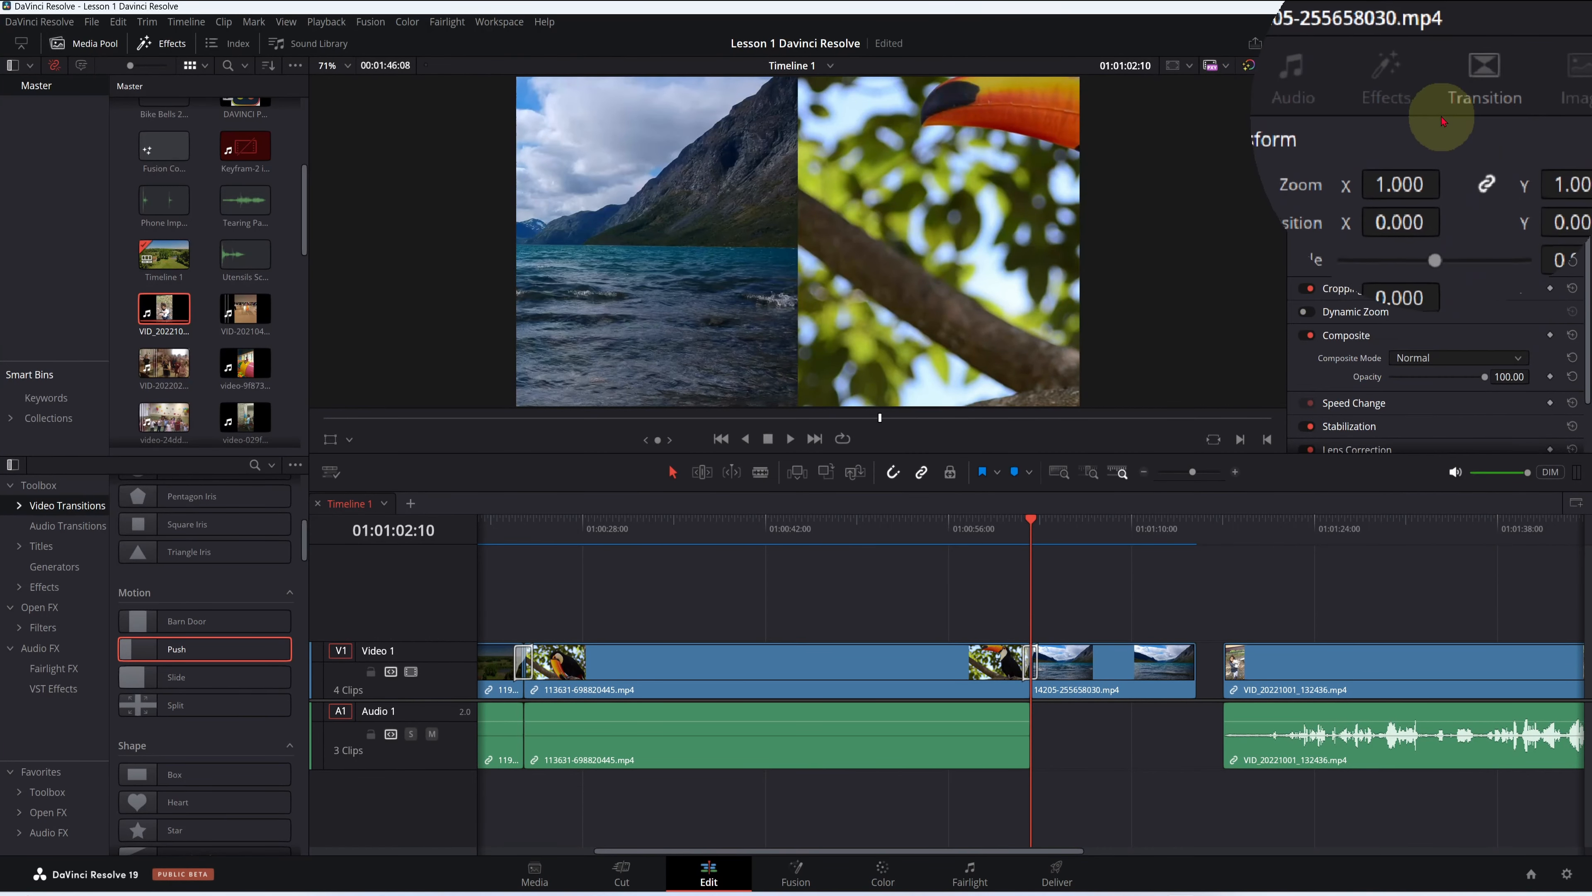
Give the Push transition a border of 76.800 and set the border color to violet, #6315ff
left_click(1443, 121)
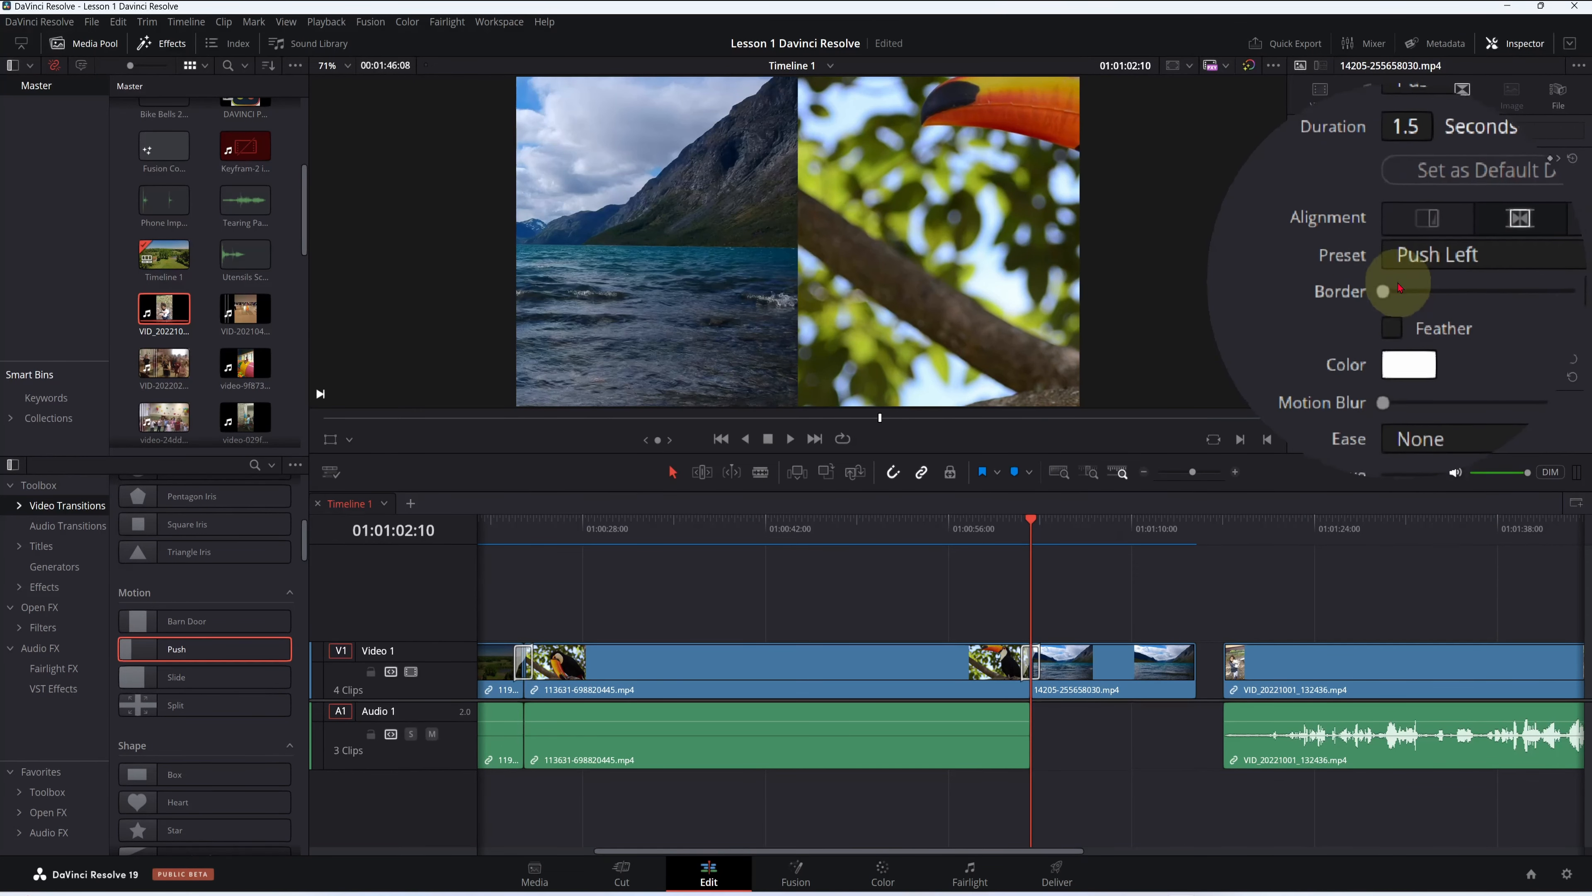
mouse_move(1396, 287)
left_mouse_down()
mouse_move(1439, 285)
mouse_move(1402, 287)
left_mouse_up()
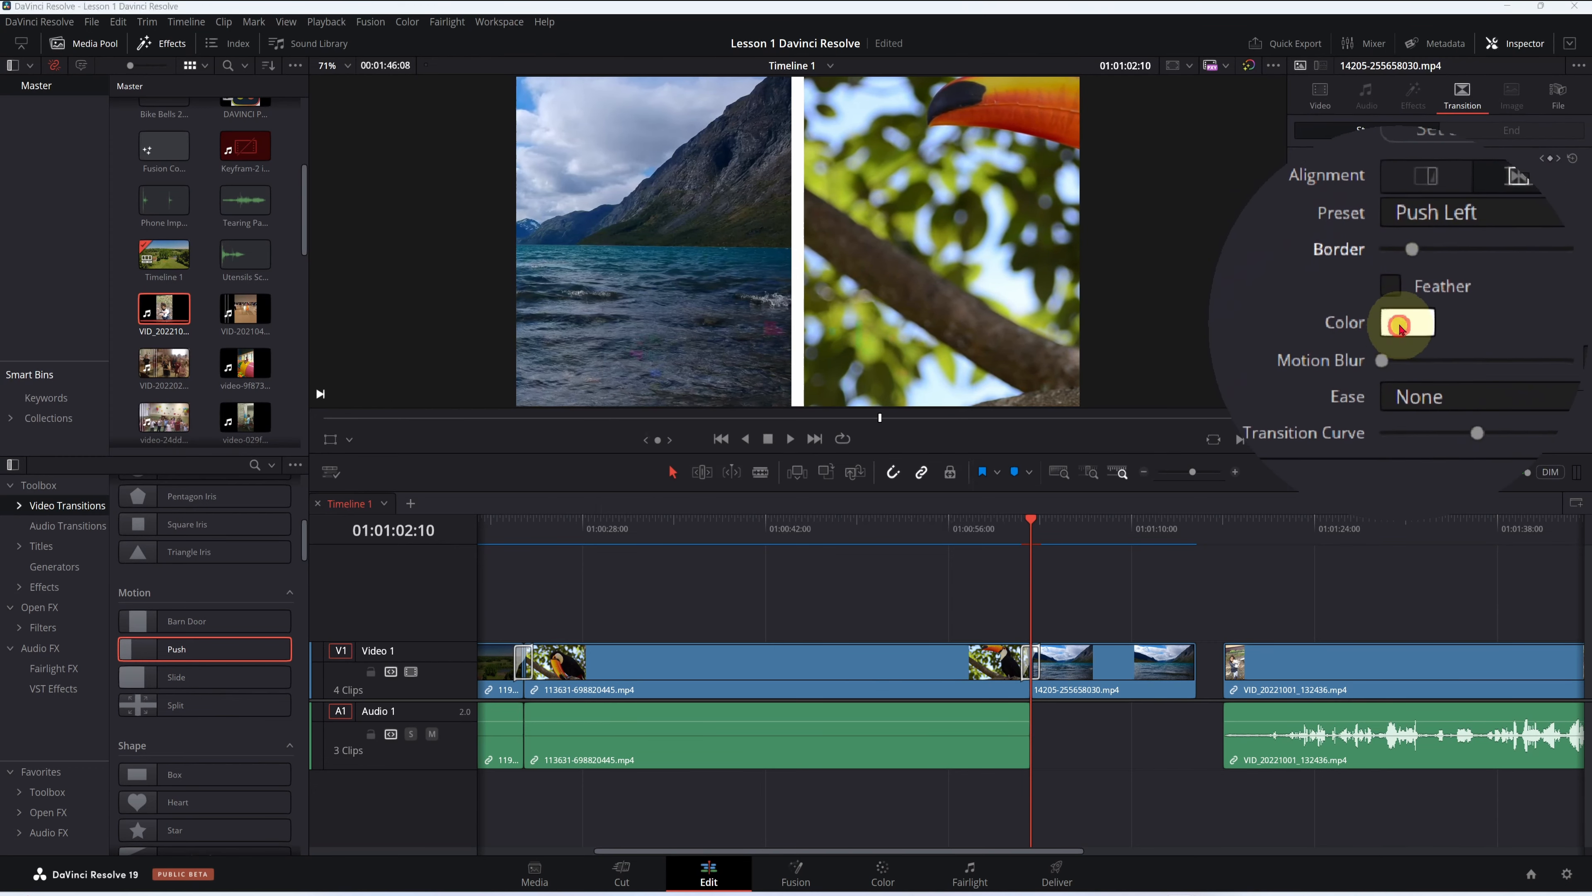
left_click(1402, 322)
left_click(817, 331)
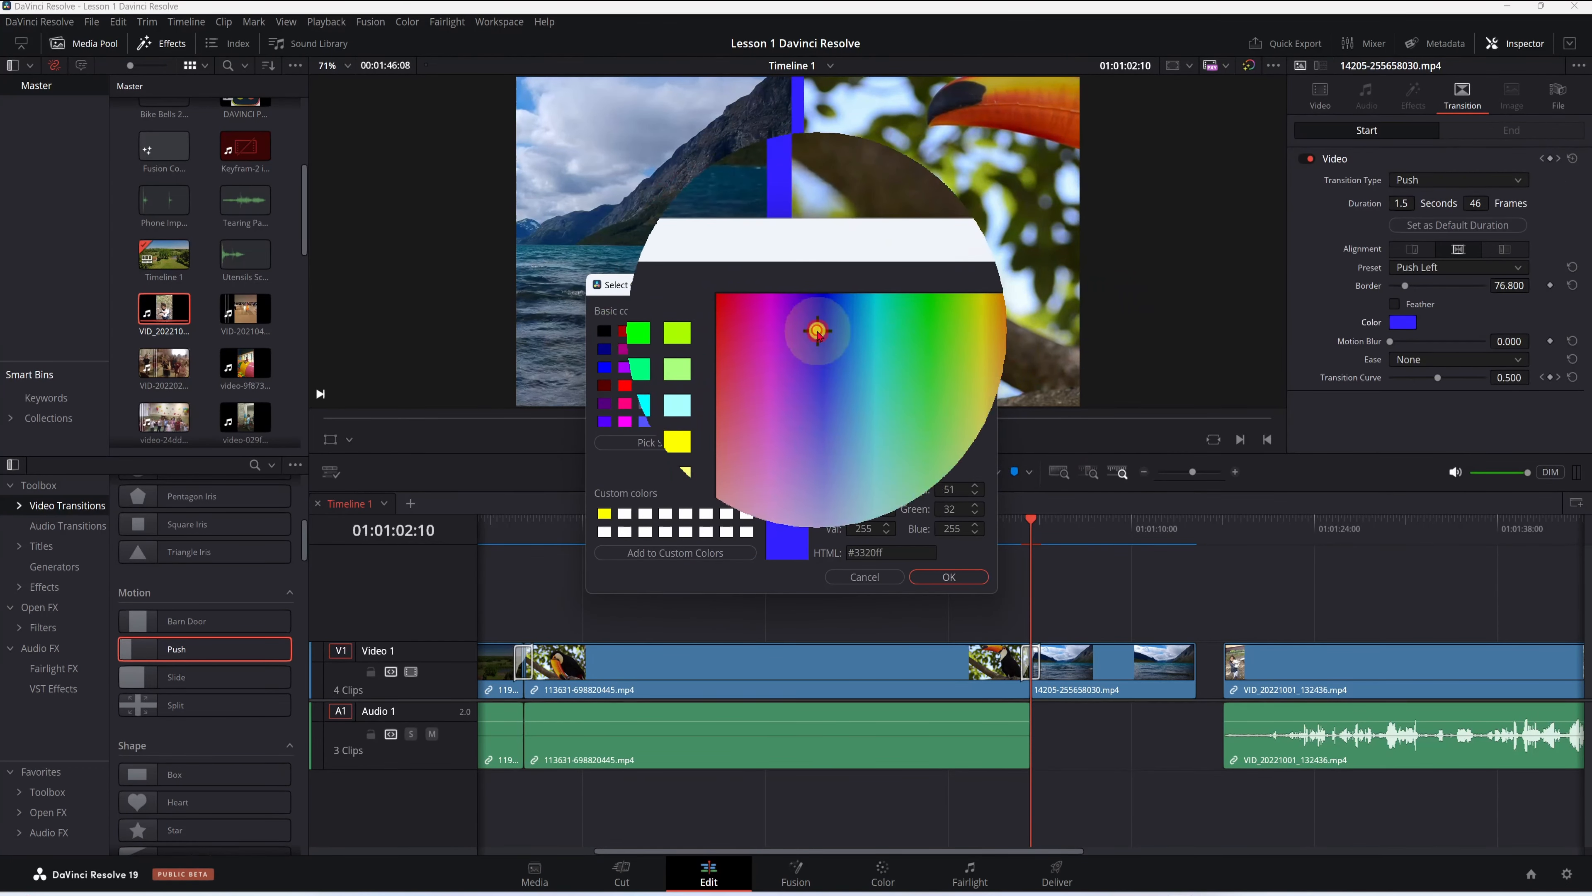
left_click_drag(825, 333, 838, 328)
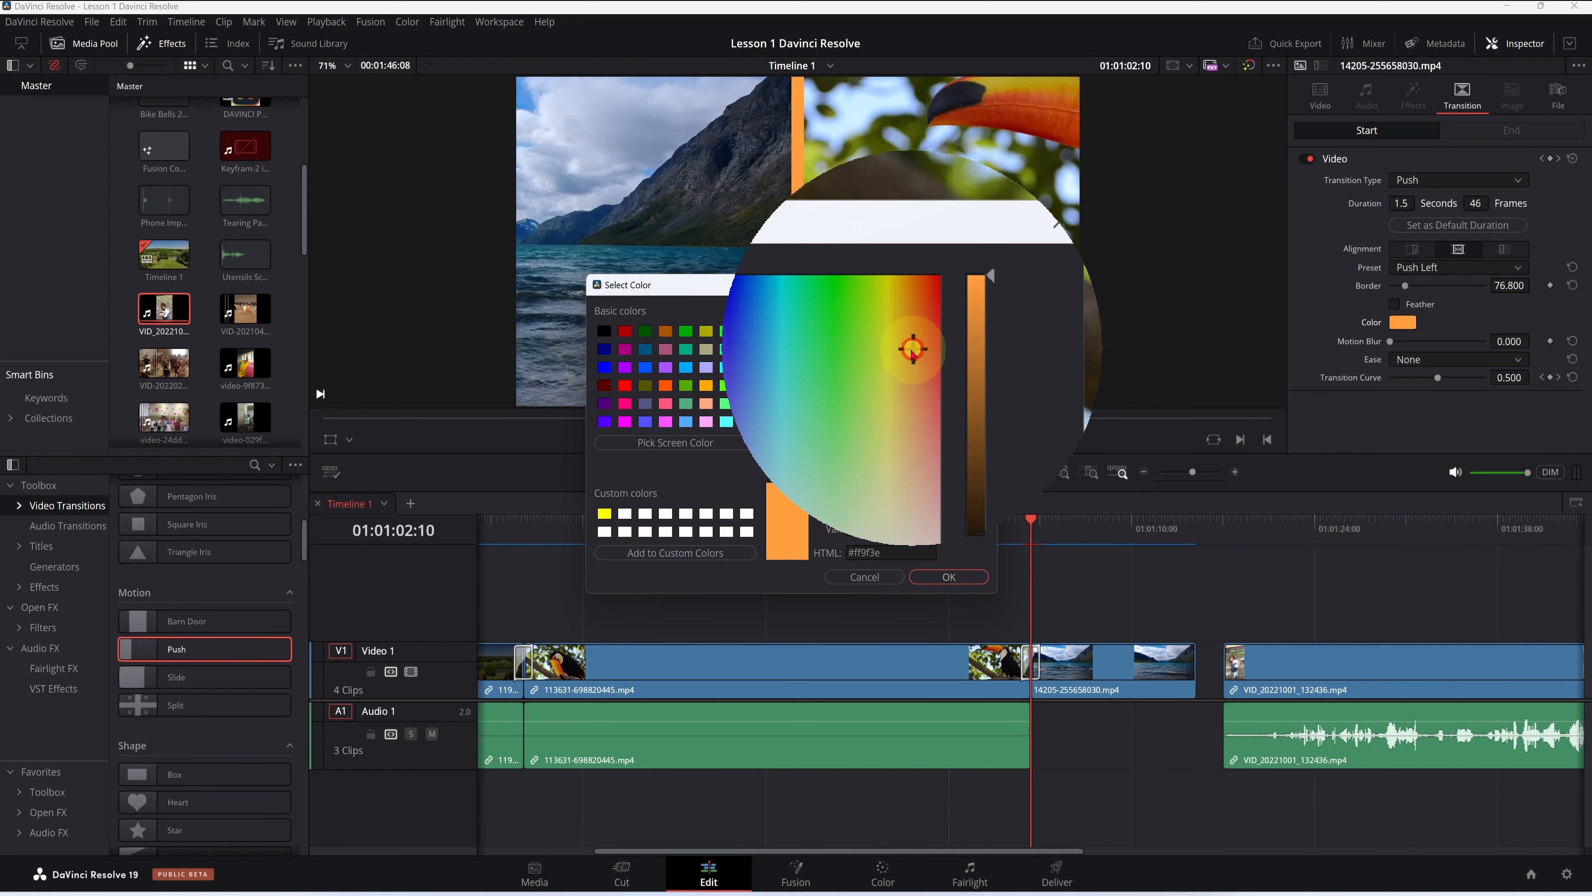
left_click(785, 390)
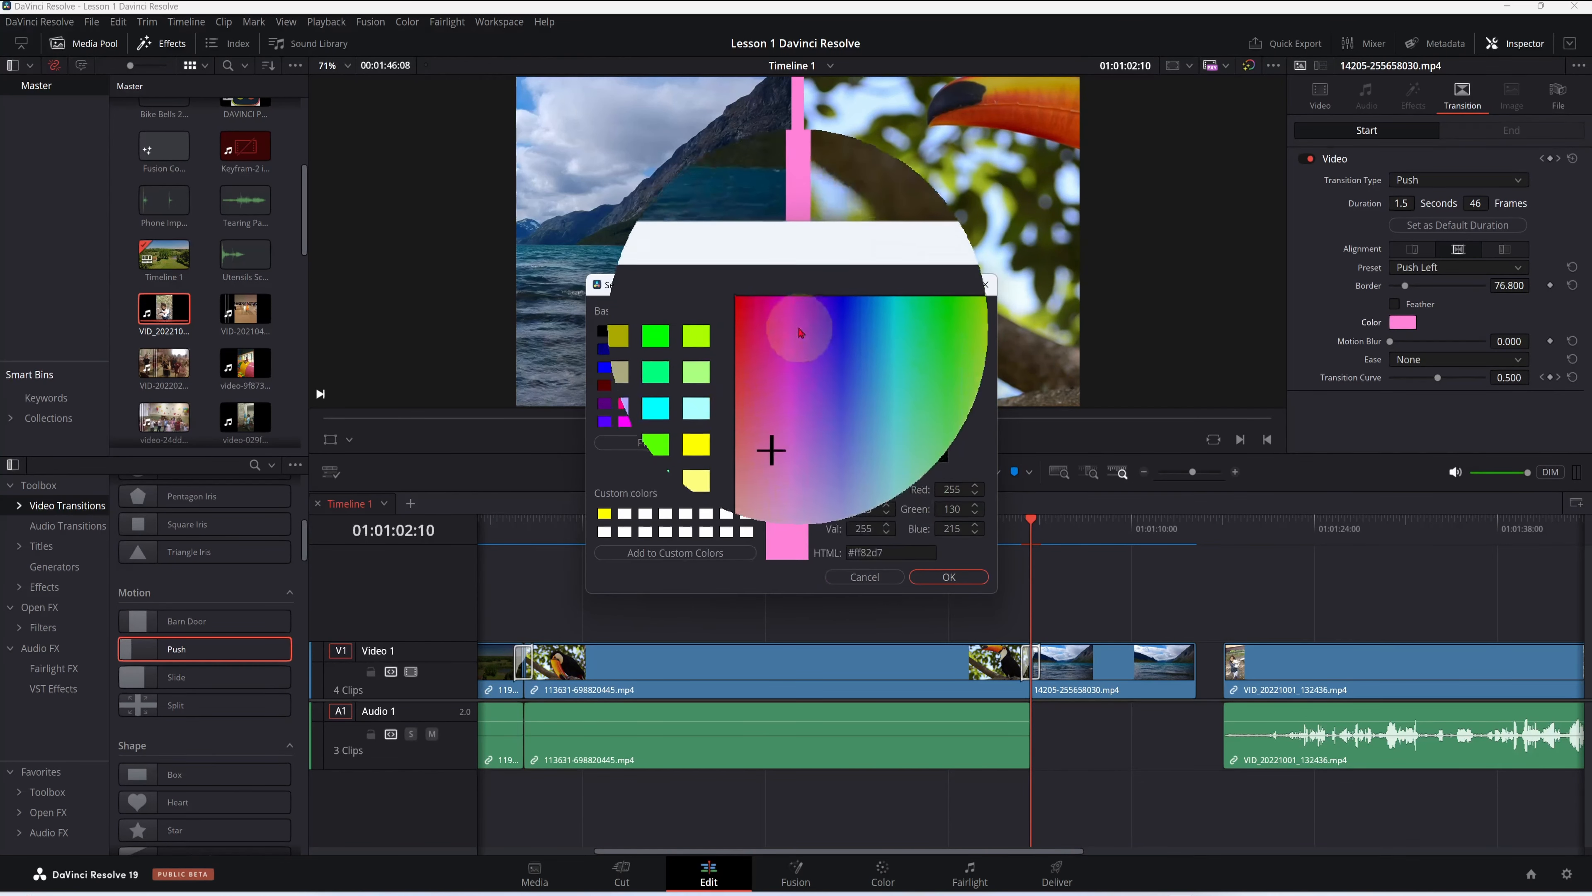
left_click(811, 325)
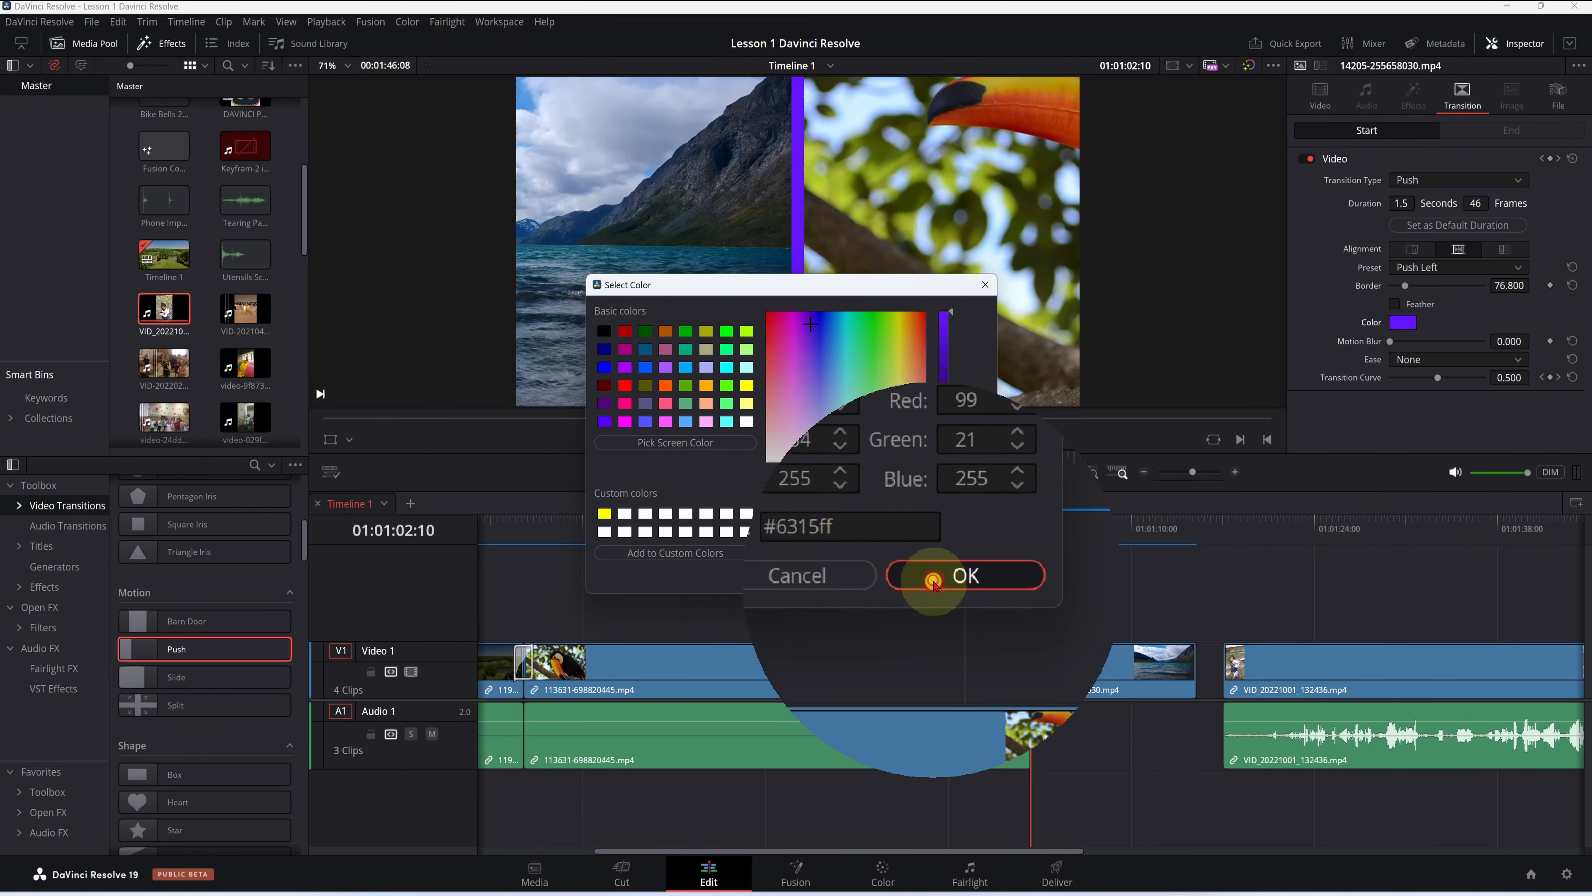
left_click(922, 576)
Play the bordered Push transition from before the cut, stop after it, and return the playhead to 01:01:02:10
left_click_drag(1044, 538, 967, 523)
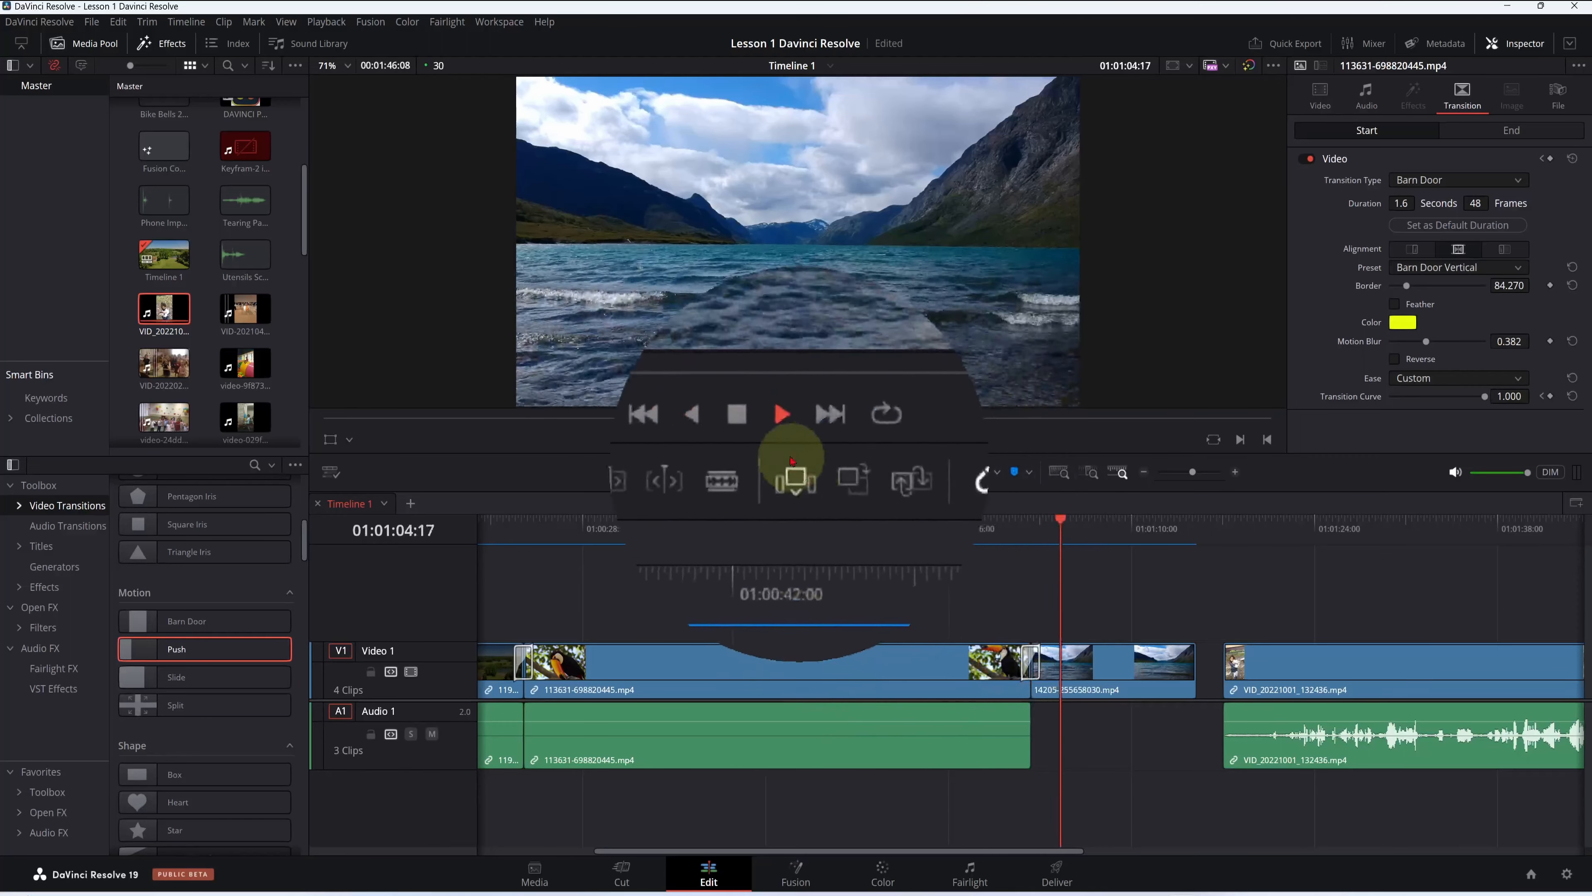
left_click(767, 438)
left_click_drag(1071, 524, 1020, 530)
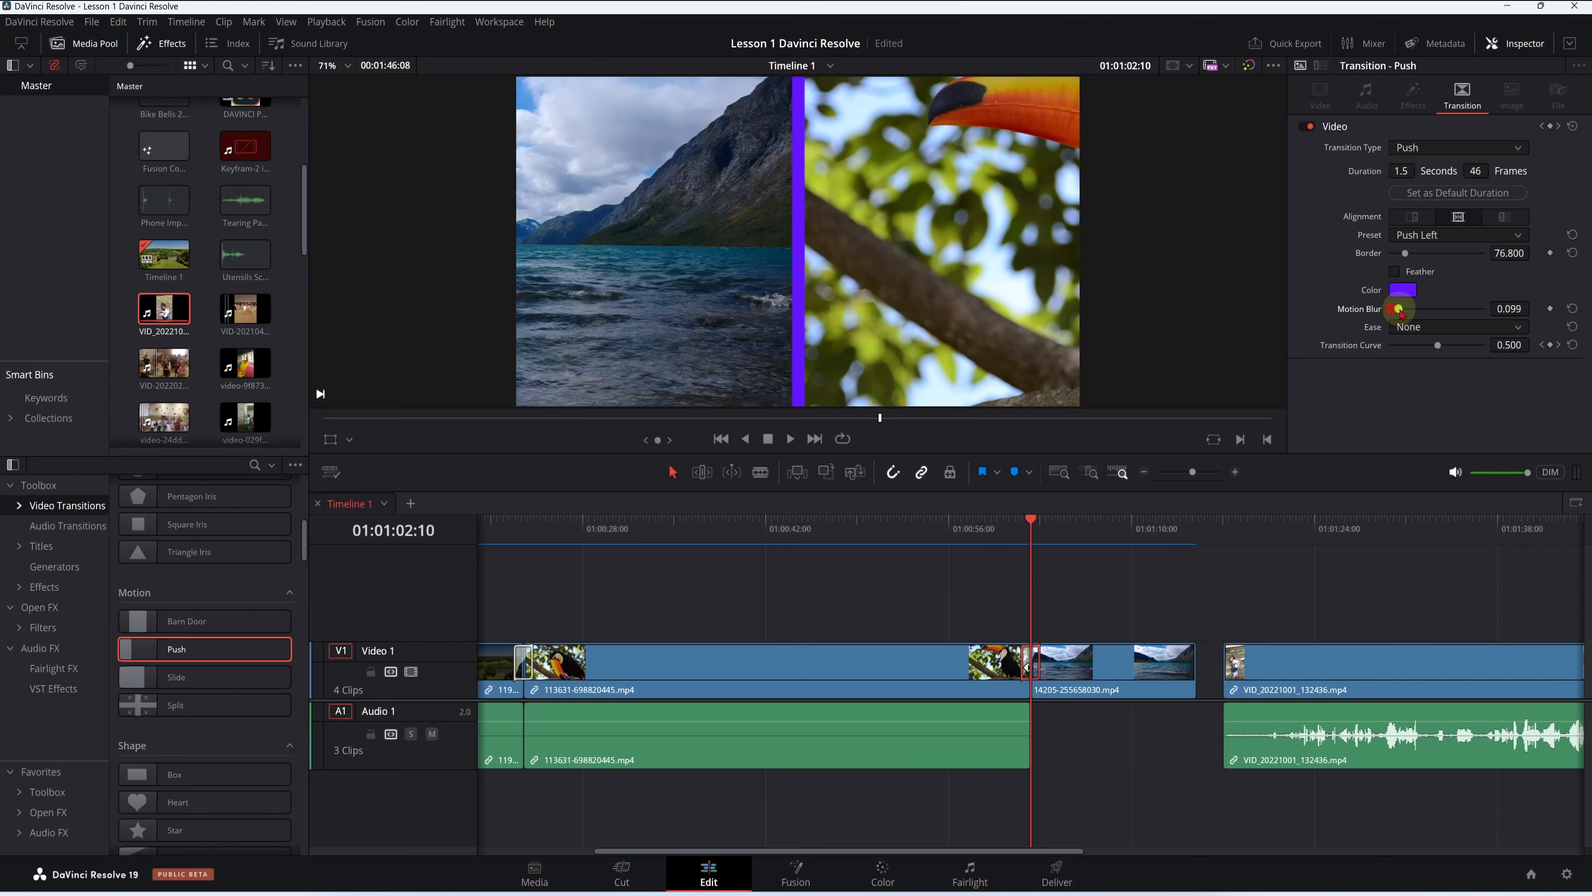
Try different motion blur and transition curve values on the Push transition, including a curve of 0.275, and reset them
left_click_drag(1409, 312, 1389, 313)
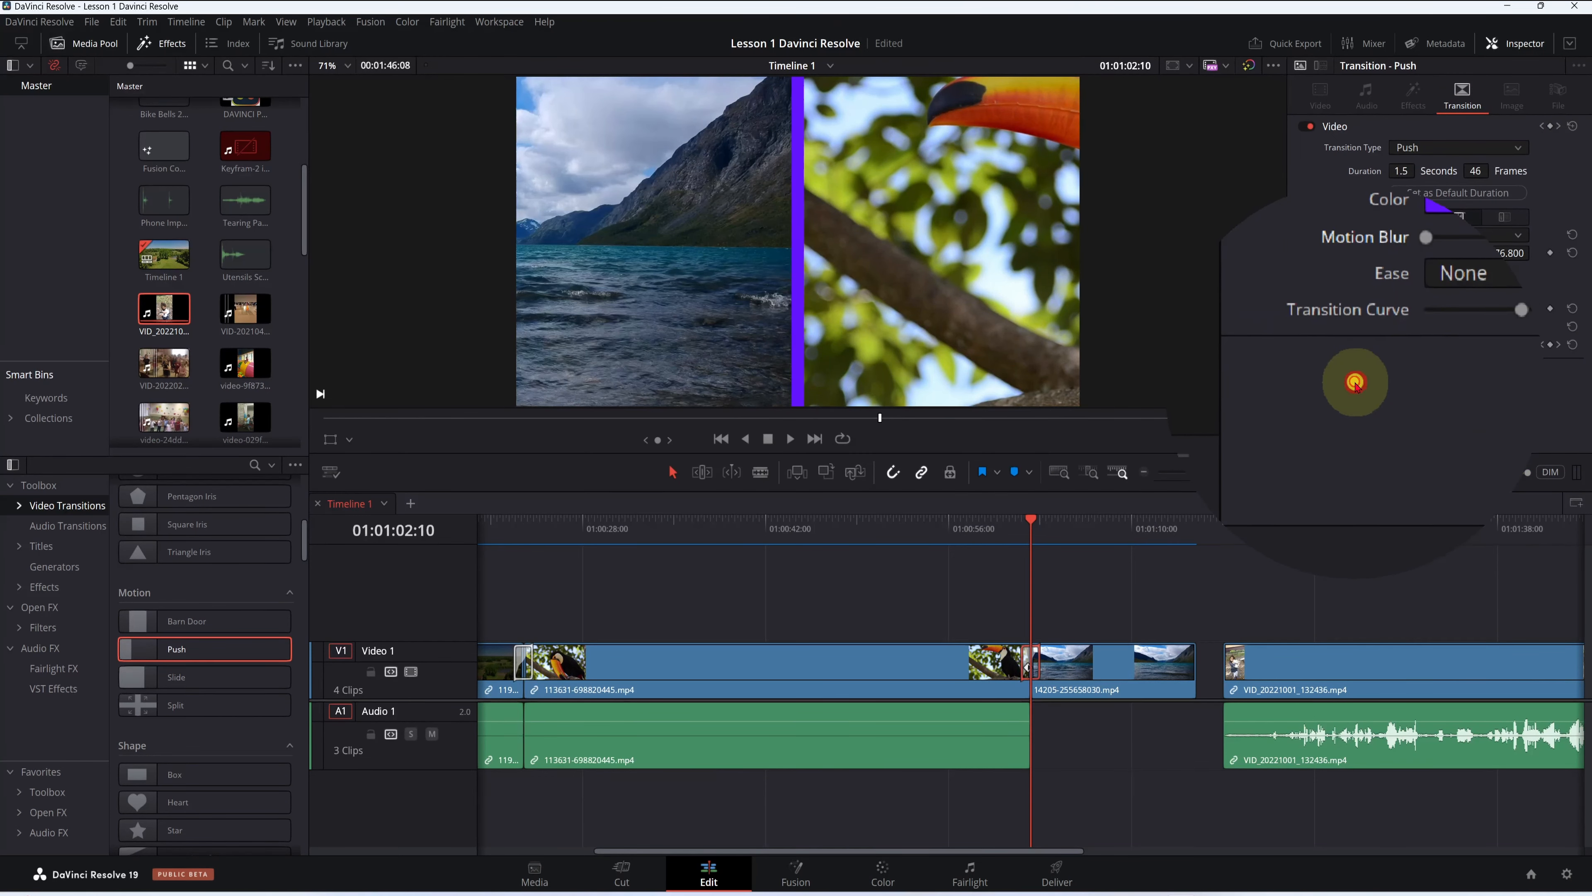
mouse_move(1442, 348)
left_mouse_down()
mouse_move(1485, 345)
mouse_move(1418, 349)
left_mouse_up()
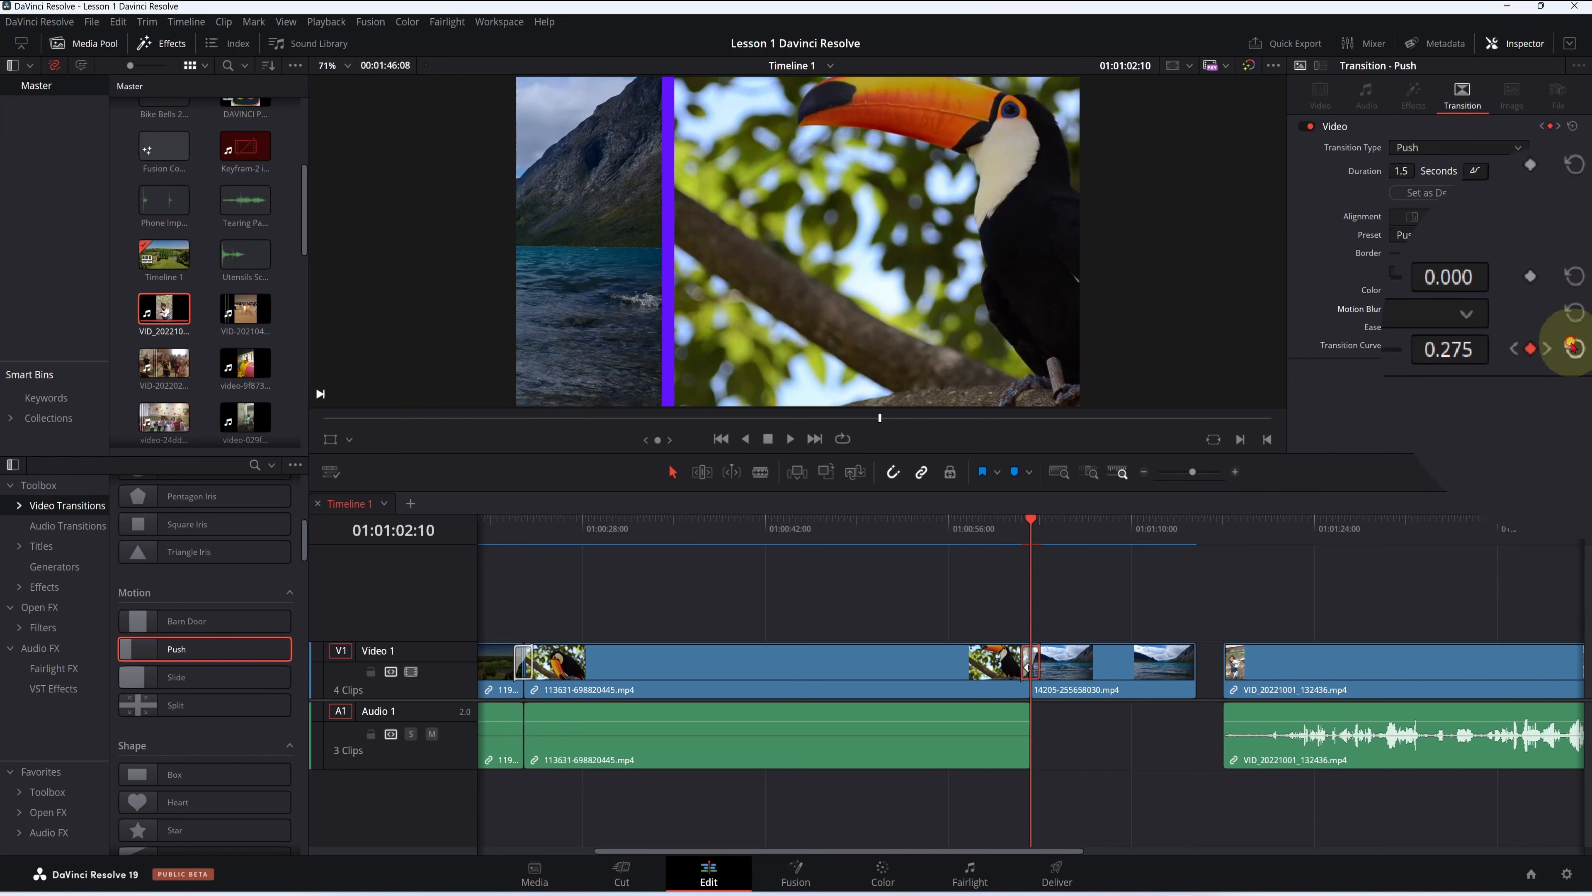
left_click(1573, 348)
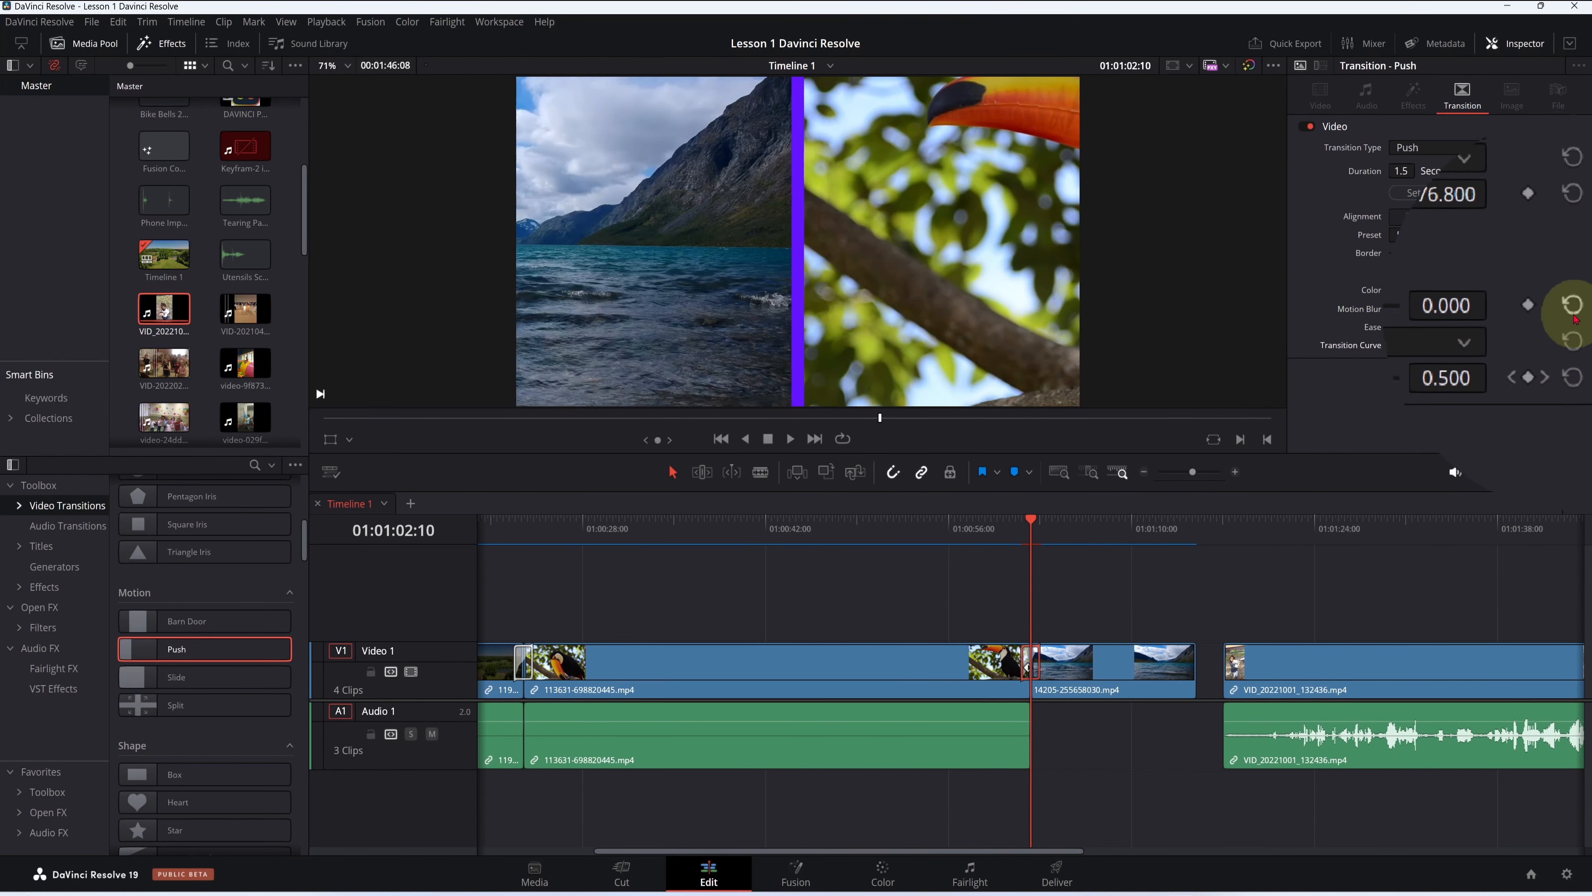
left_click(1572, 236)
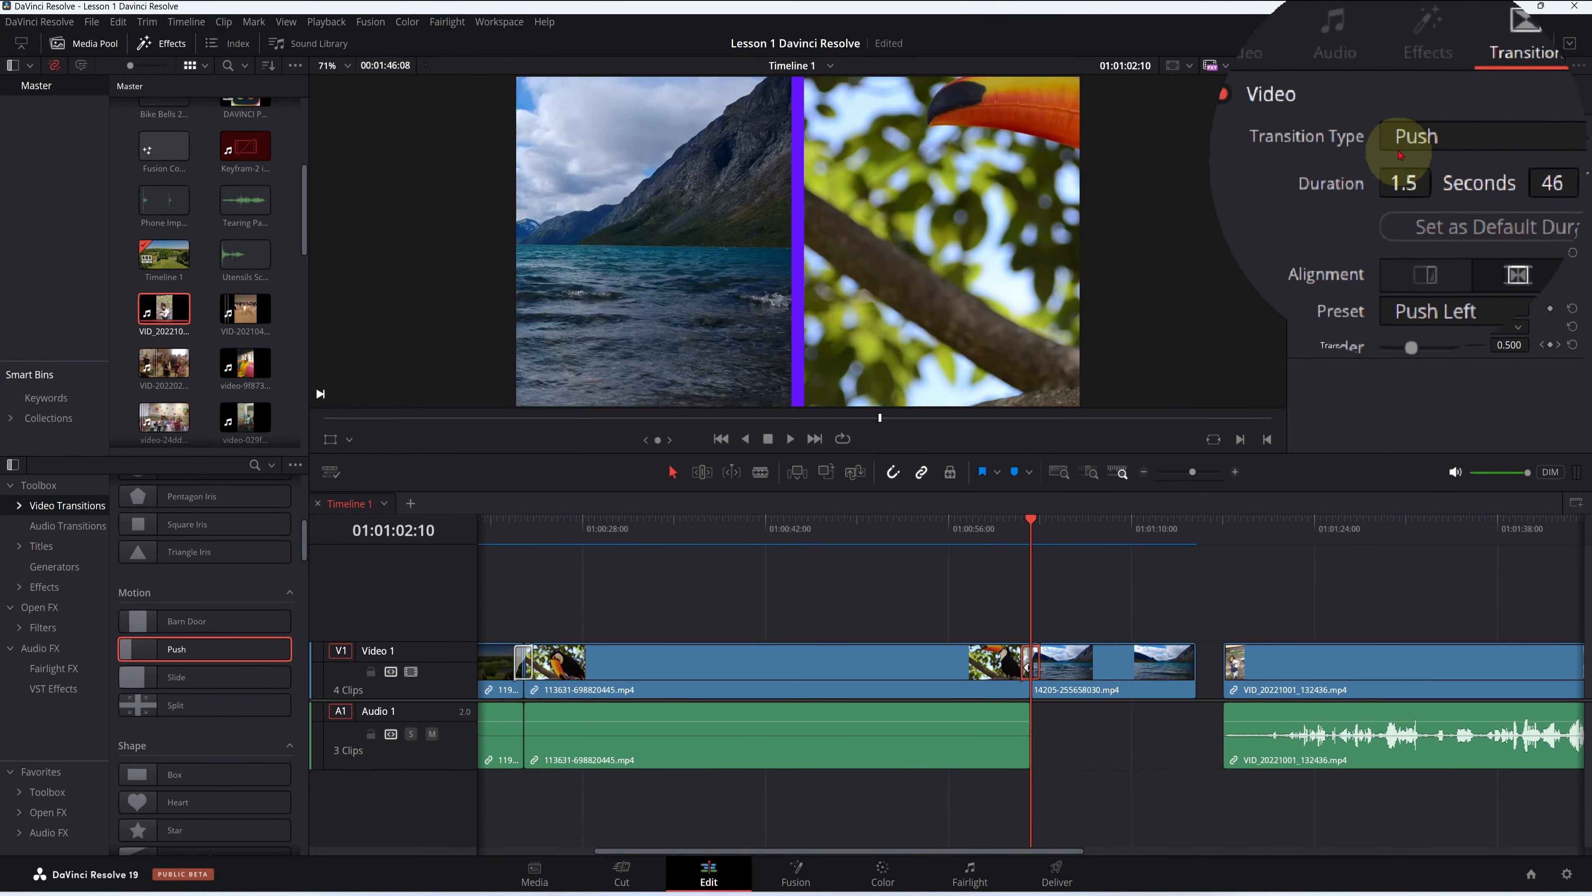
Set the Push transition's ease to Custom after reviewing the transition types, and play it from 01:00:57:28
left_click(1494, 151)
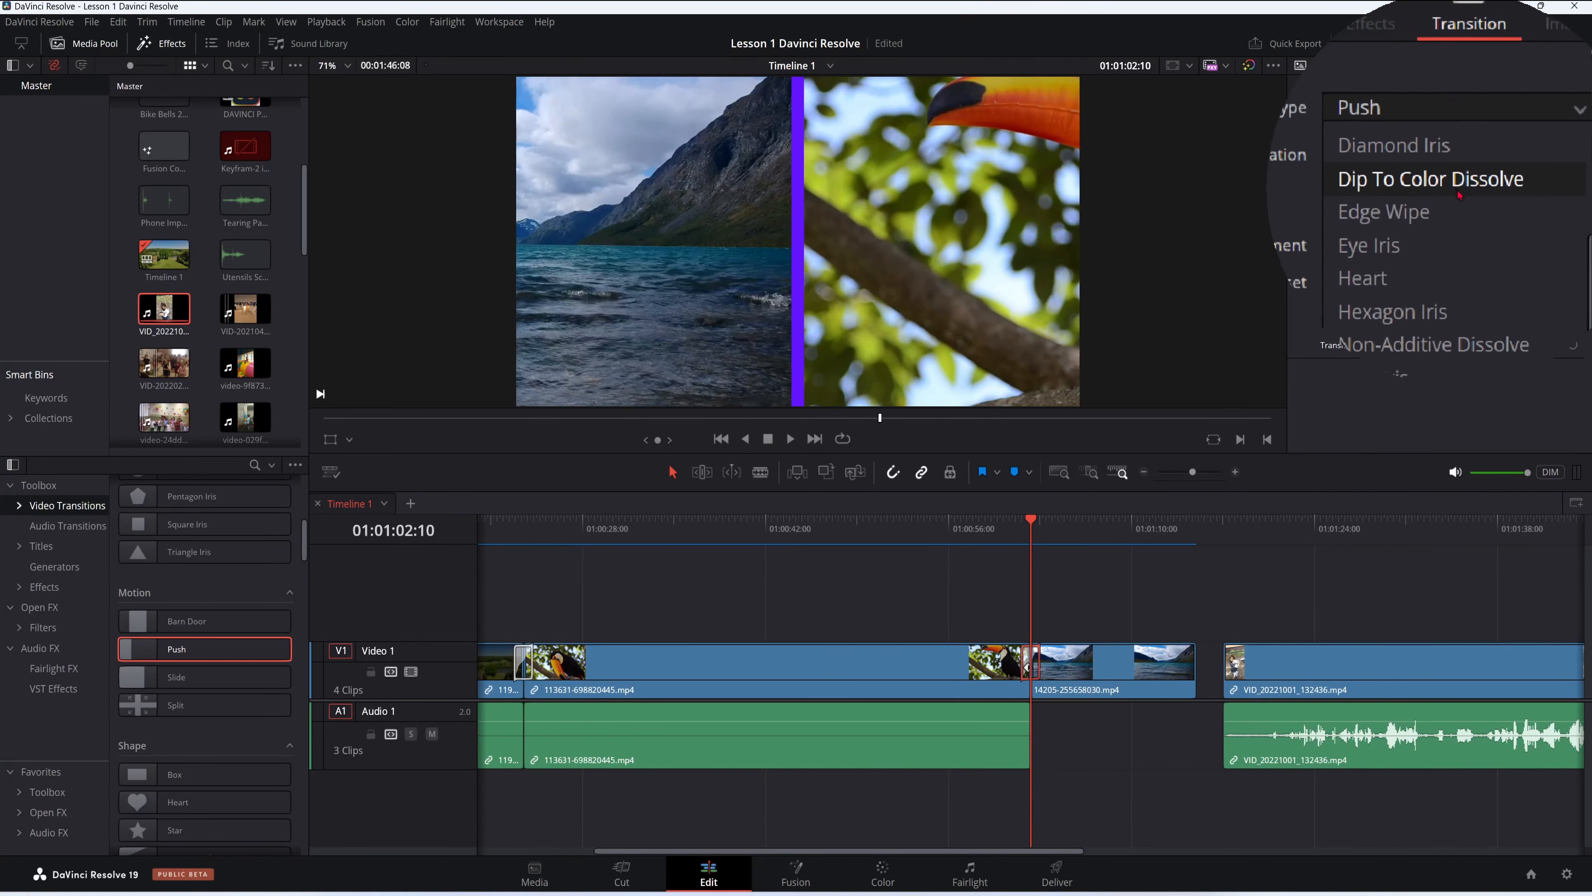
scroll(1475, 168, "up", 4)
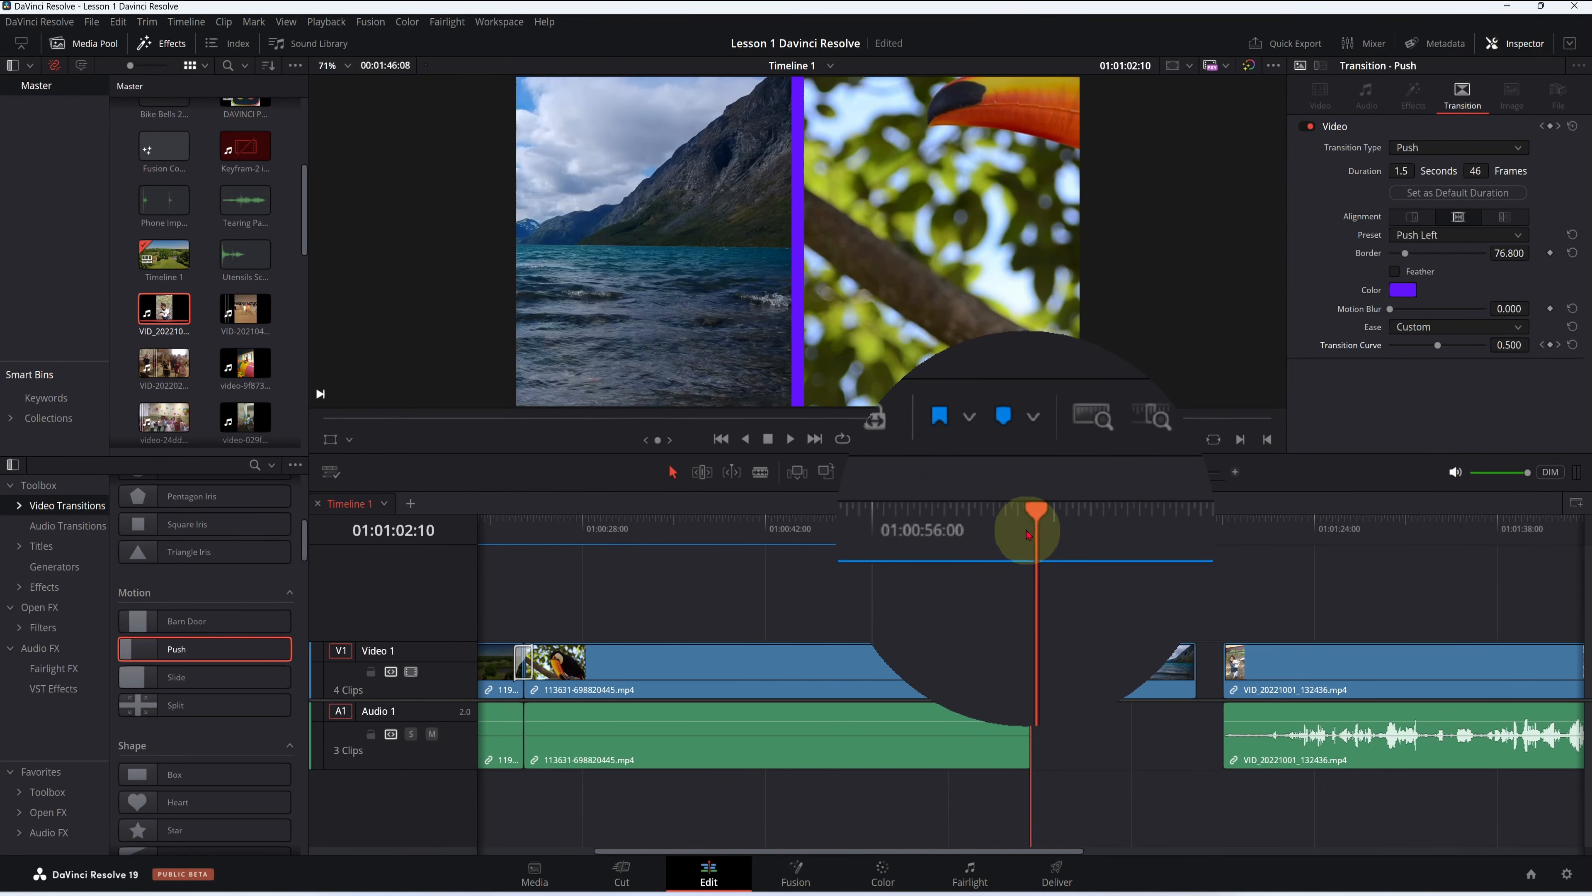
left_click_drag(1032, 521, 971, 530)
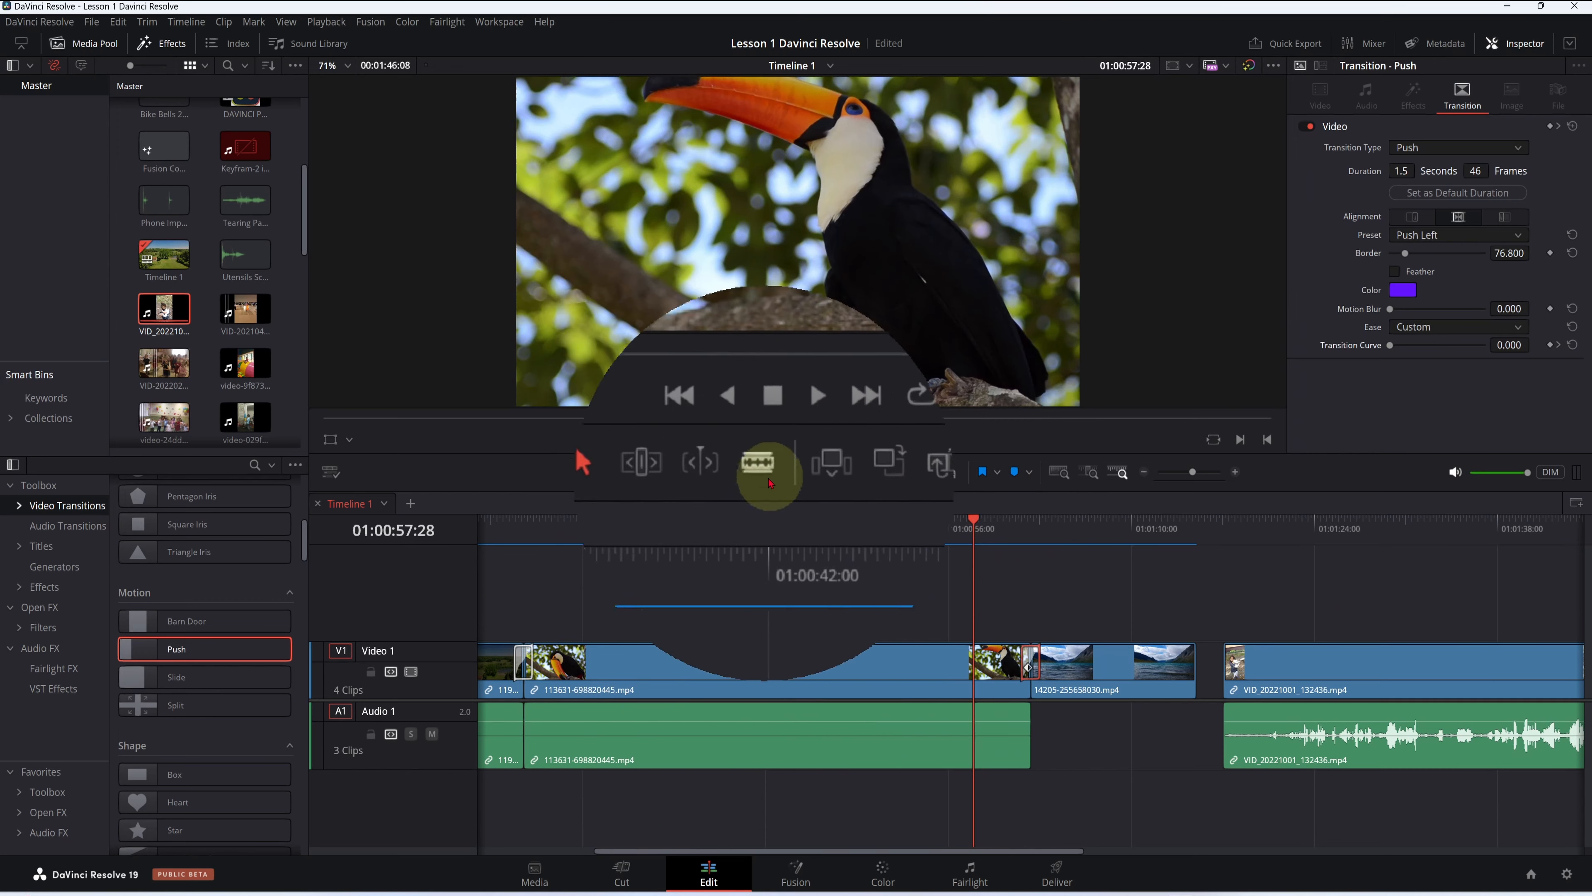
left_click(791, 441)
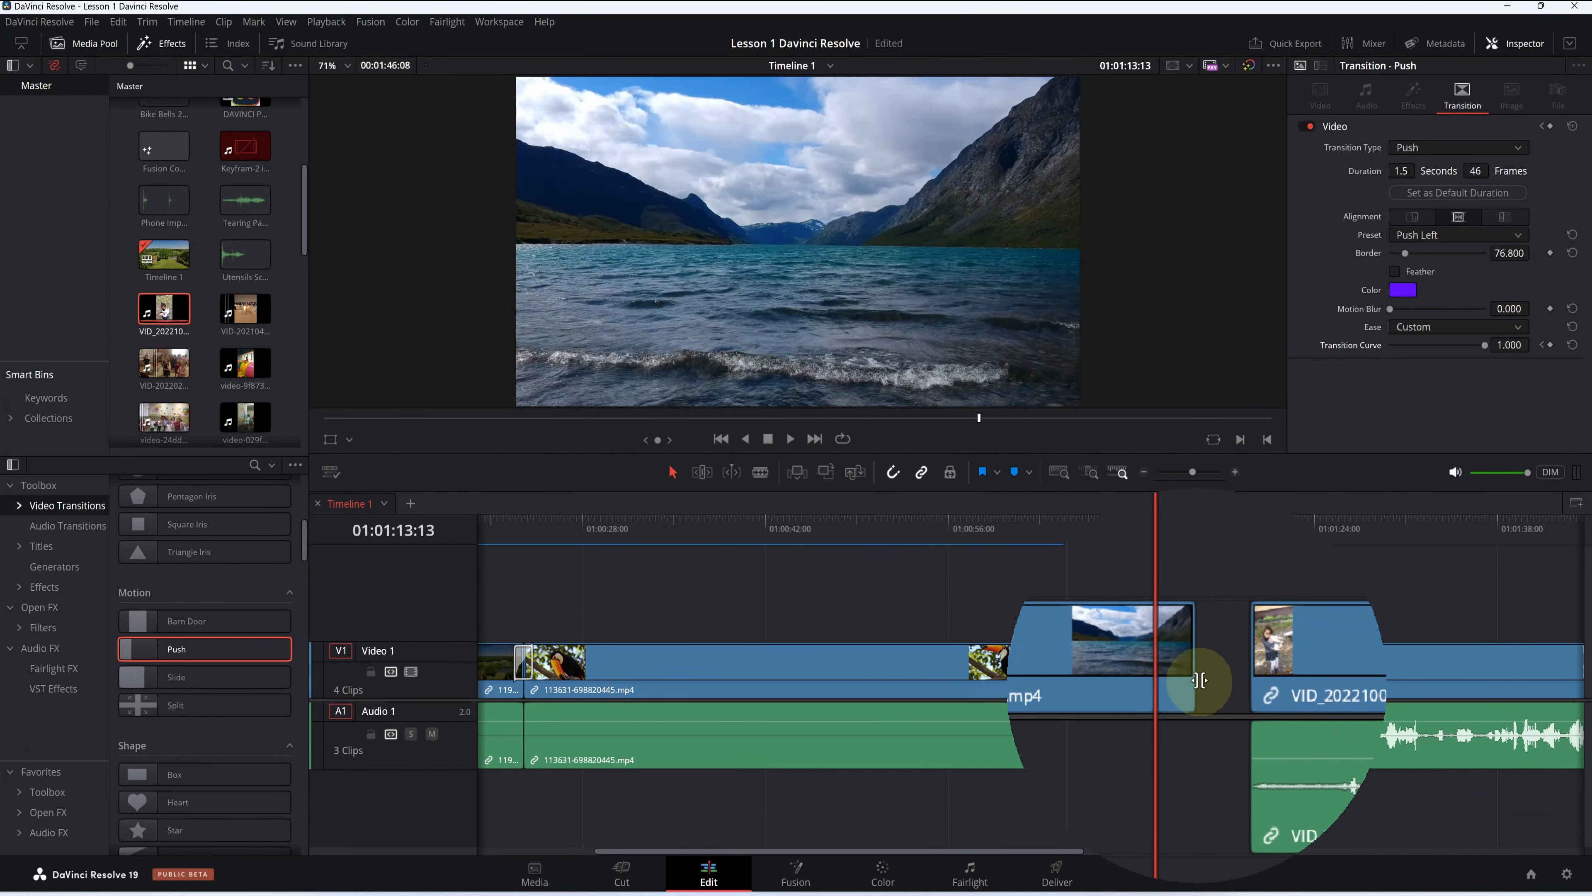
Trim the end of 14205-255658030.mp4 to 01:01:13:13 and the start of VID_20221001_132436.mp4, and delete the gap between them
left_click(1216, 670)
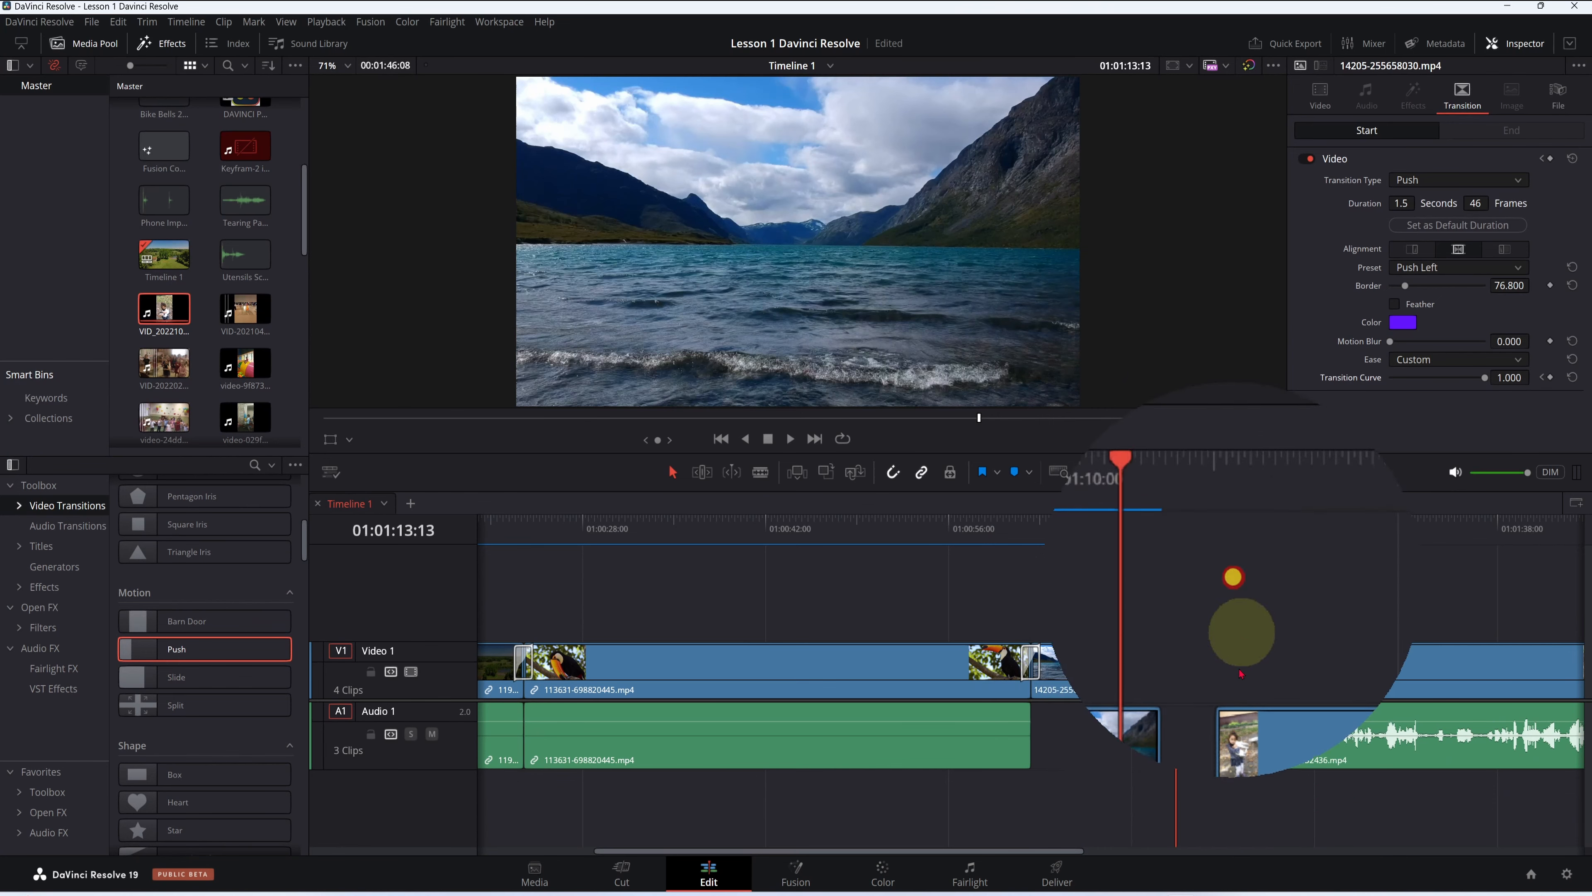
left_click_drag(1222, 670, 1226, 671)
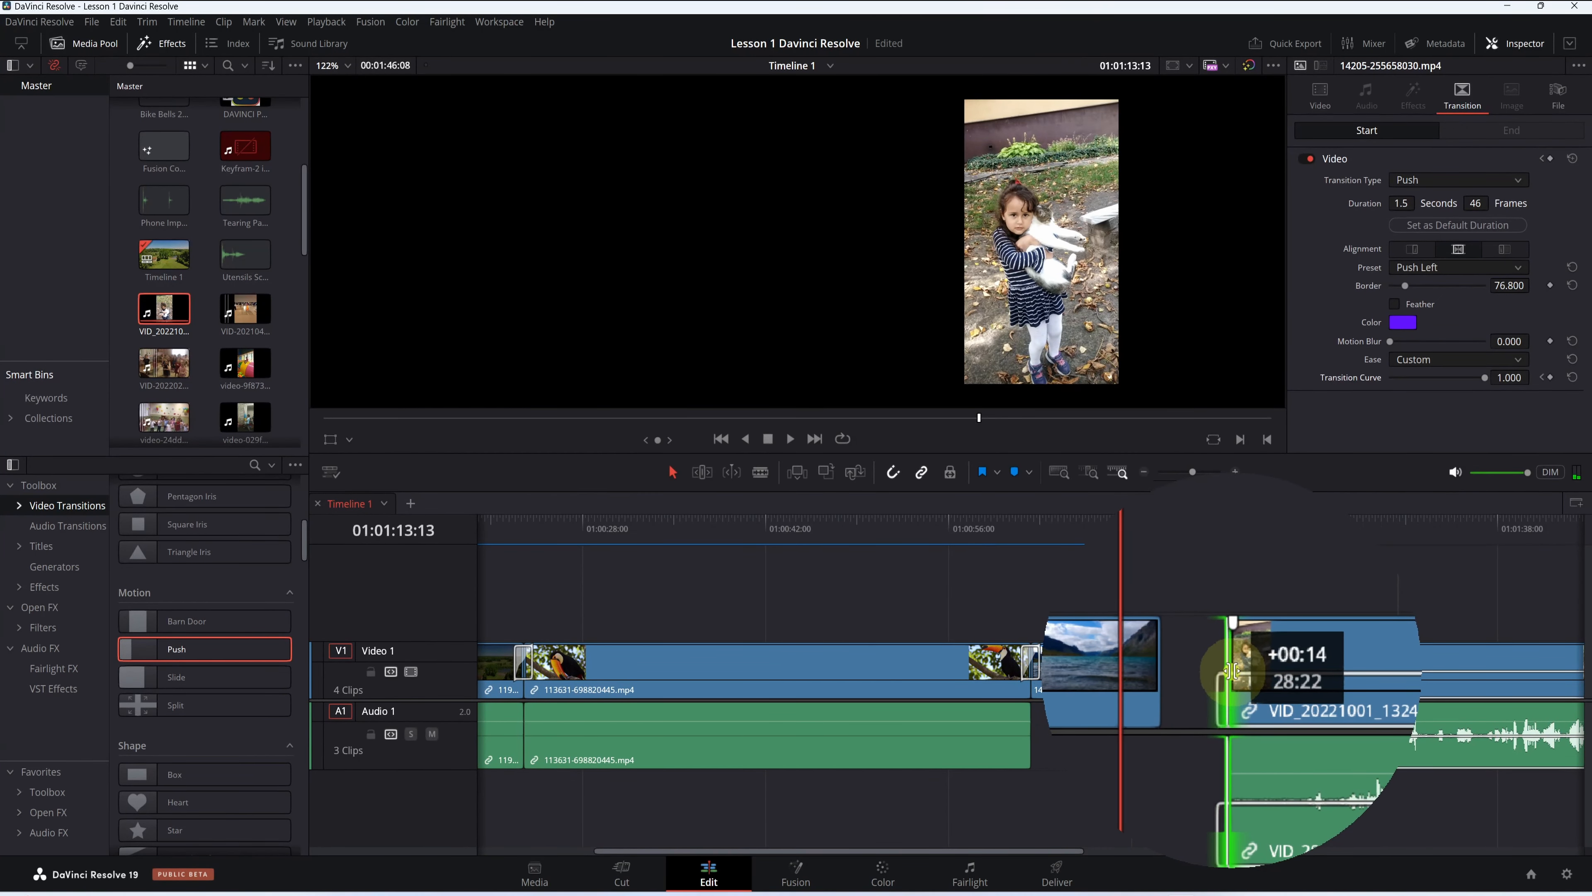
left_click_drag(1230, 671, 1231, 671)
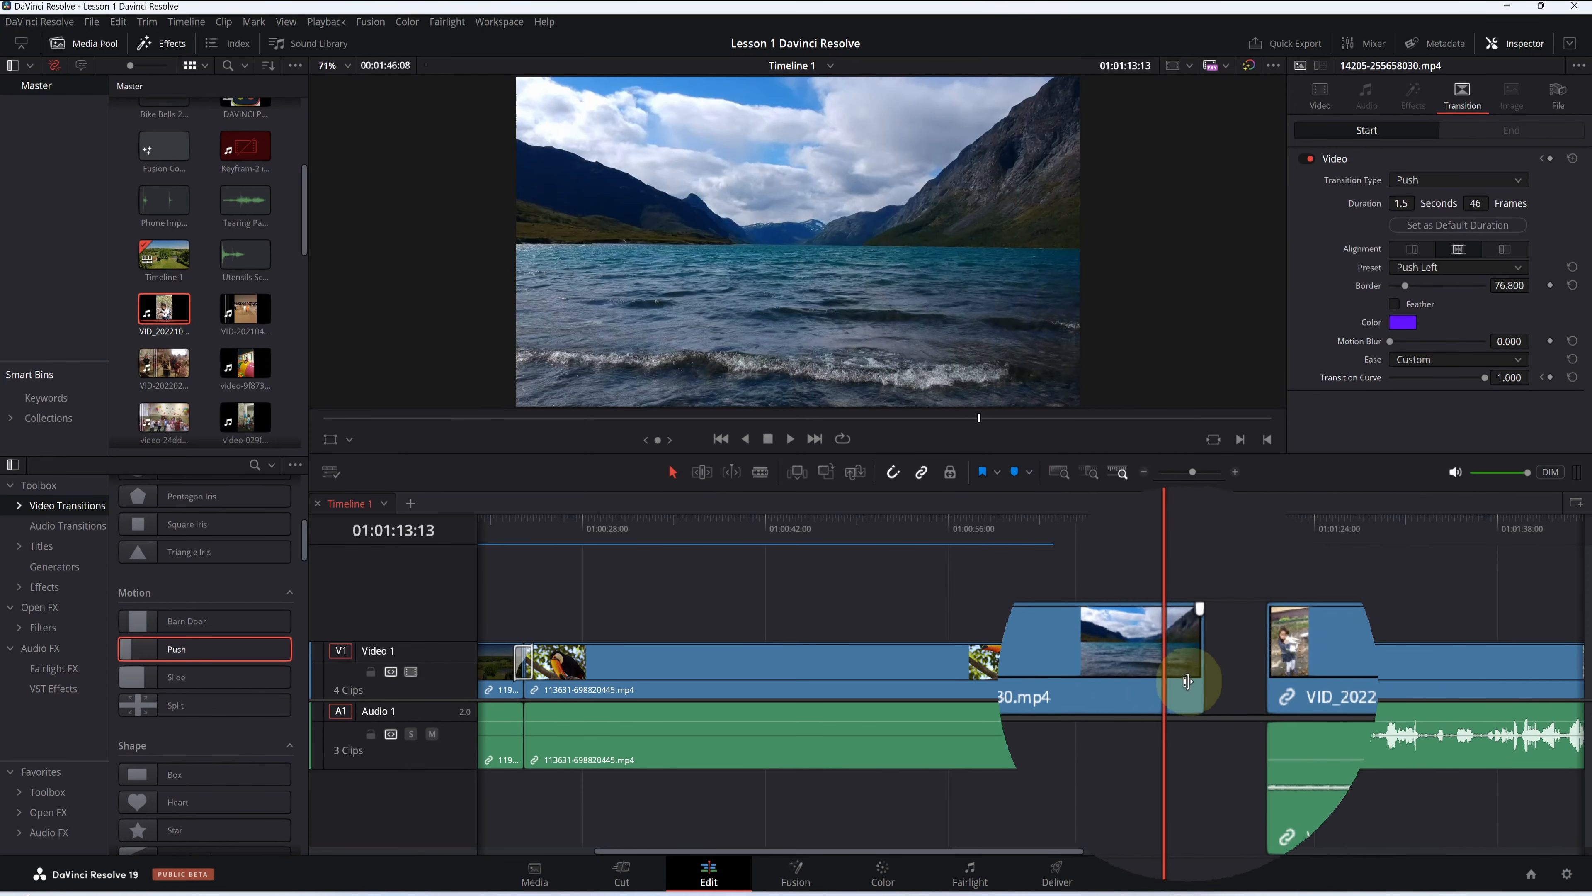
left_click_drag(1231, 670, 1236, 669)
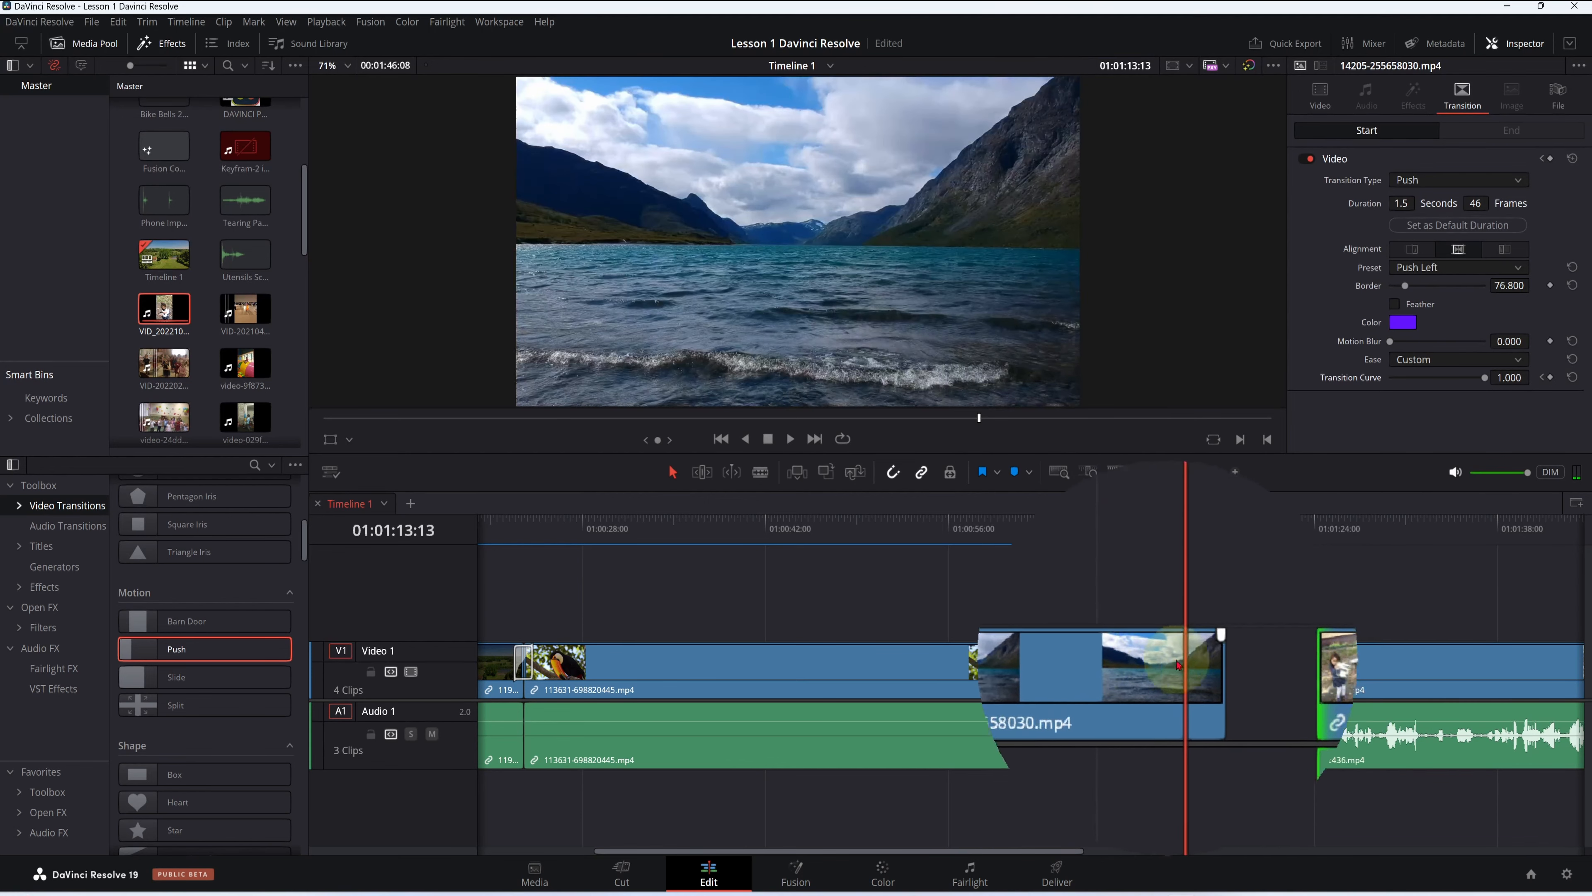
left_click_drag(1191, 663, 1132, 664)
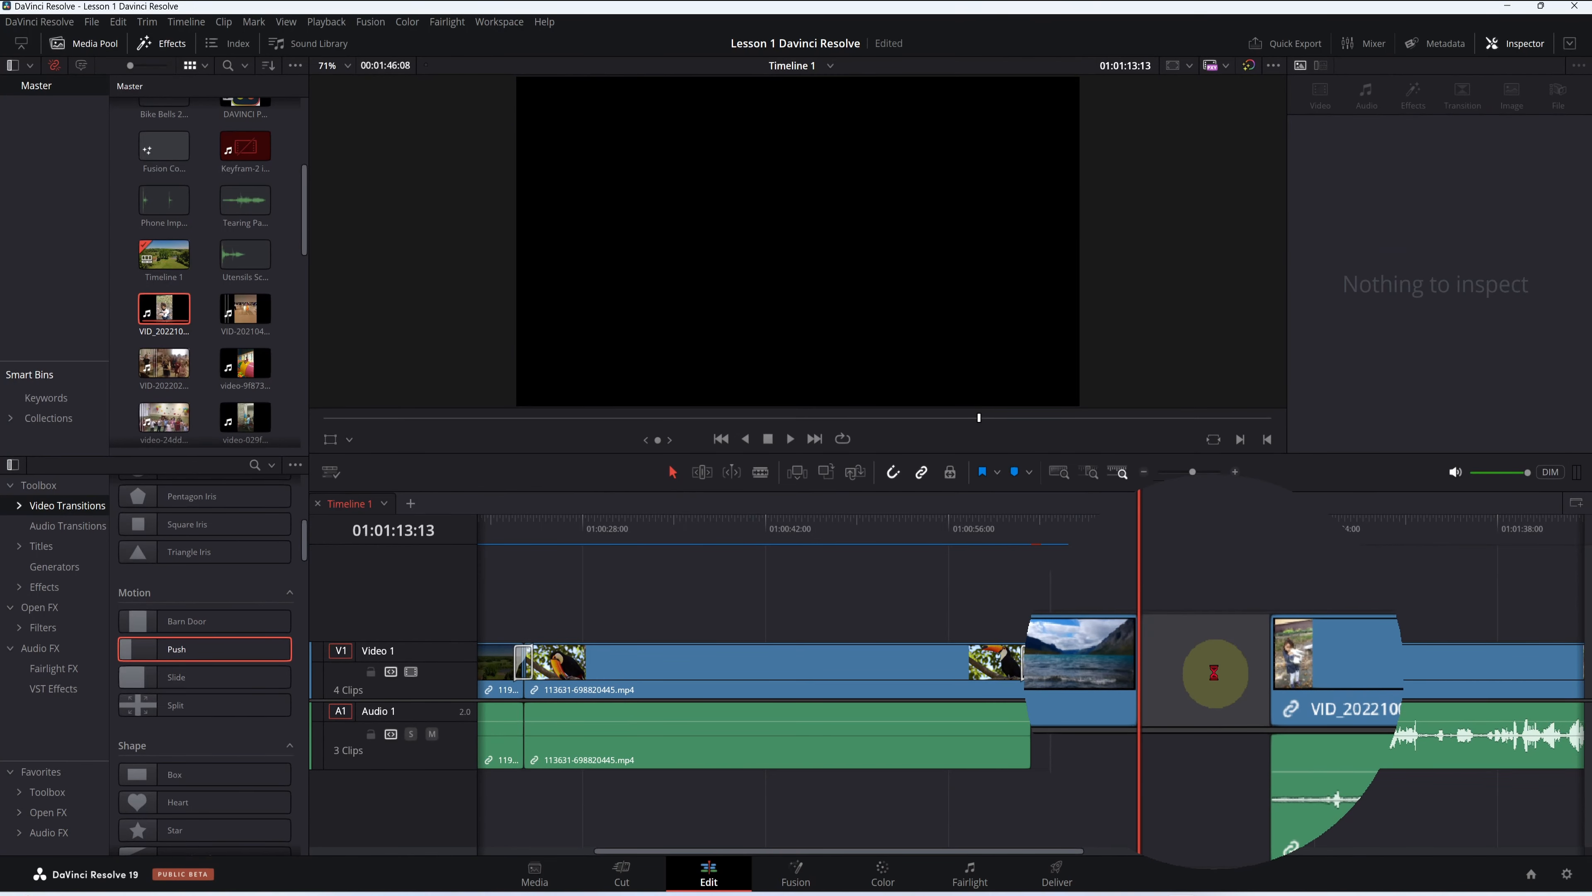
key("Delete")
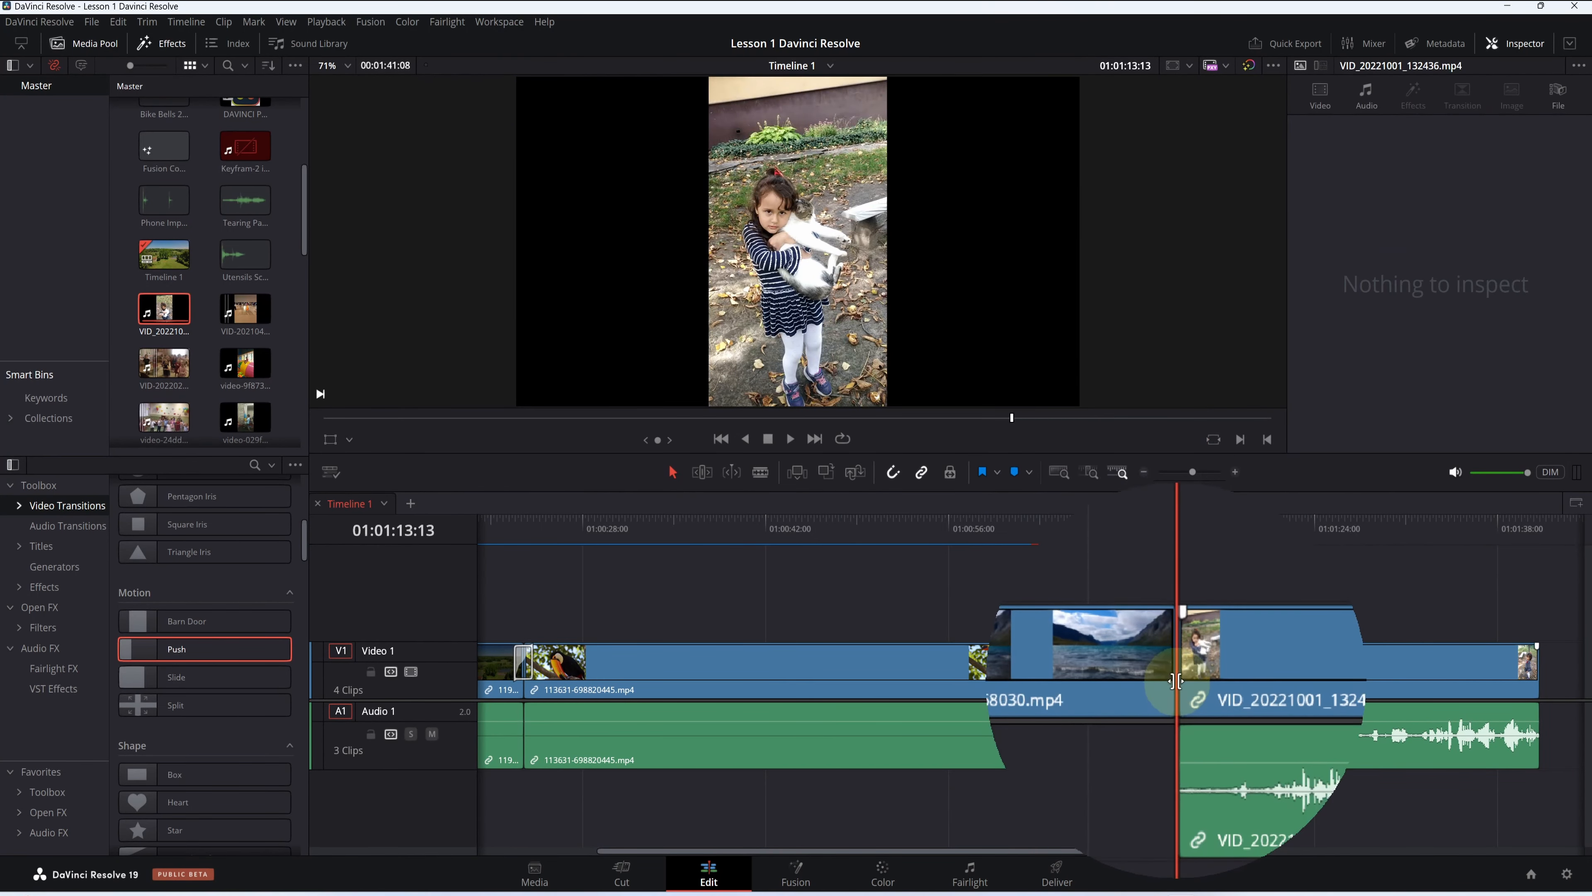
Add a Slide transition at the cut between the lake clip and VID_20221001_132436.mp4, and play it from 01:01:11:20
double_click(172, 681)
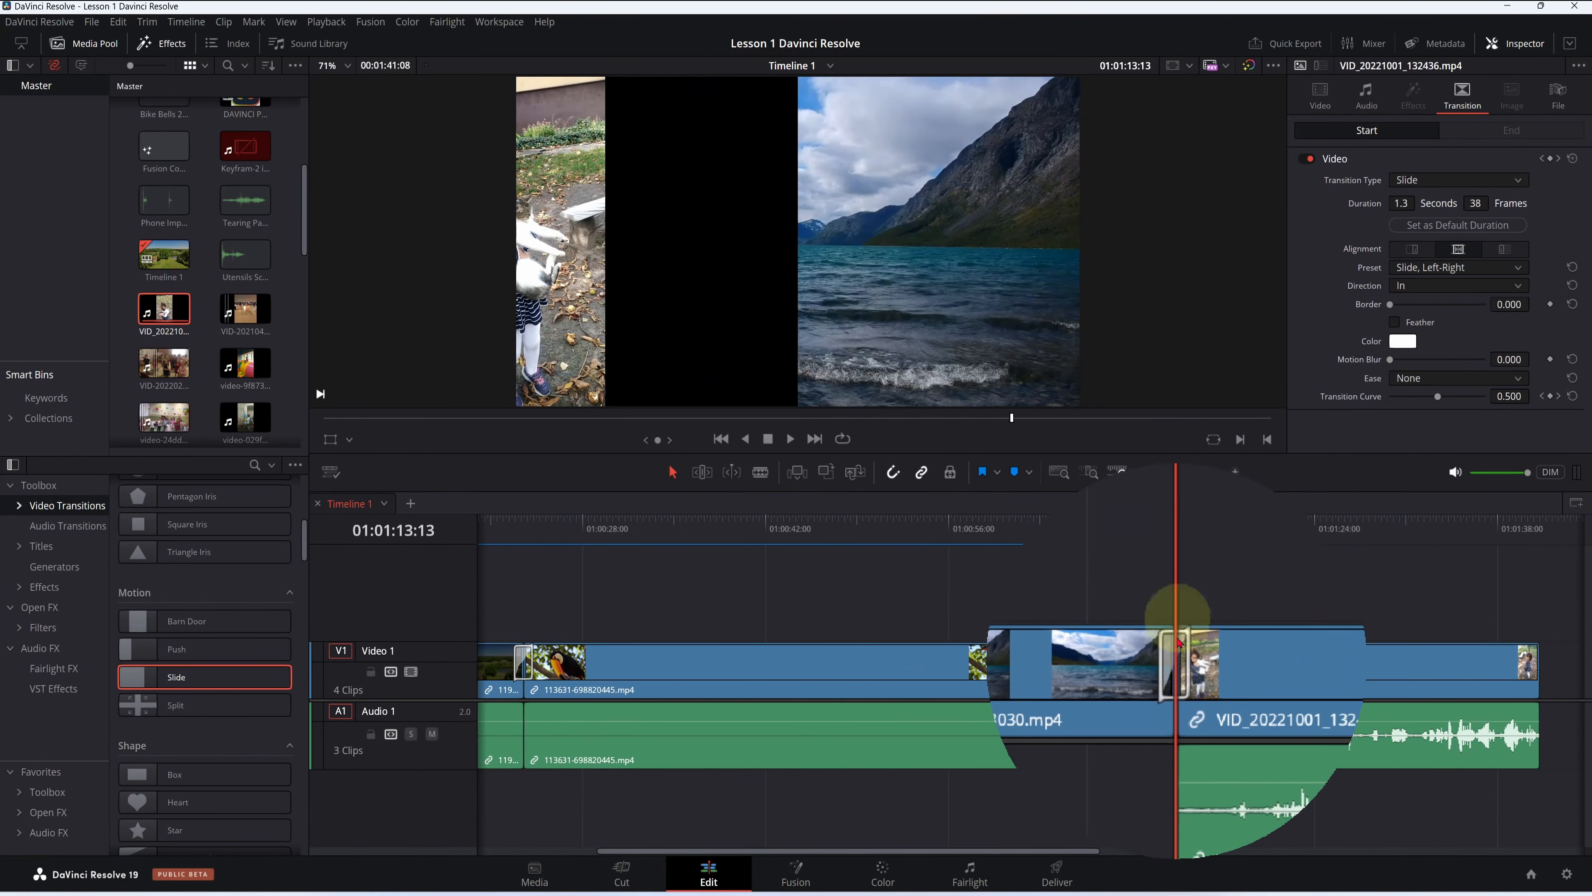
left_click_drag(1167, 574, 1175, 578)
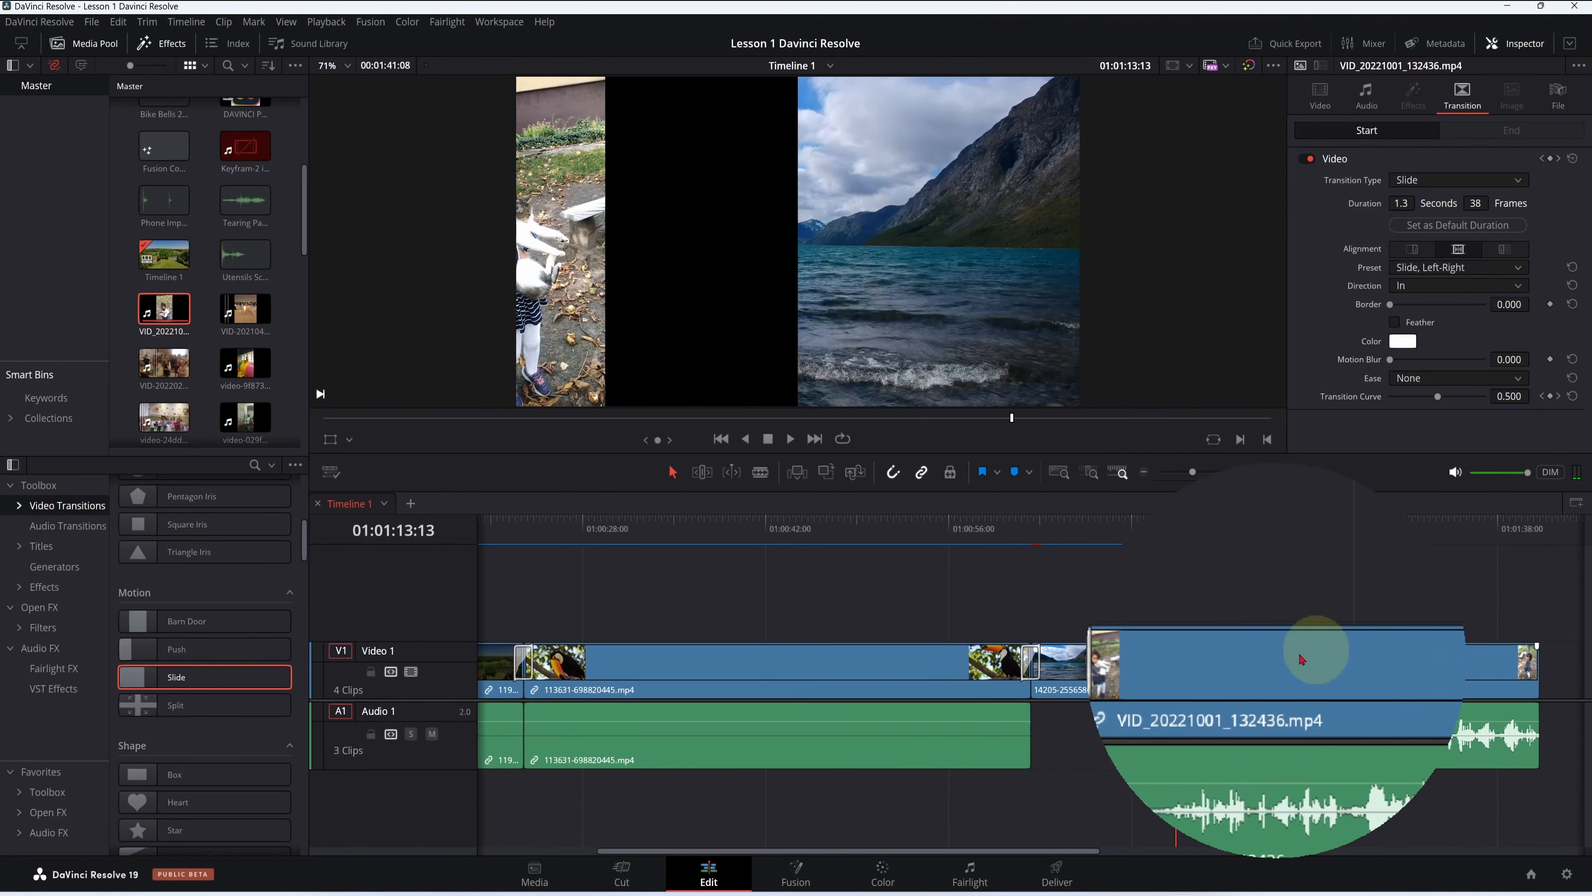
left_click_drag(1176, 611, 1155, 608)
left_click(1140, 642)
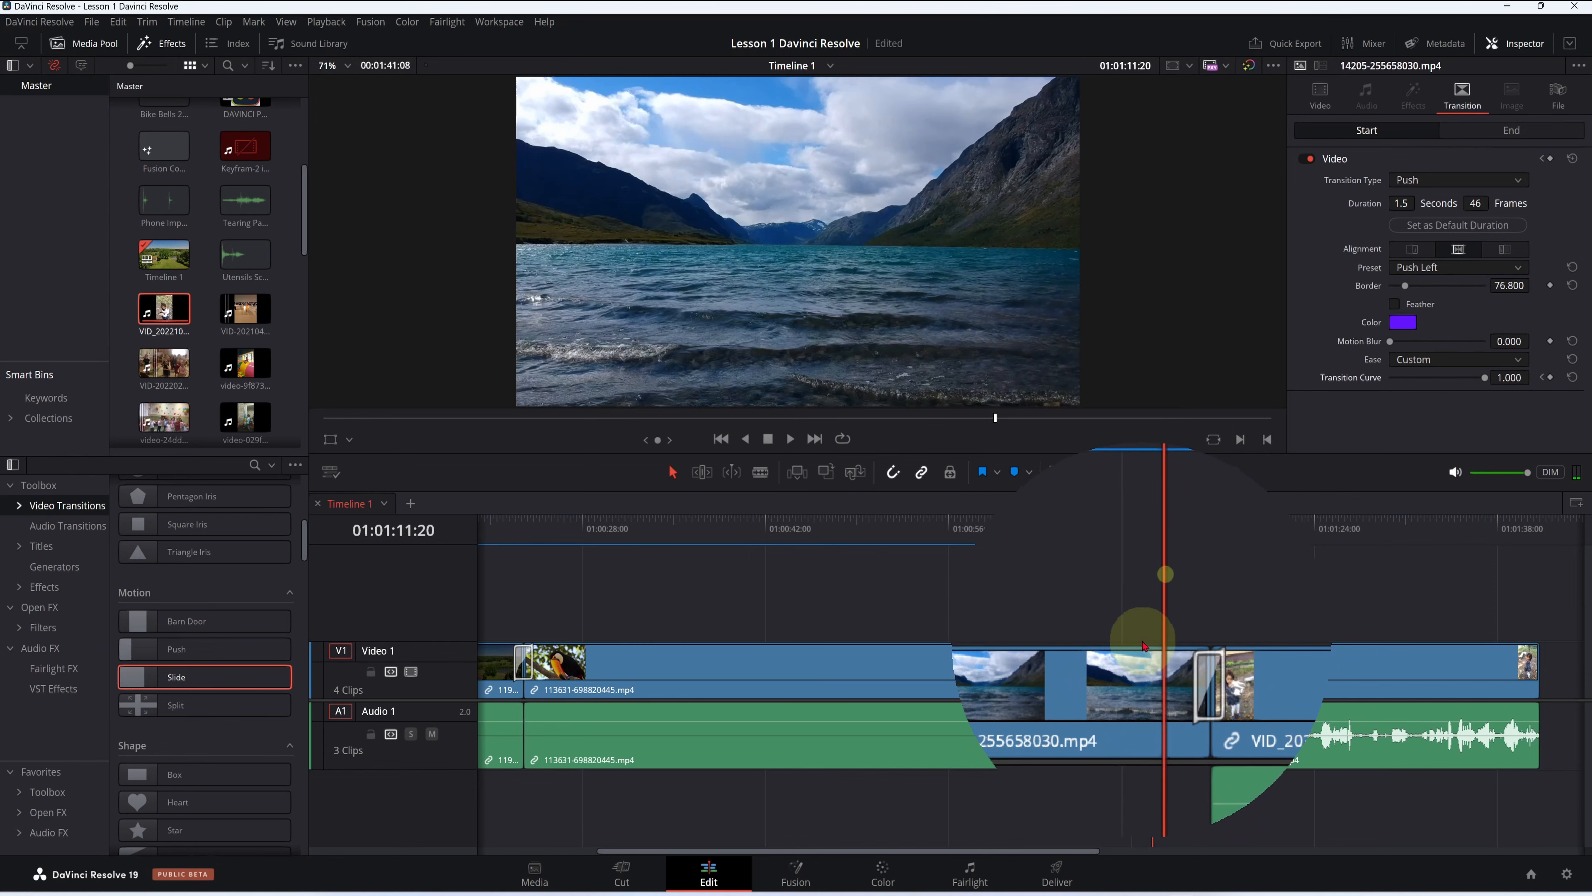
key("space")
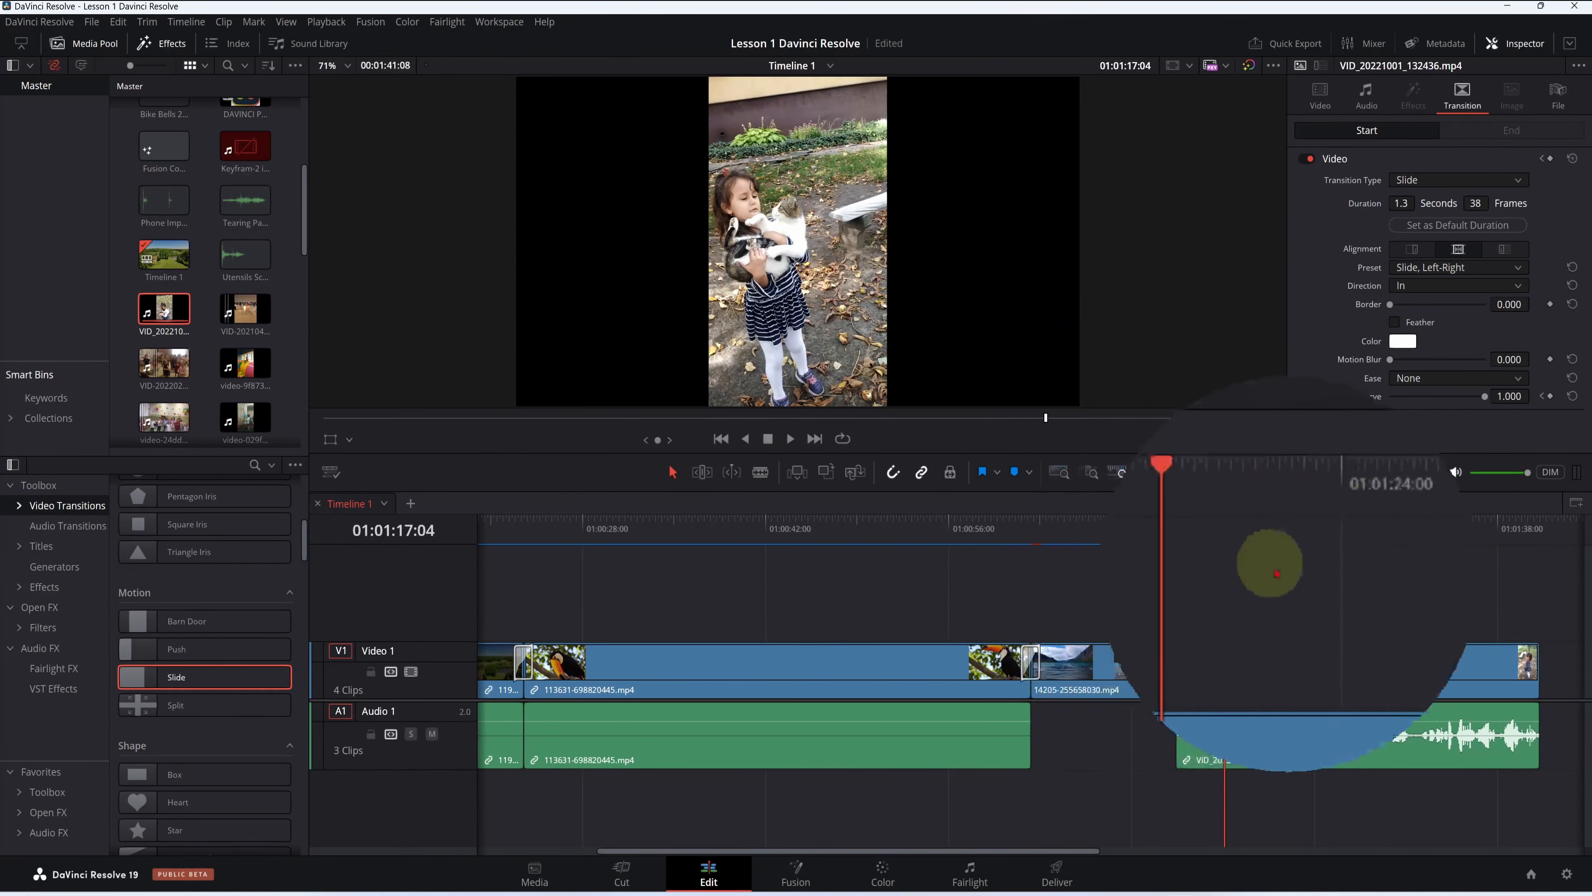
Return the playhead to 01:01:13:13 and lengthen the Slide transition to 2.7 seconds (82 frames)
left_click_drag(1225, 581, 1181, 579)
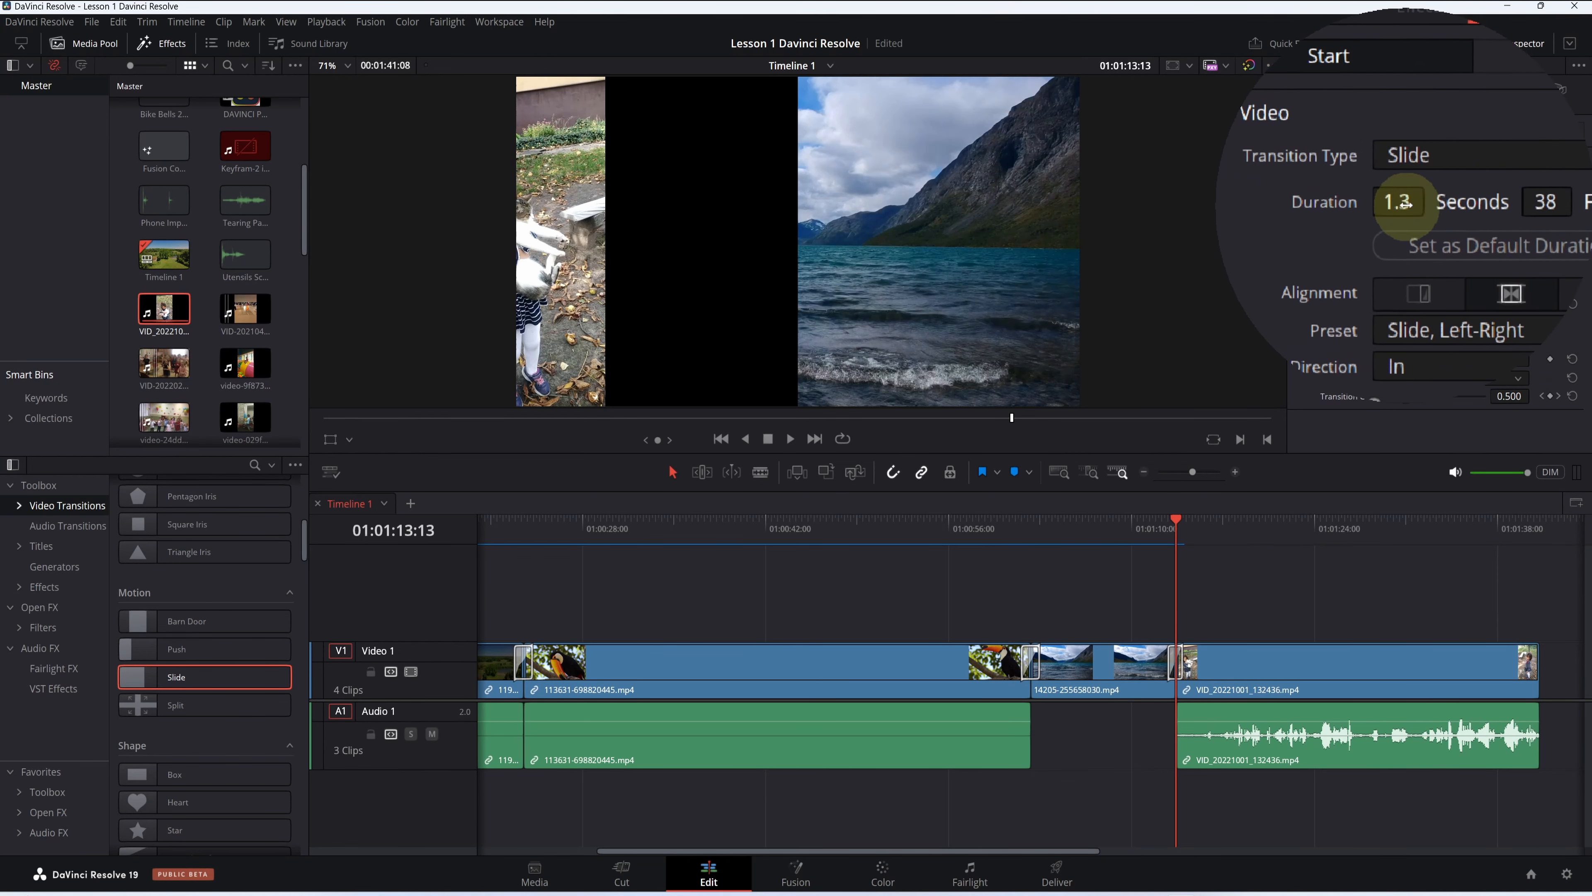
left_click(1480, 203)
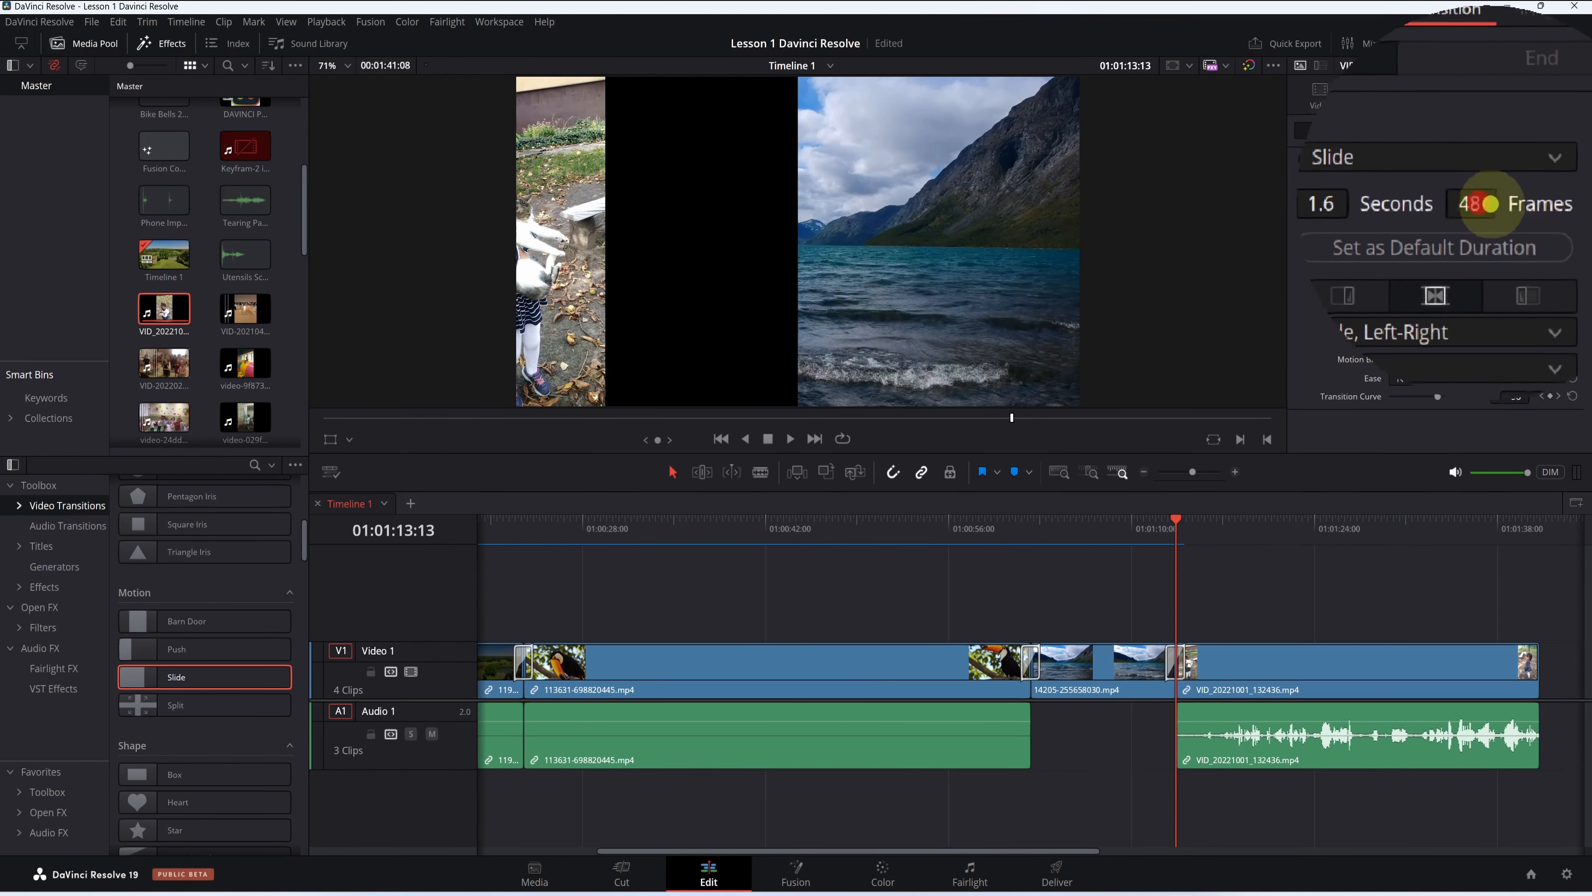
left_click_drag(1504, 206, 1524, 203)
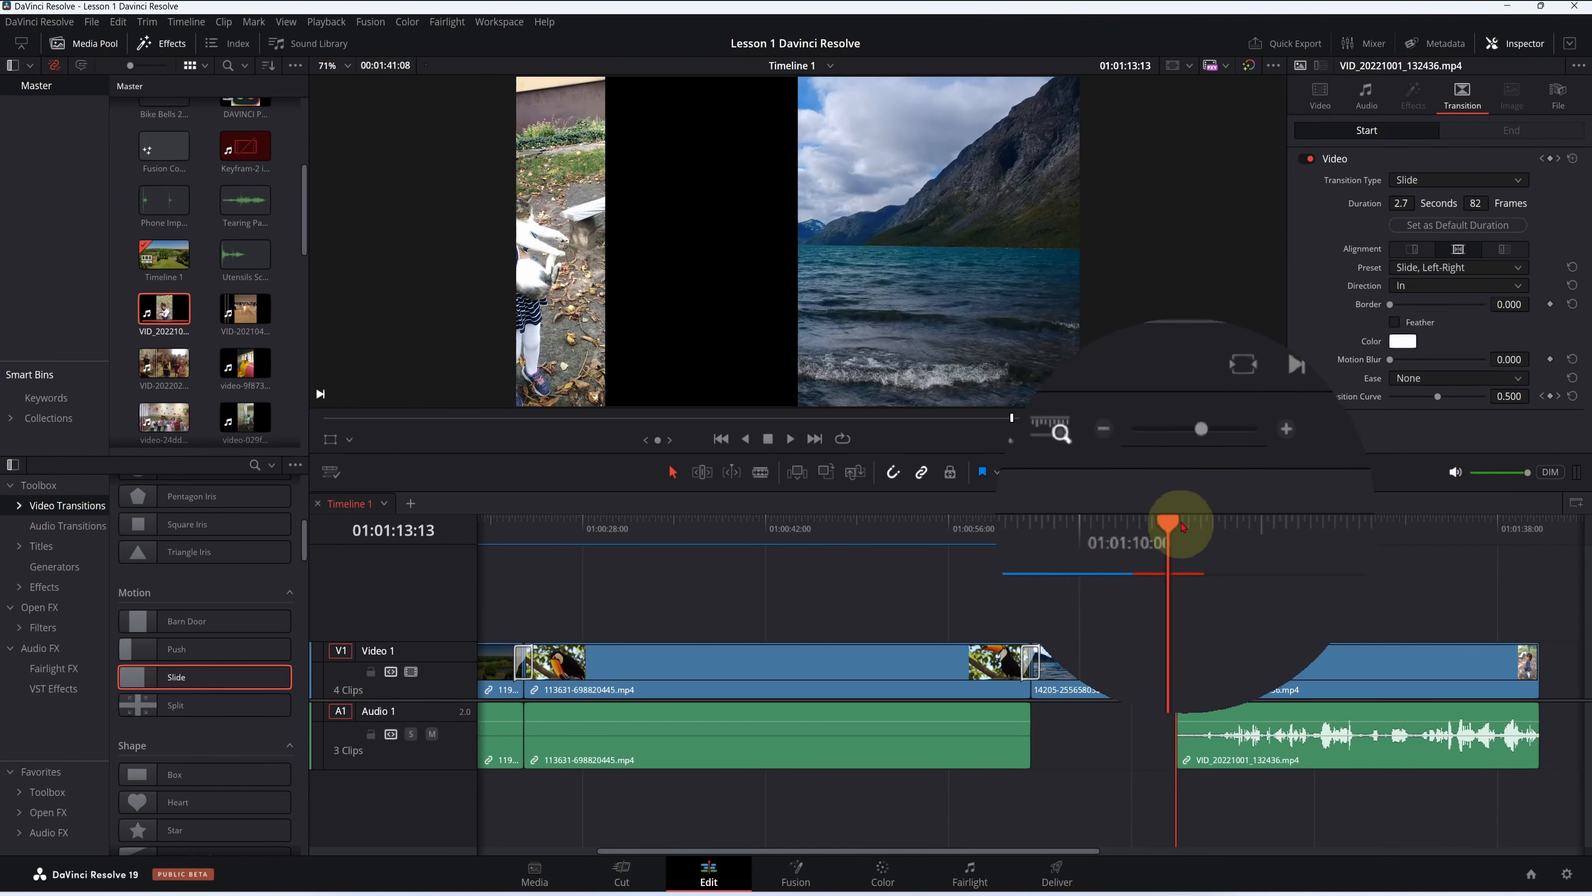
Play the lengthened Slide transition from 01:01:12:02 and stop playback after it
mouse_move(1177, 525)
left_mouse_down()
mouse_move(1124, 532)
mouse_move(1156, 528)
left_mouse_up()
left_click(1169, 656)
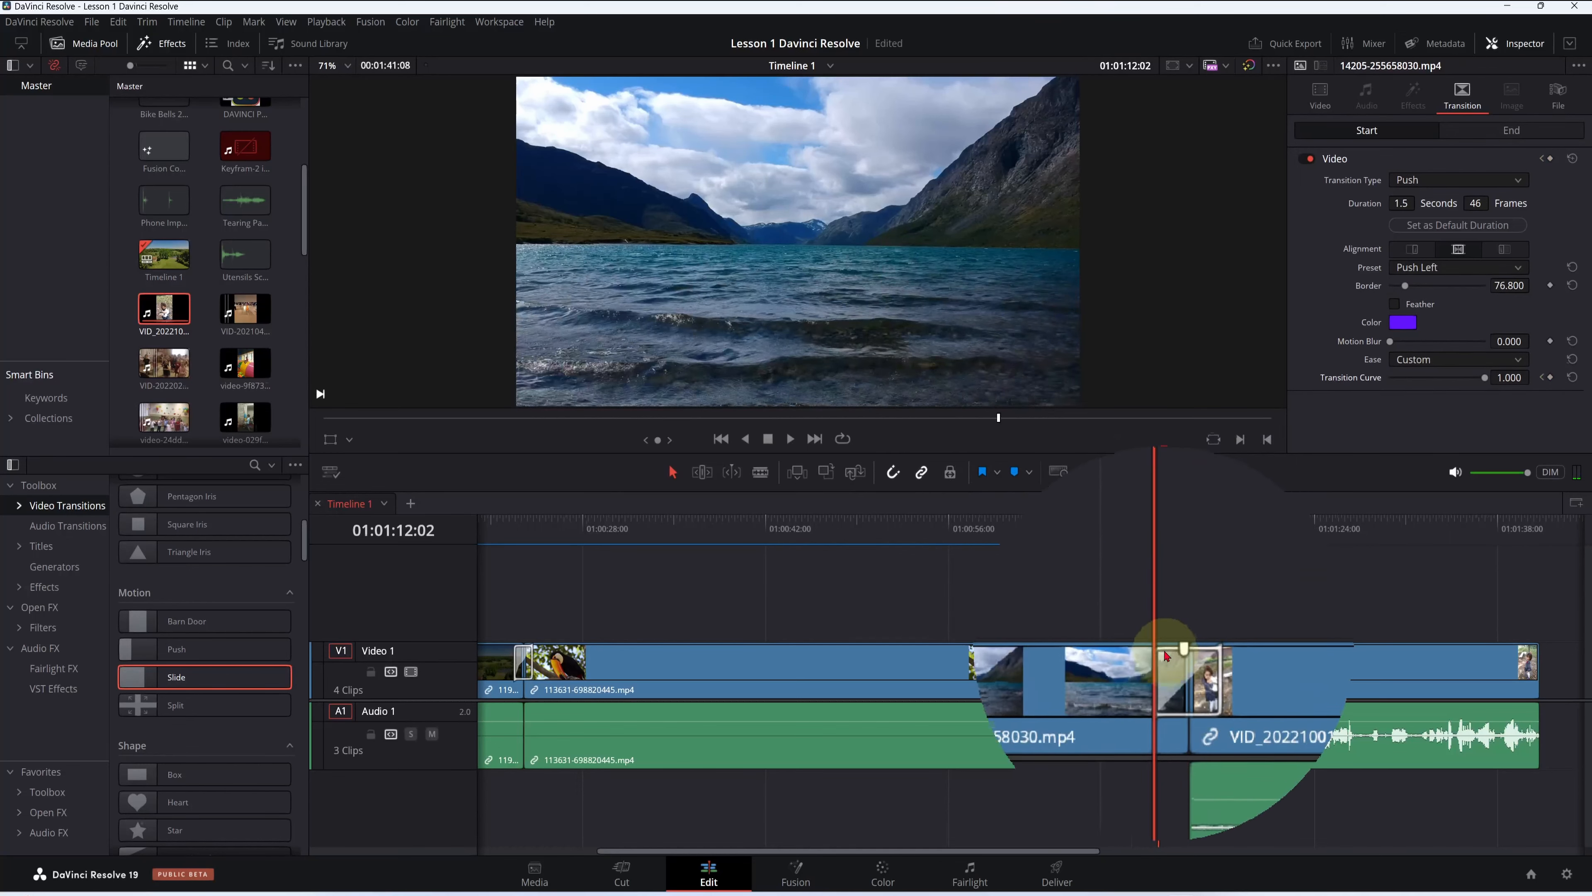
key("space")
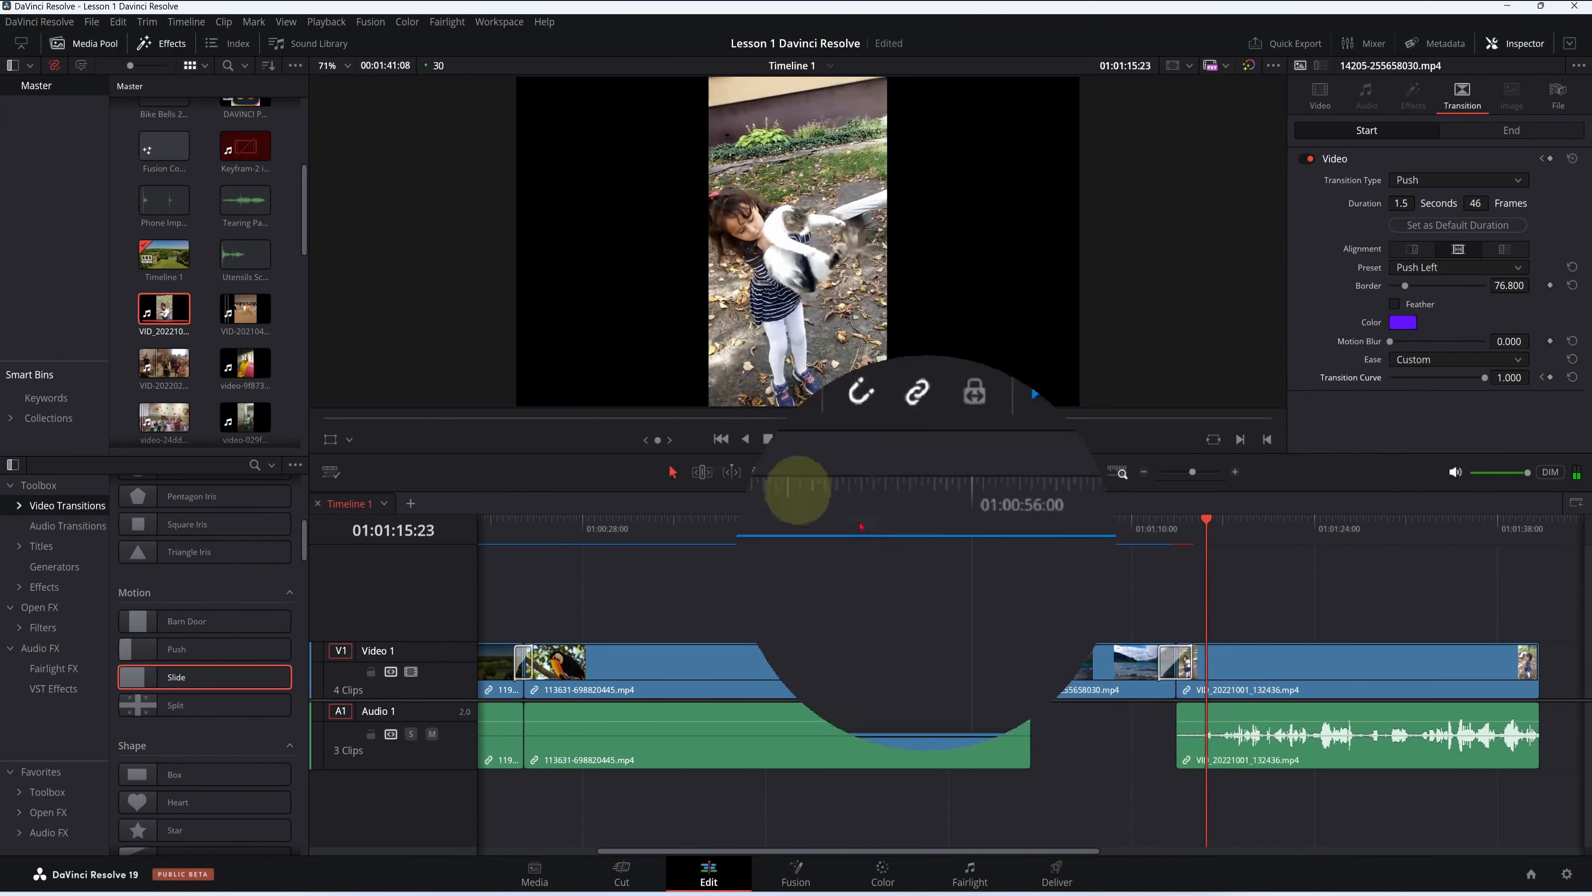
left_click(768, 441)
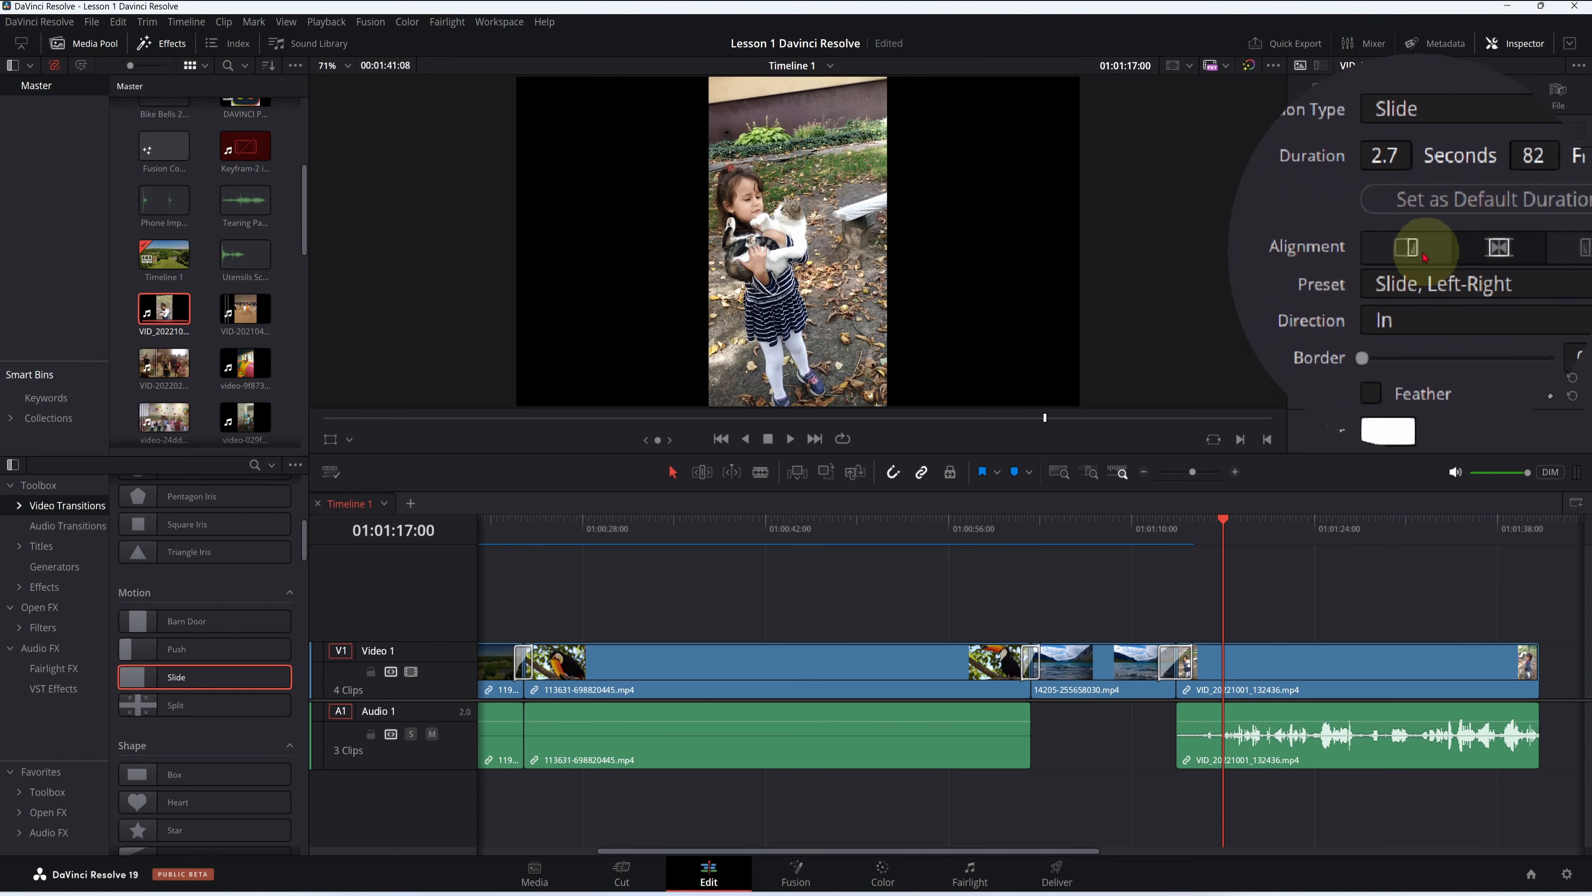
Align the Slide transition to end at the cut and place the playhead at 01:01:12:02, just before it
left_click_drag(1223, 526, 1176, 562)
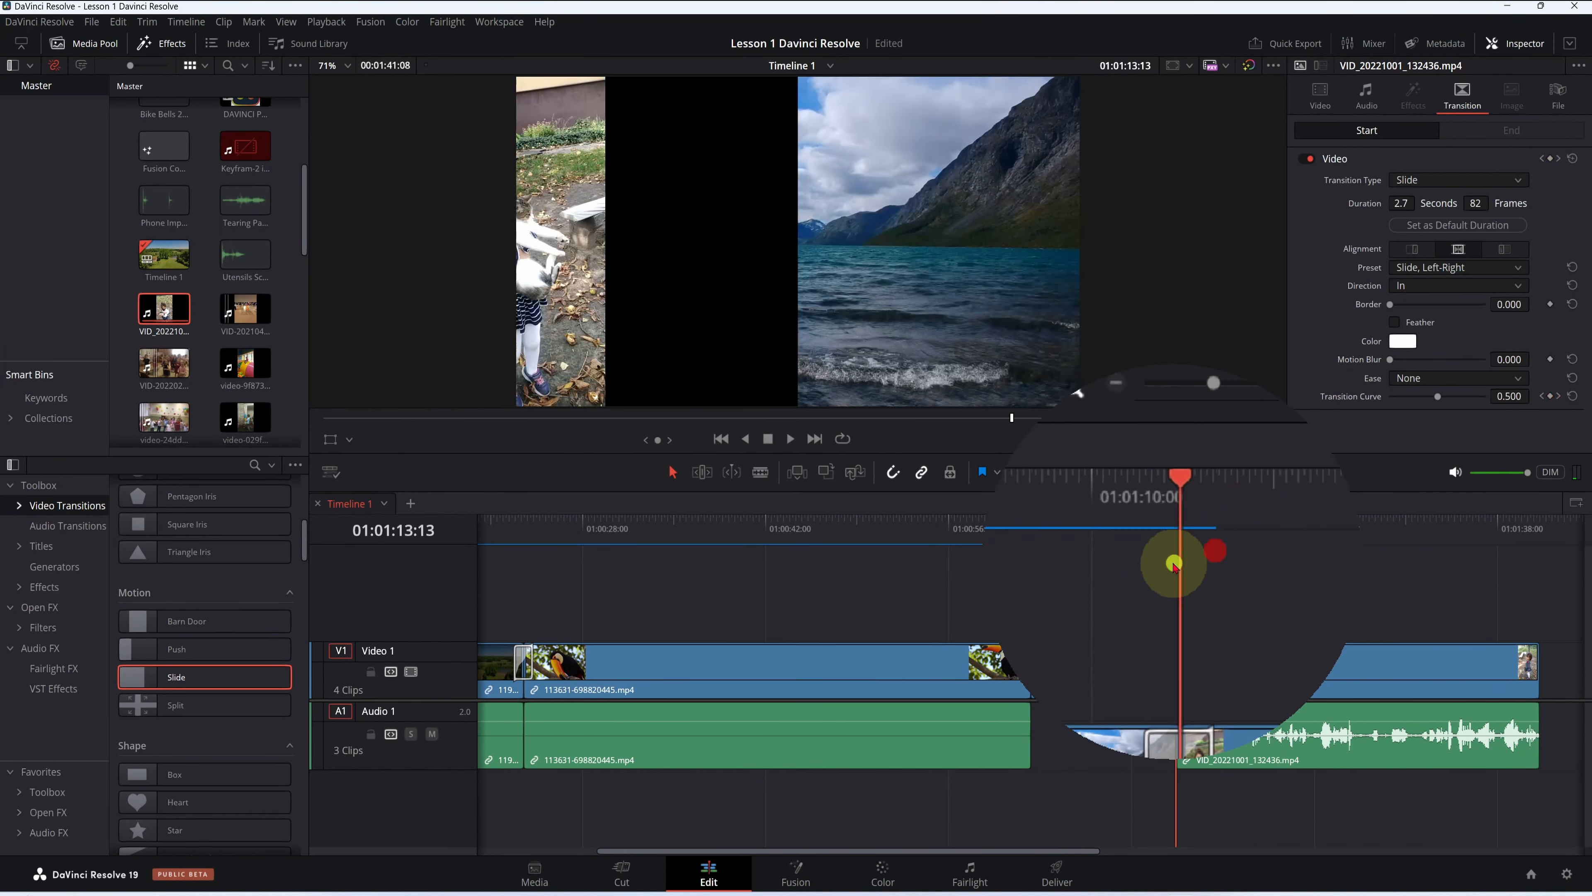
left_click(1410, 251)
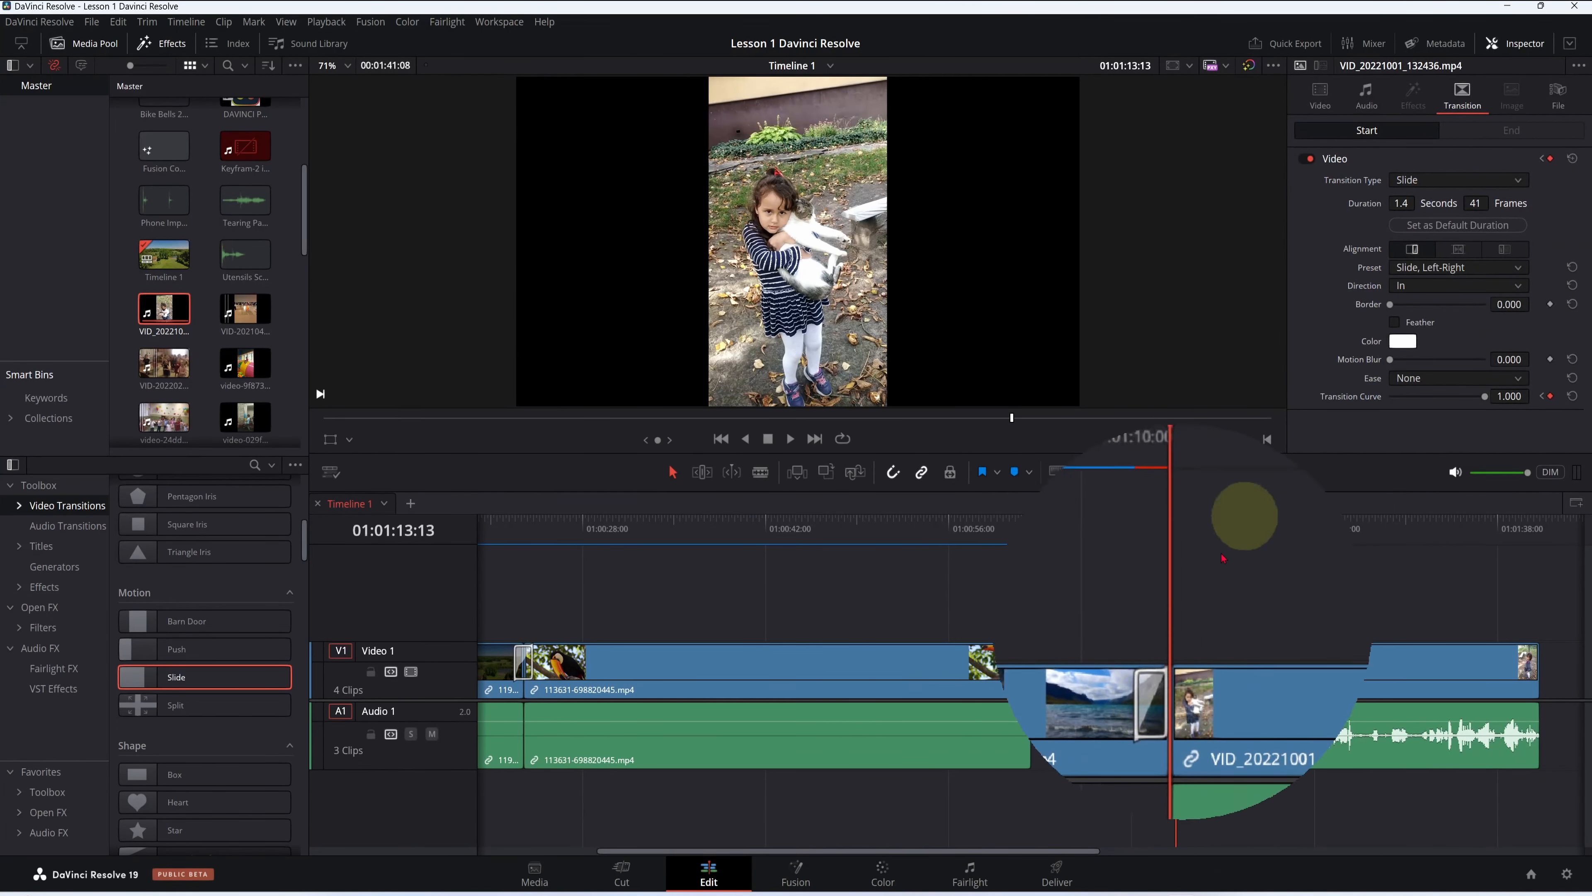
left_click_drag(1172, 569, 1155, 572)
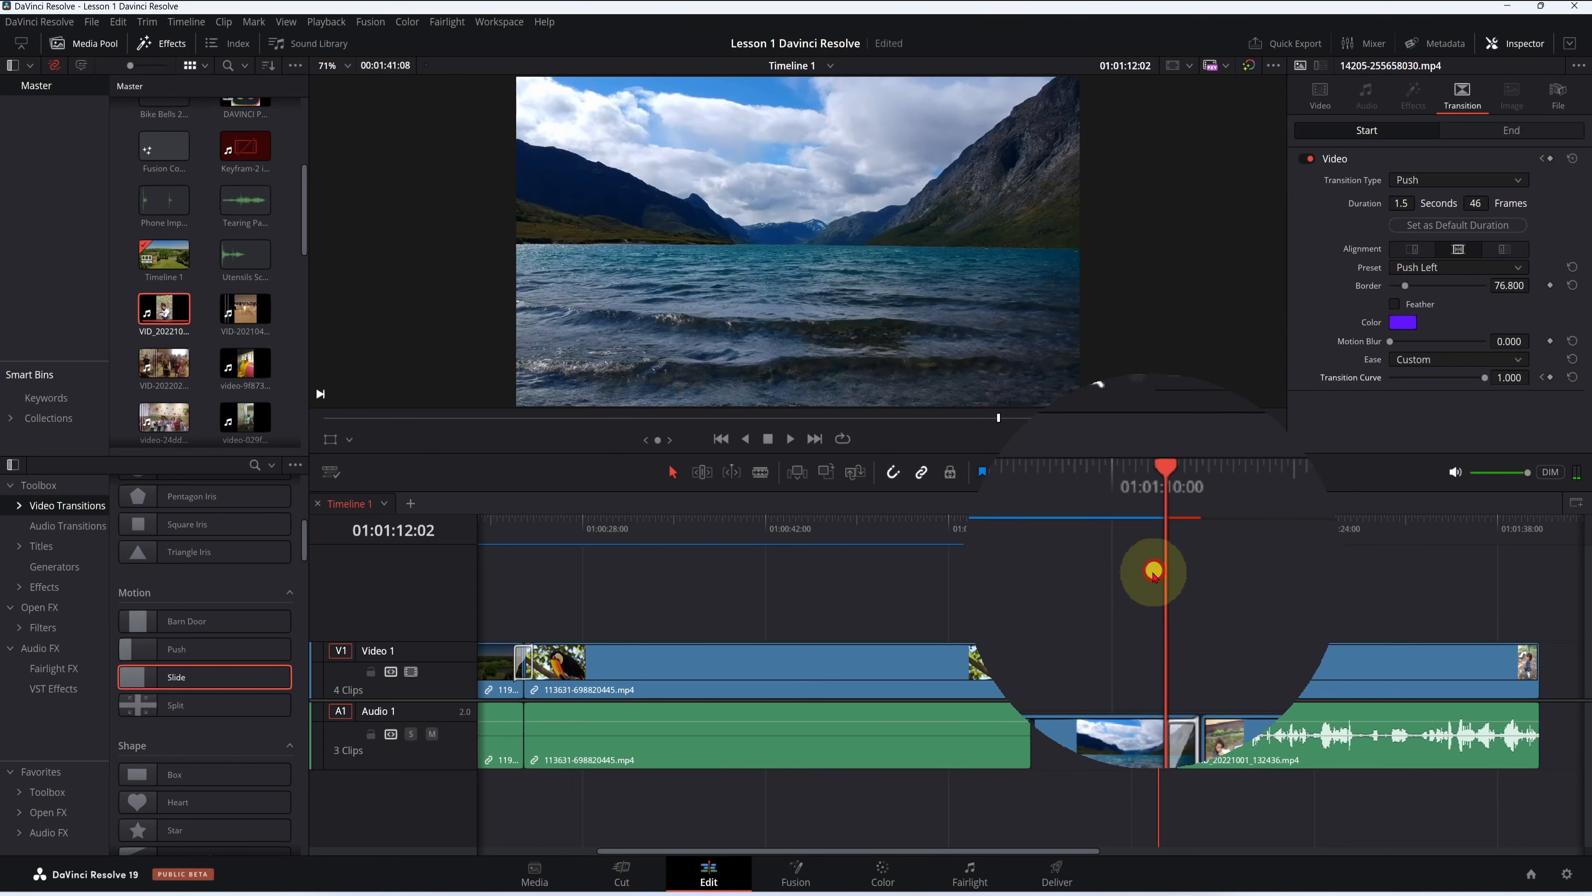
Play through the Slide transition from 01:01:12:02 and change its alignment to centered on the cut
key("space")
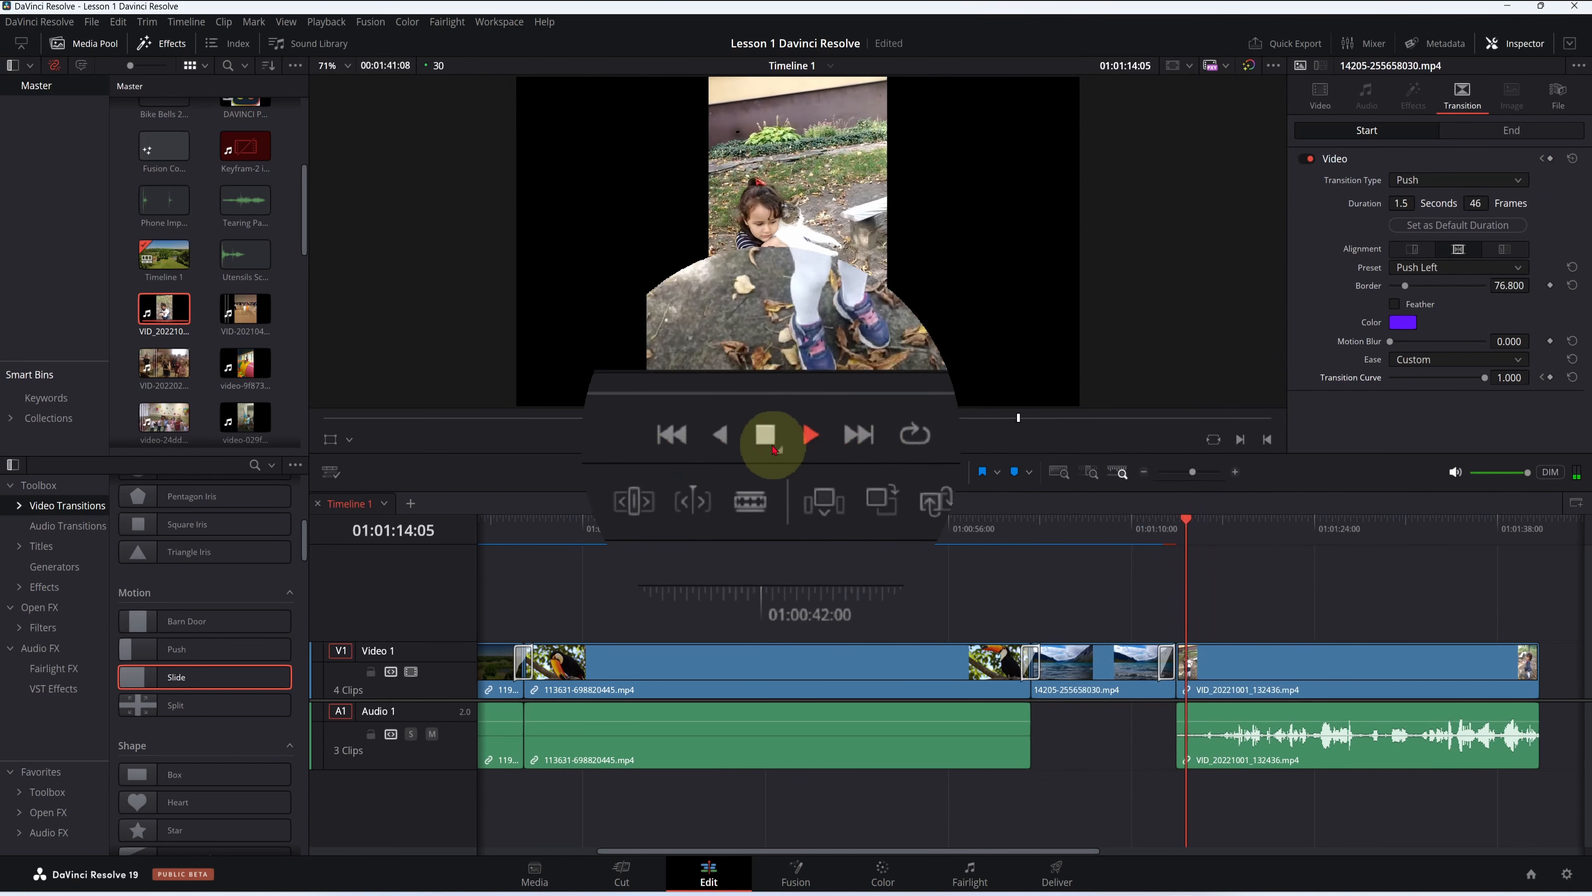
left_click(775, 449)
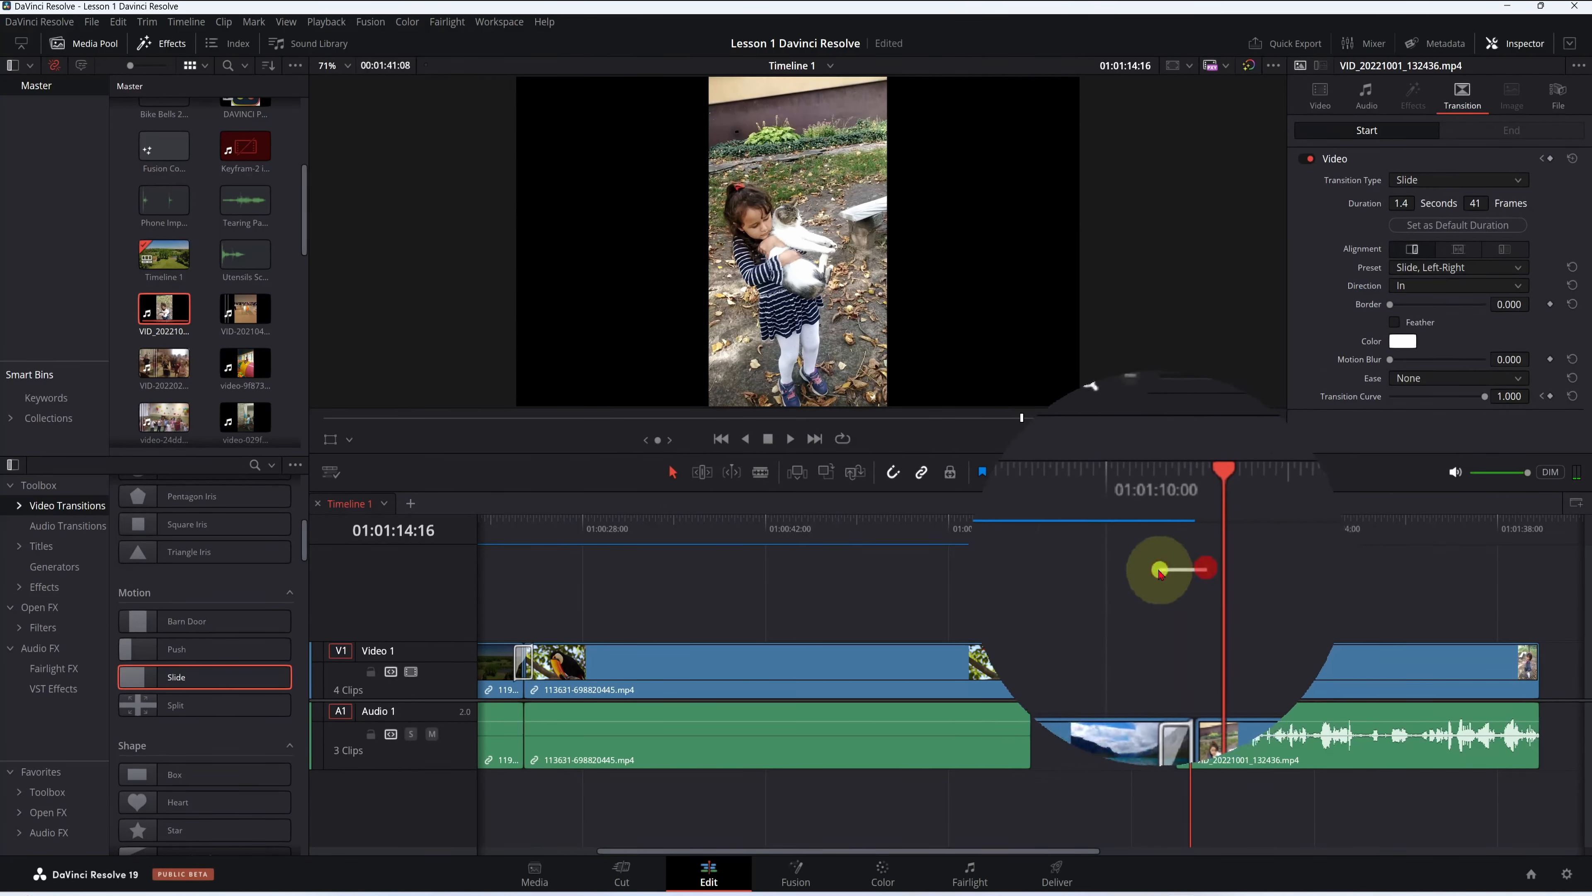
left_click(1506, 250)
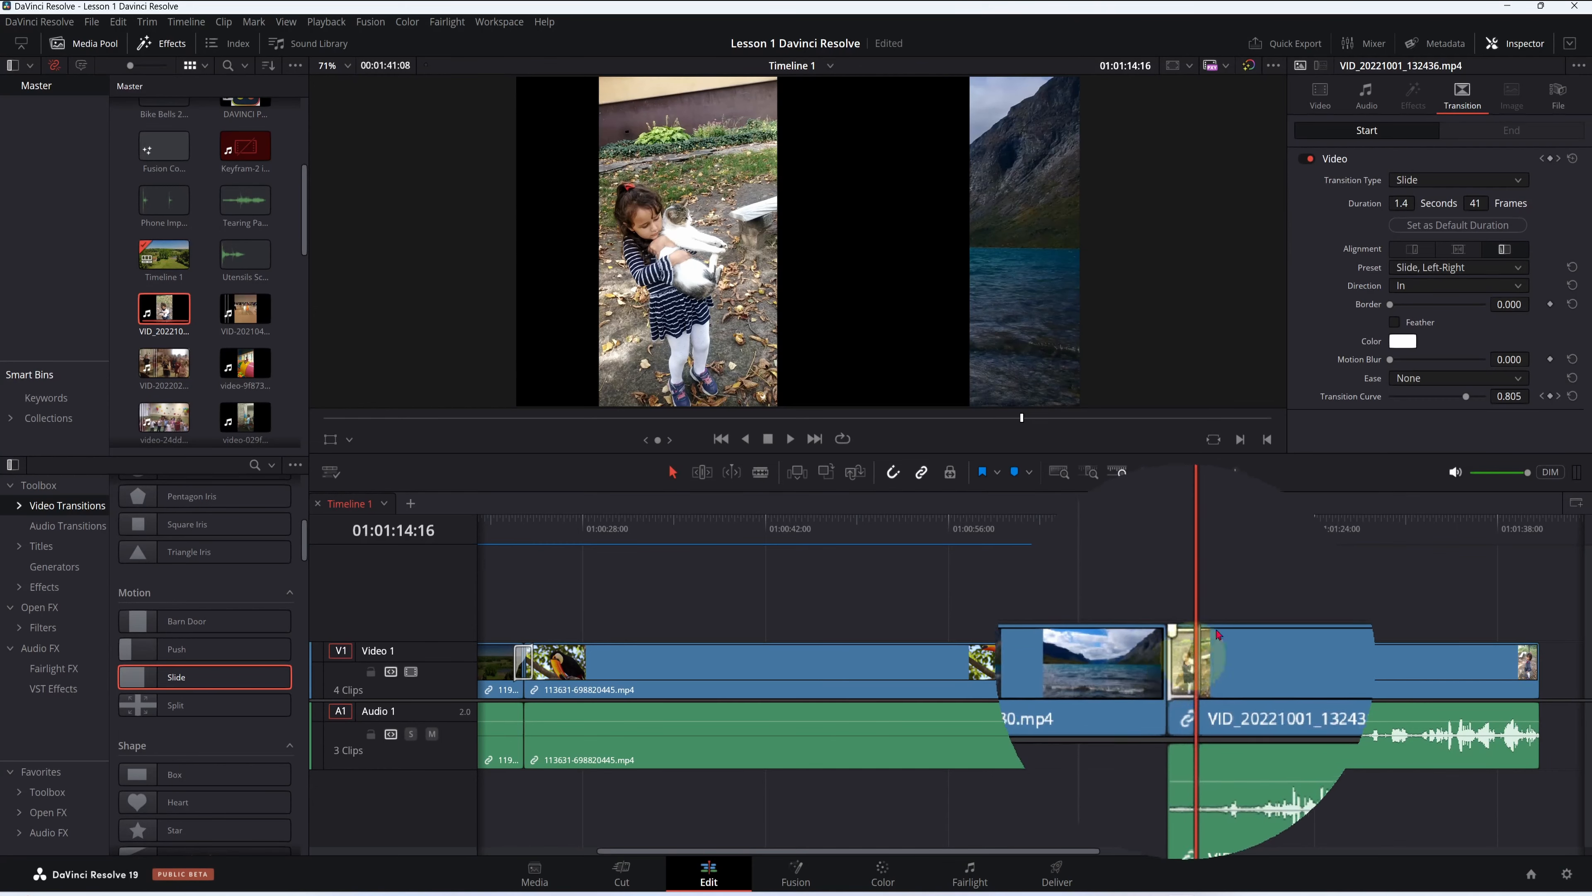
left_click(1458, 249)
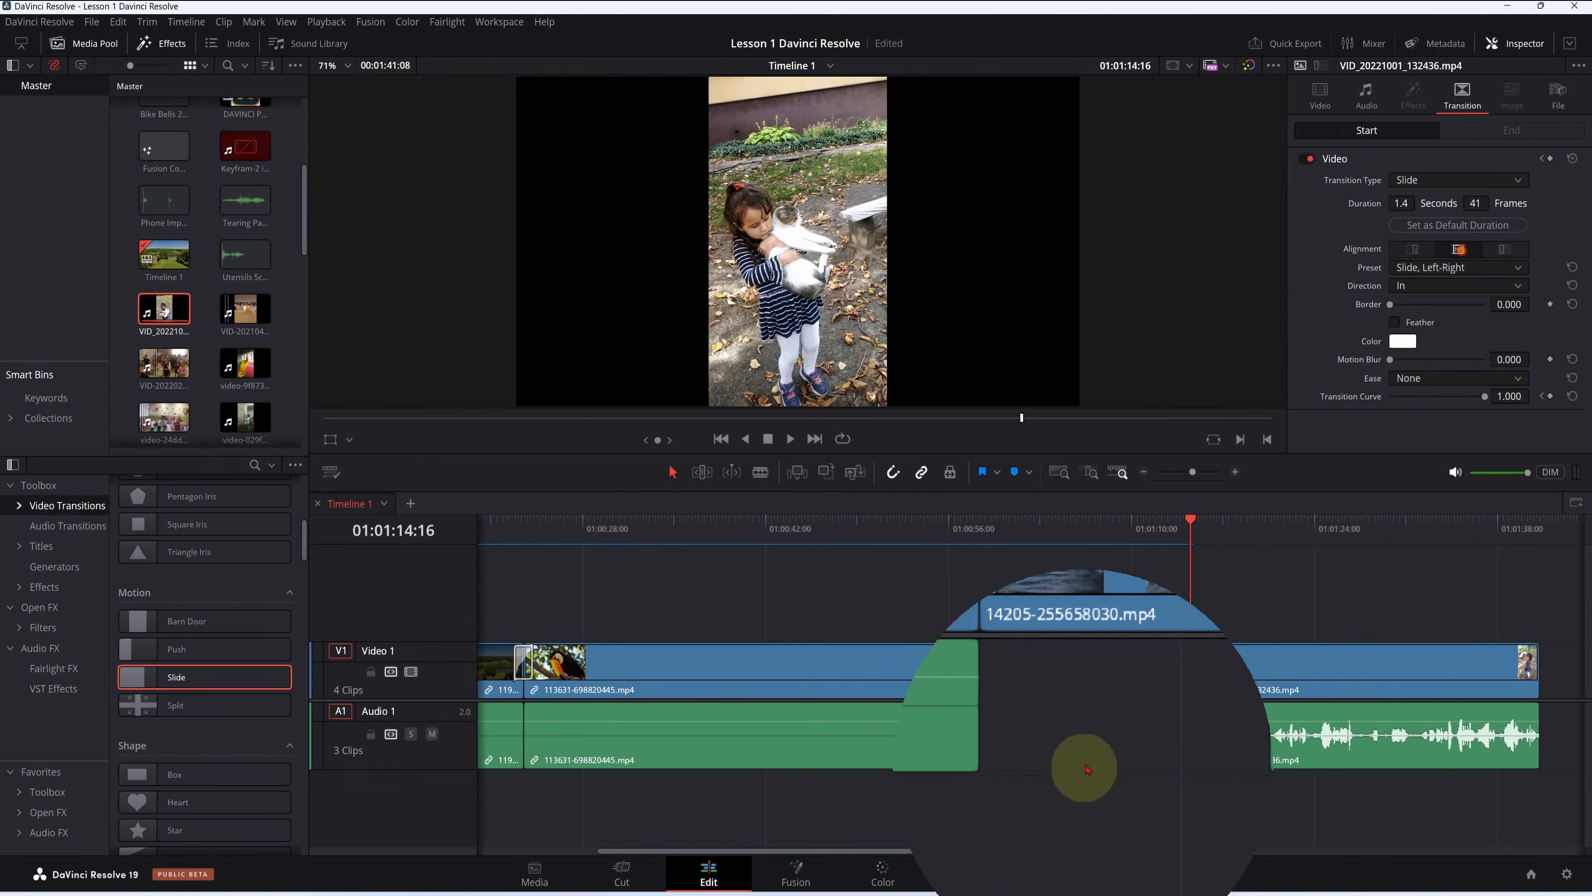
Play the centered Slide transition from 01:01:11:28 and stop playback after it
left_click_drag(1190, 639, 1160, 651)
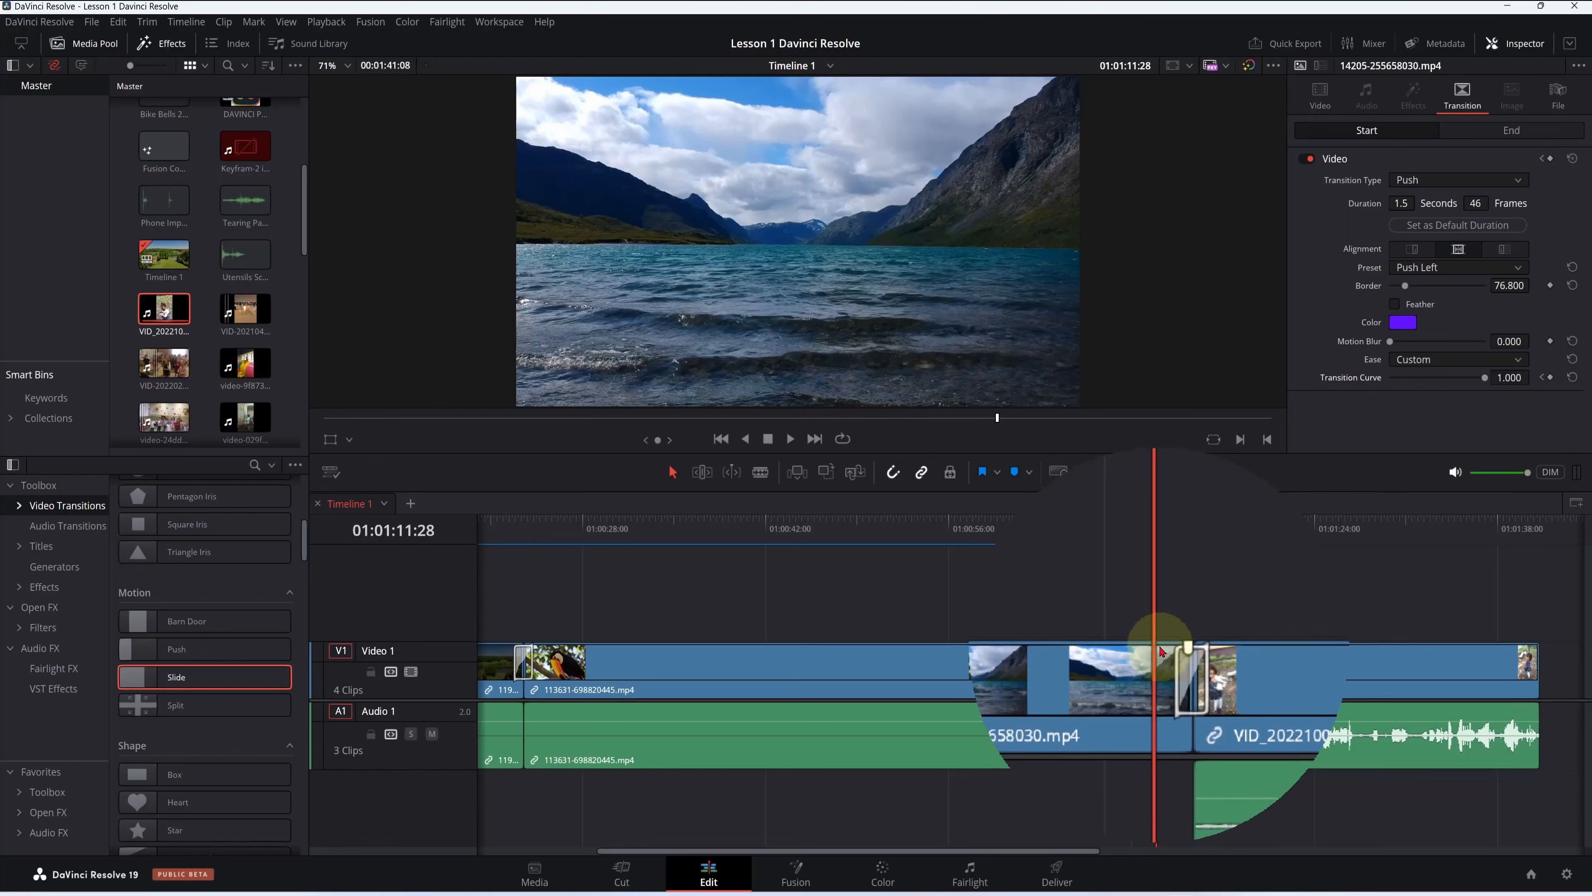
key("space")
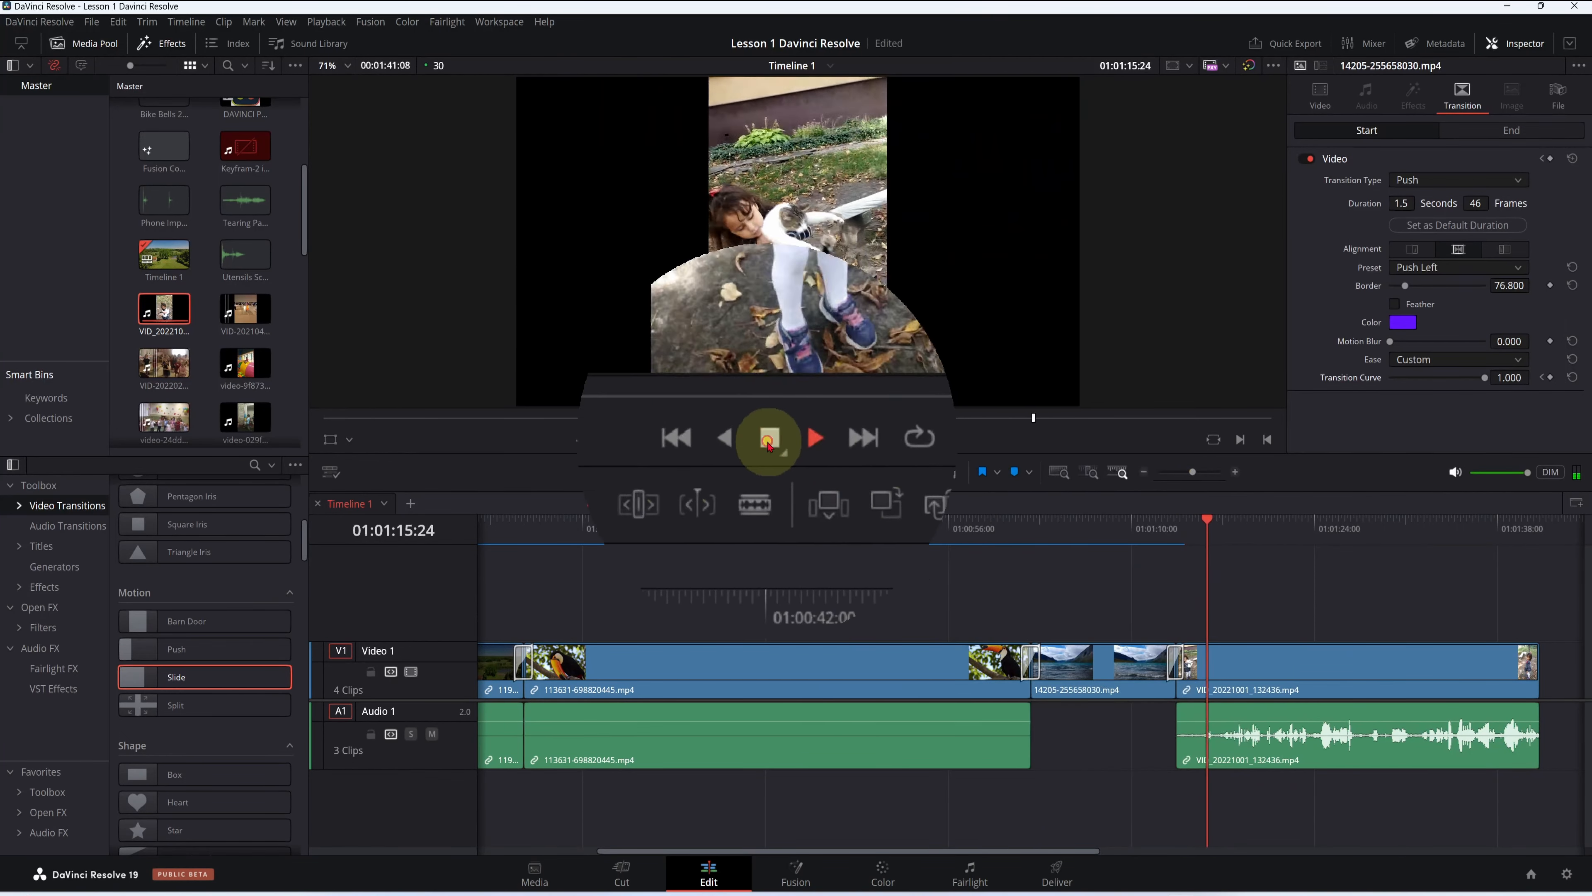
left_click(767, 439)
Place the playhead at 01:01:13:13 inside the Slide transition and set its ease to In & Out
left_click_drag(1209, 587, 1165, 597)
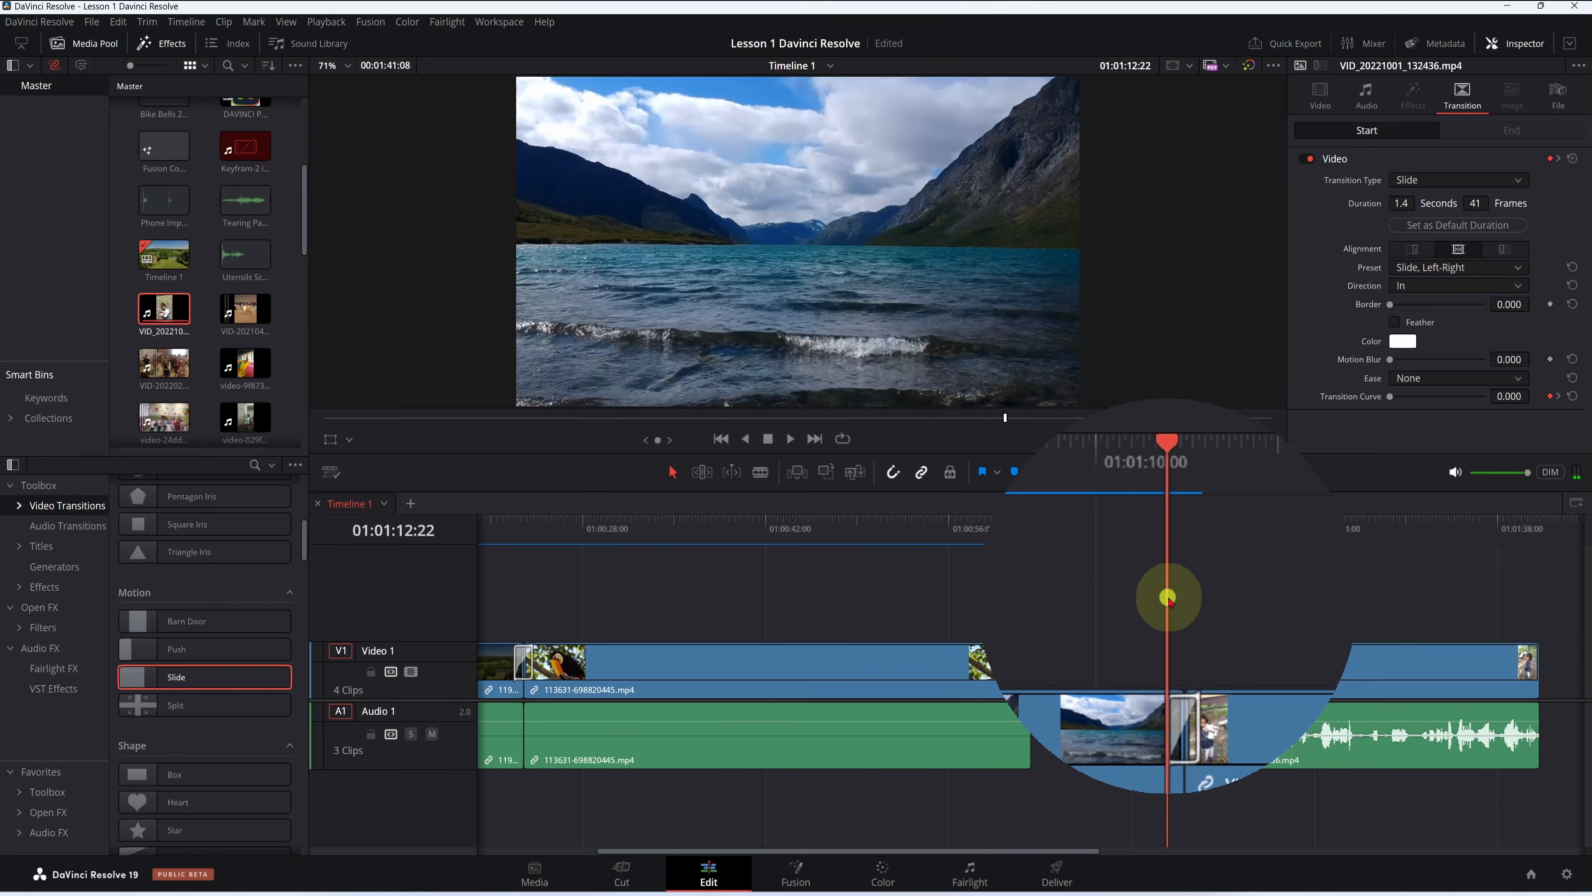
left_click_drag(1191, 573, 1179, 573)
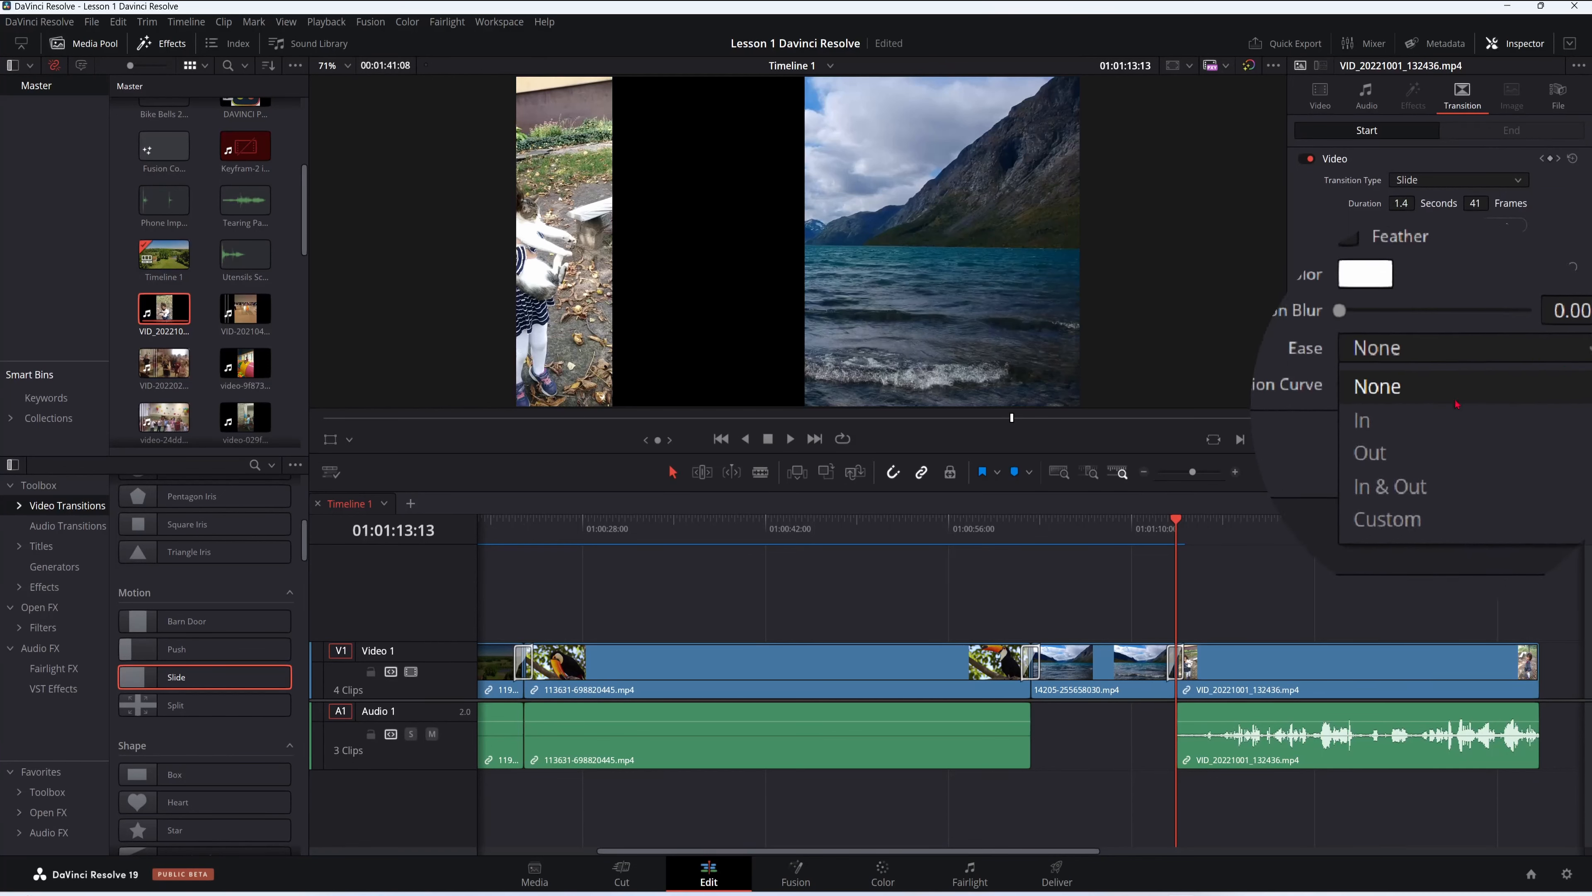
left_click(1510, 384)
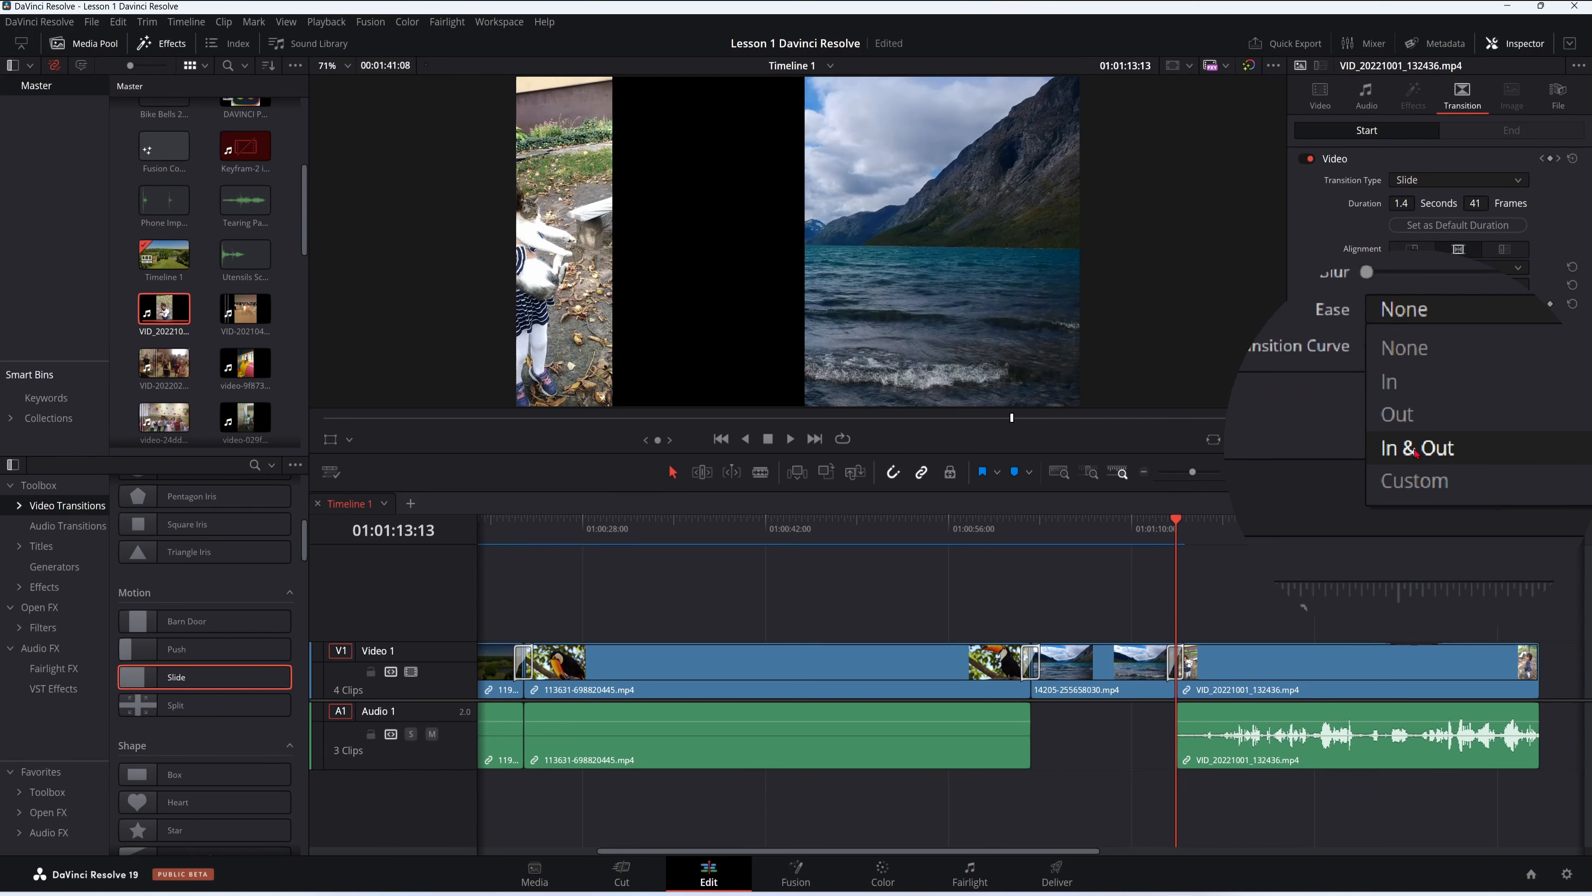
left_click(1416, 453)
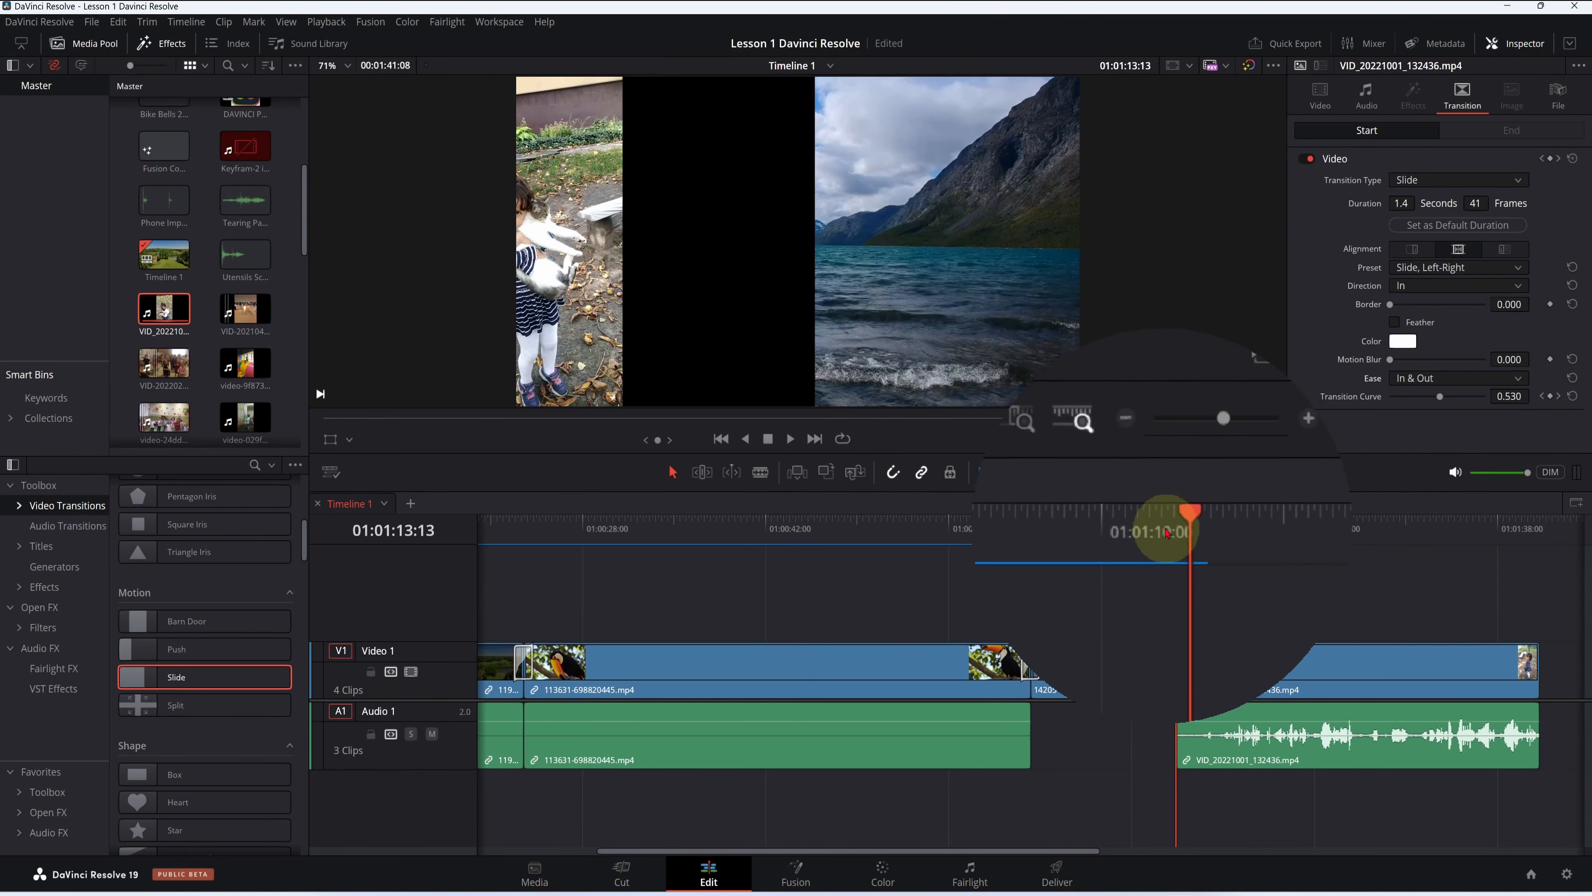
Play the eased Slide transition from 01:01:11:05 and stop playback after it
left_click_drag(1176, 528, 1146, 526)
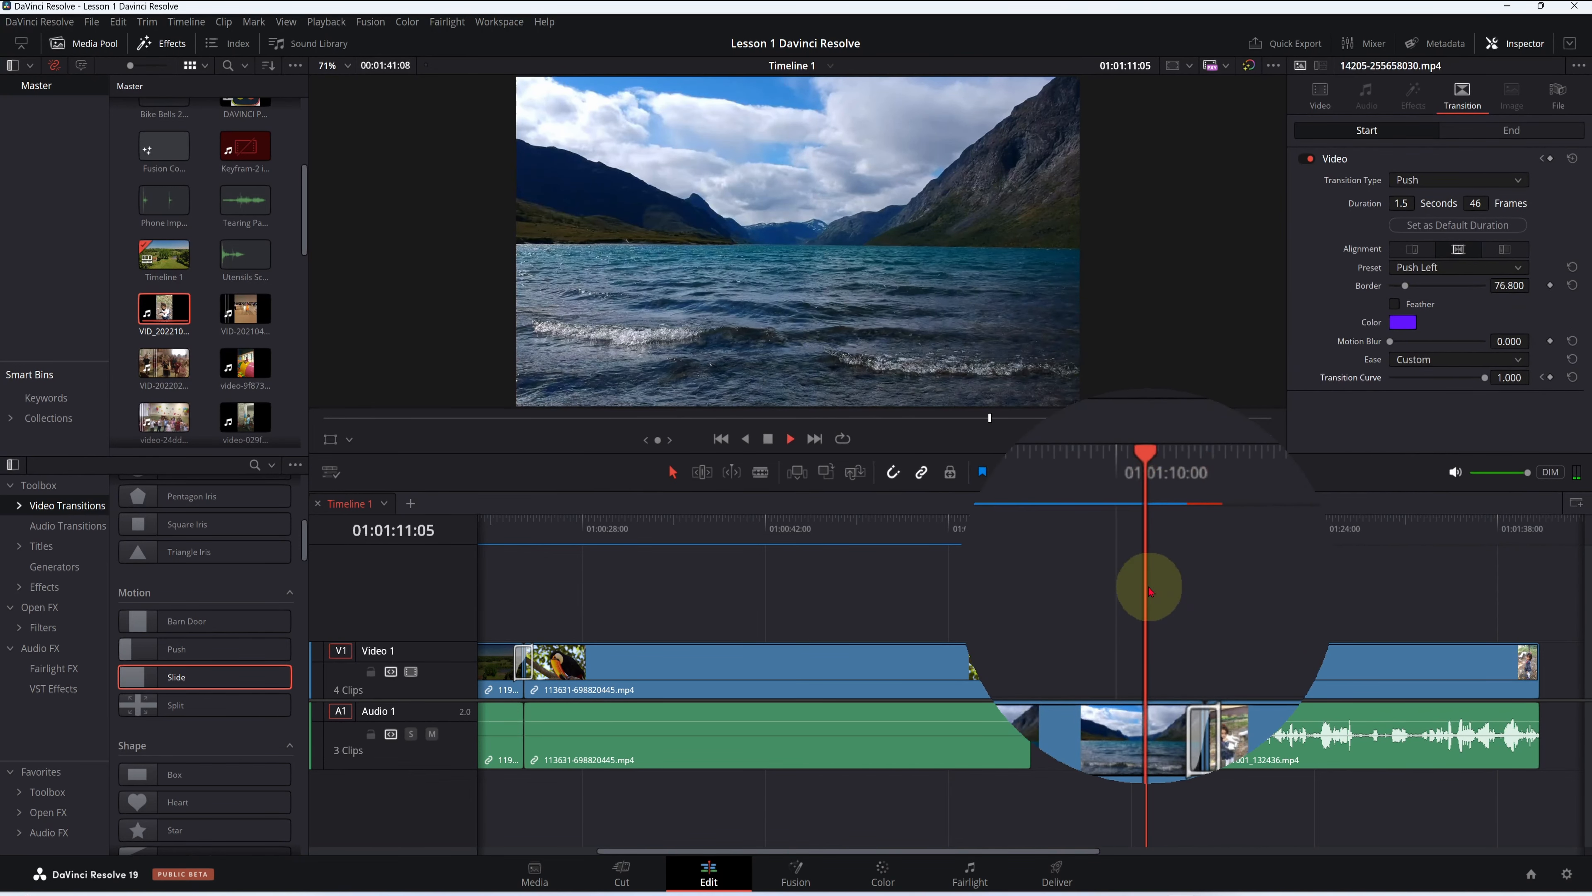
key("space")
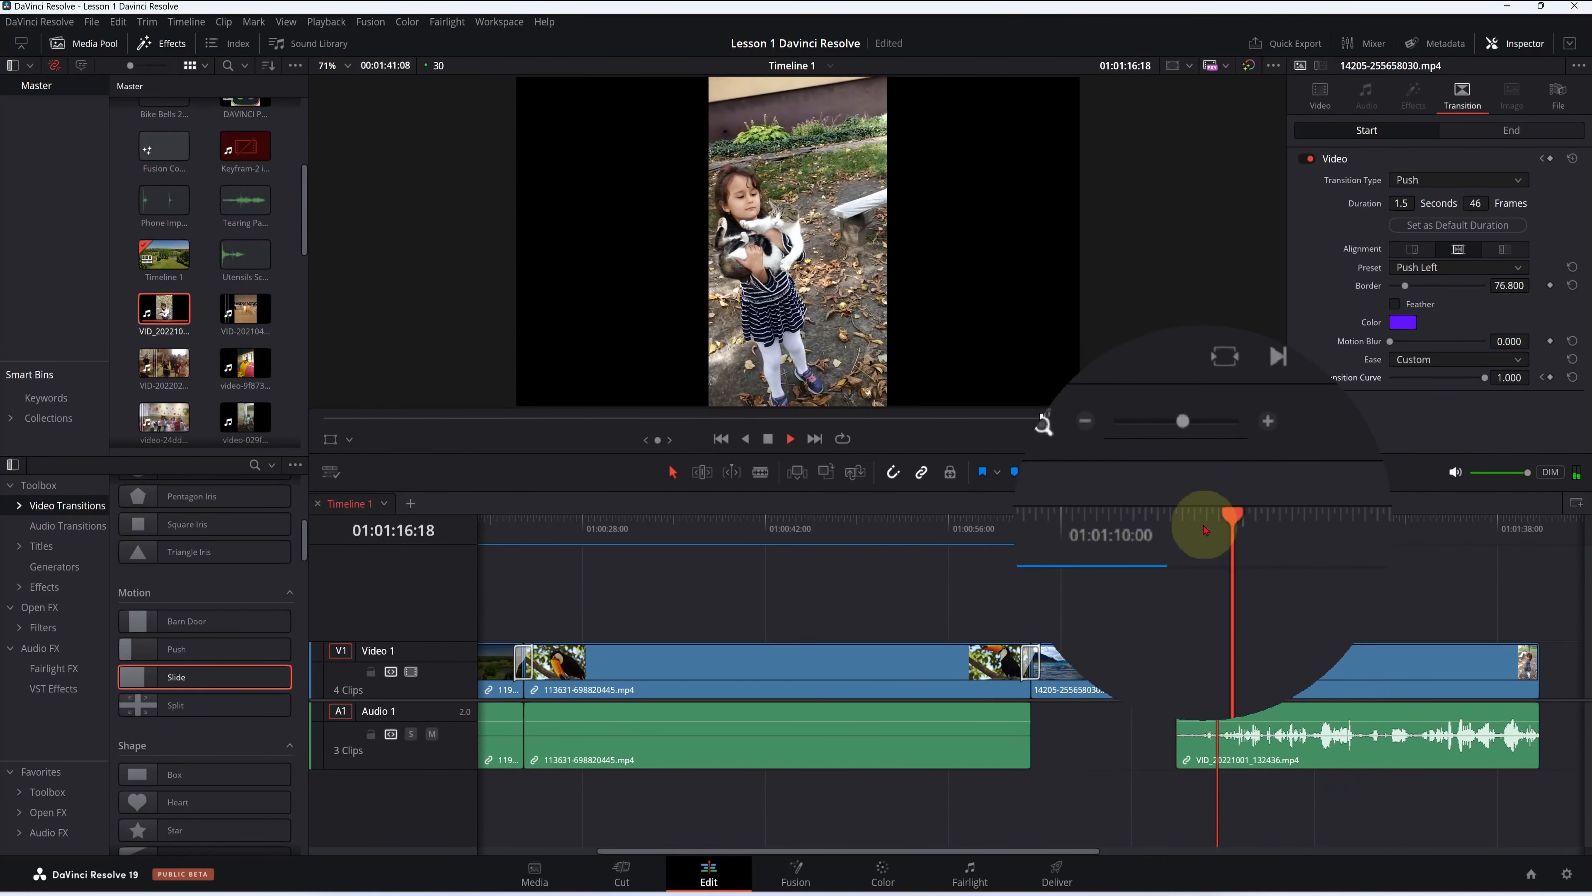
left_click(769, 441)
Return the playhead to 01:01:13:13, try a transition curve value of 0.641, and reset the curve
left_click(1167, 582)
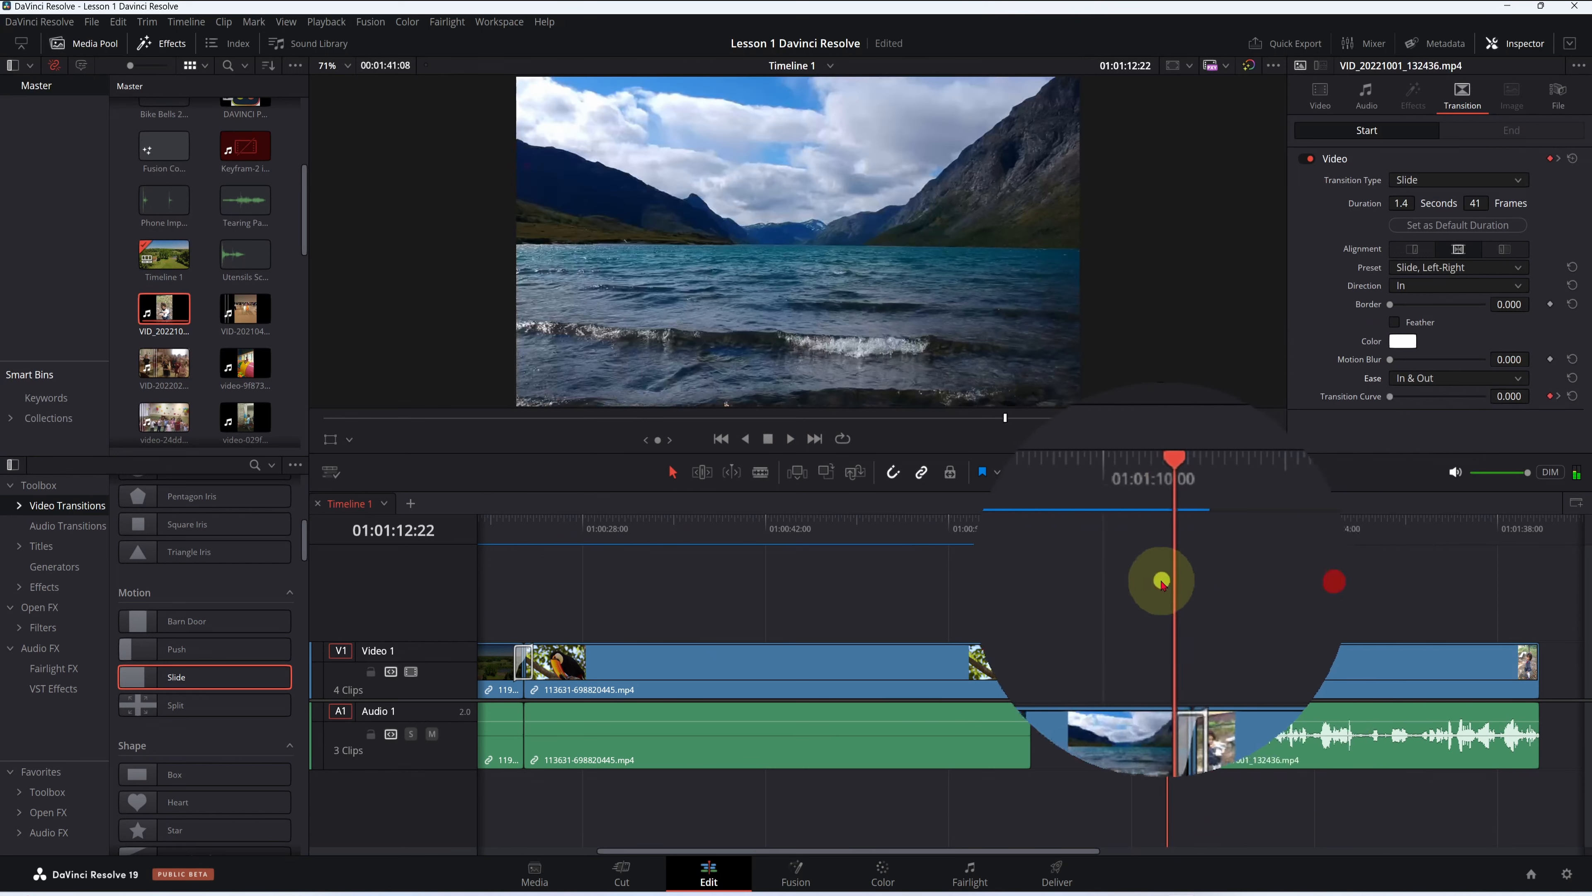
left_click_drag(1167, 582, 1175, 580)
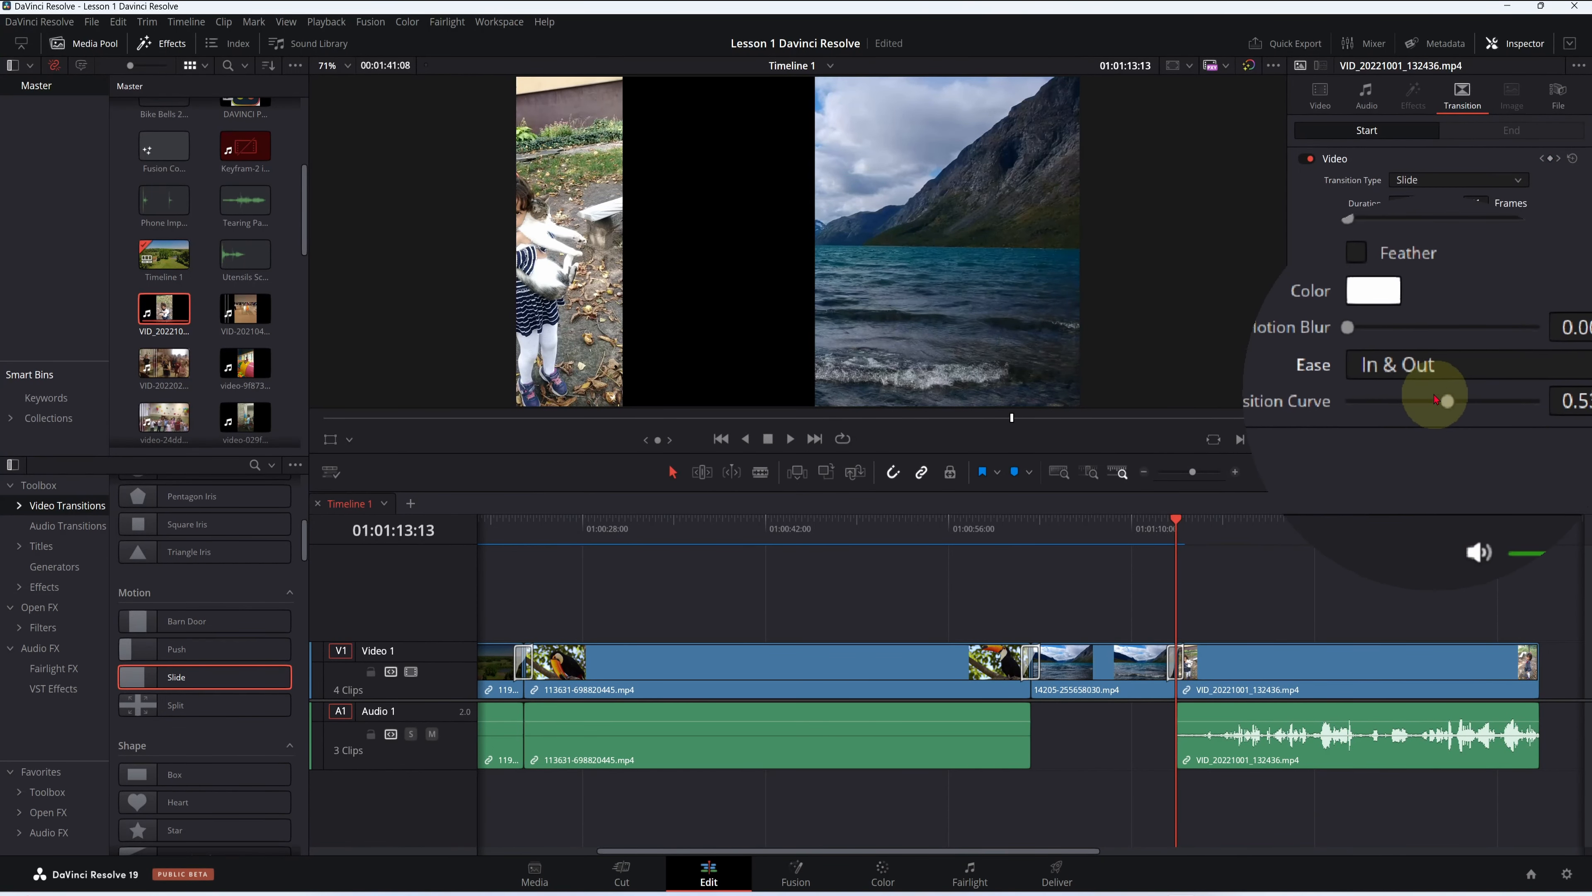
mouse_move(1441, 402)
left_mouse_down()
mouse_move(1503, 404)
mouse_move(1452, 401)
left_mouse_up()
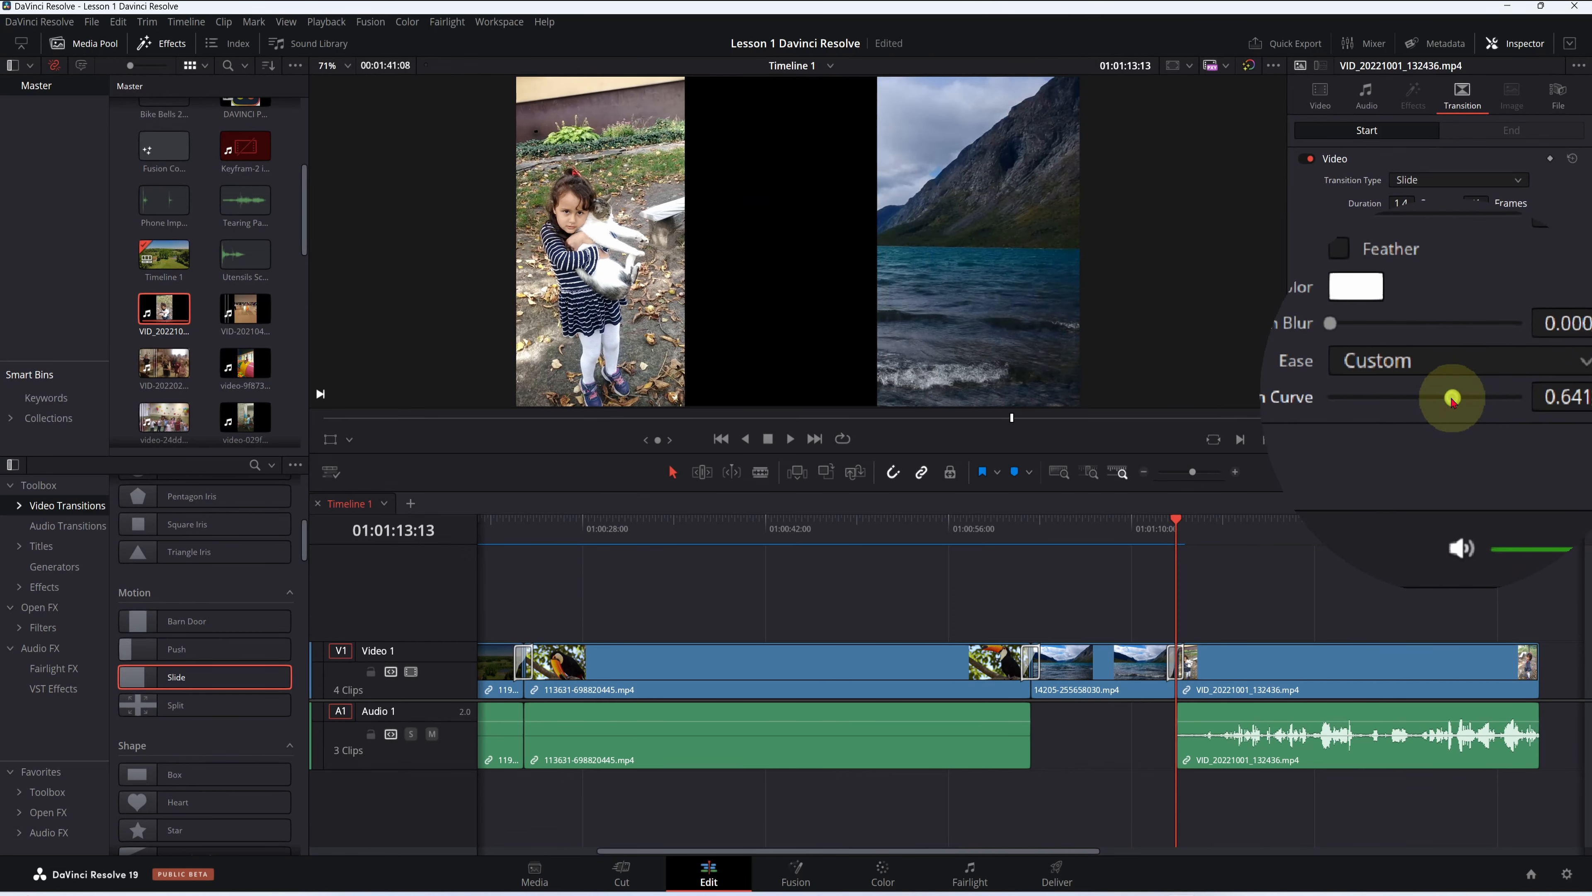
left_click(1573, 397)
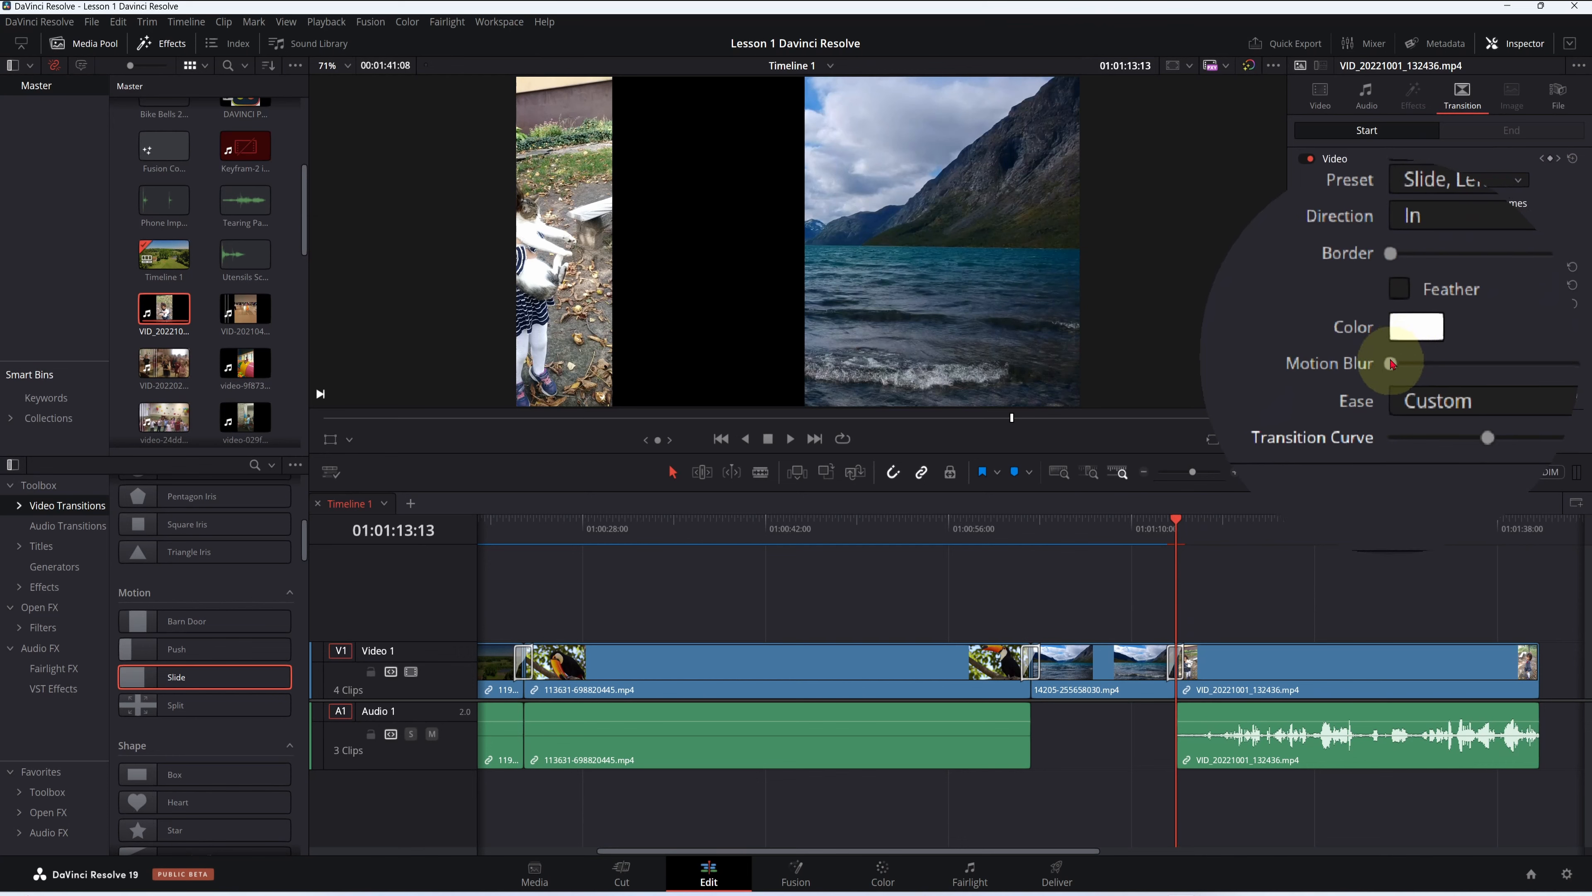
Give the Slide transition a bright pink border with a width of 51.300
left_click(1403, 341)
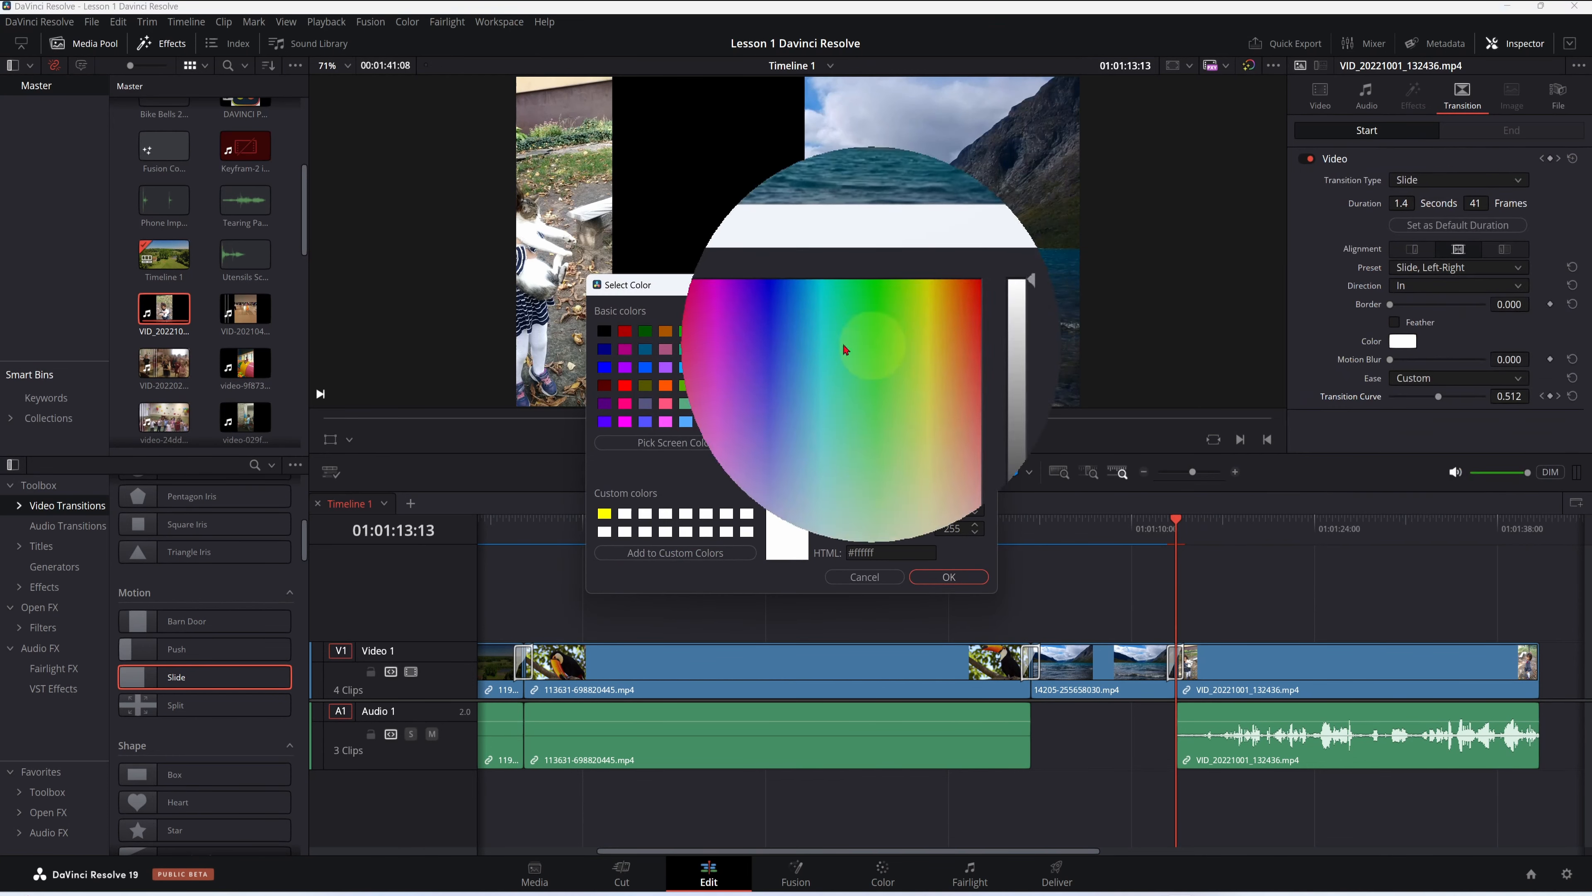
left_click(788, 333)
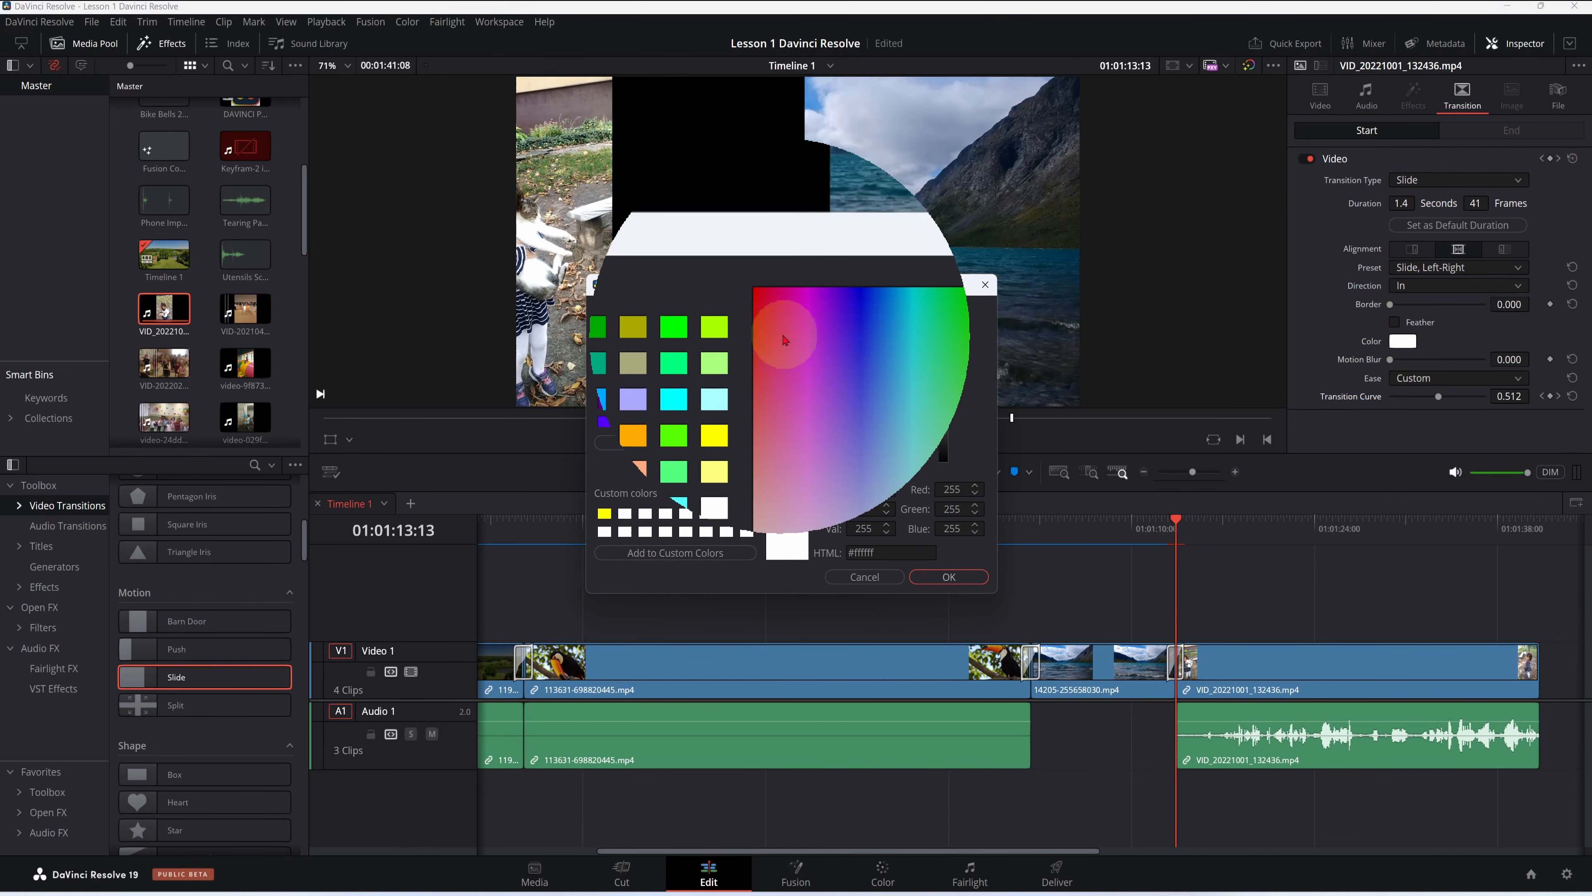
left_click(943, 575)
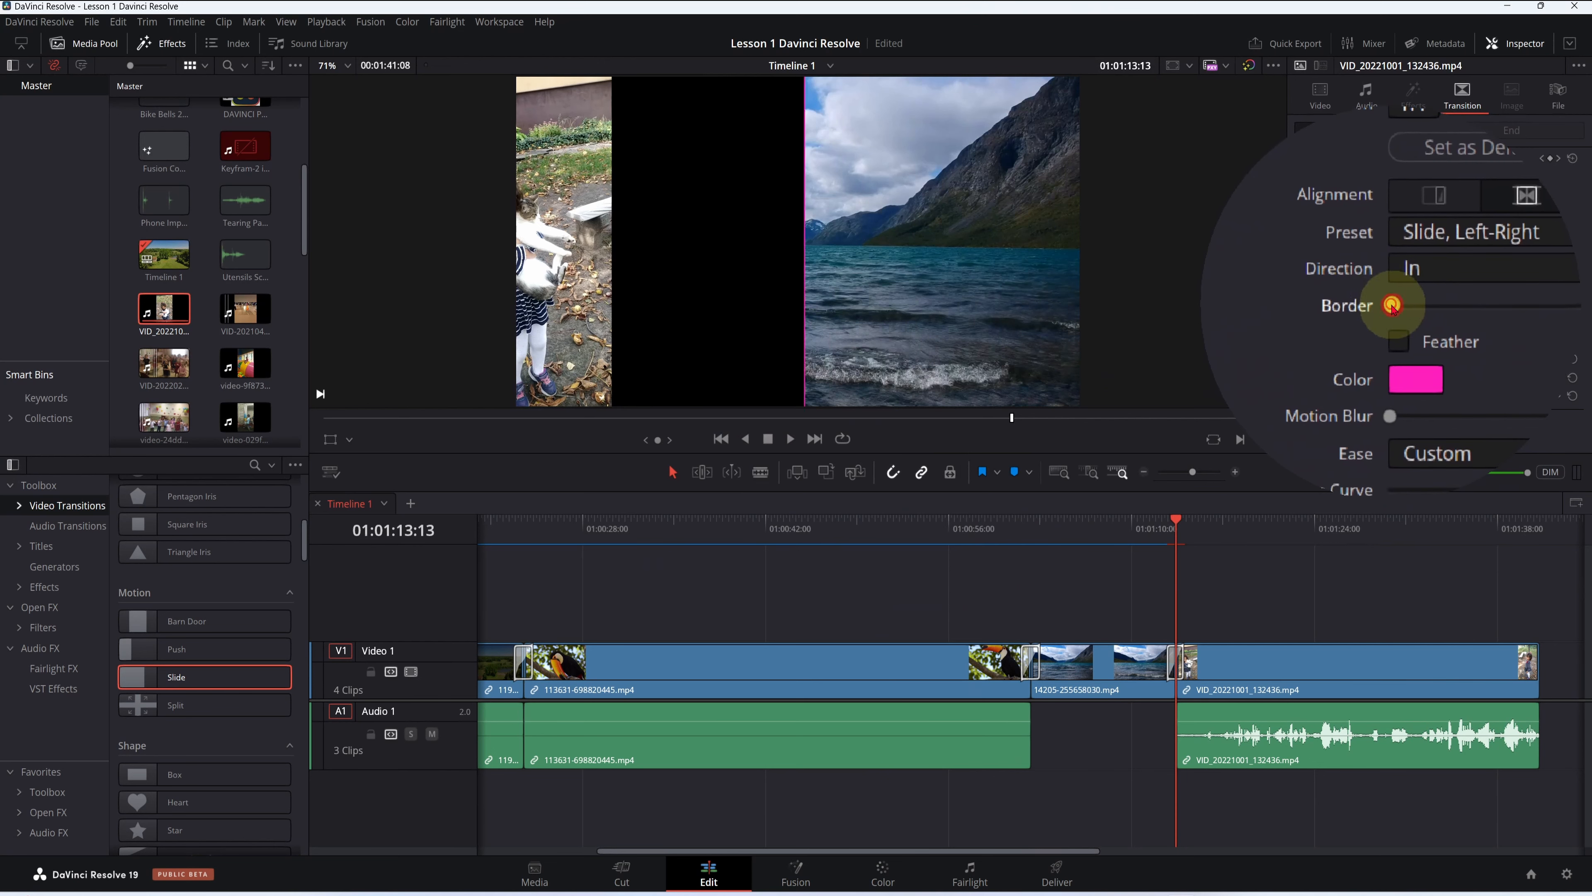
left_click_drag(1392, 305, 1400, 305)
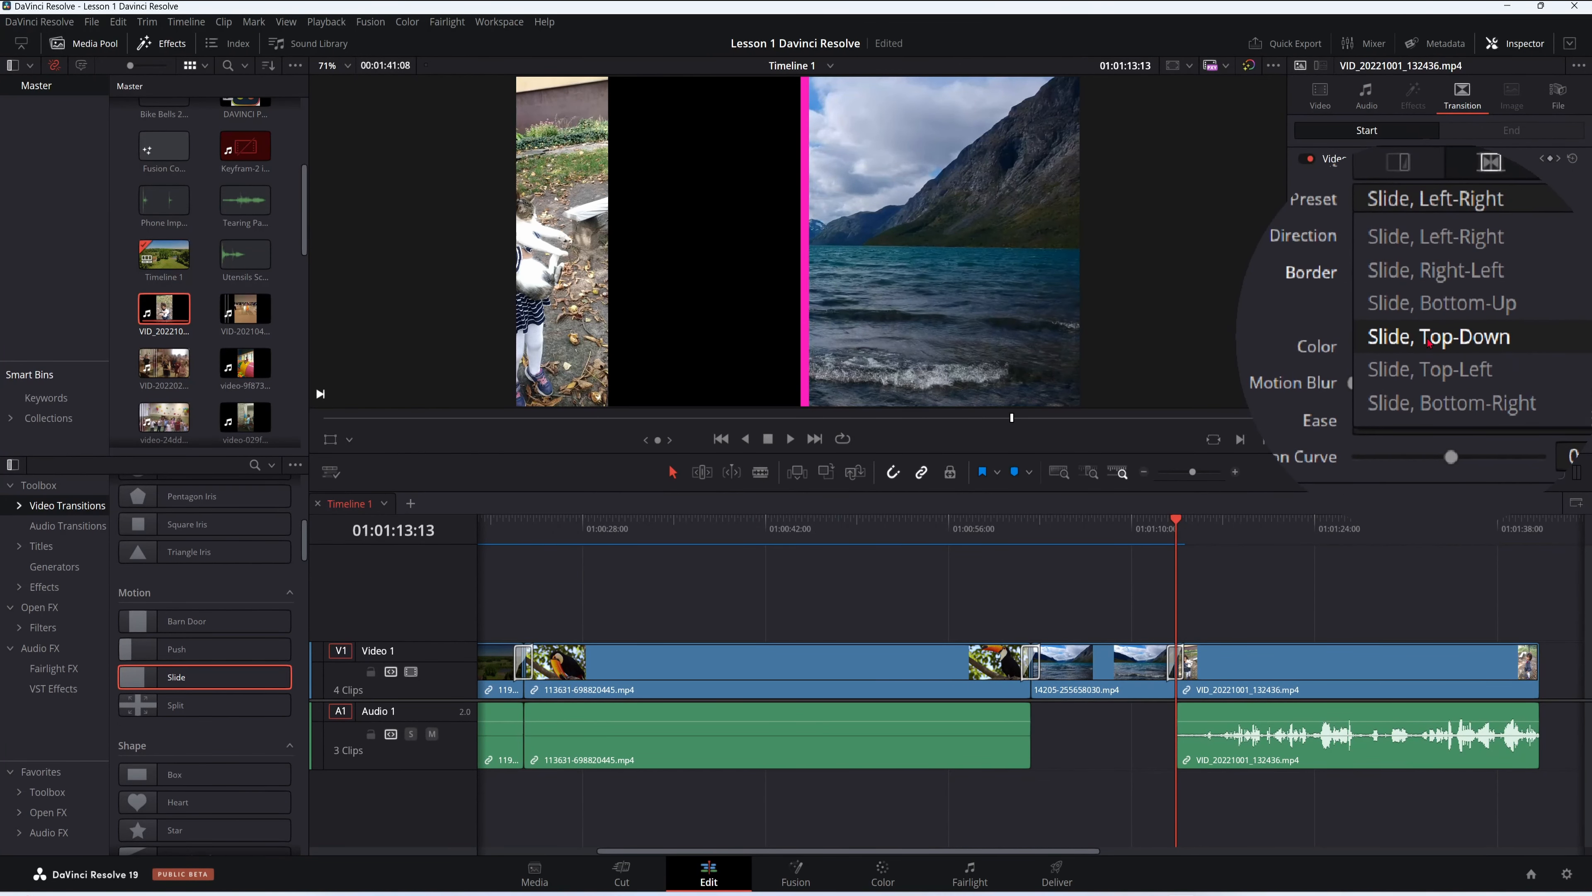
Try the Slide, Top-Down preset on the transition, then switch it to Slide, Right-Left
left_click(1428, 339)
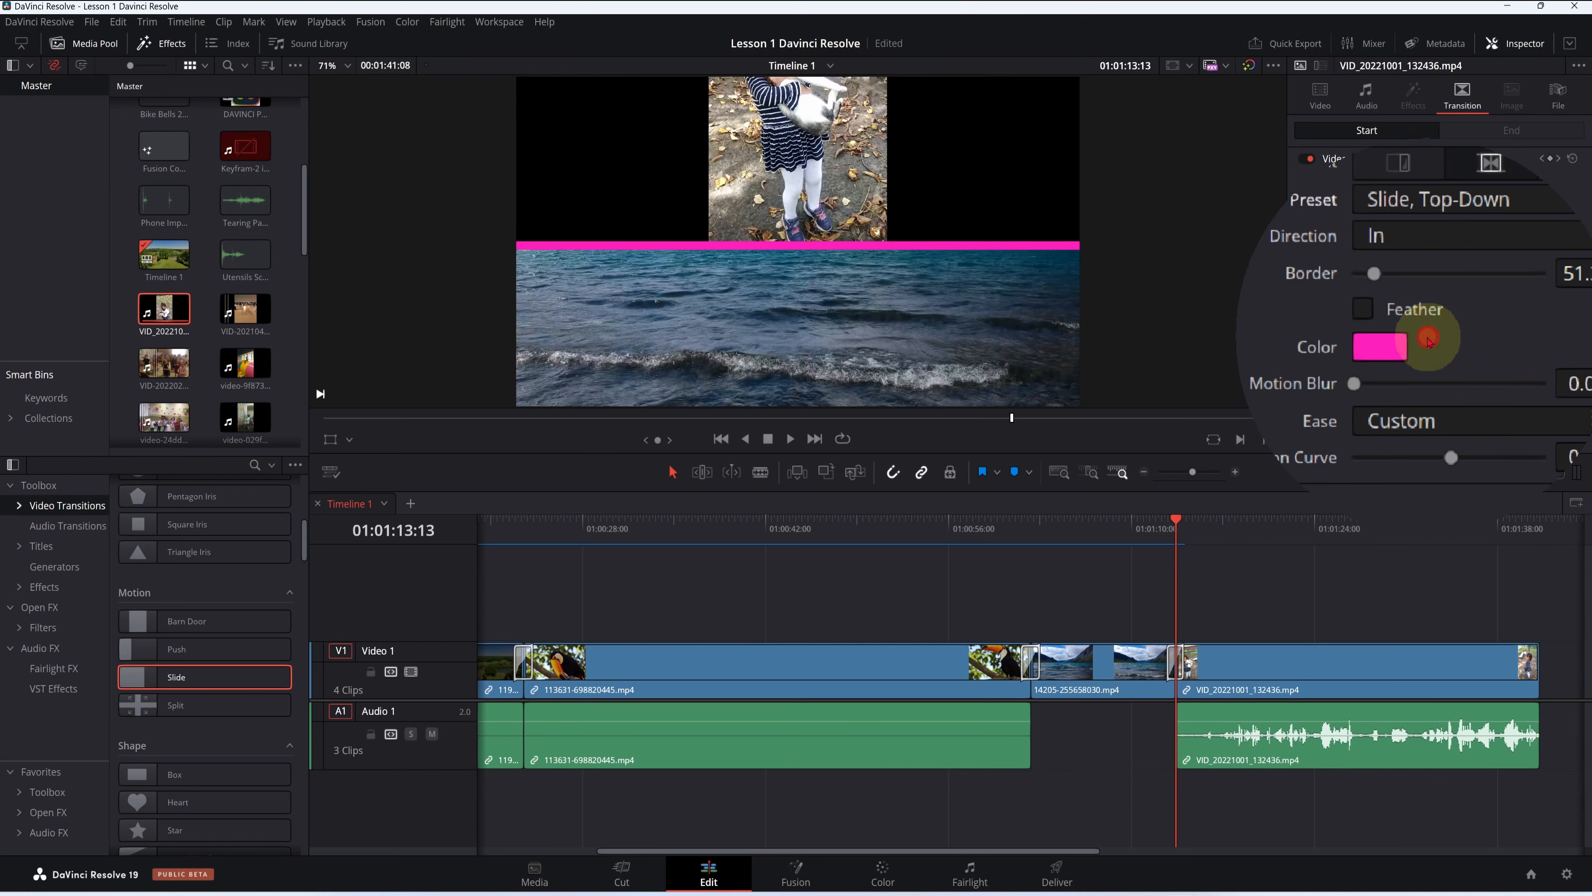
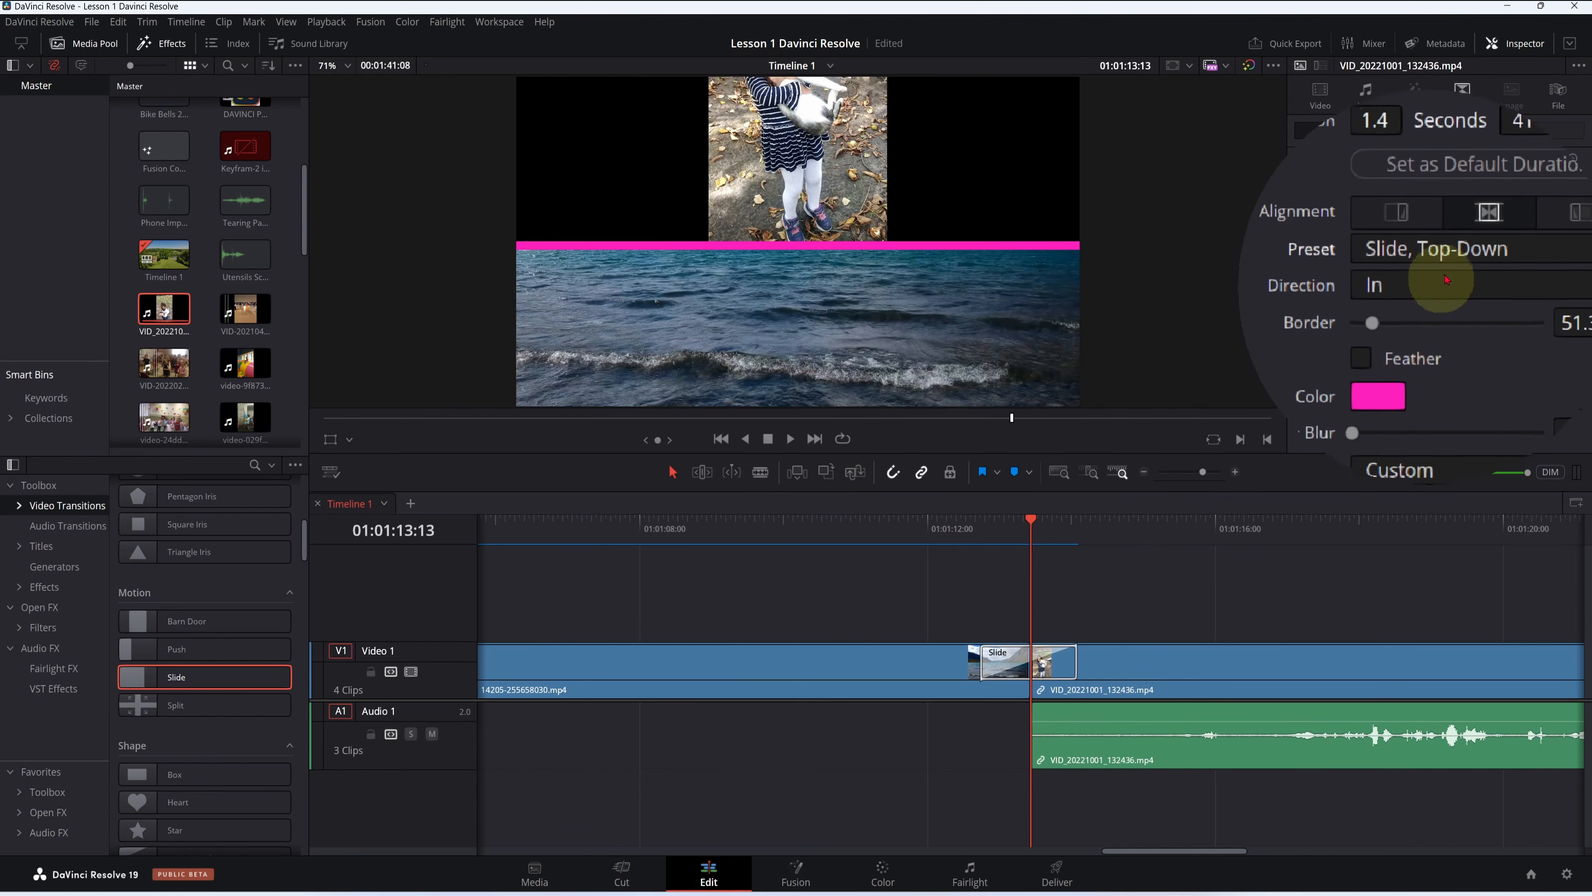
left_click(1461, 252)
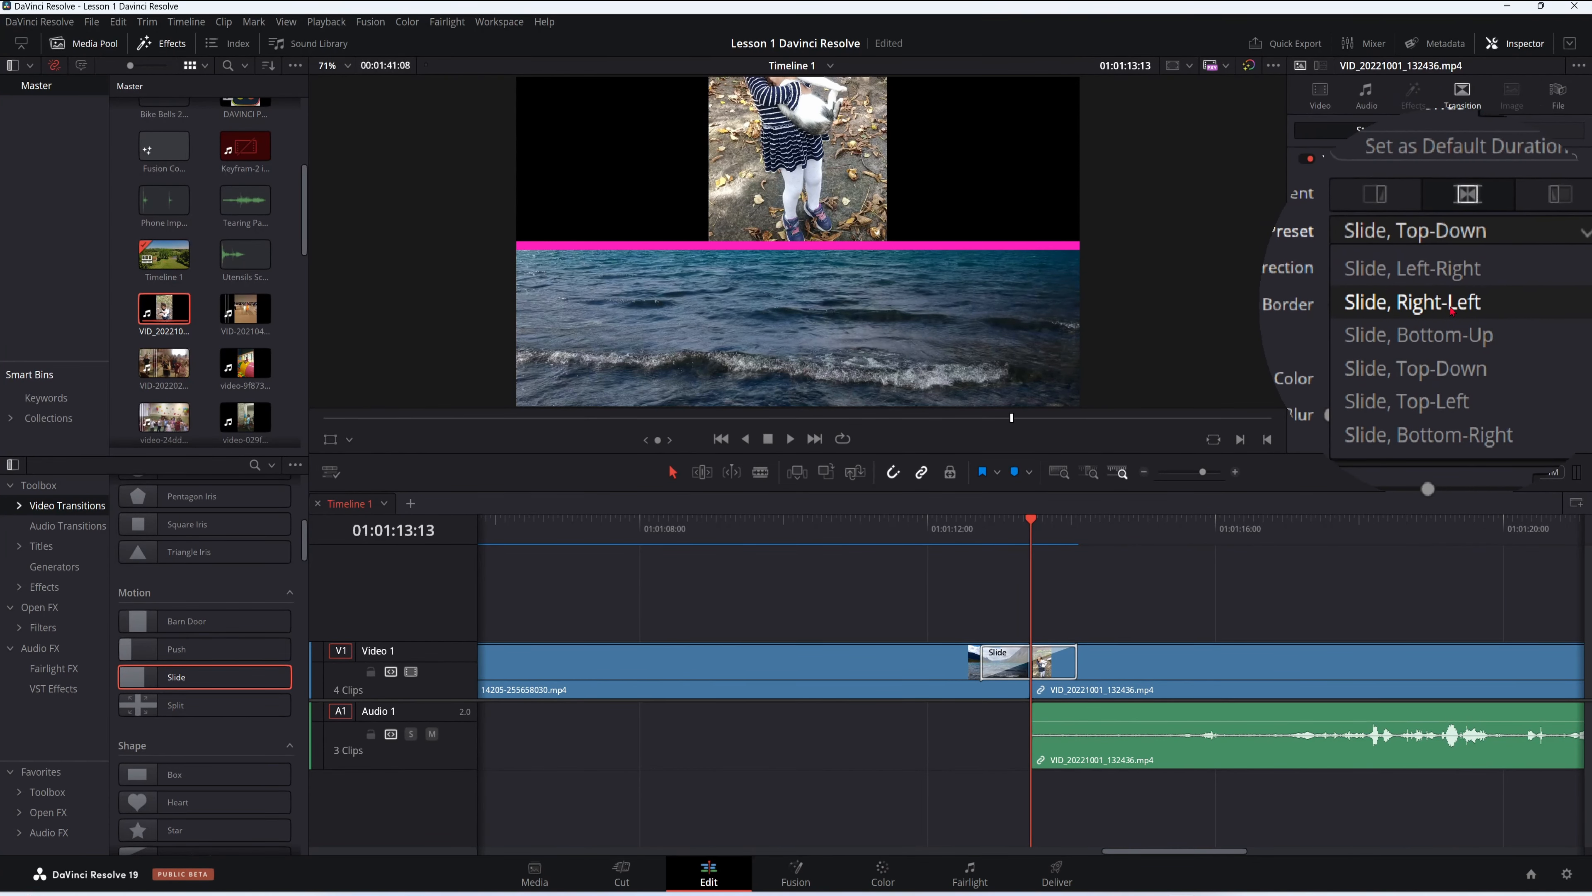
left_click(1452, 307)
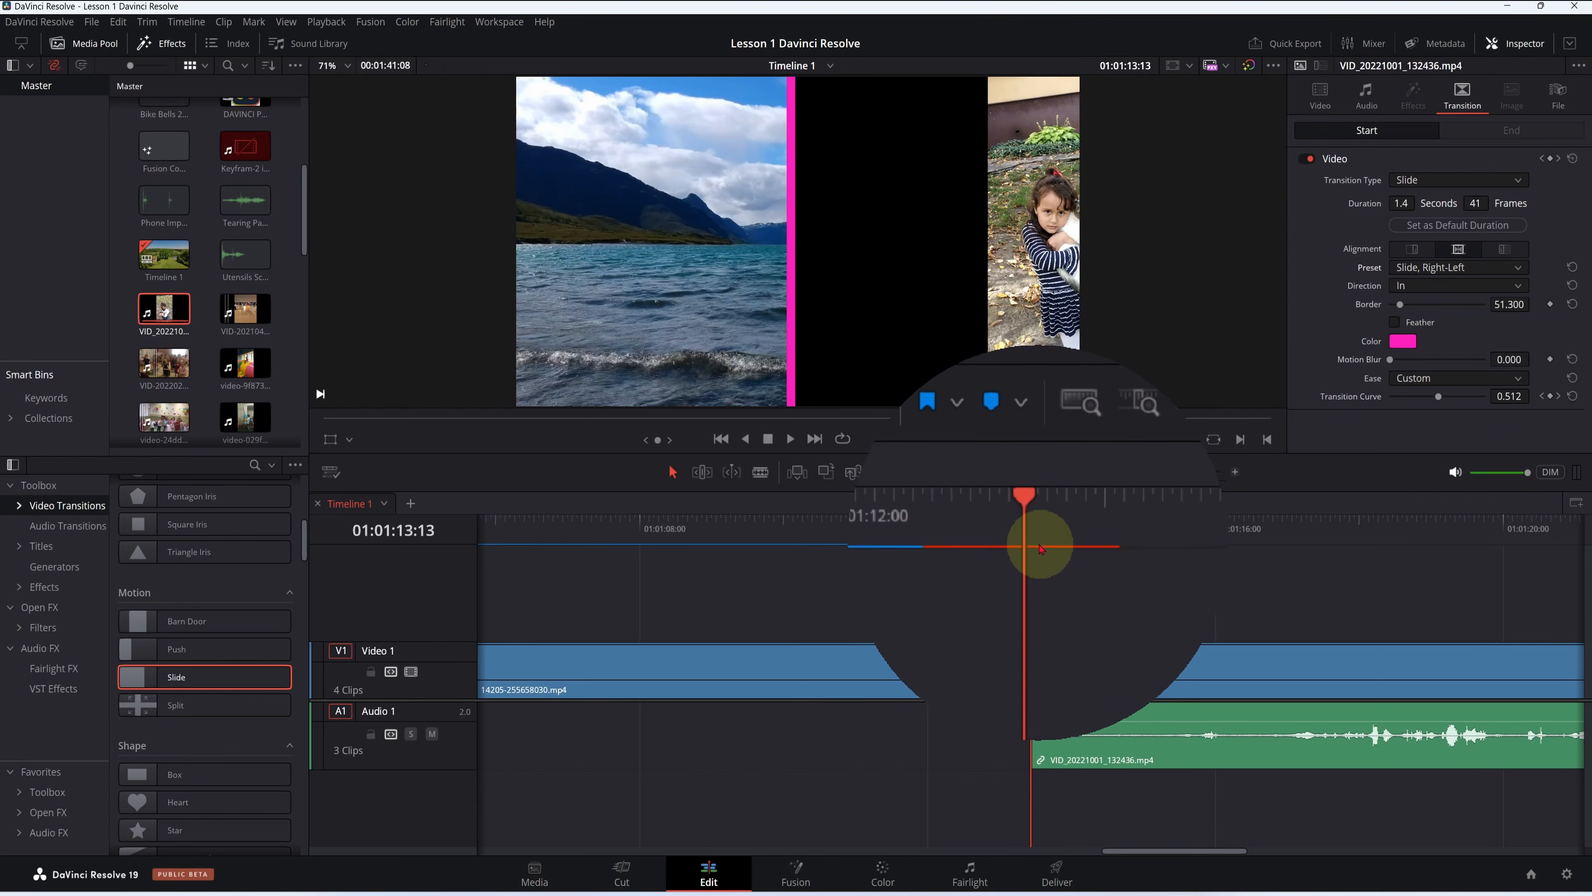
Play the right-to-left Slide transition from 01:01:12:15 and stop playback after it
left_click_drag(1028, 543, 960, 586)
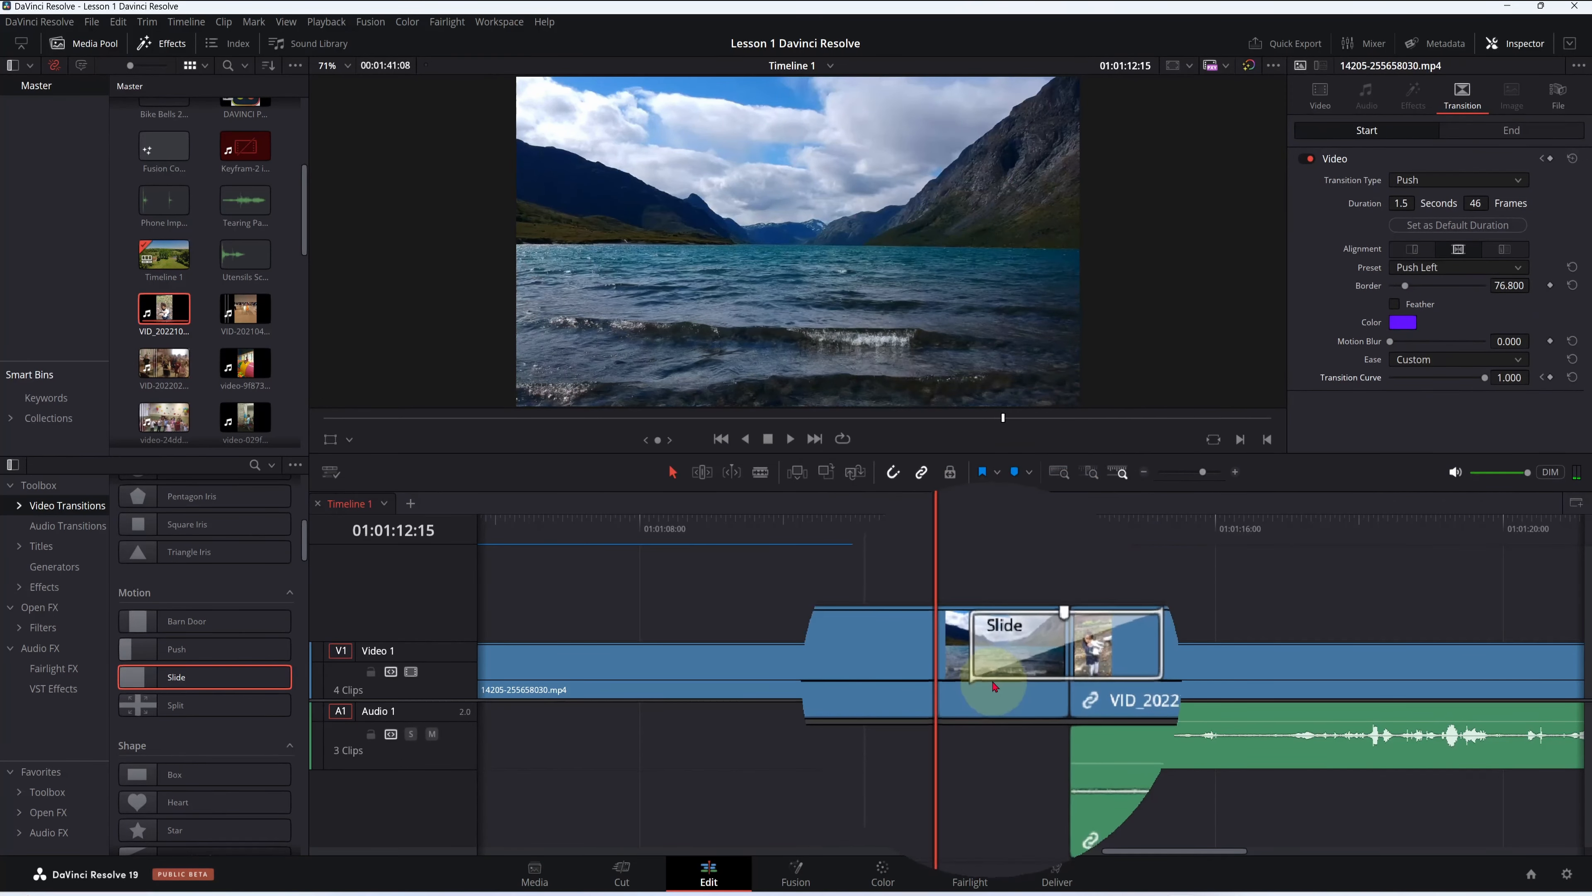
key("space")
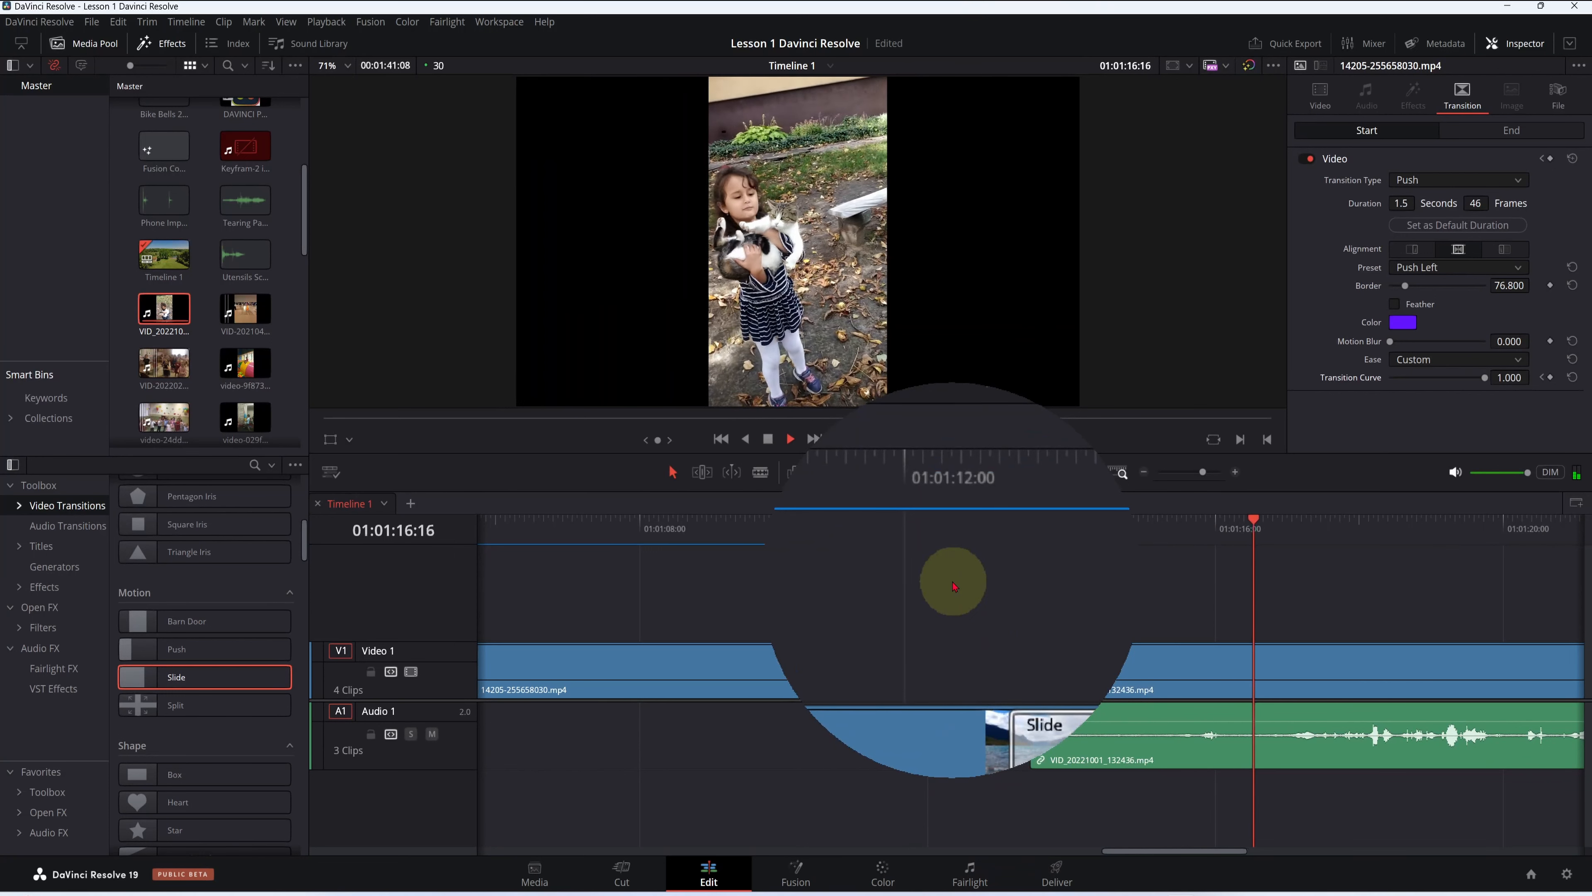
key("space")
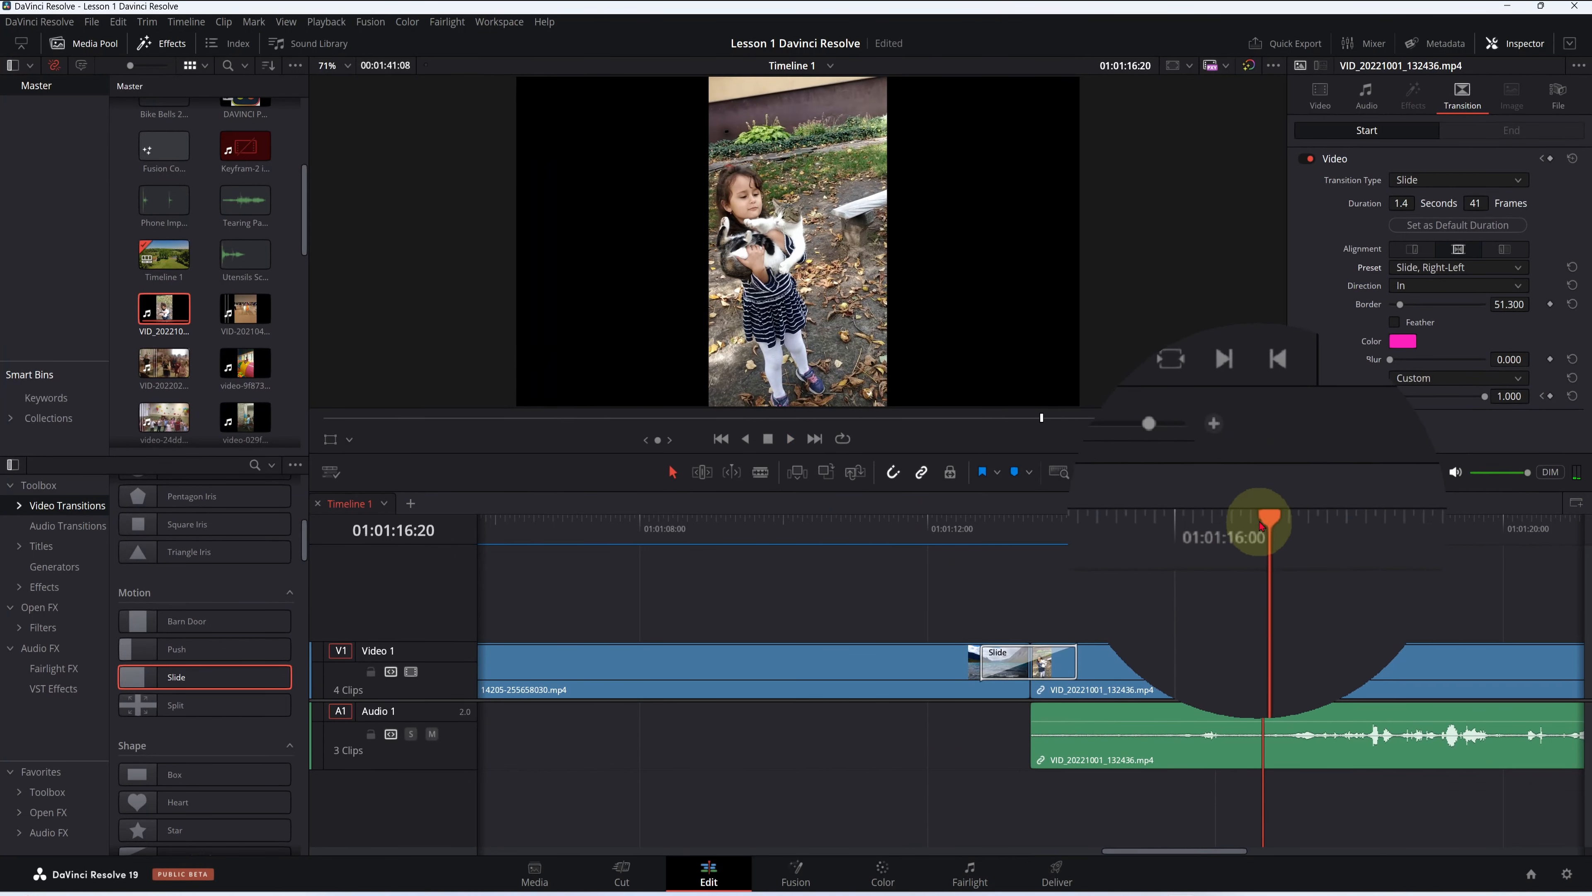
Move the playhead back to 01:01:13:22 and change the transition preset to Slide, Top-Down
left_click_drag(1259, 523, 1052, 541)
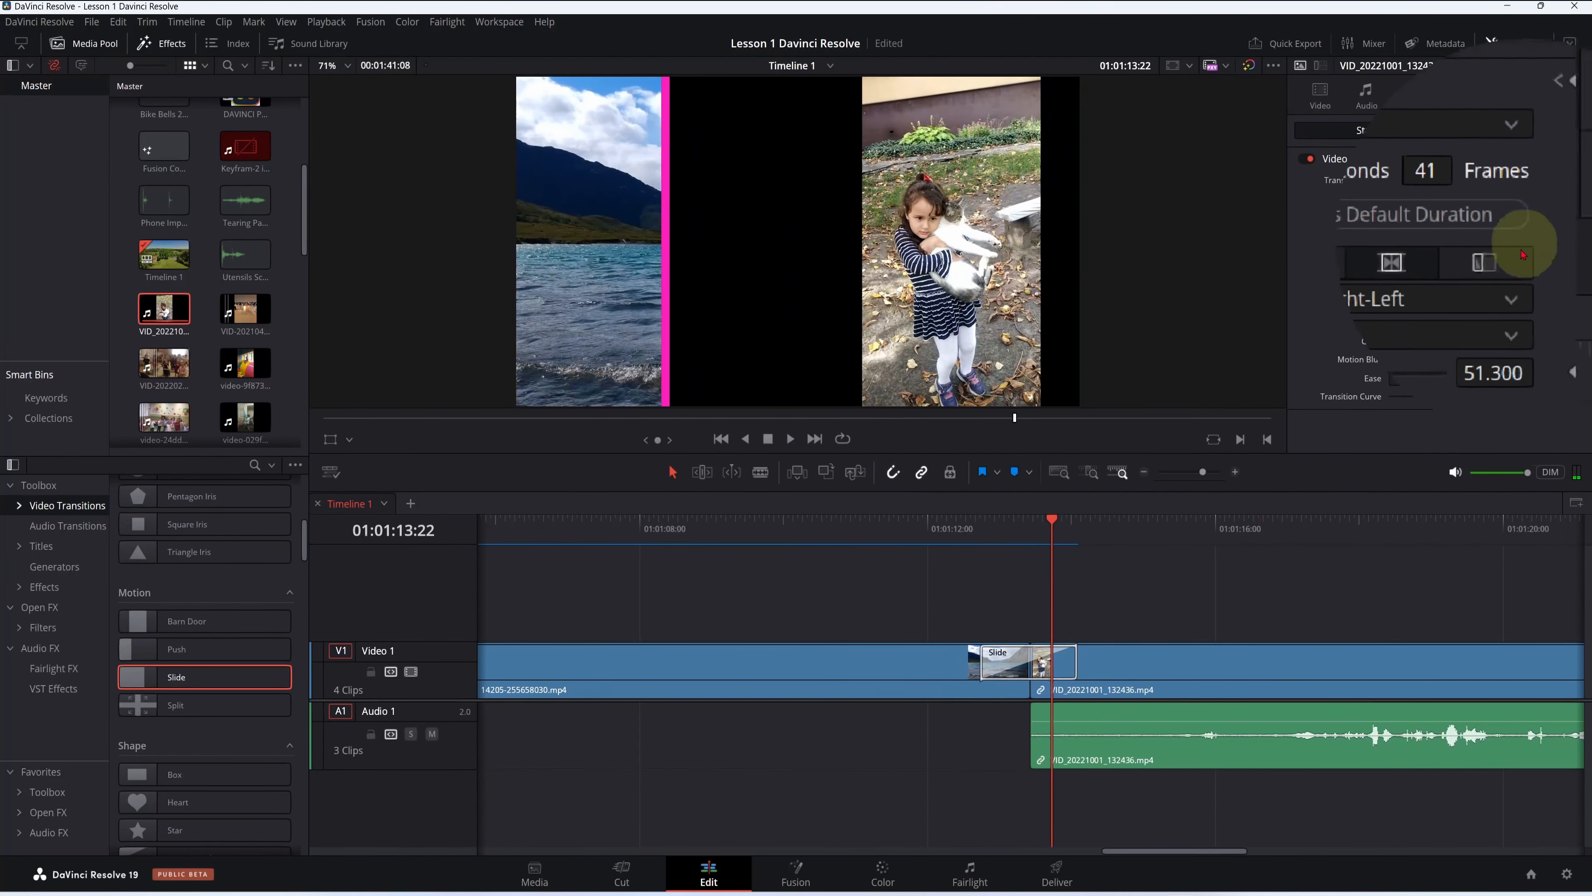
left_click(1457, 263)
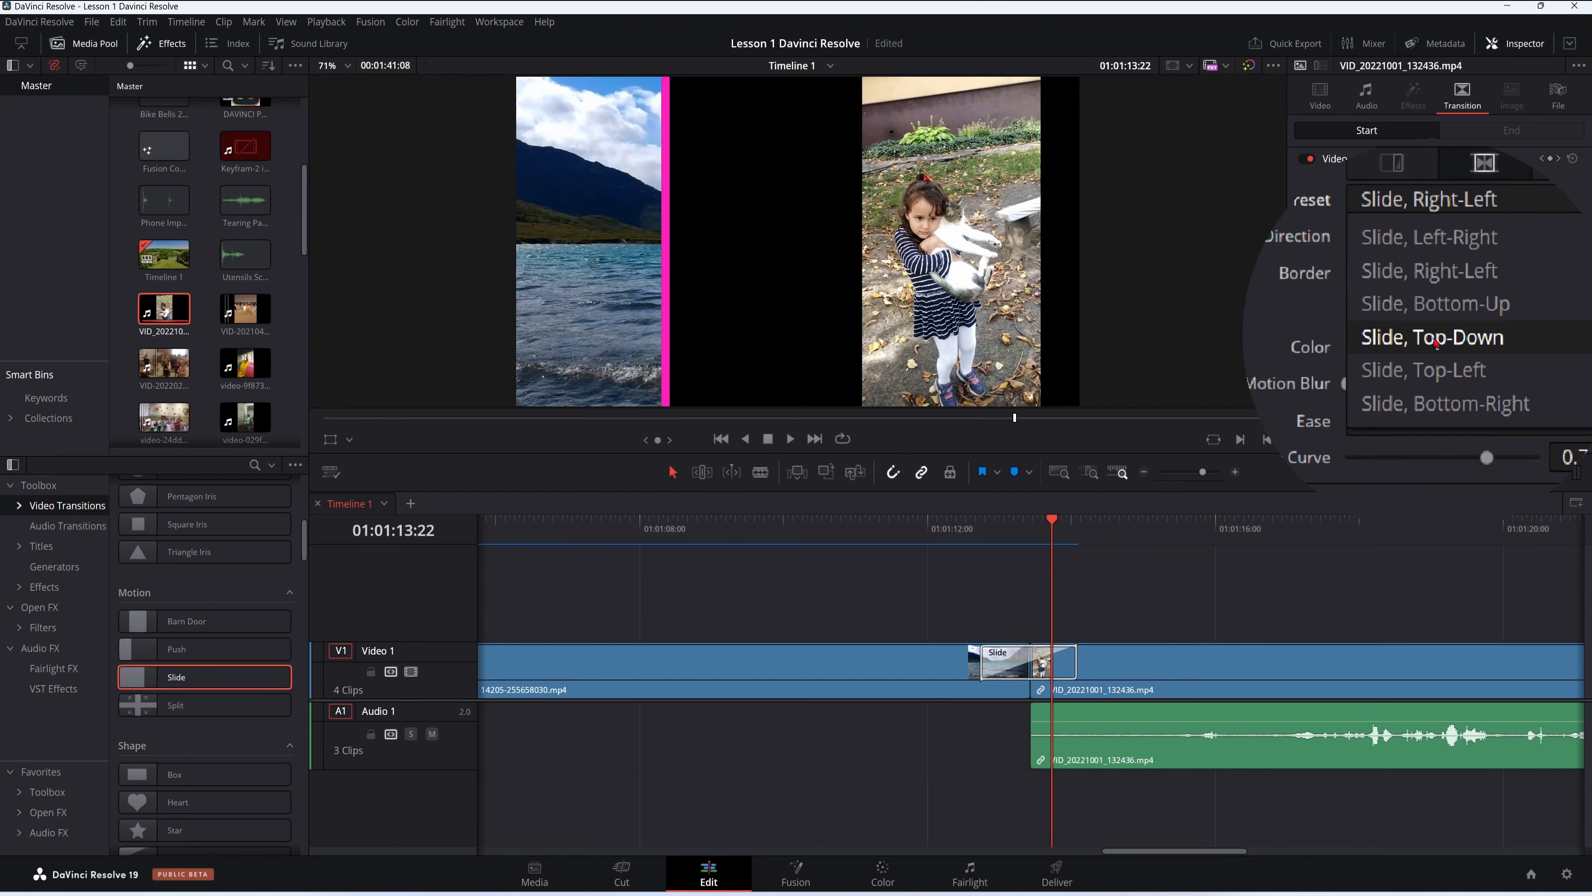
left_click(1436, 339)
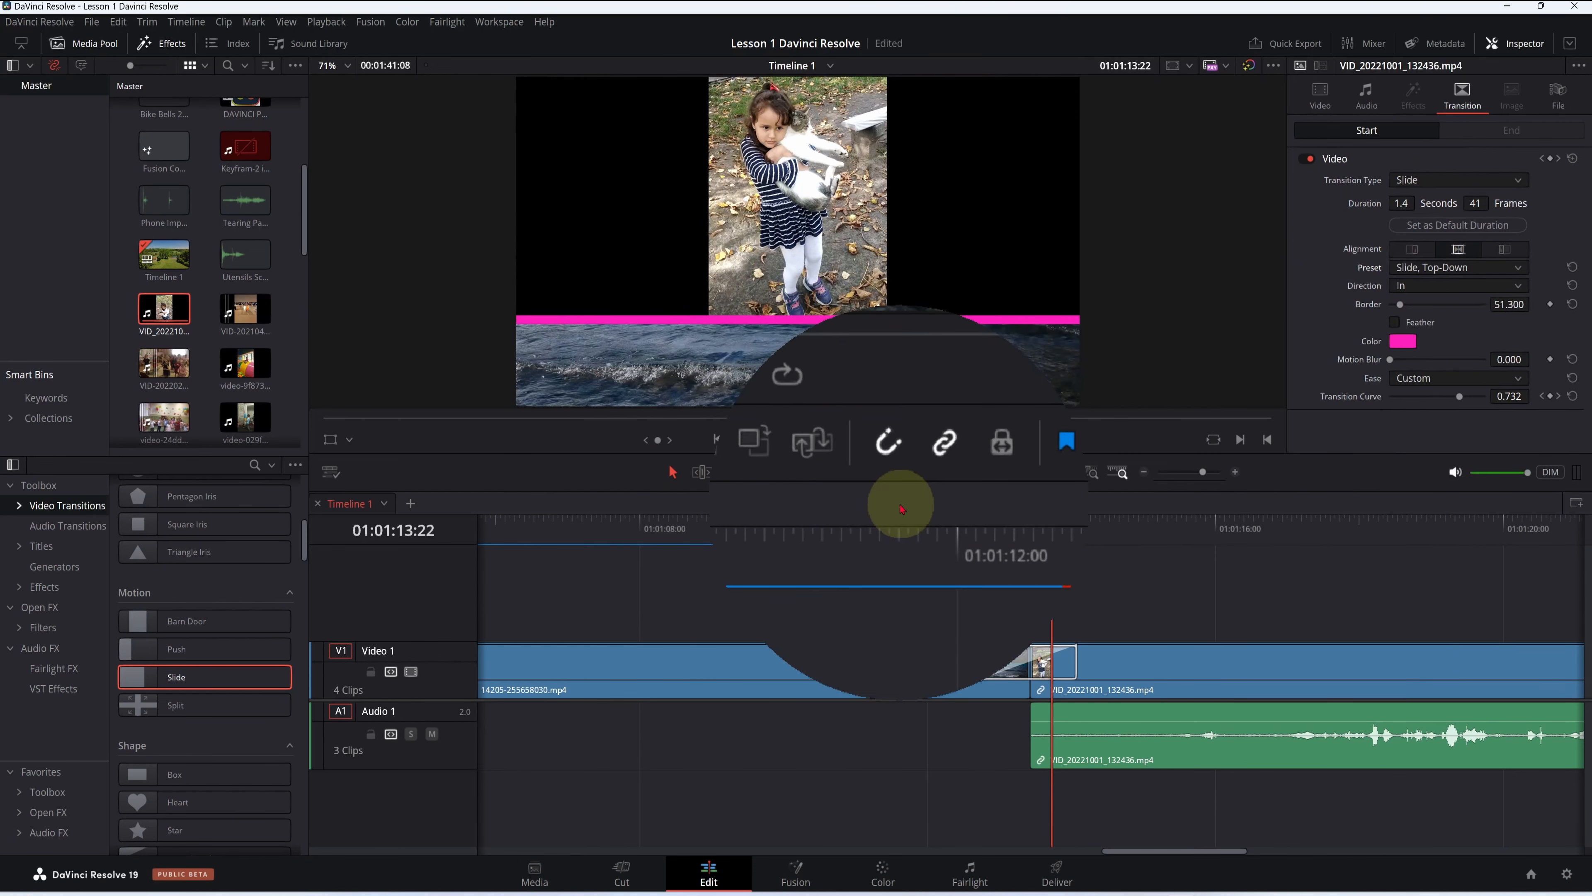
Play the top-down Slide transition from 01:01:12:29
left_click_drag(1054, 536, 998, 535)
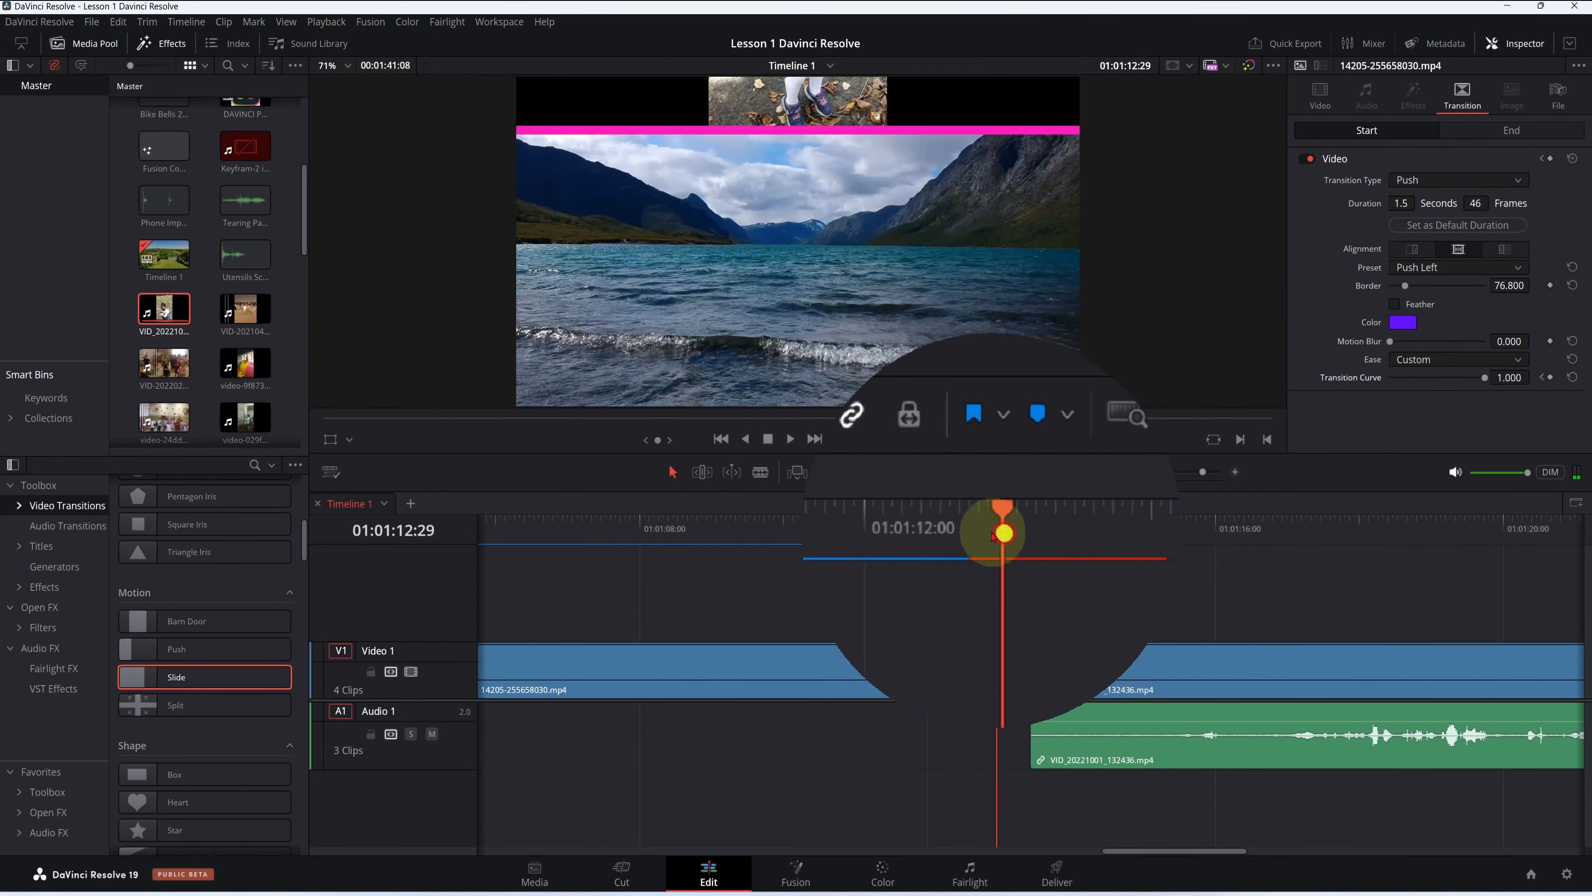
key("space")
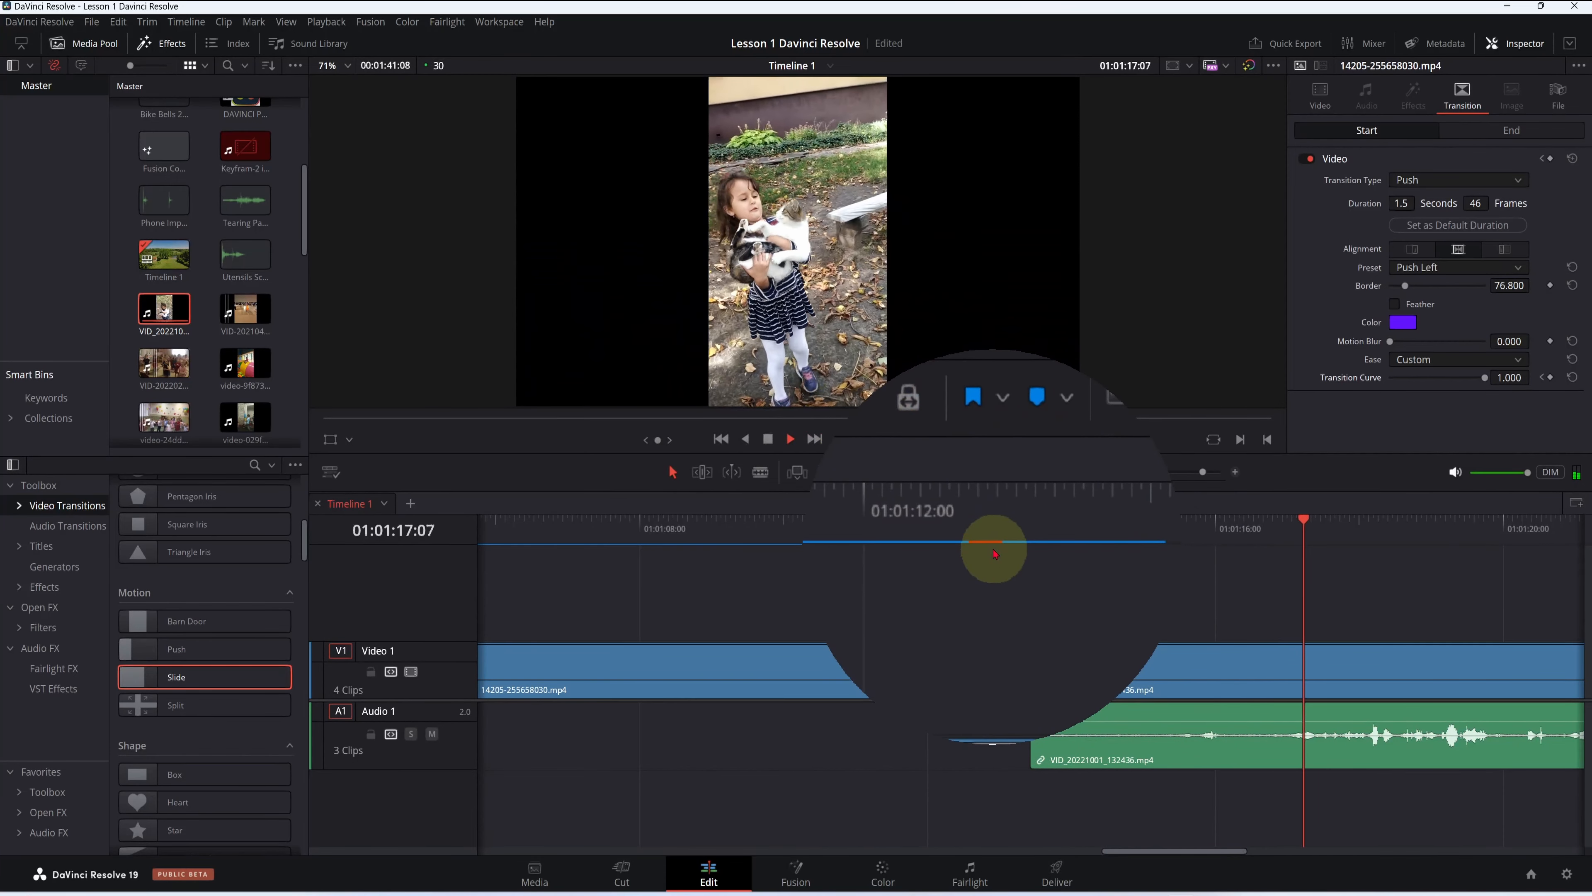
Return the playhead to 01:01:13:13 and set the transition preset to Slide, Left-Right
left_click_drag(1314, 526, 1030, 526)
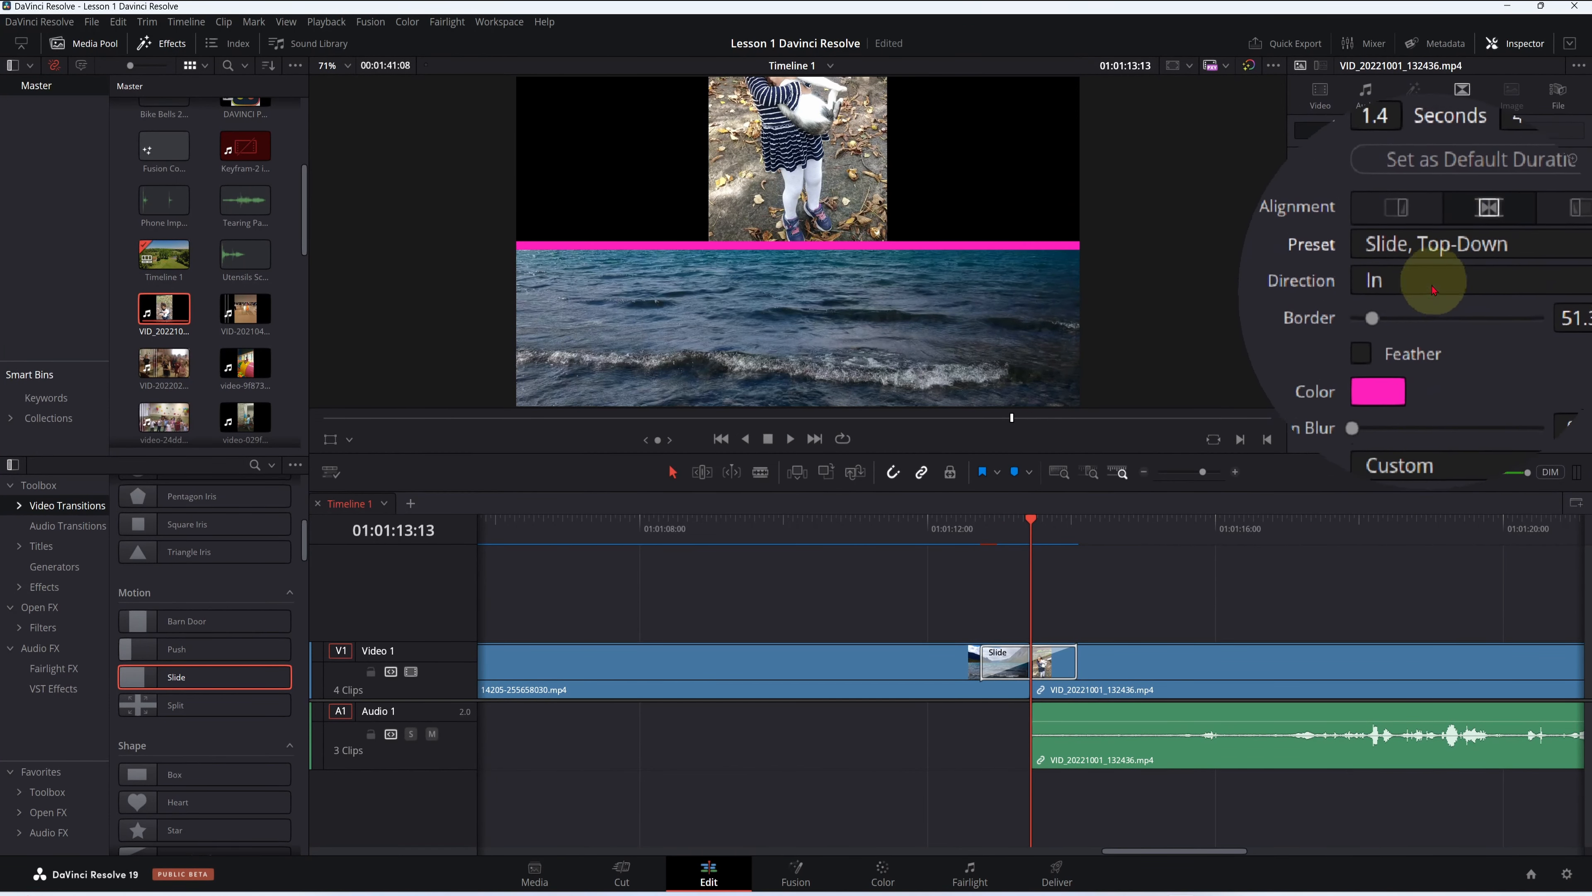
left_click(1439, 276)
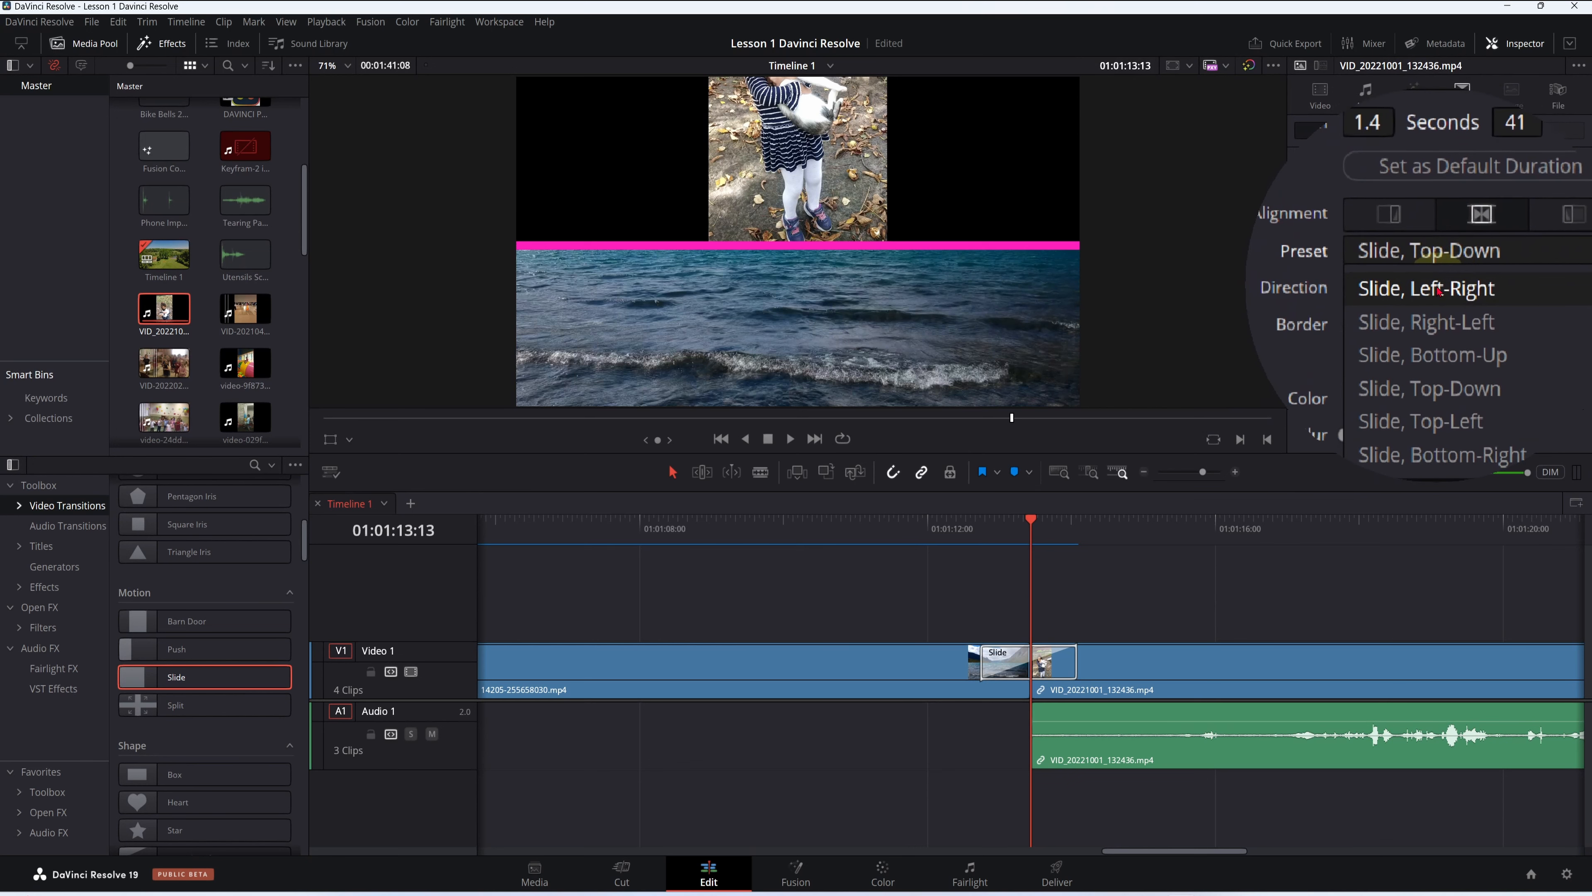
left_click(1424, 296)
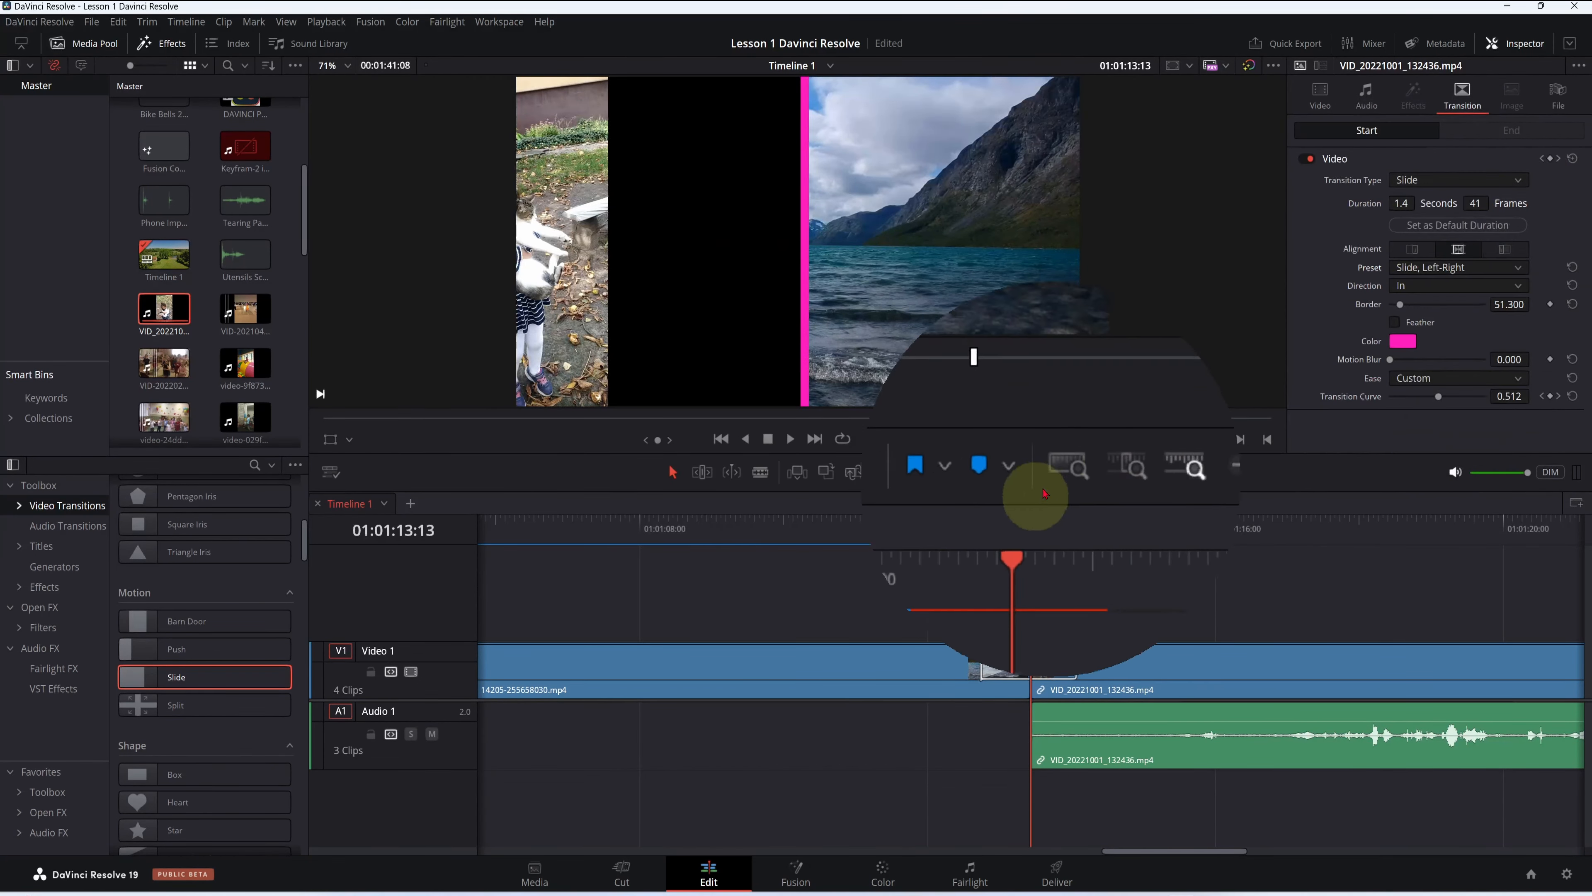
Play the left-to-right Slide transition from 01:01:13:08, stop after it and return the playhead to 01:01:13:17
left_click(1020, 521)
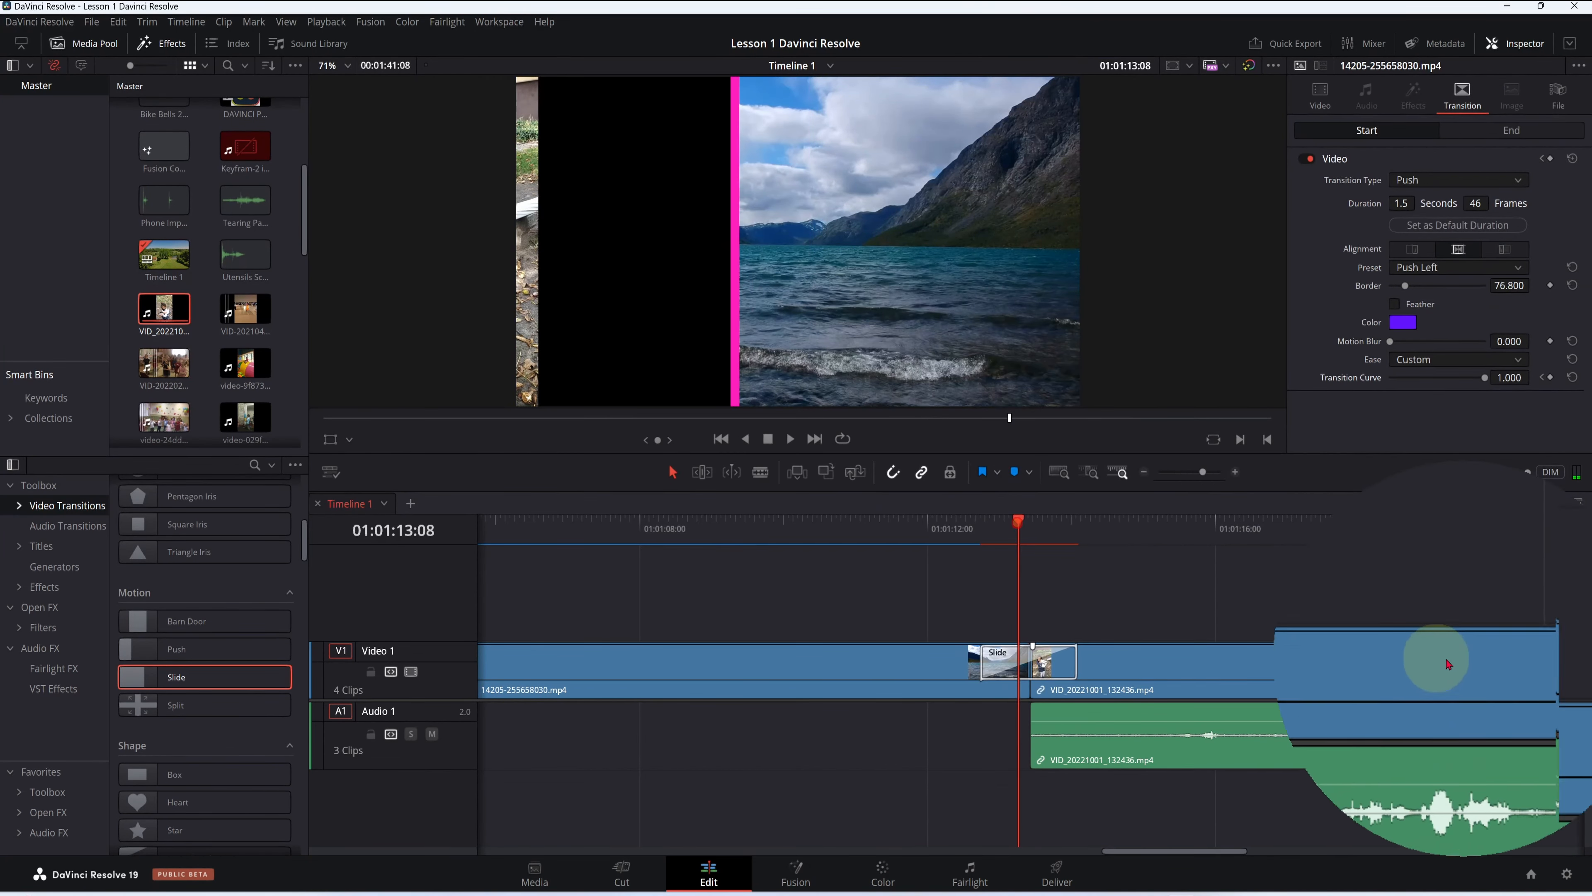
key("space")
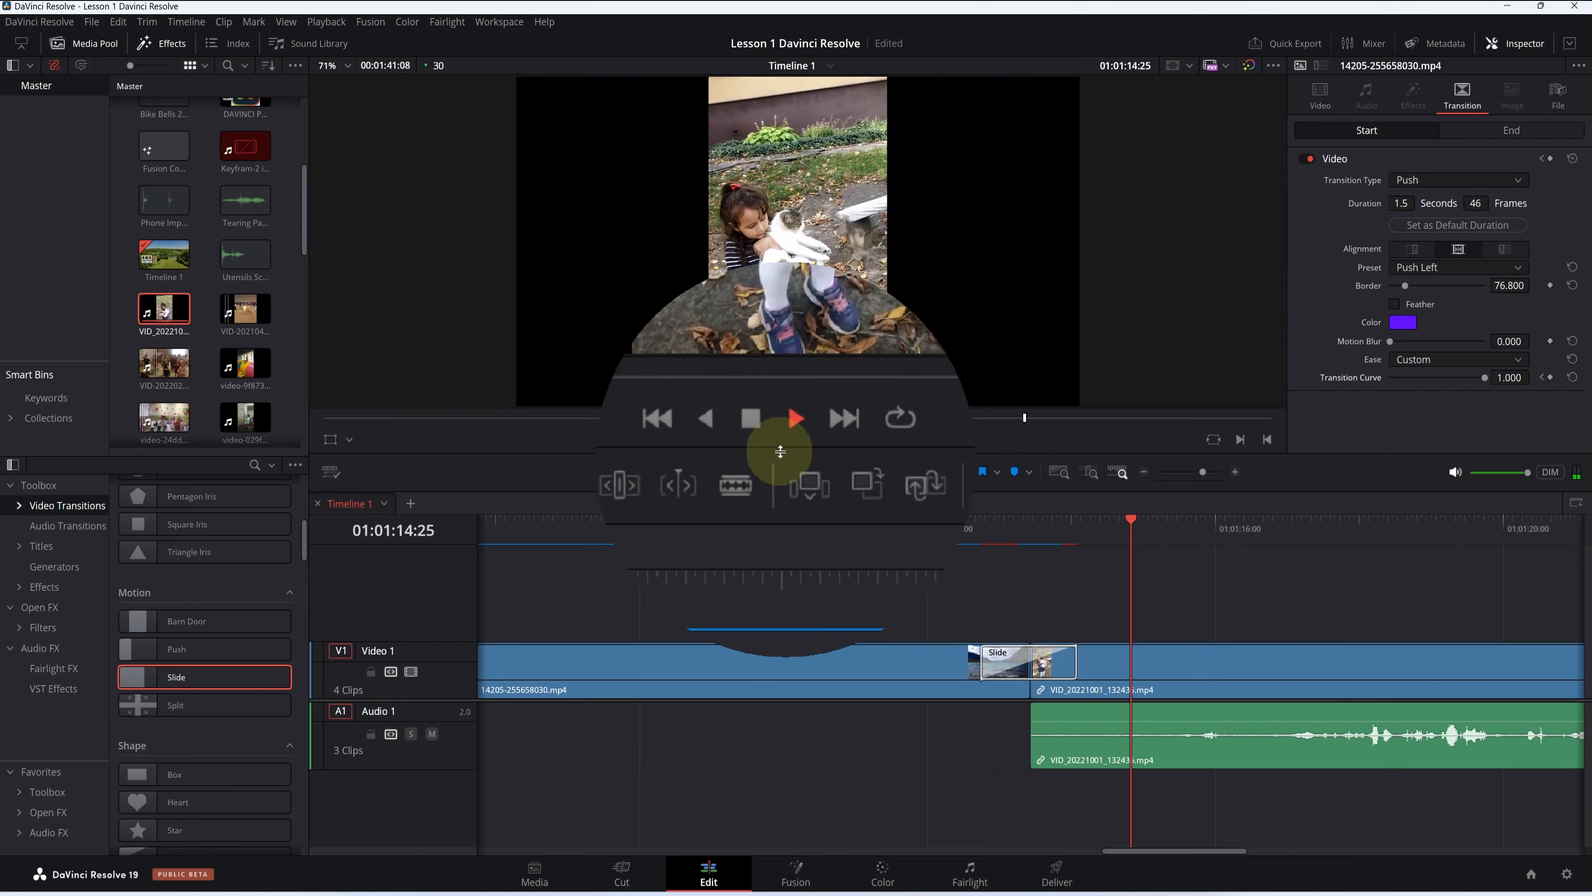
left_click(1194, 520)
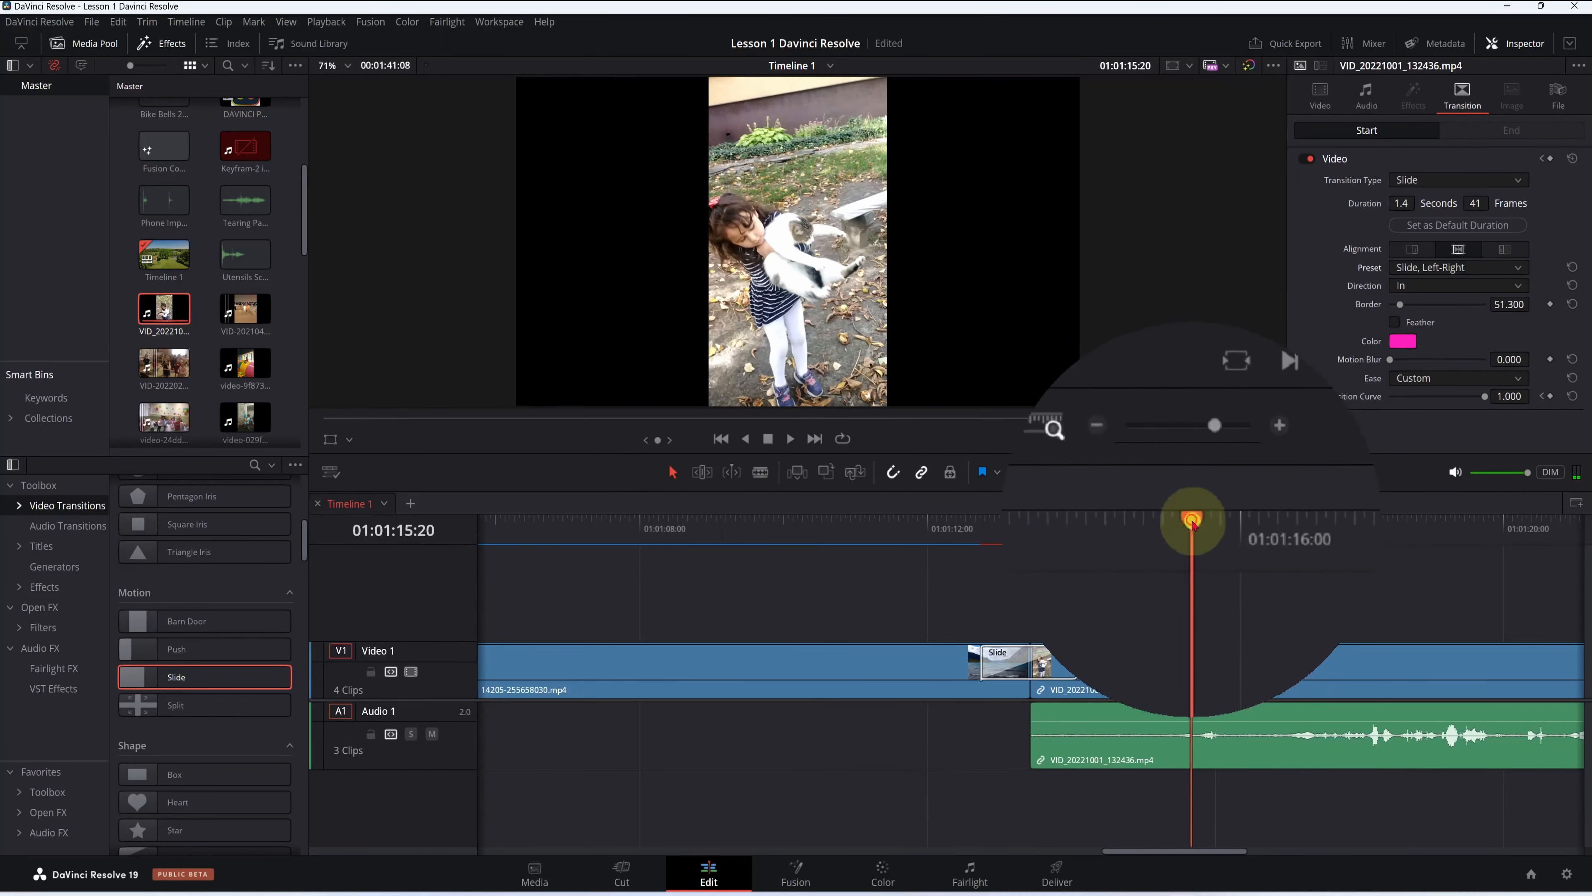
left_click(1040, 522)
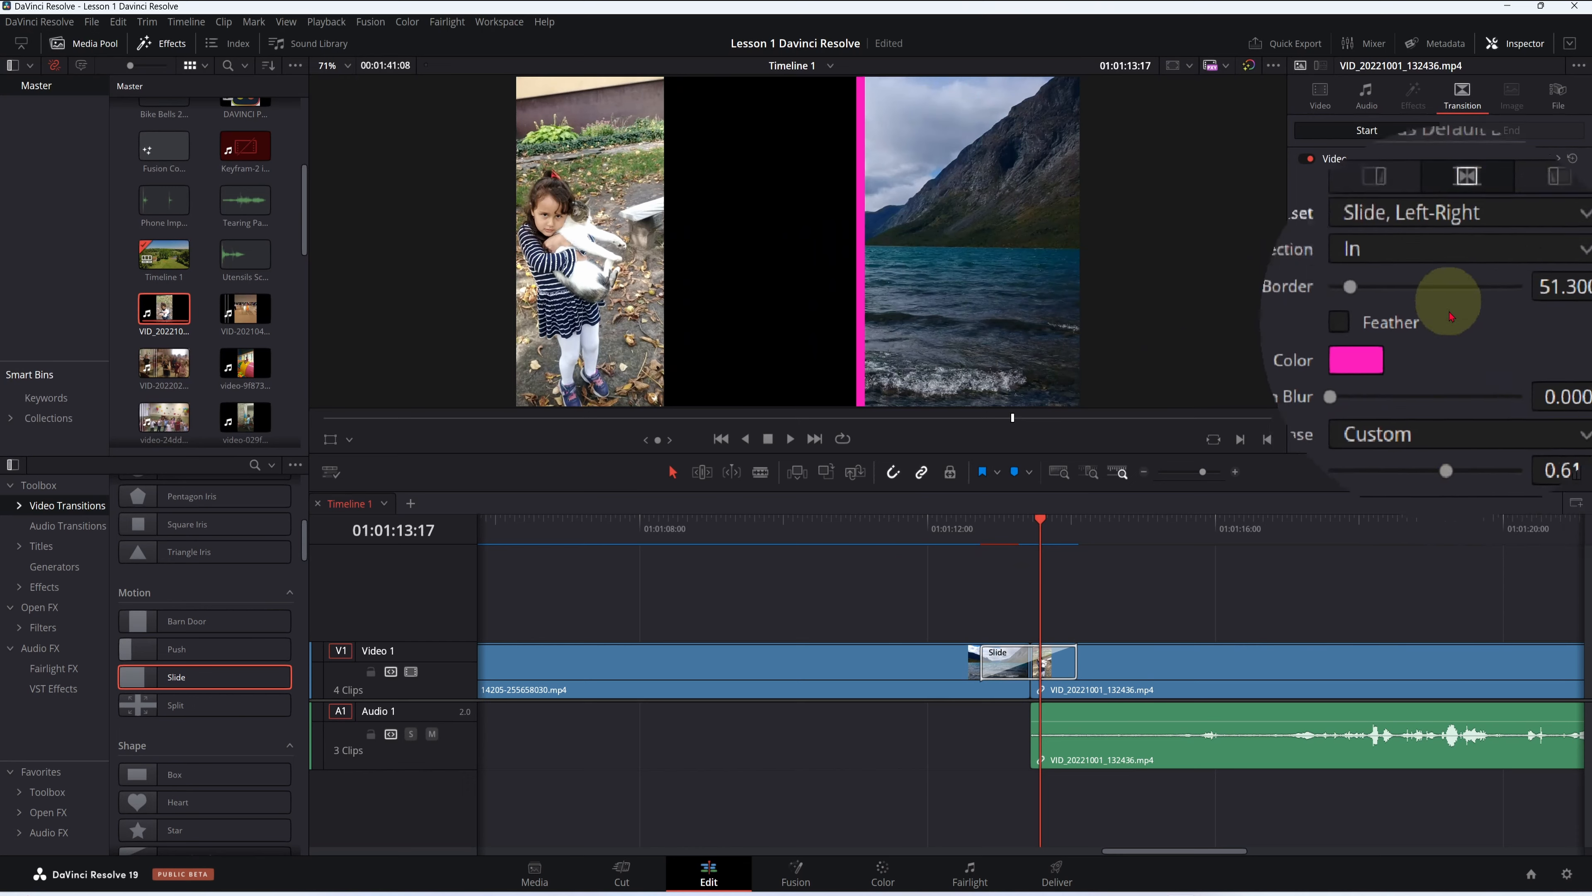
scroll(1150, 586, "down", 5)
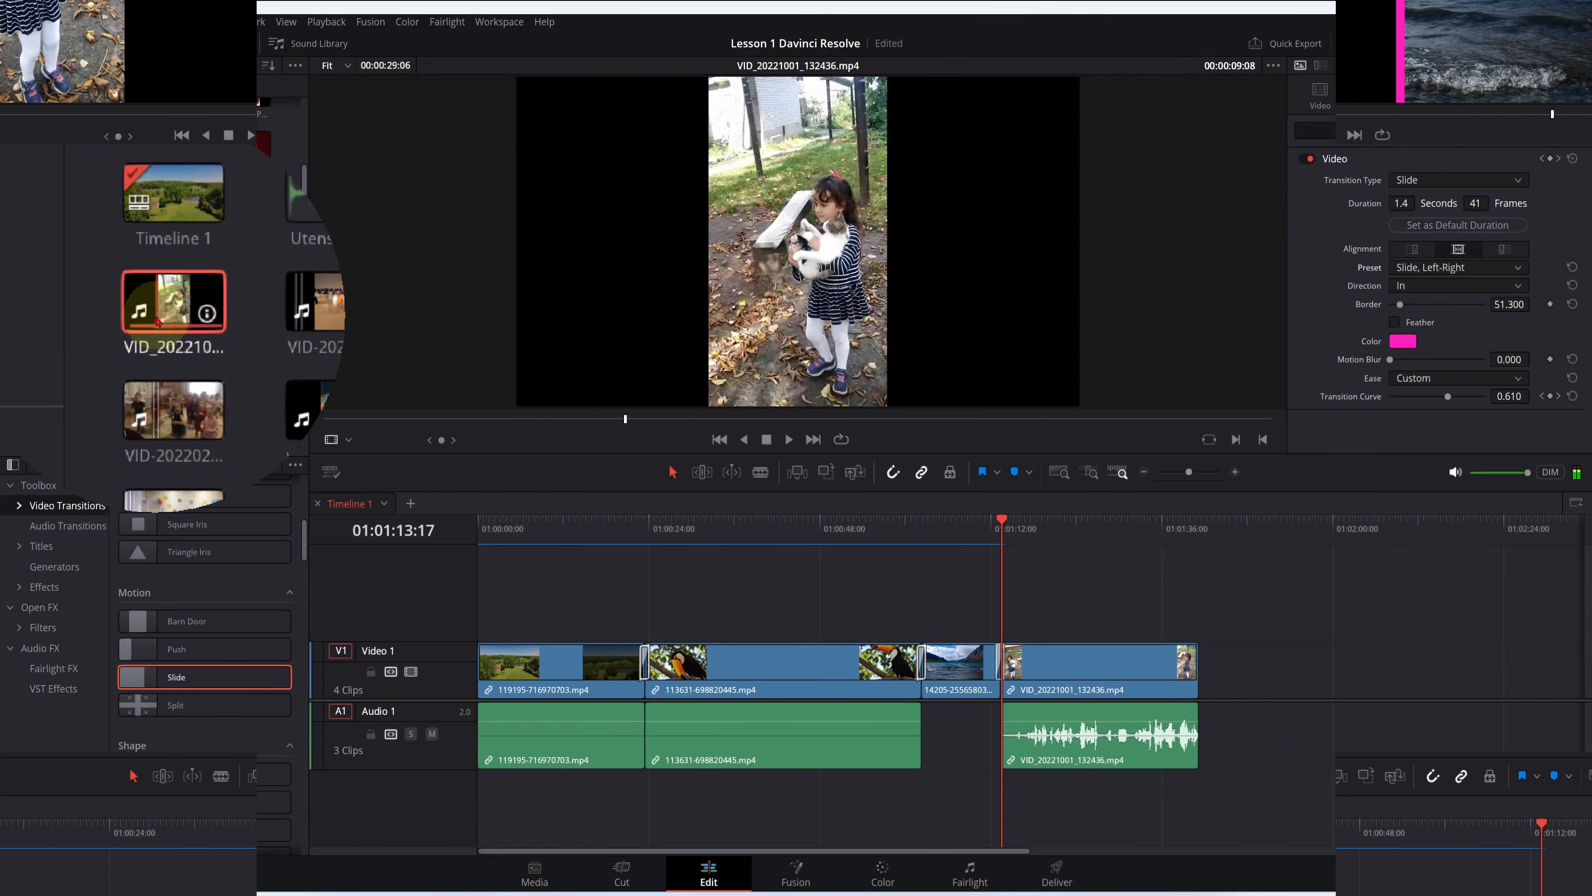
scroll(199, 382, "down", 3)
scroll(199, 382, "up", 8)
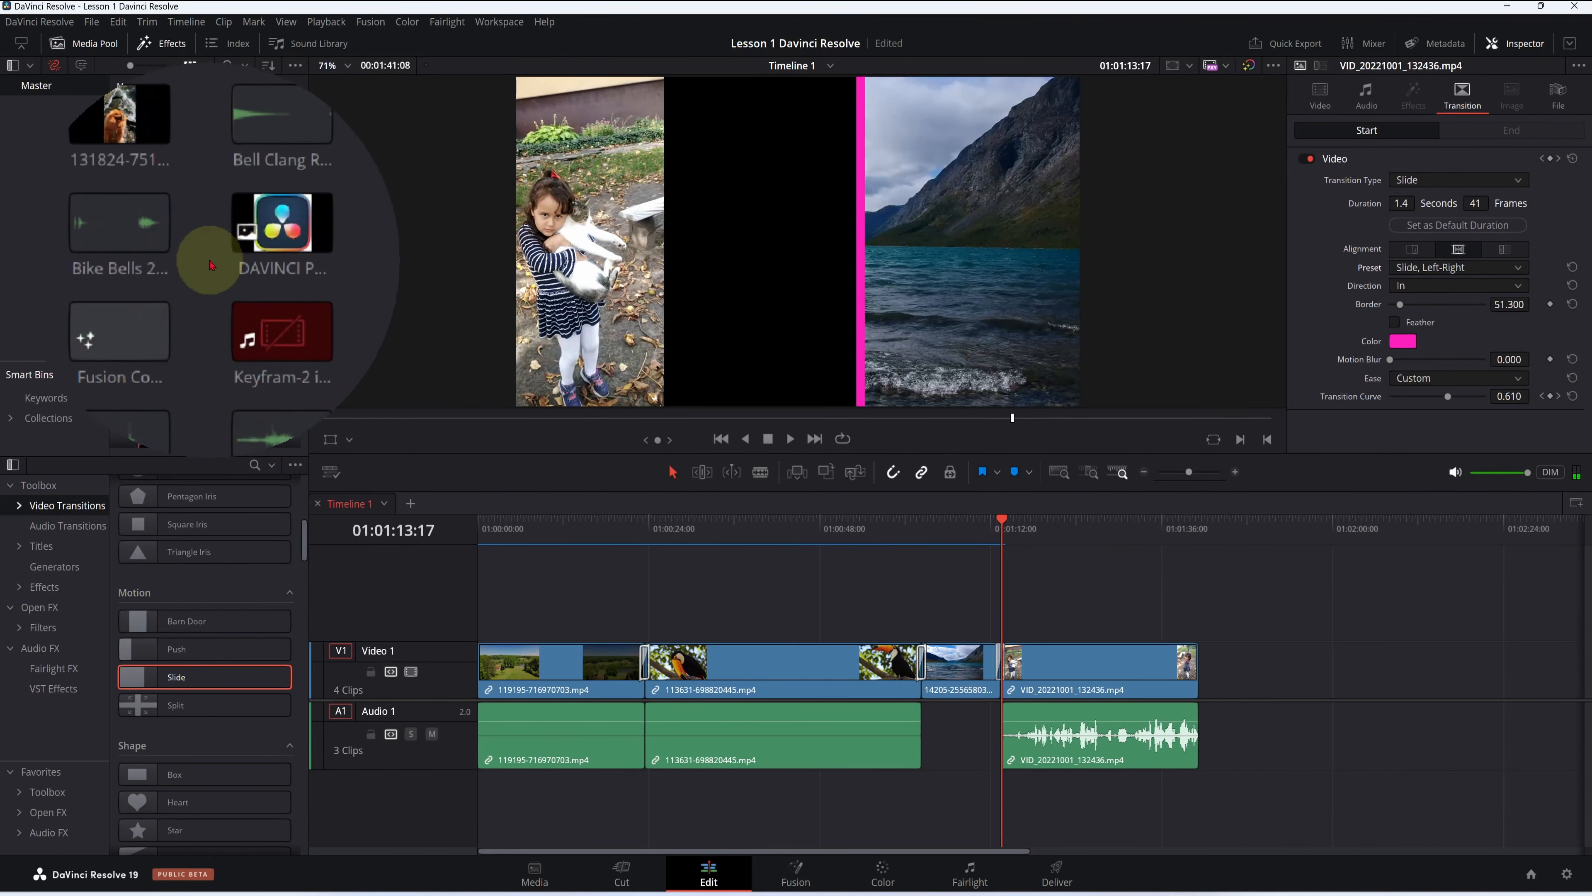
scroll(210, 264, "up", 2)
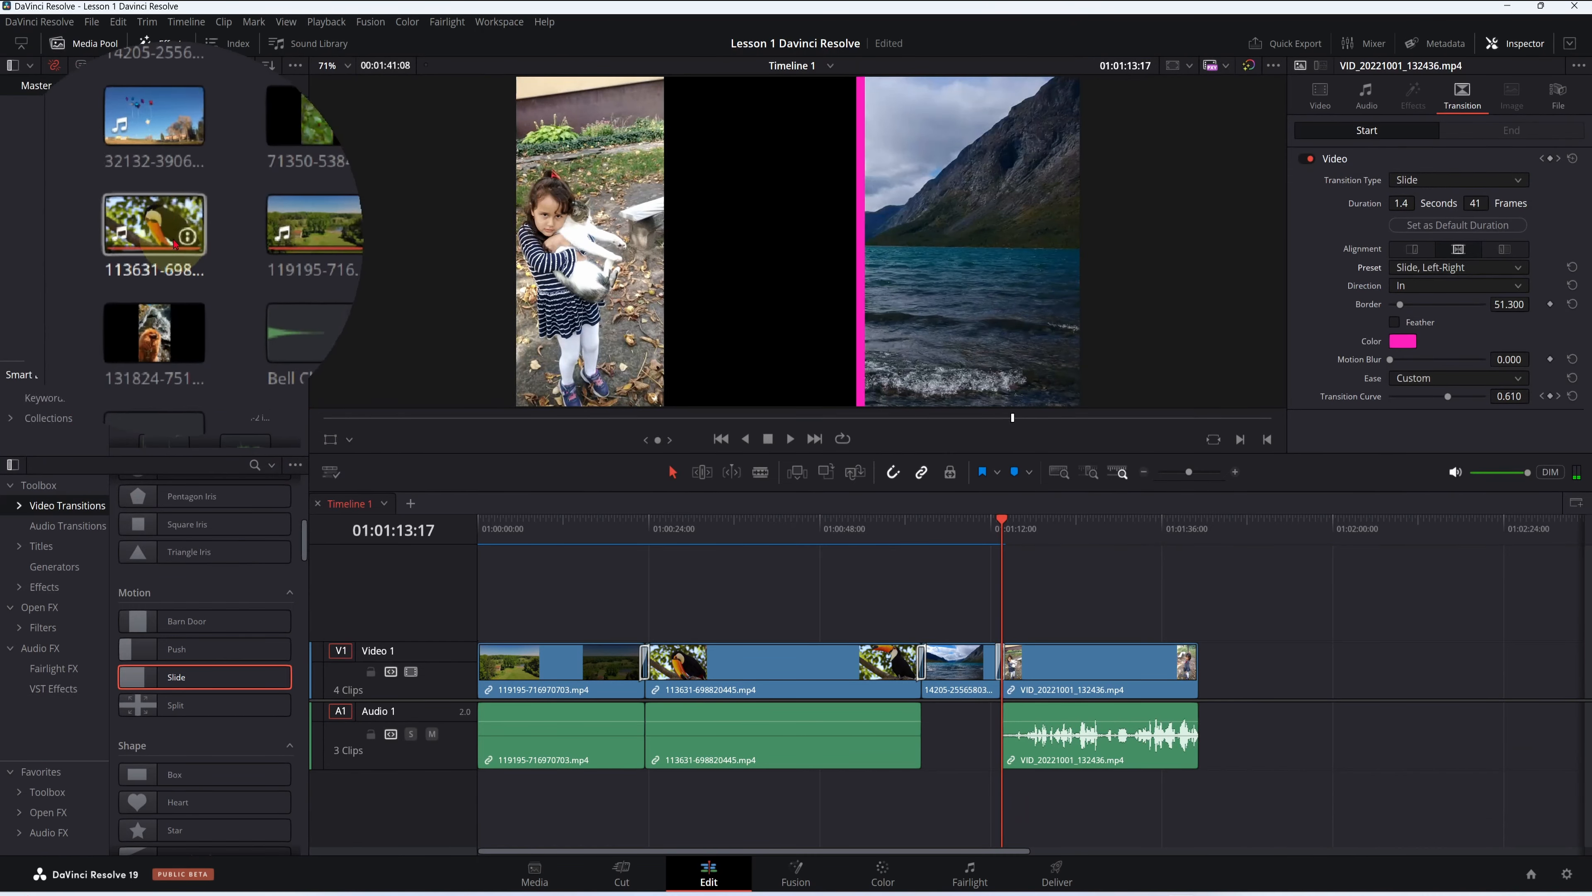
left_click(171, 289)
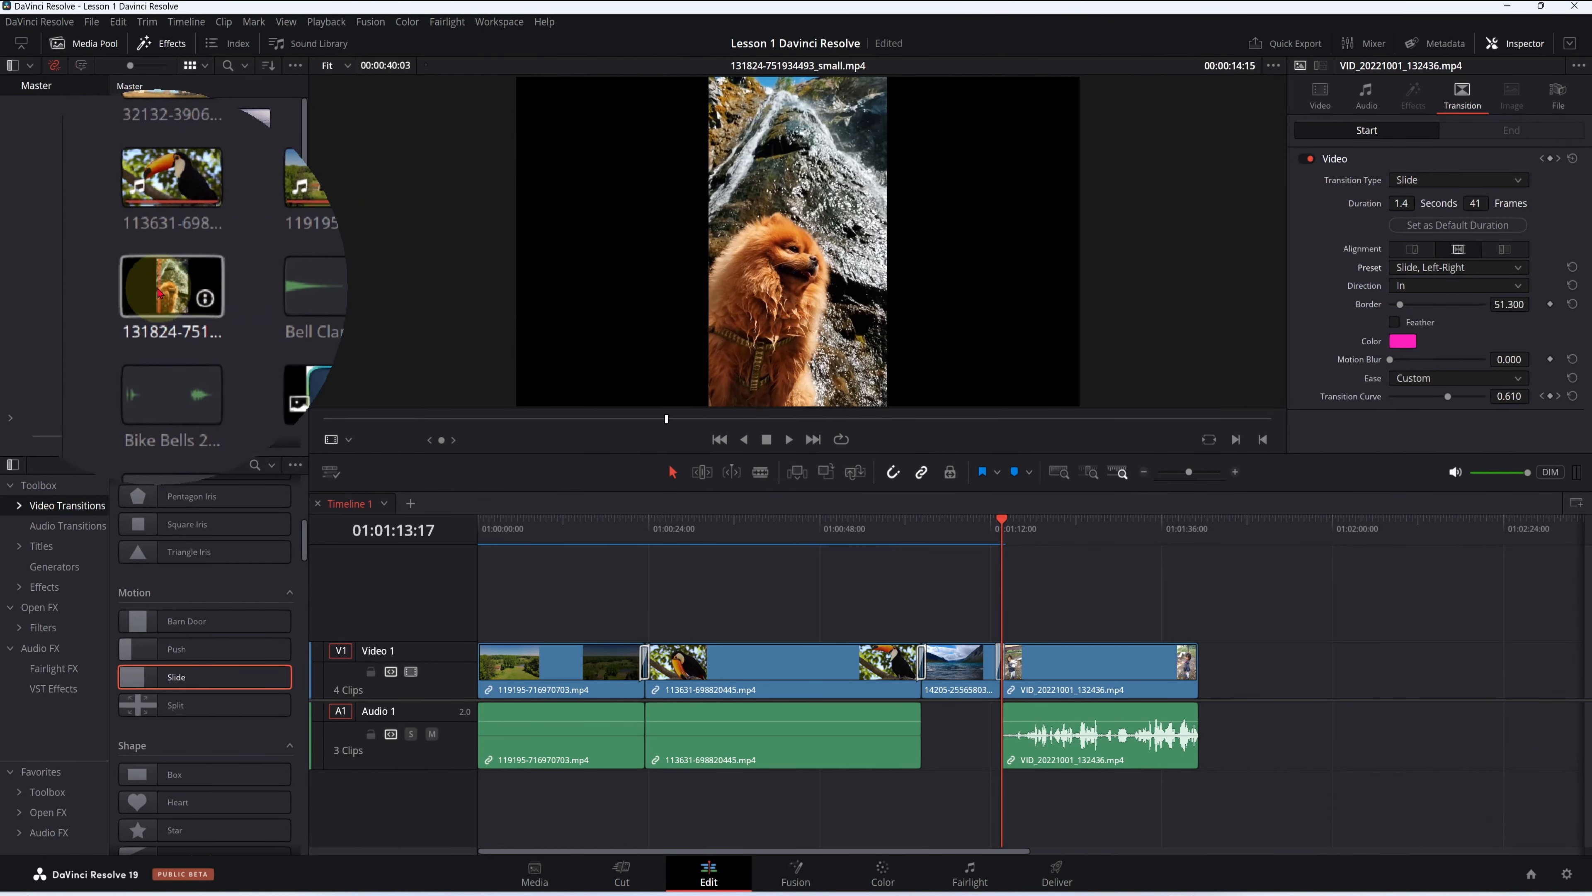
left_click_drag(169, 288, 1222, 665)
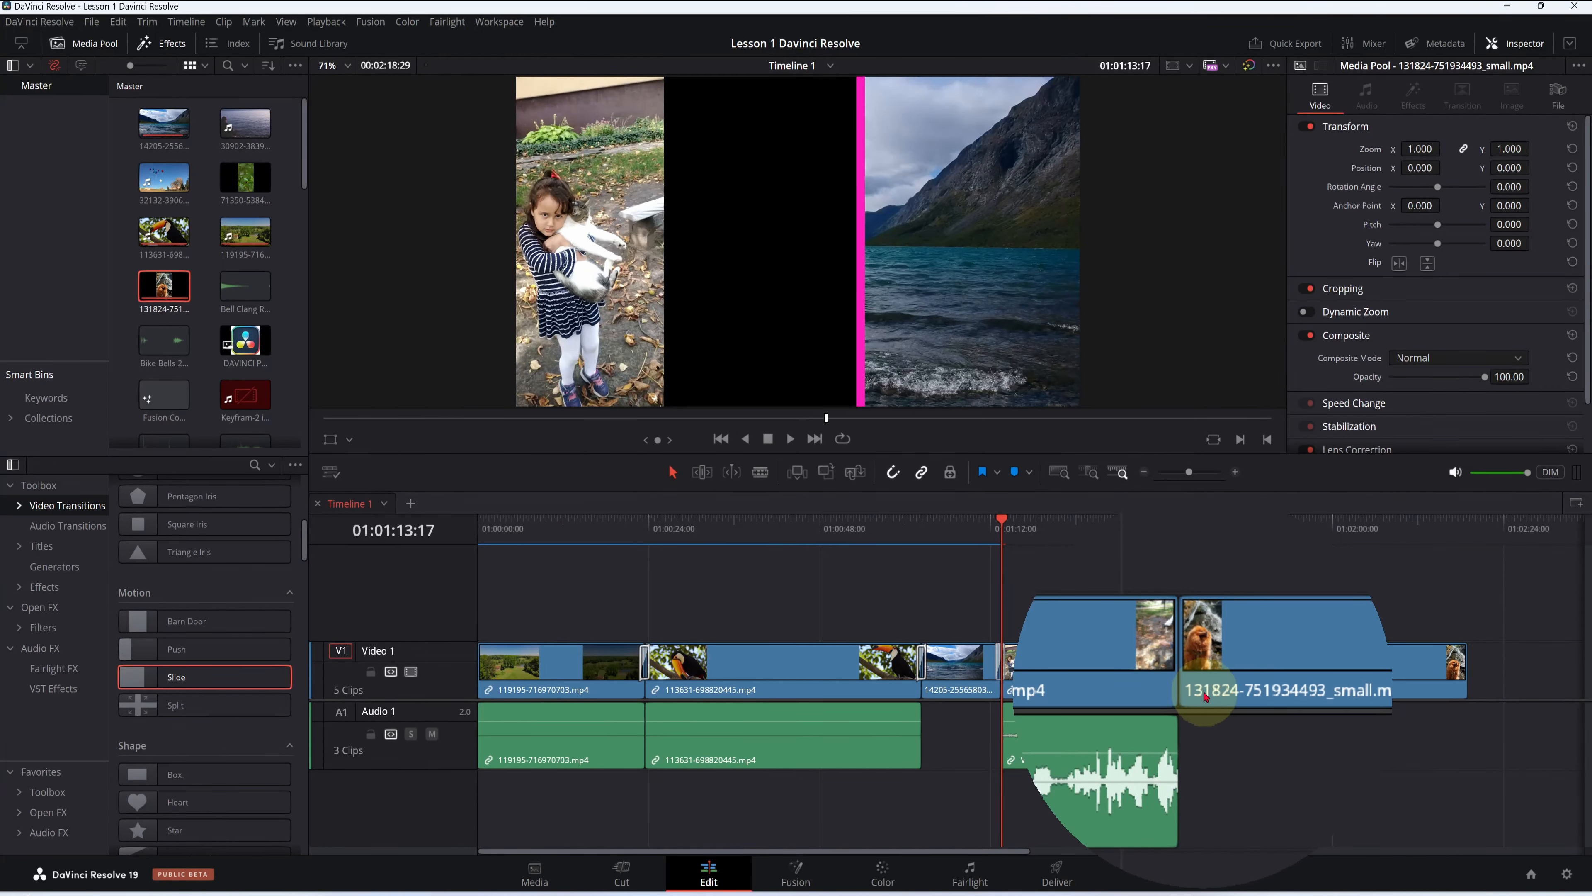
left_click_drag(1101, 527, 1191, 558)
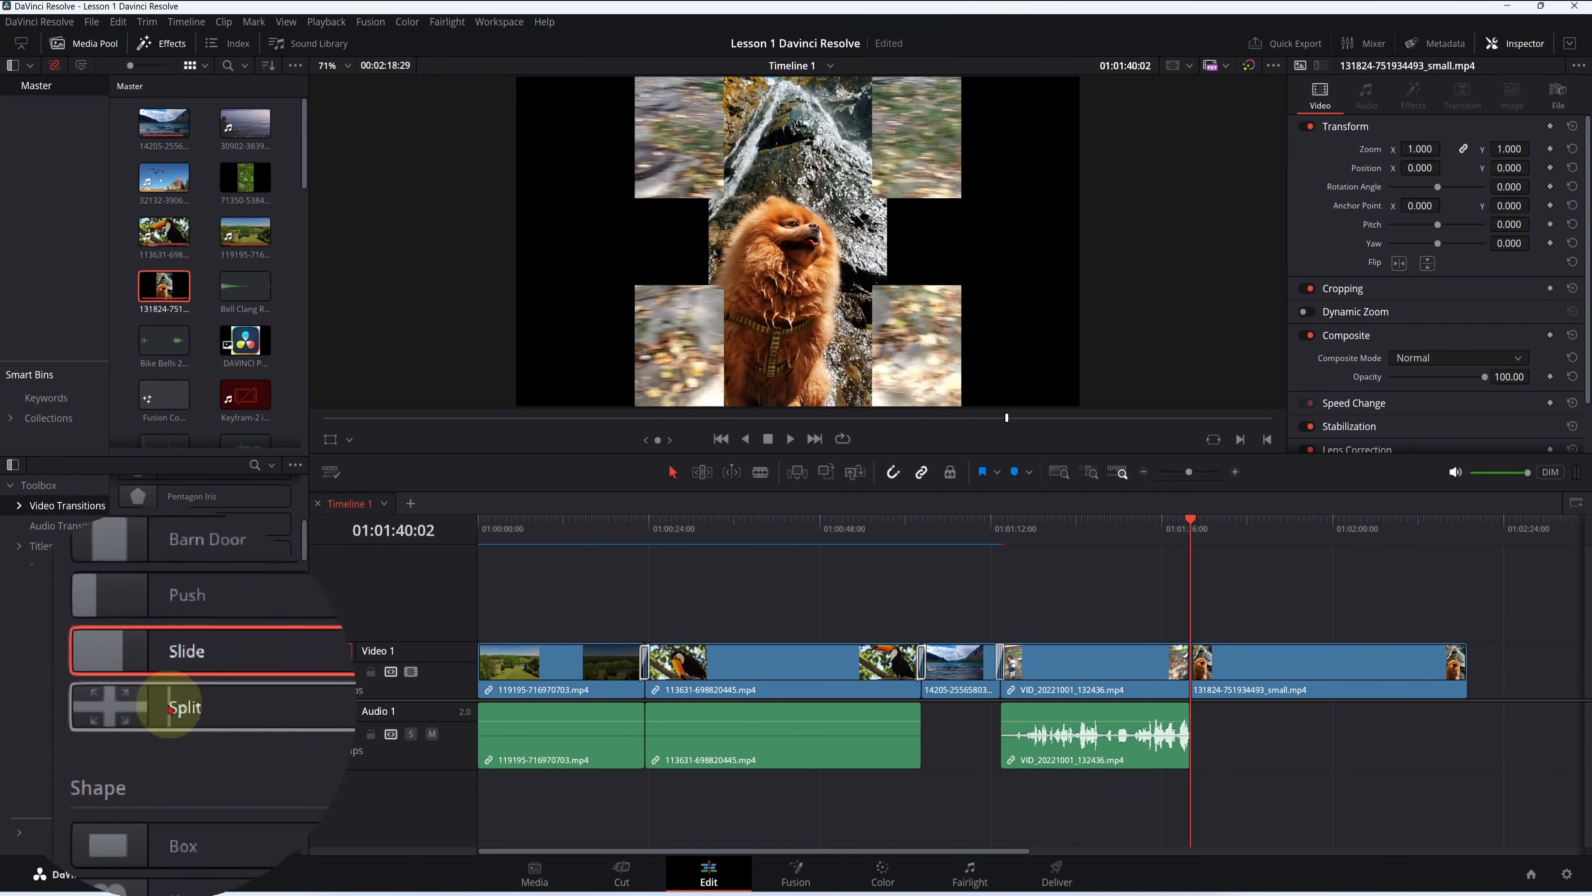
double_click(168, 705)
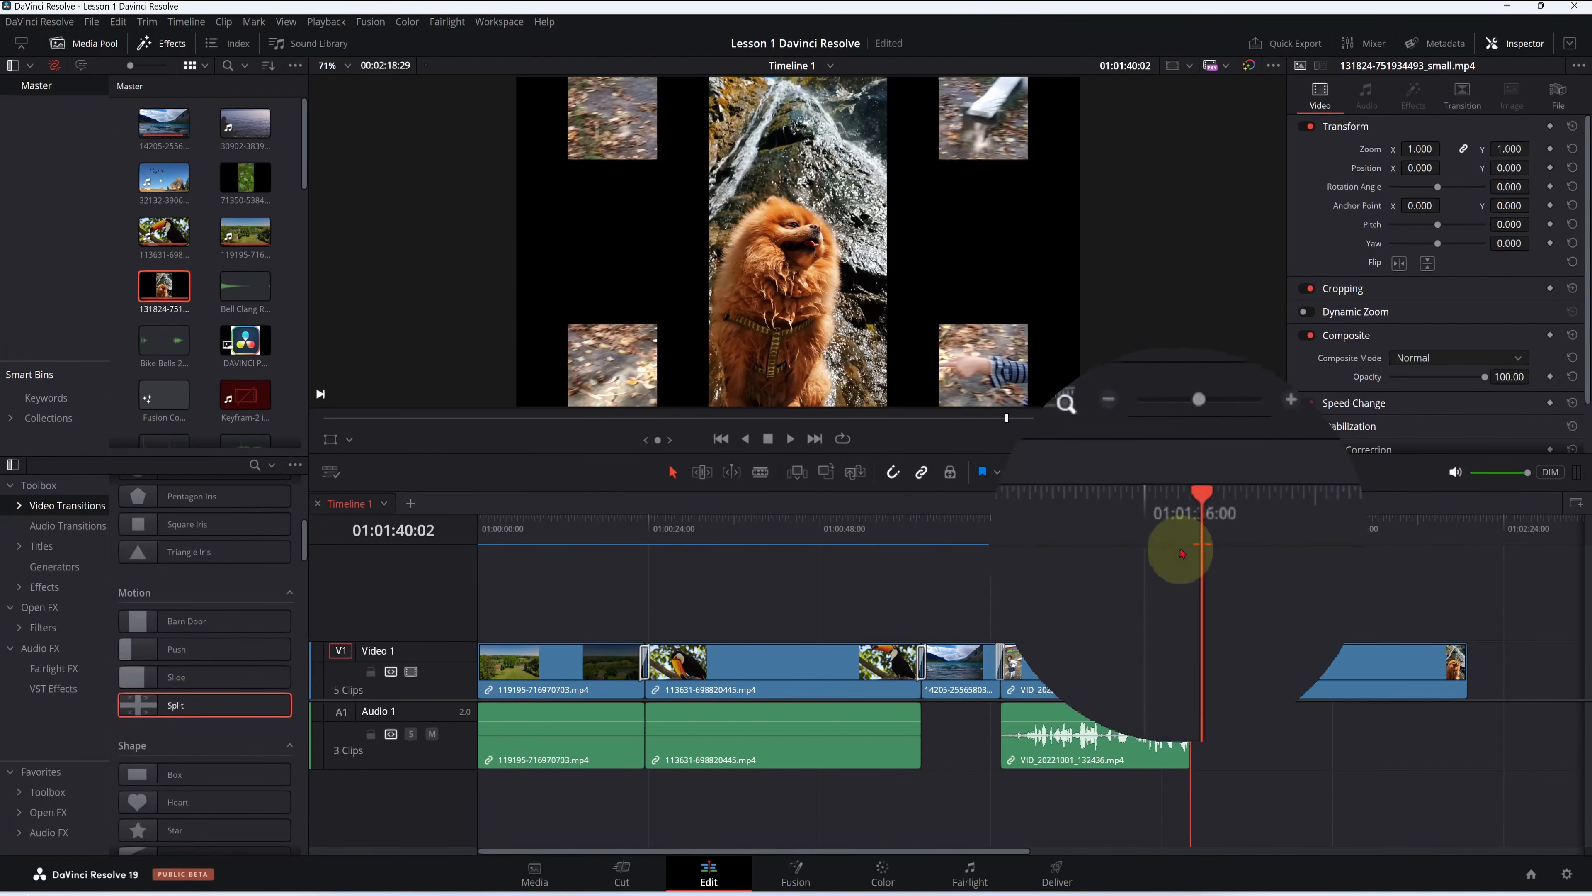
Preview the Split transition twice, the second time from 01:01:37:07, and return the playhead to that time
left_click_drag(1194, 532, 1169, 530)
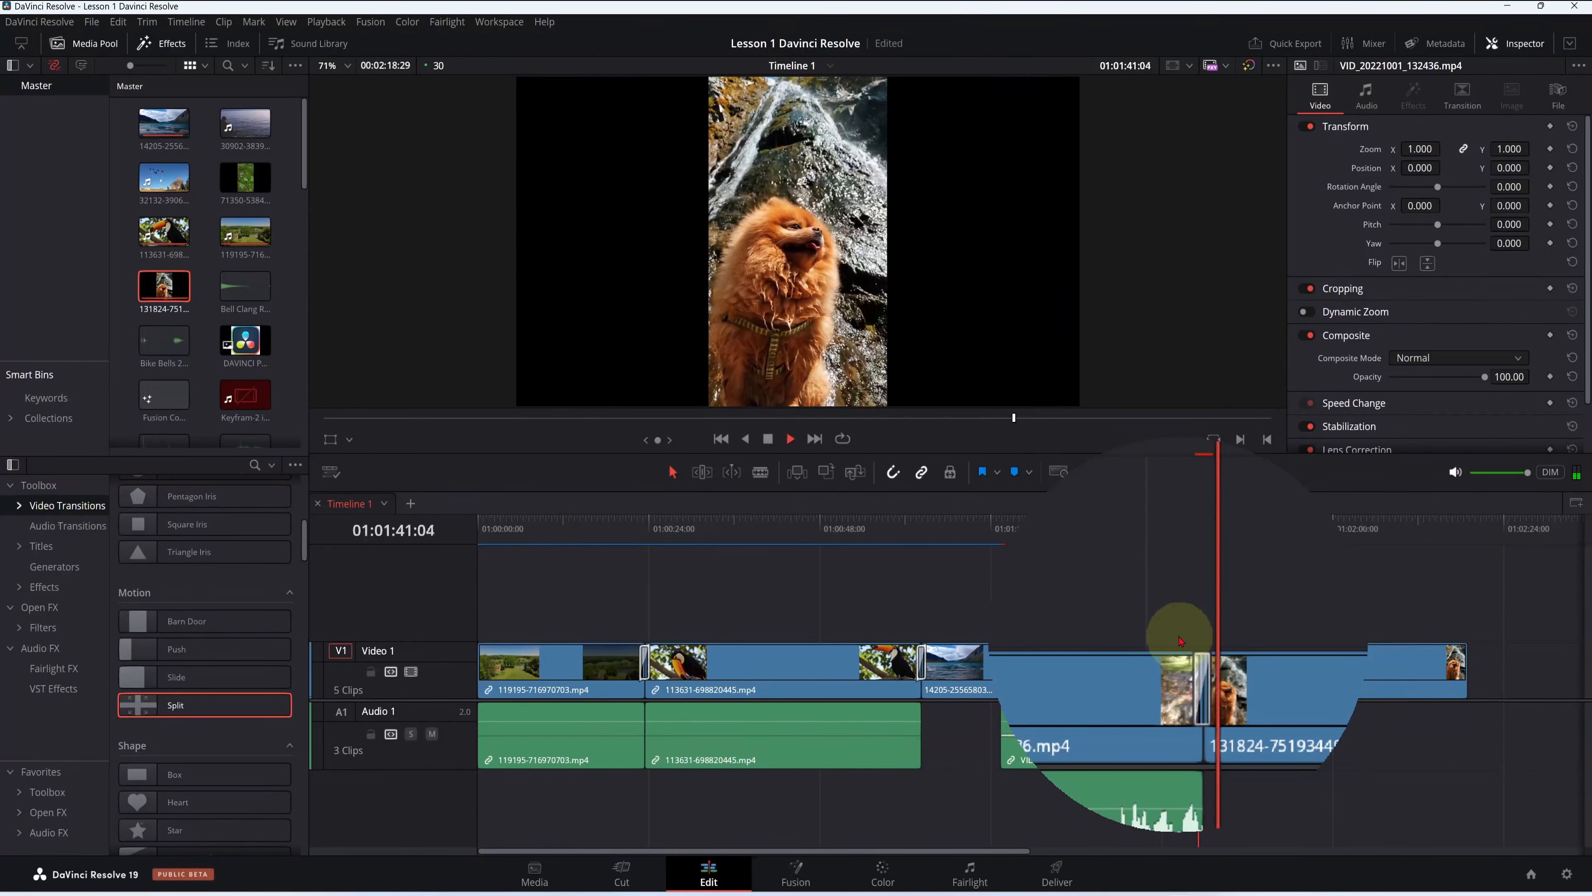
left_click(767, 439)
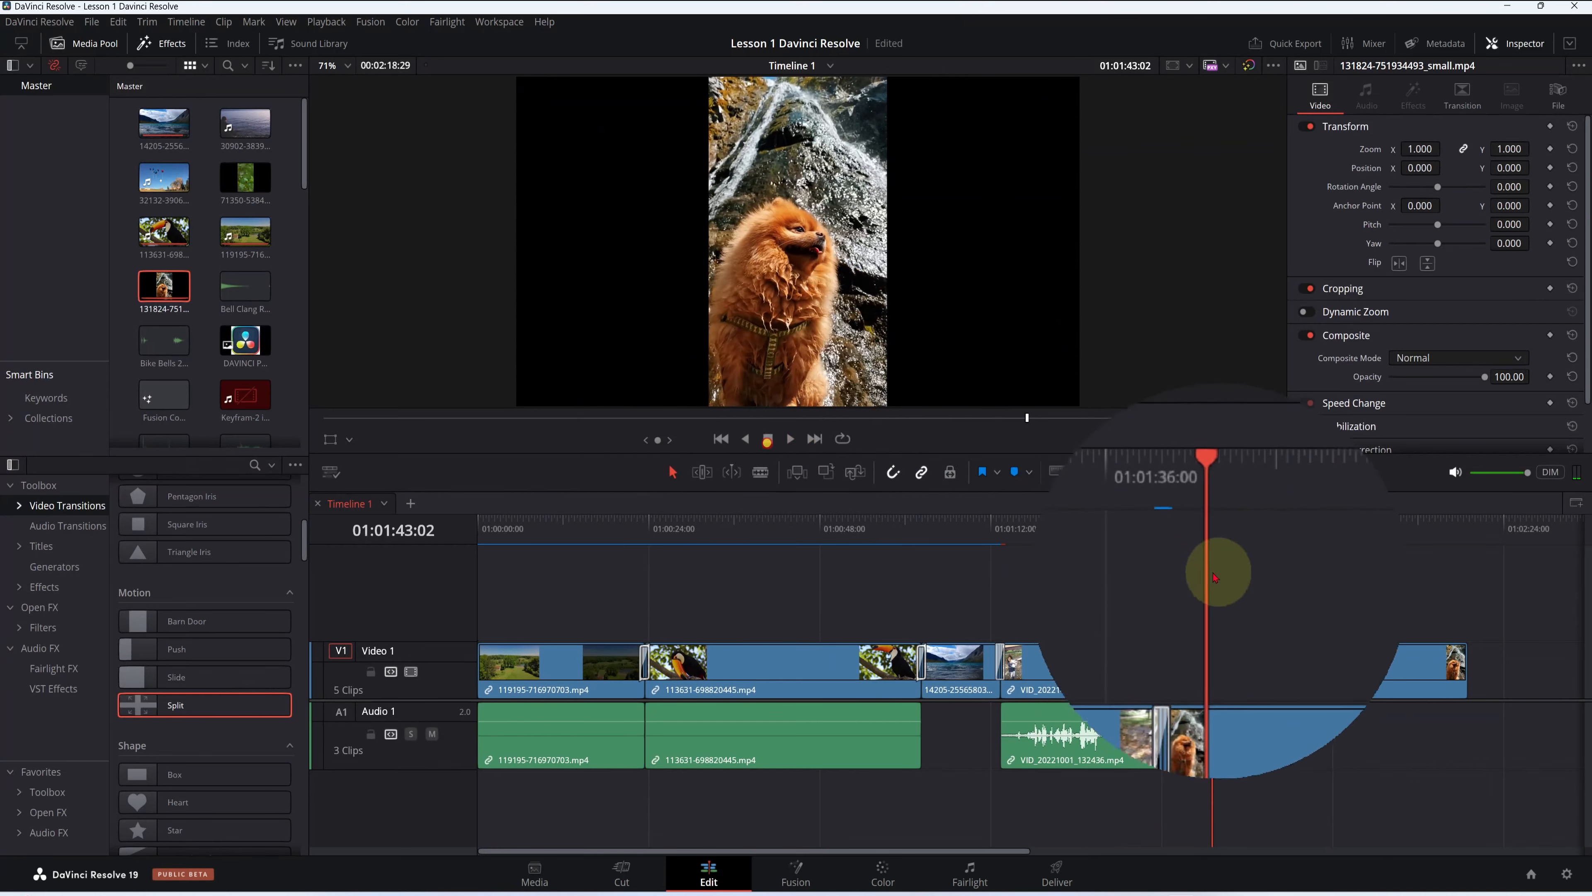
left_click_drag(1215, 577, 1169, 576)
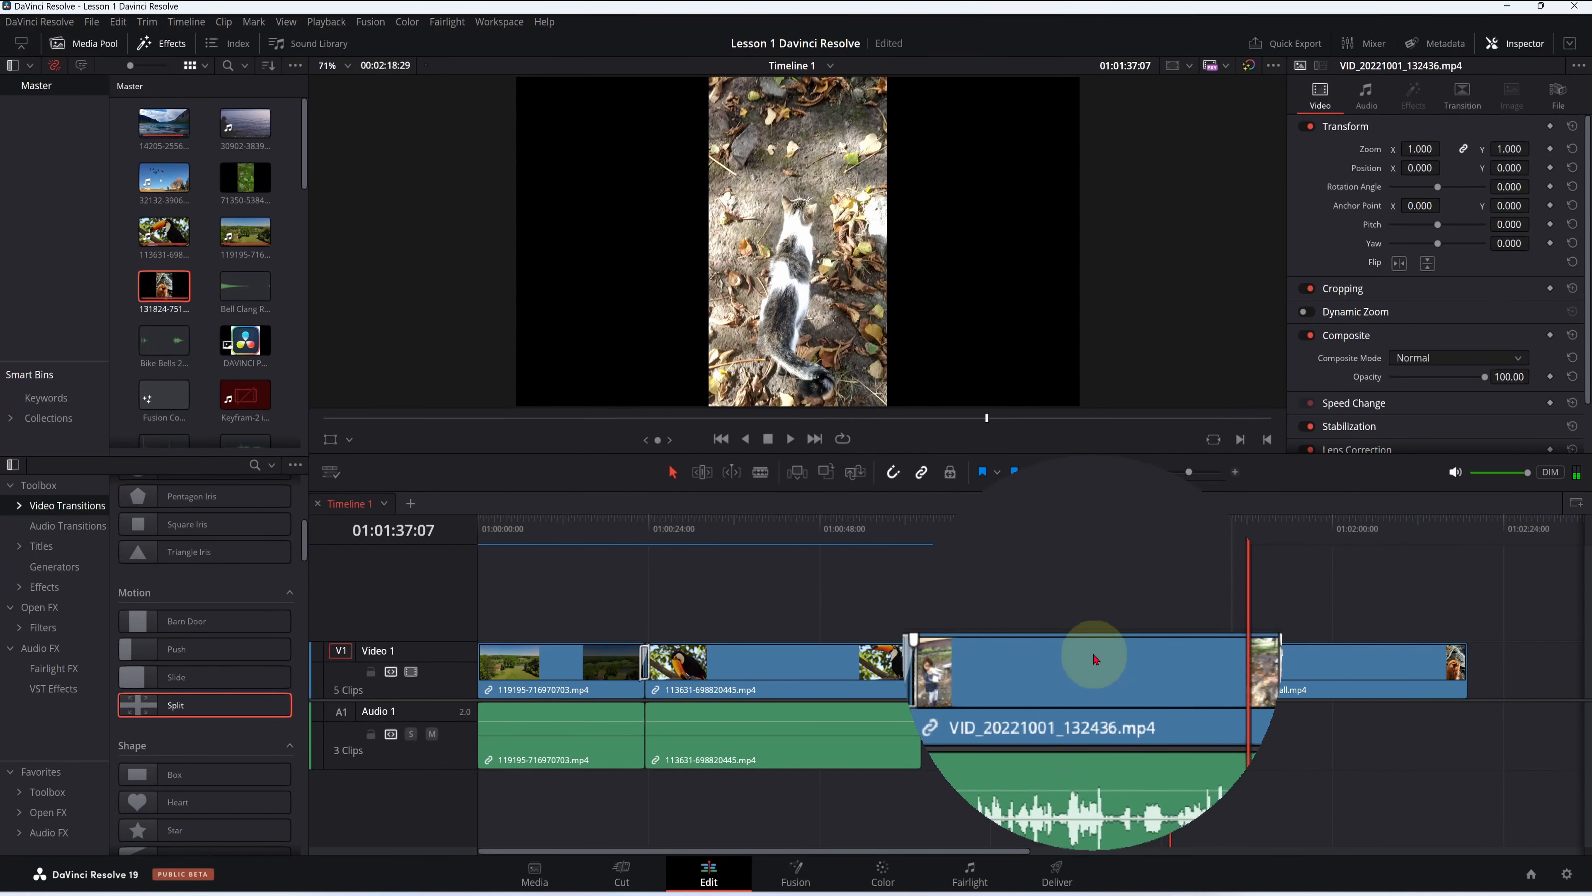
key("space")
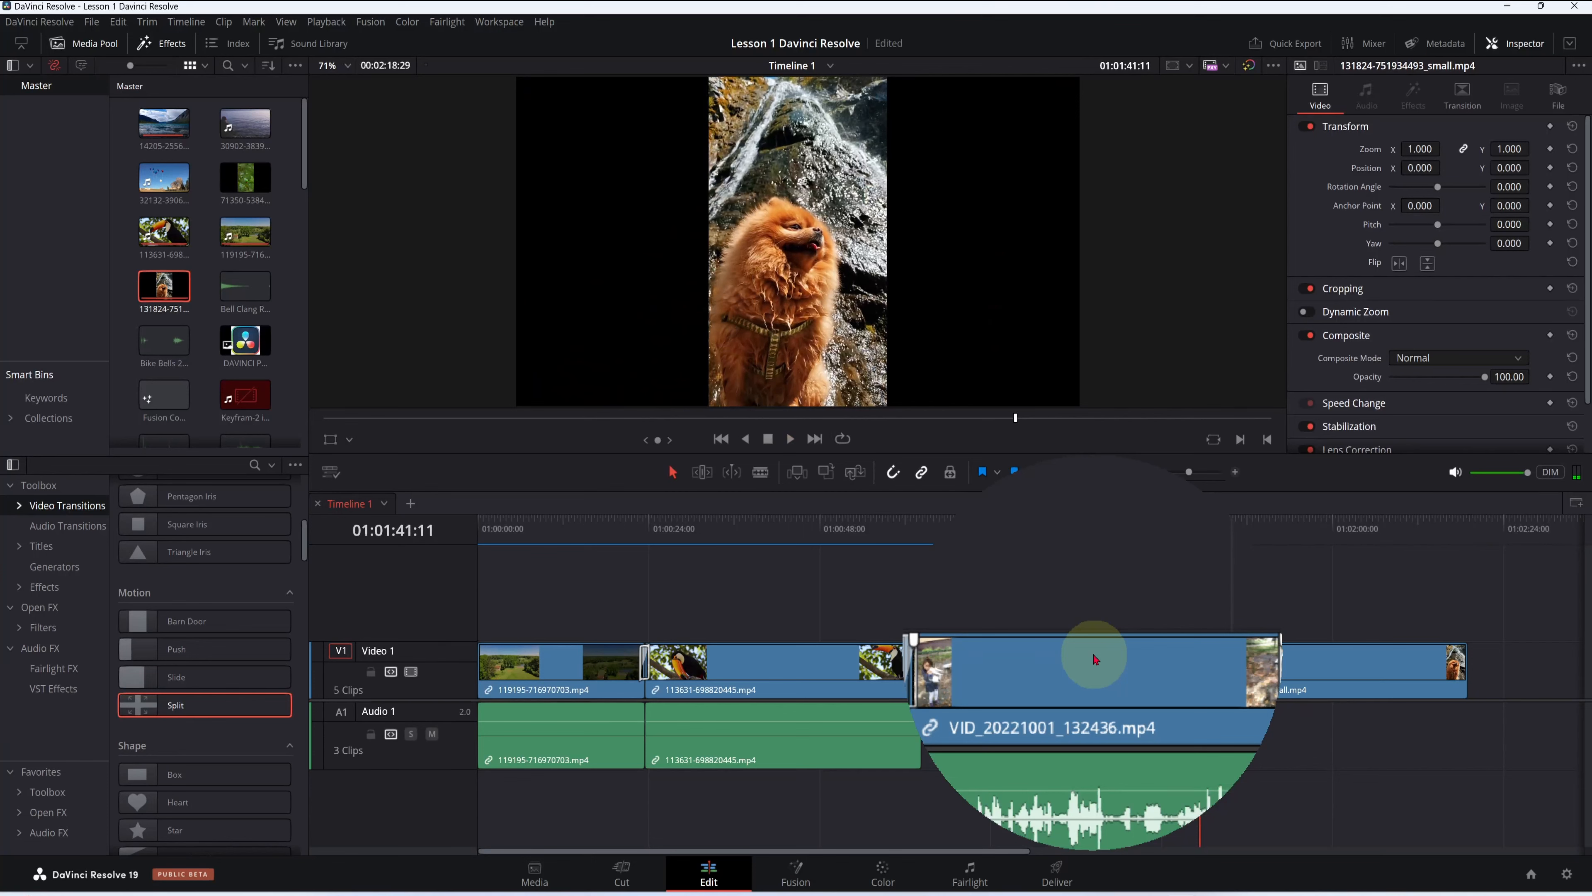
left_click(1170, 536)
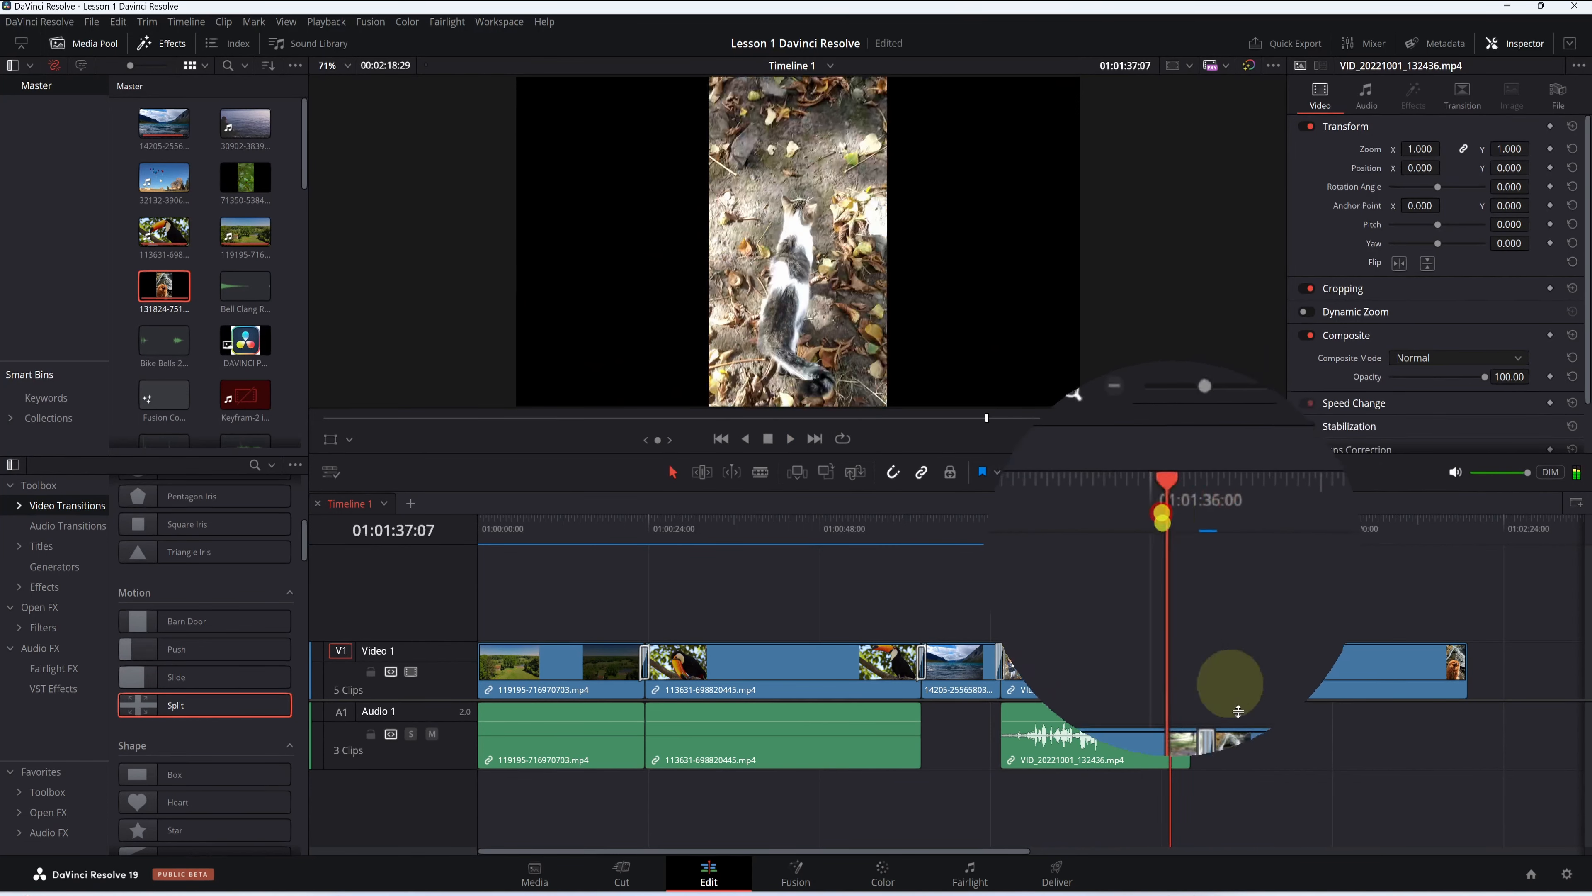
Open the Split transition's settings at 01:01:40:02 and switch its alignment through the other options, ending centred on the cut
left_click_drag(1169, 595, 1191, 599)
scroll(1180, 602, "up", 4)
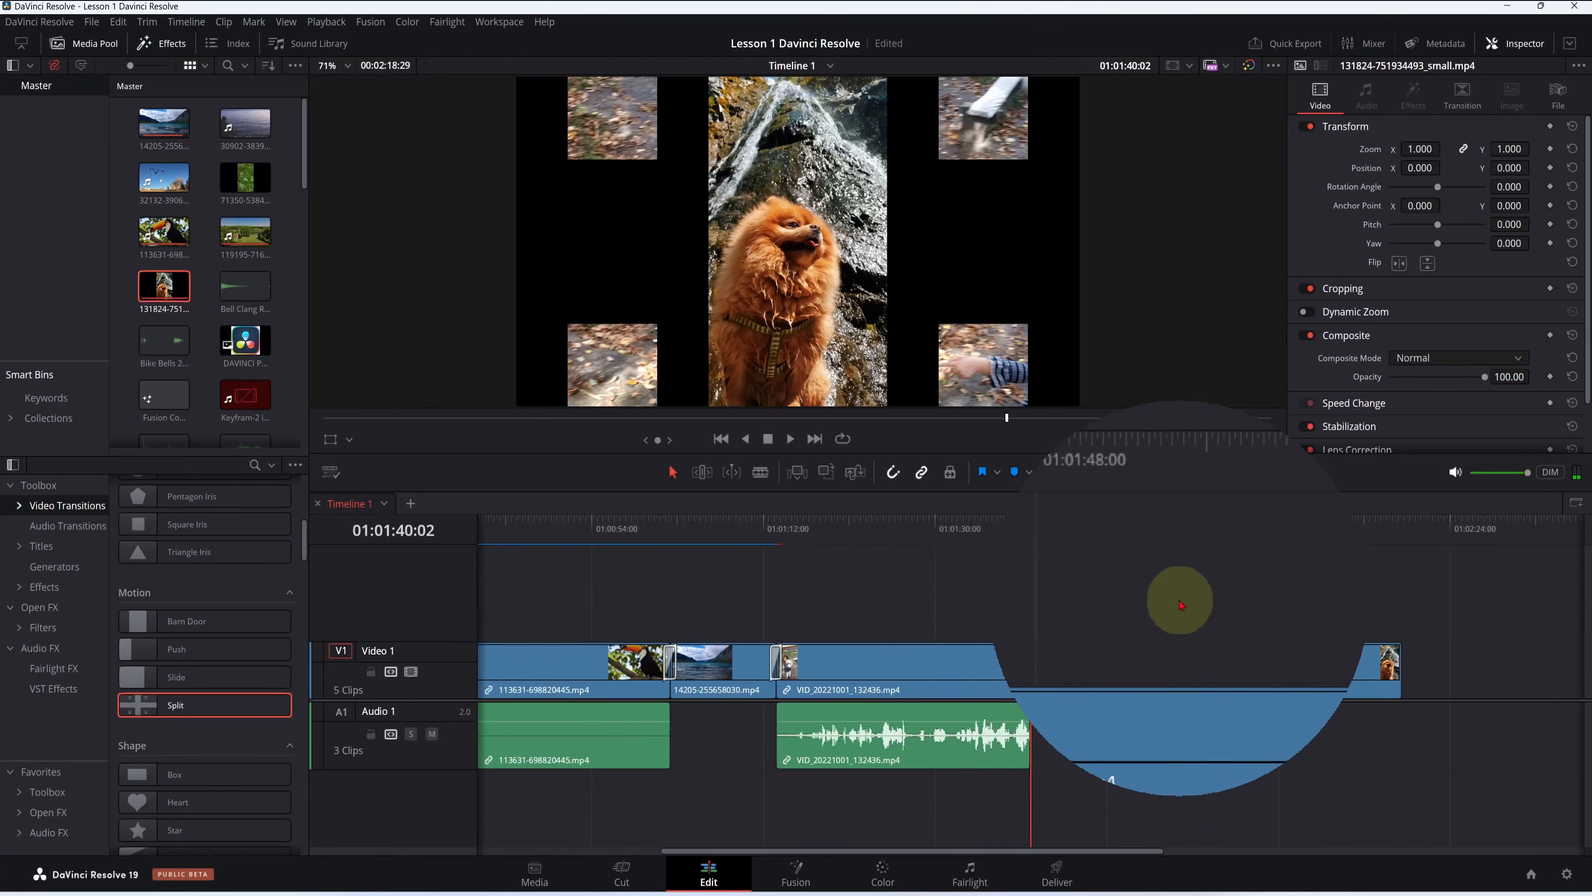
scroll(1039, 648, "up", 1)
scroll(1040, 647, "up", 2)
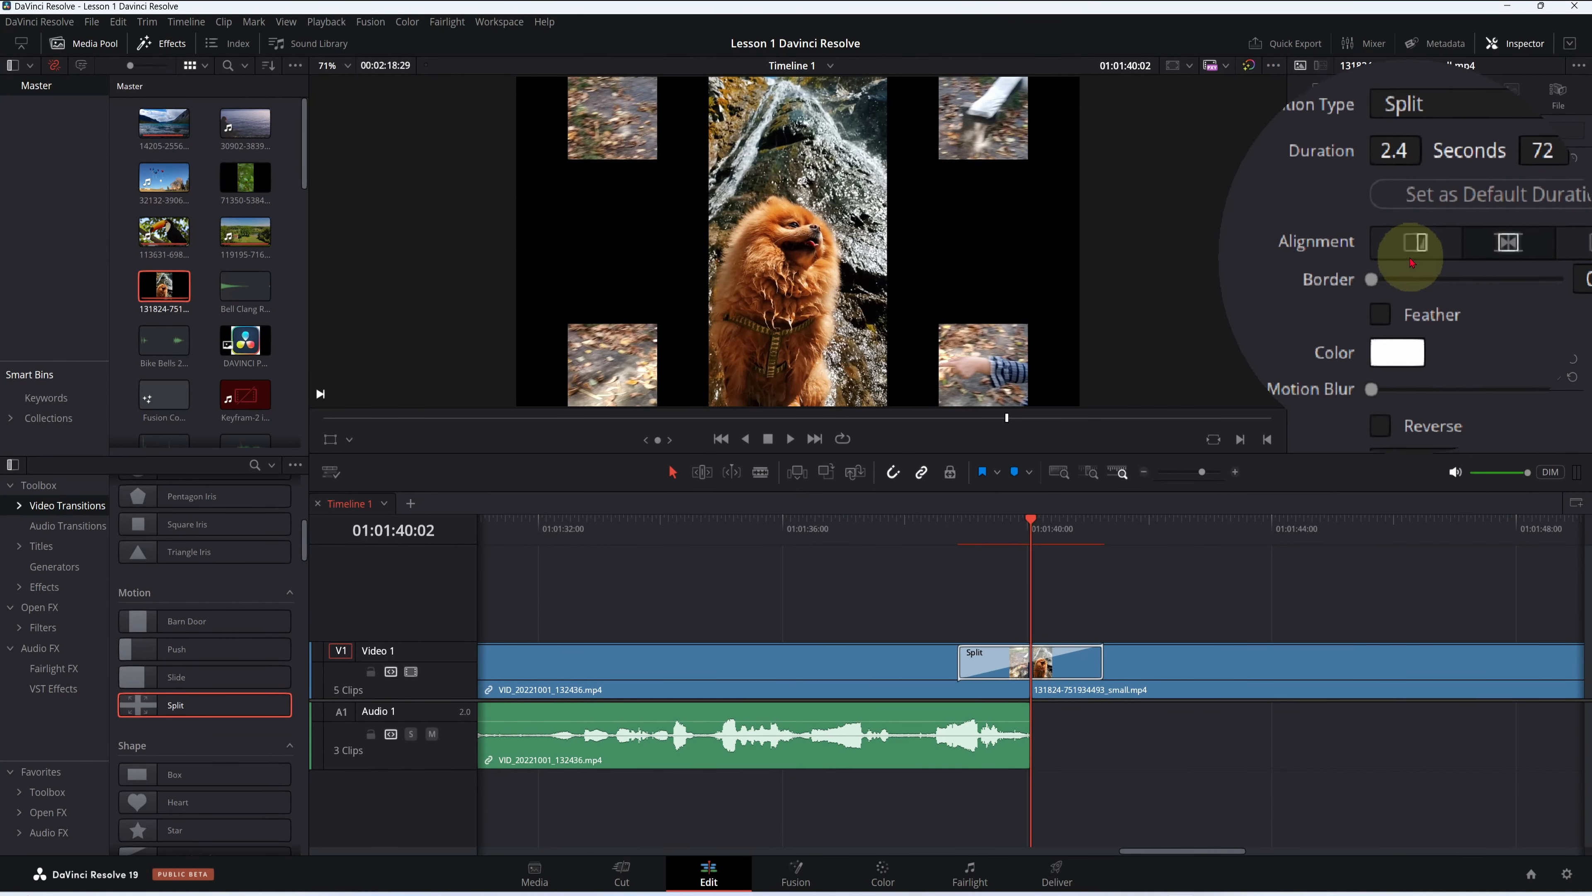
left_click(1414, 255)
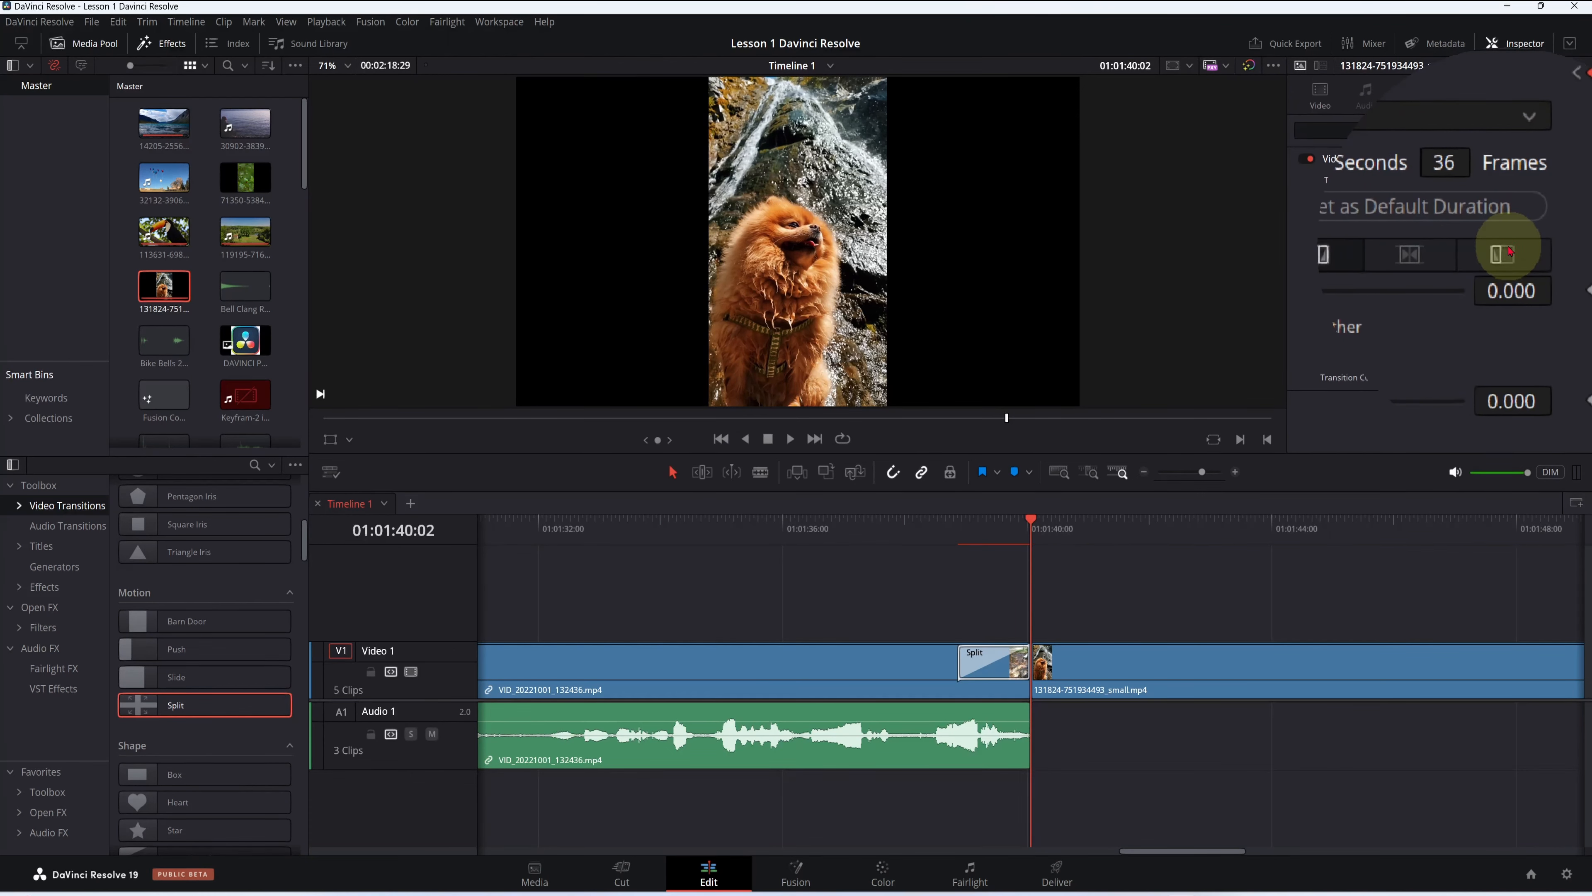
left_click(1488, 252)
left_click(1447, 248)
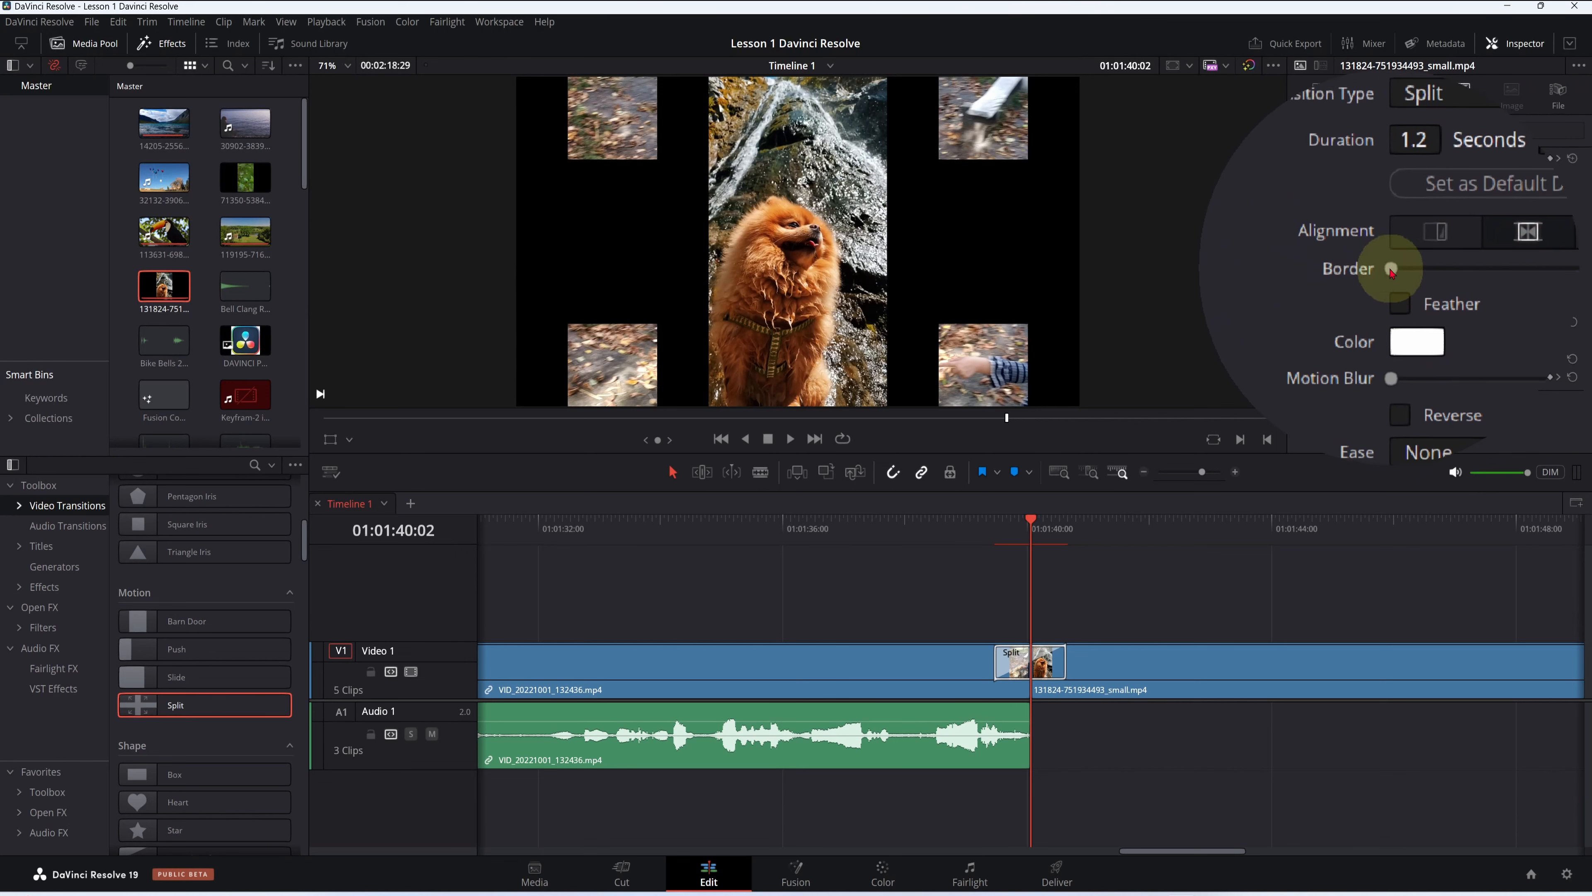
Give the Split transition a border of 24.960 and colour it yellow (#ffff00)
left_click_drag(1385, 270, 1396, 271)
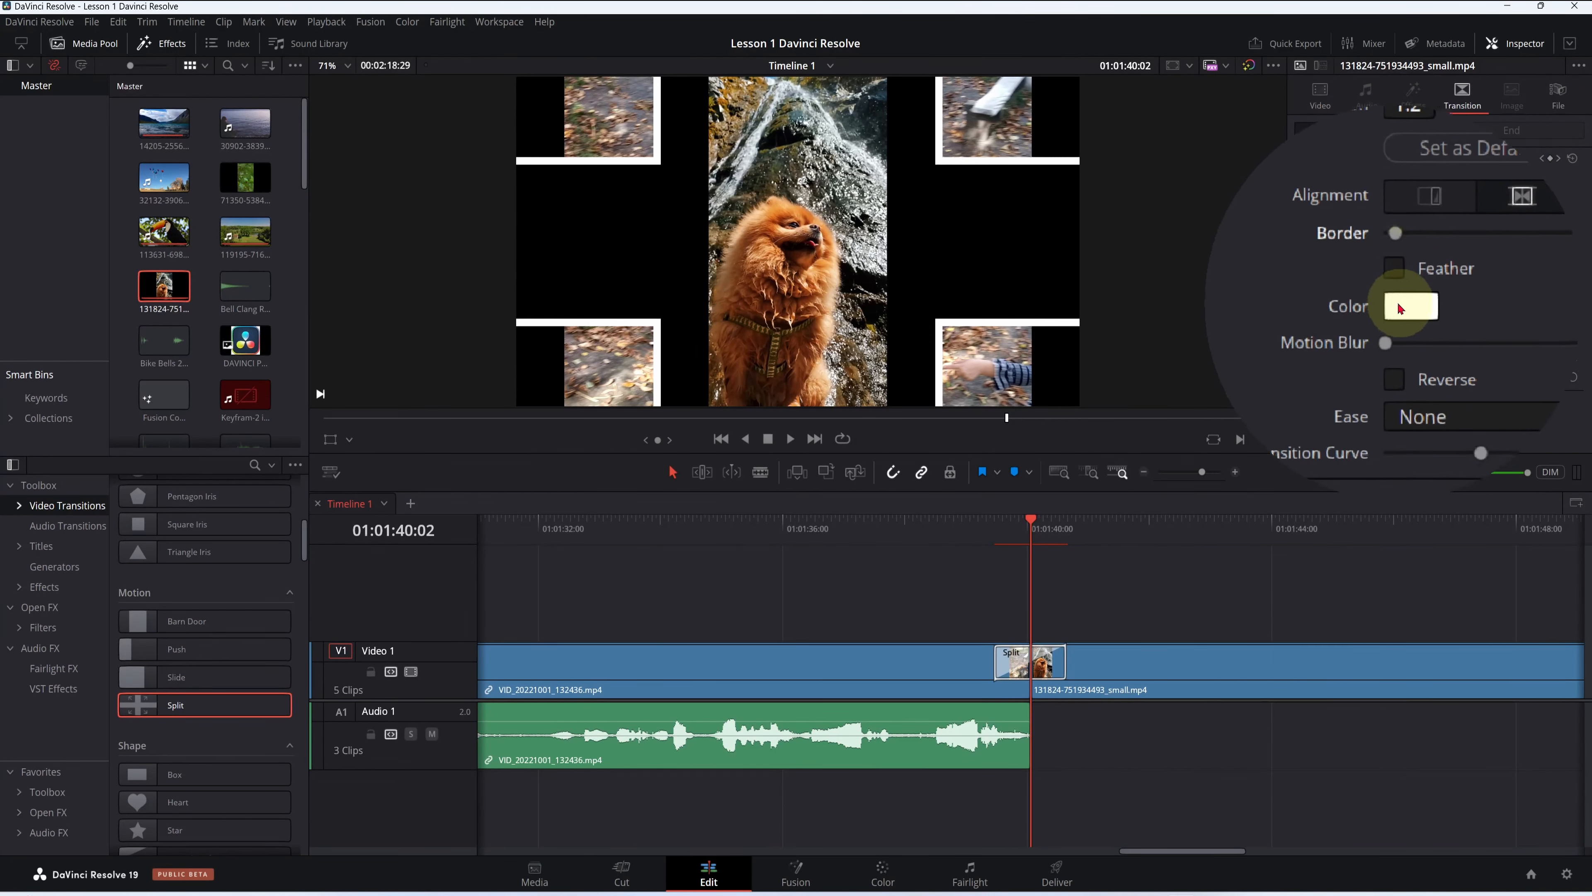
left_click(1402, 303)
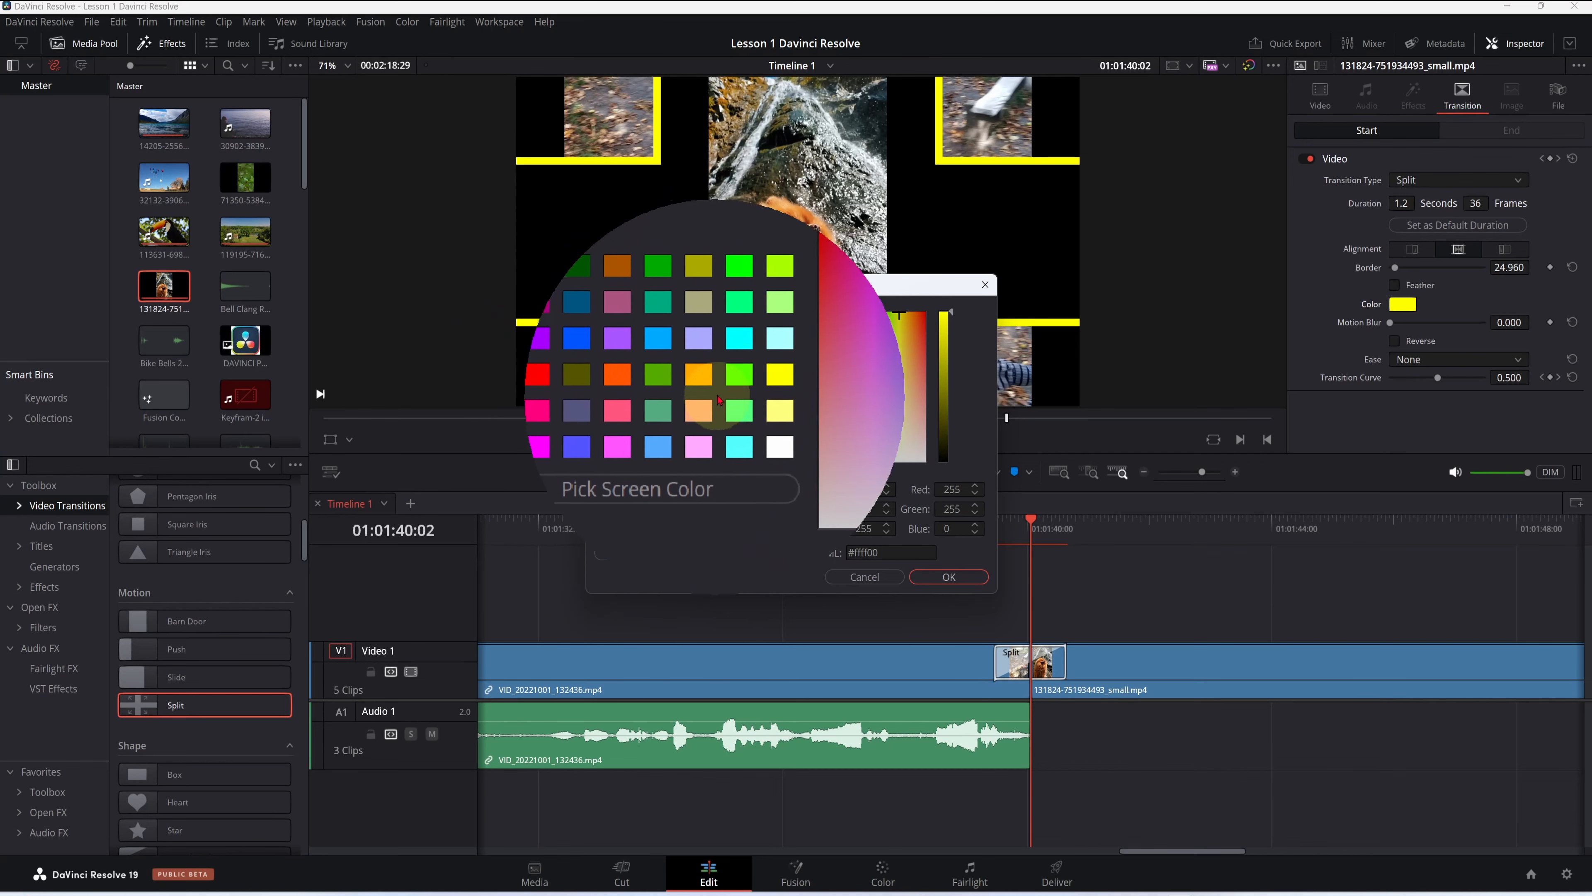
left_click(728, 389)
left_click(747, 385)
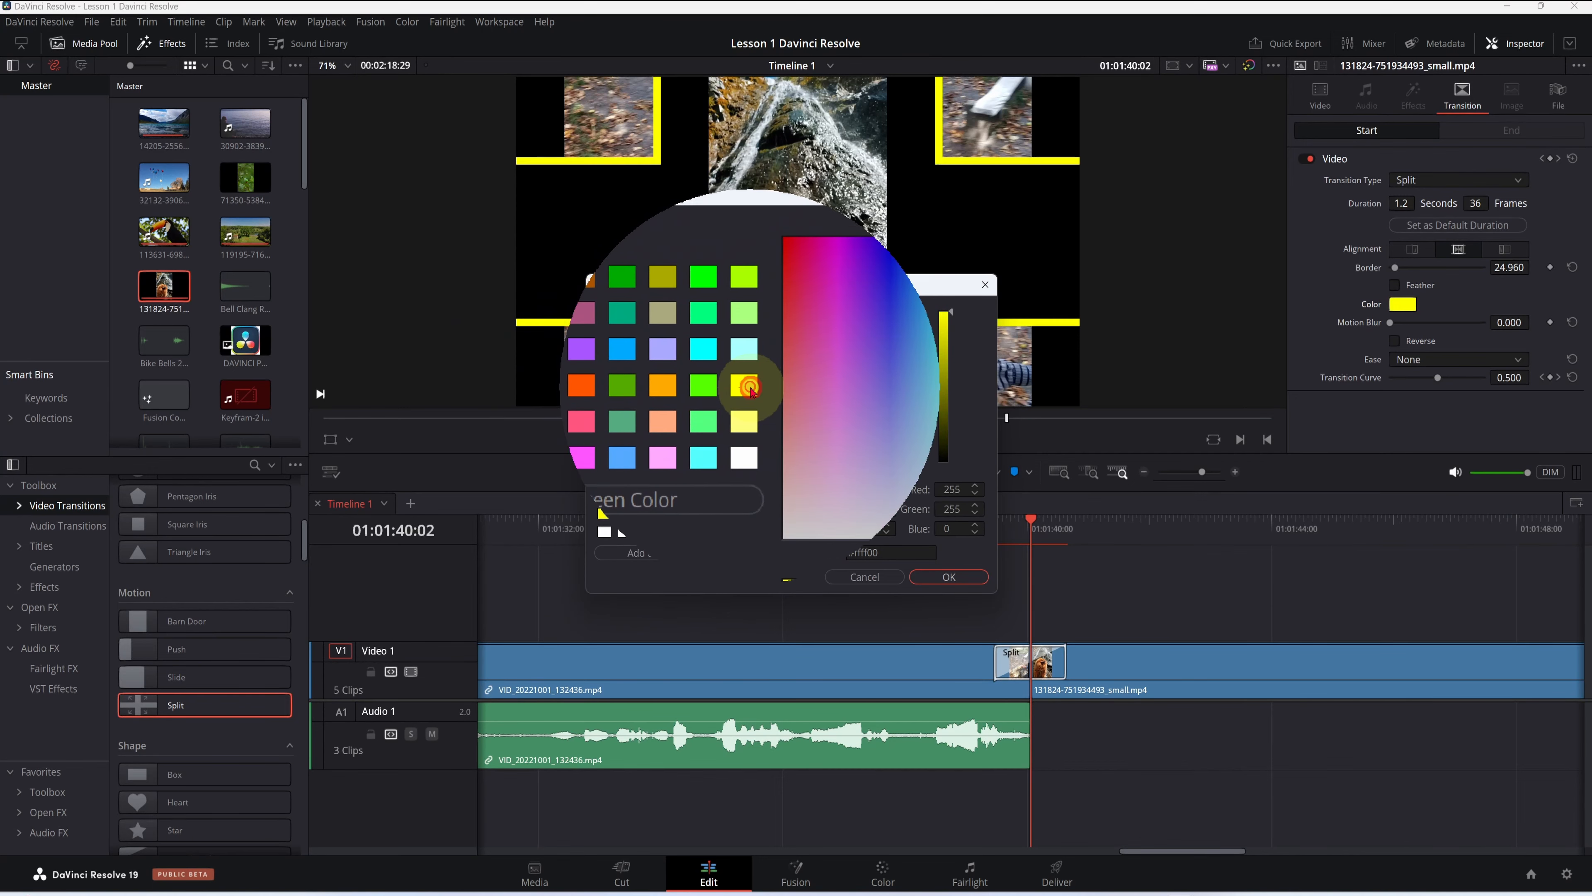
left_click(957, 579)
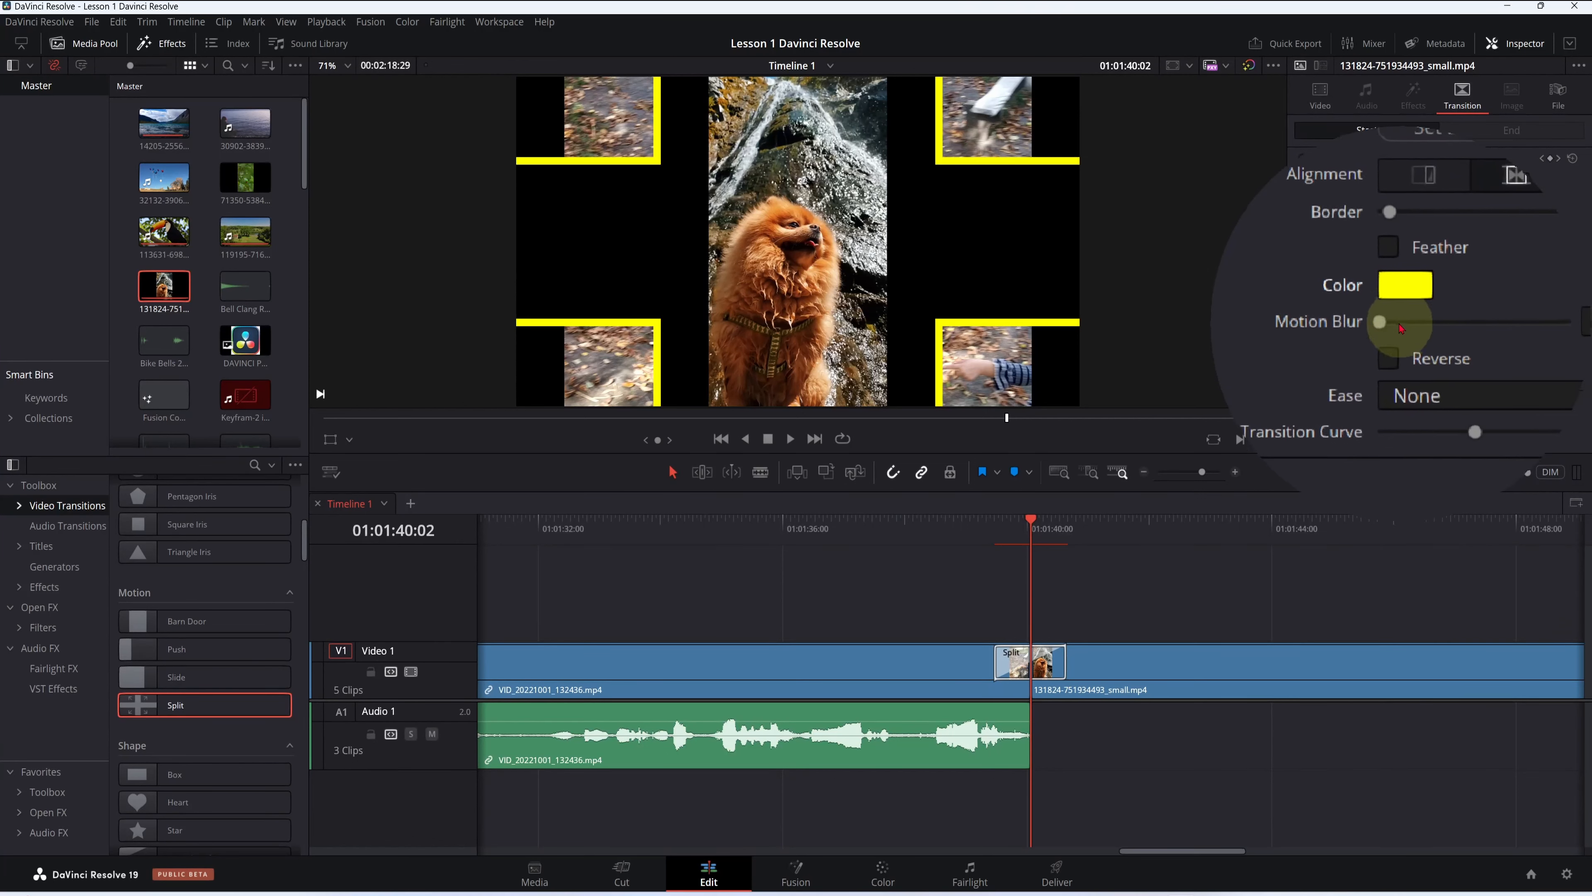
Try a Motion Blur of 0.328 on the Split transition, reduce it to 0.099 and play the result
left_click_drag(1392, 324, 1423, 326)
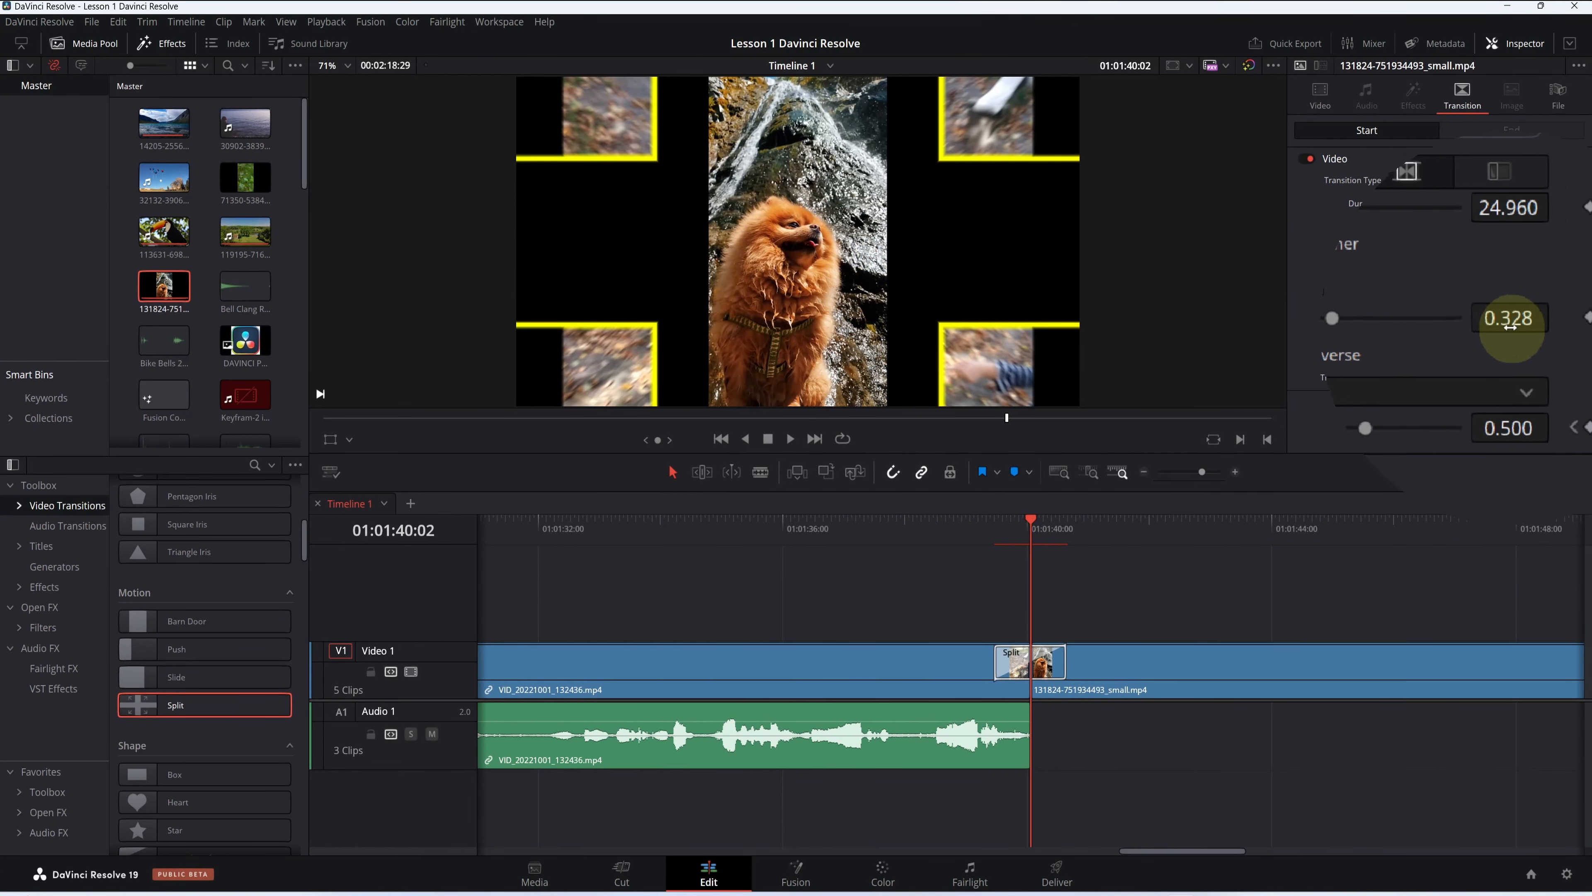
left_click_drag(1425, 324, 1390, 323)
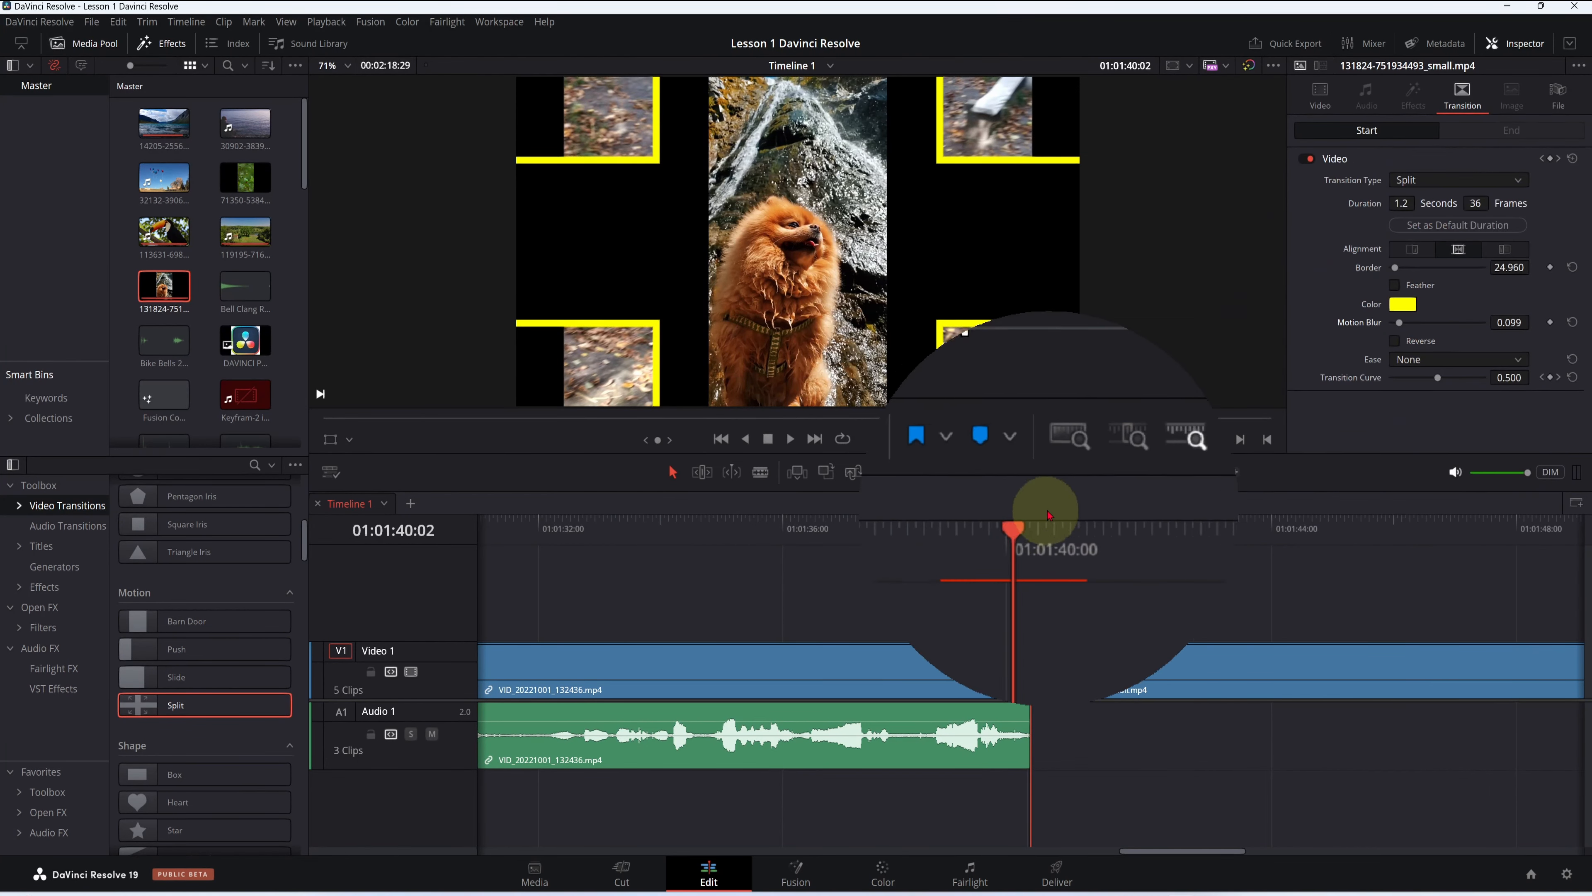
left_click_drag(1030, 527, 996, 527)
key("space")
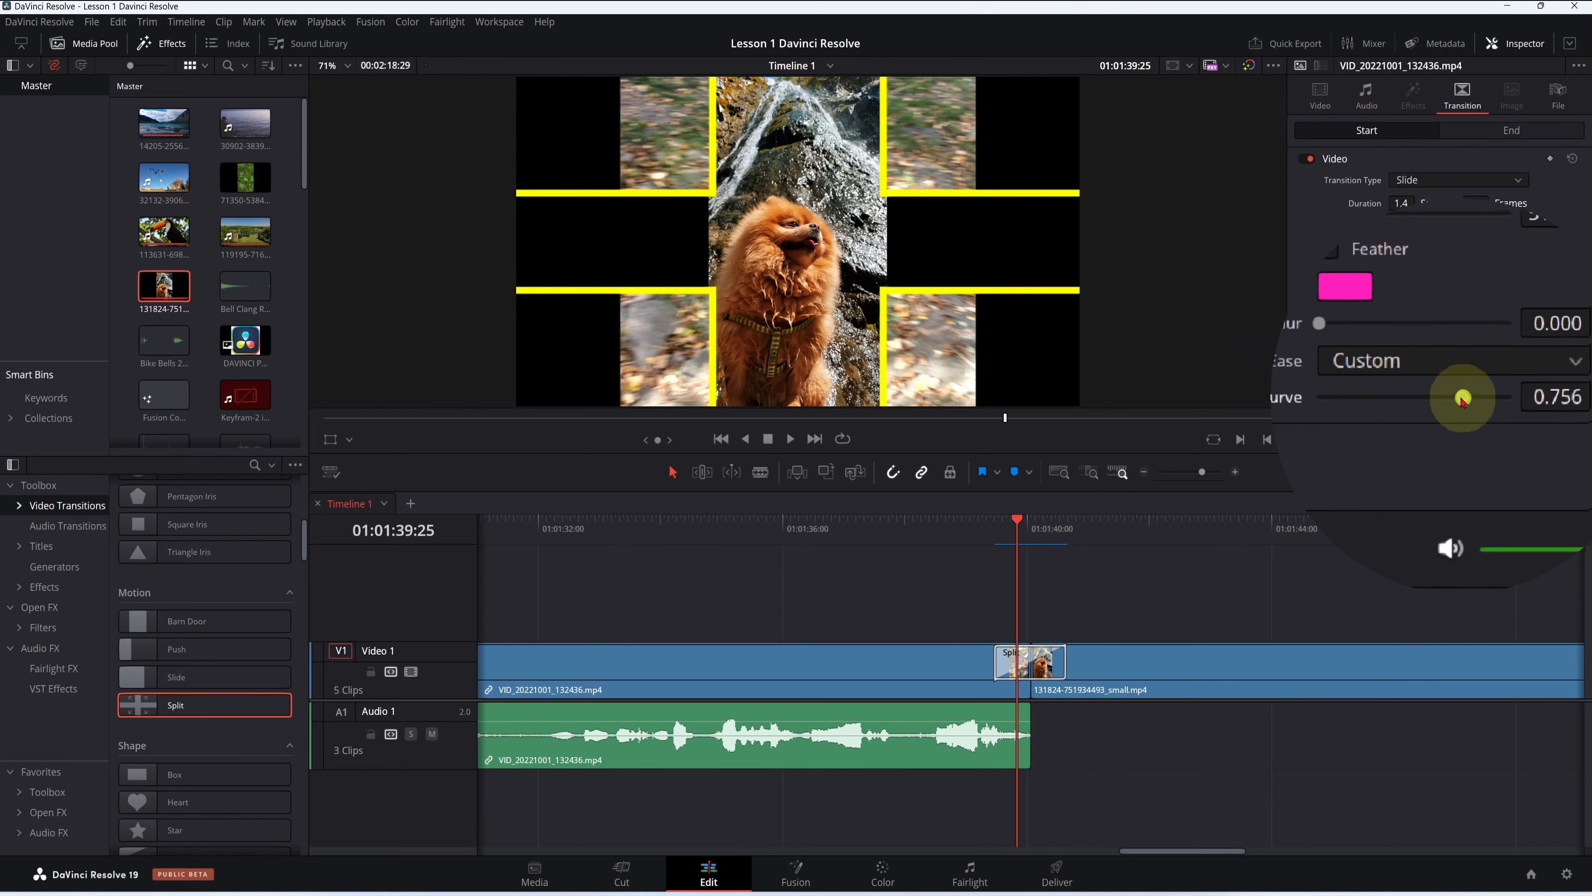
Adjust the Slide transition's curve and set its preset to Slide, Bottom-Up
left_click_drag(1459, 400, 1423, 403)
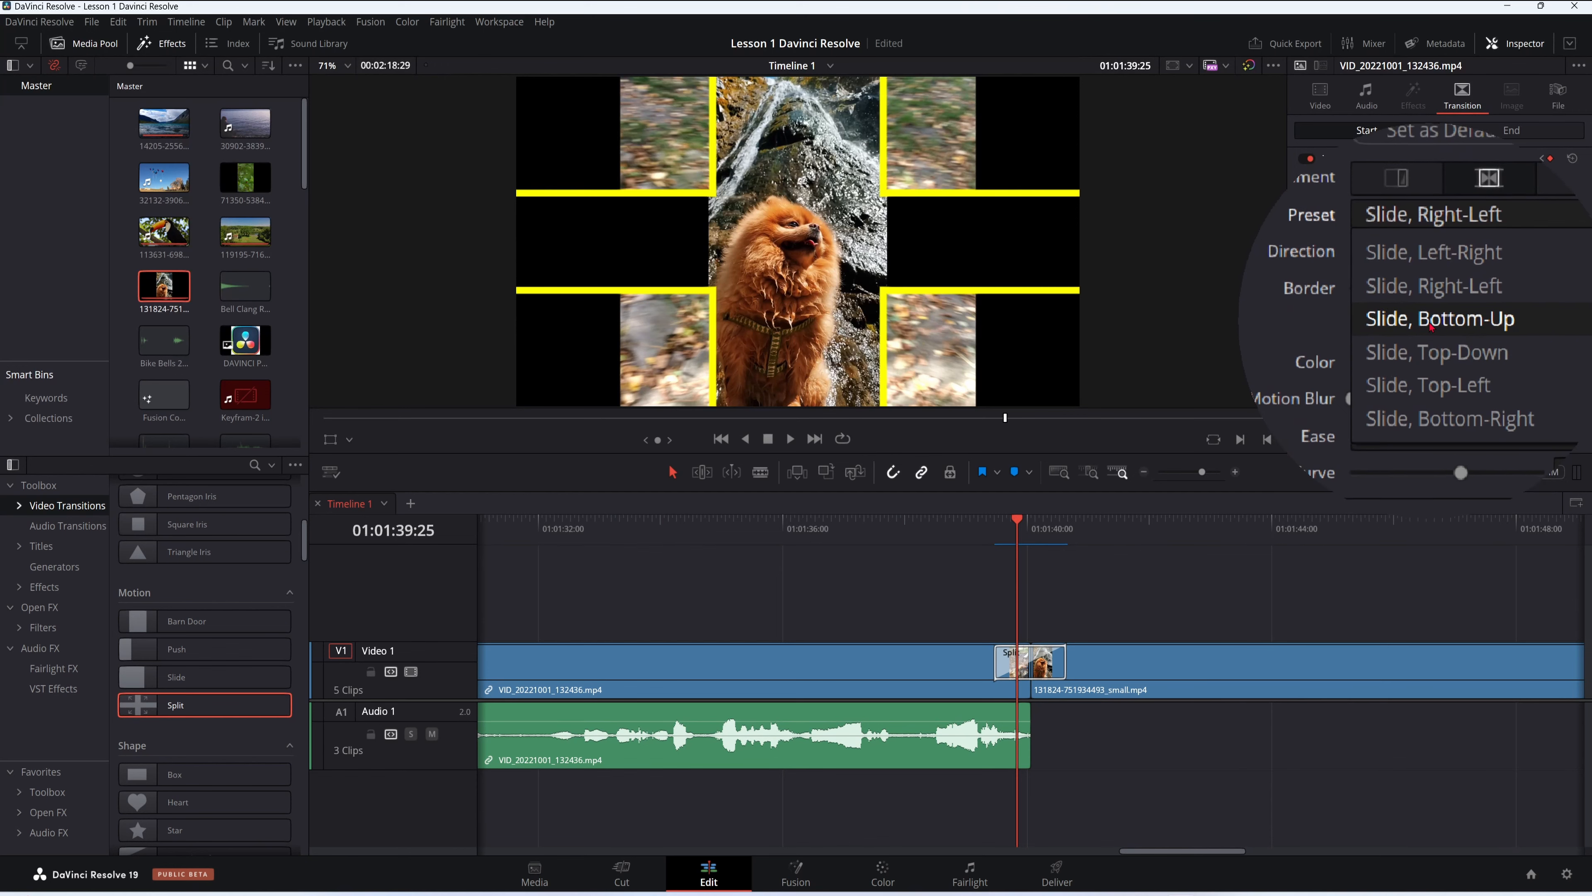
left_click(1431, 325)
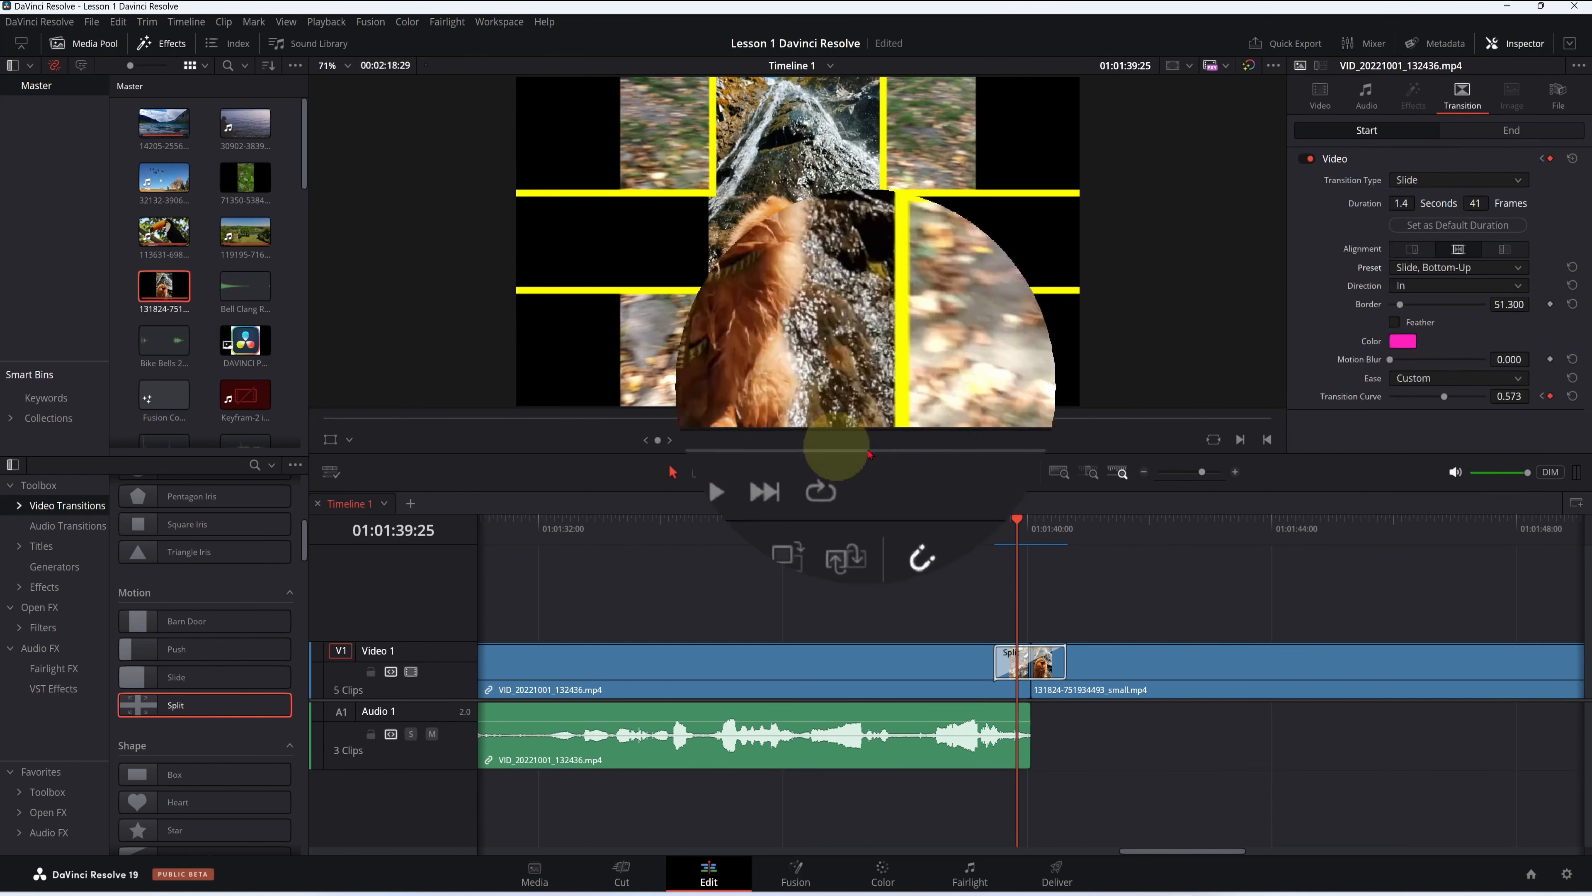
Play the yellow-bordered Split transition from just before the cut and leave the playhead at 01:01:41:29
left_click_drag(1021, 527, 943, 523)
key("space")
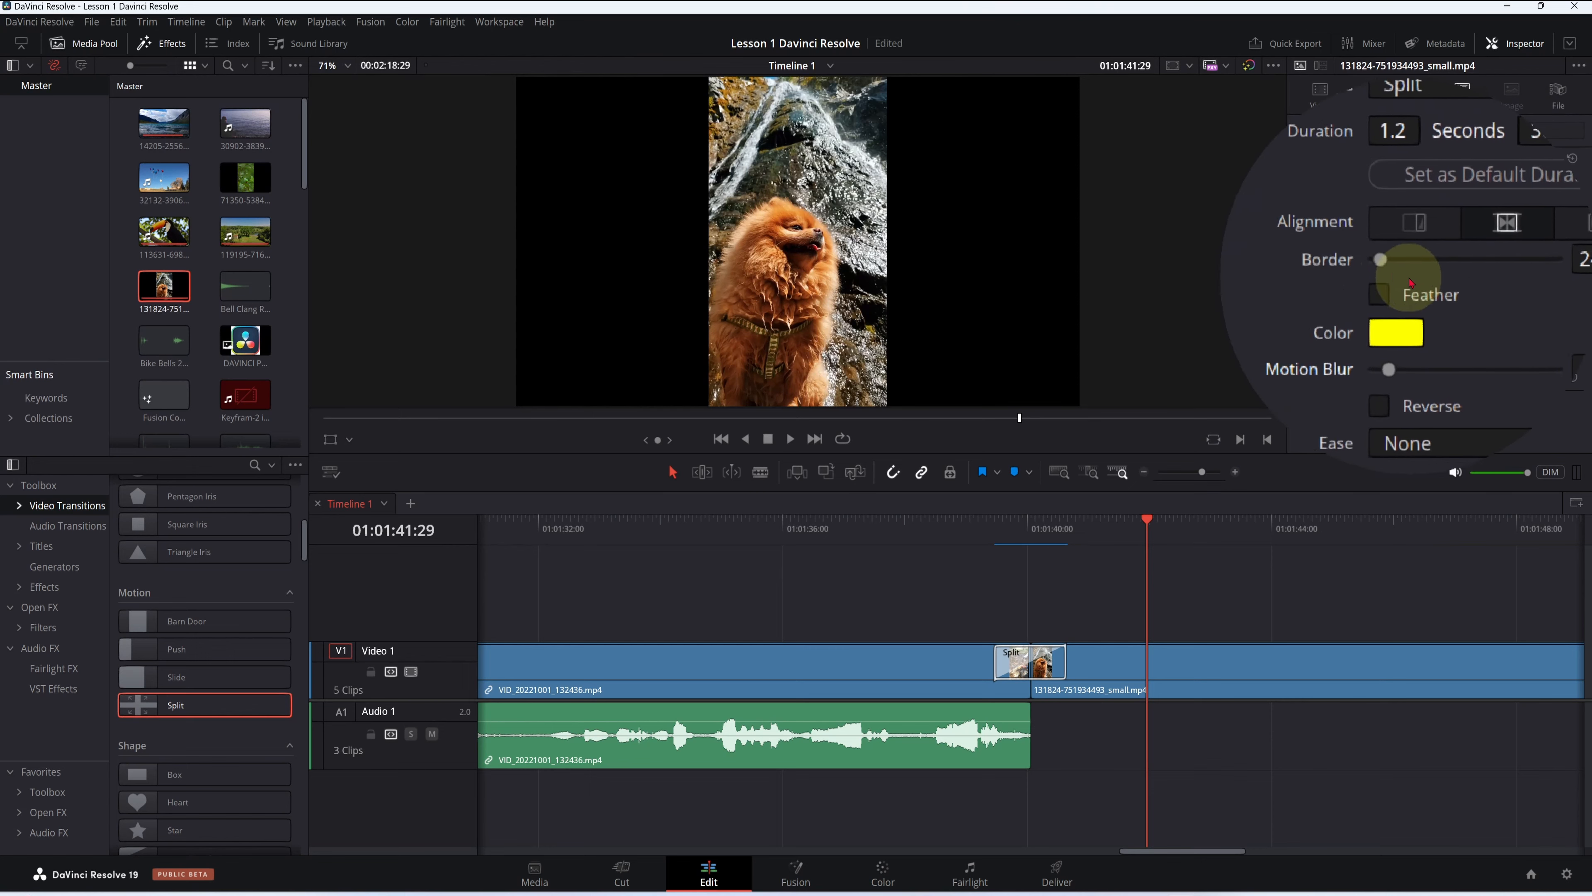
left_click(1144, 528)
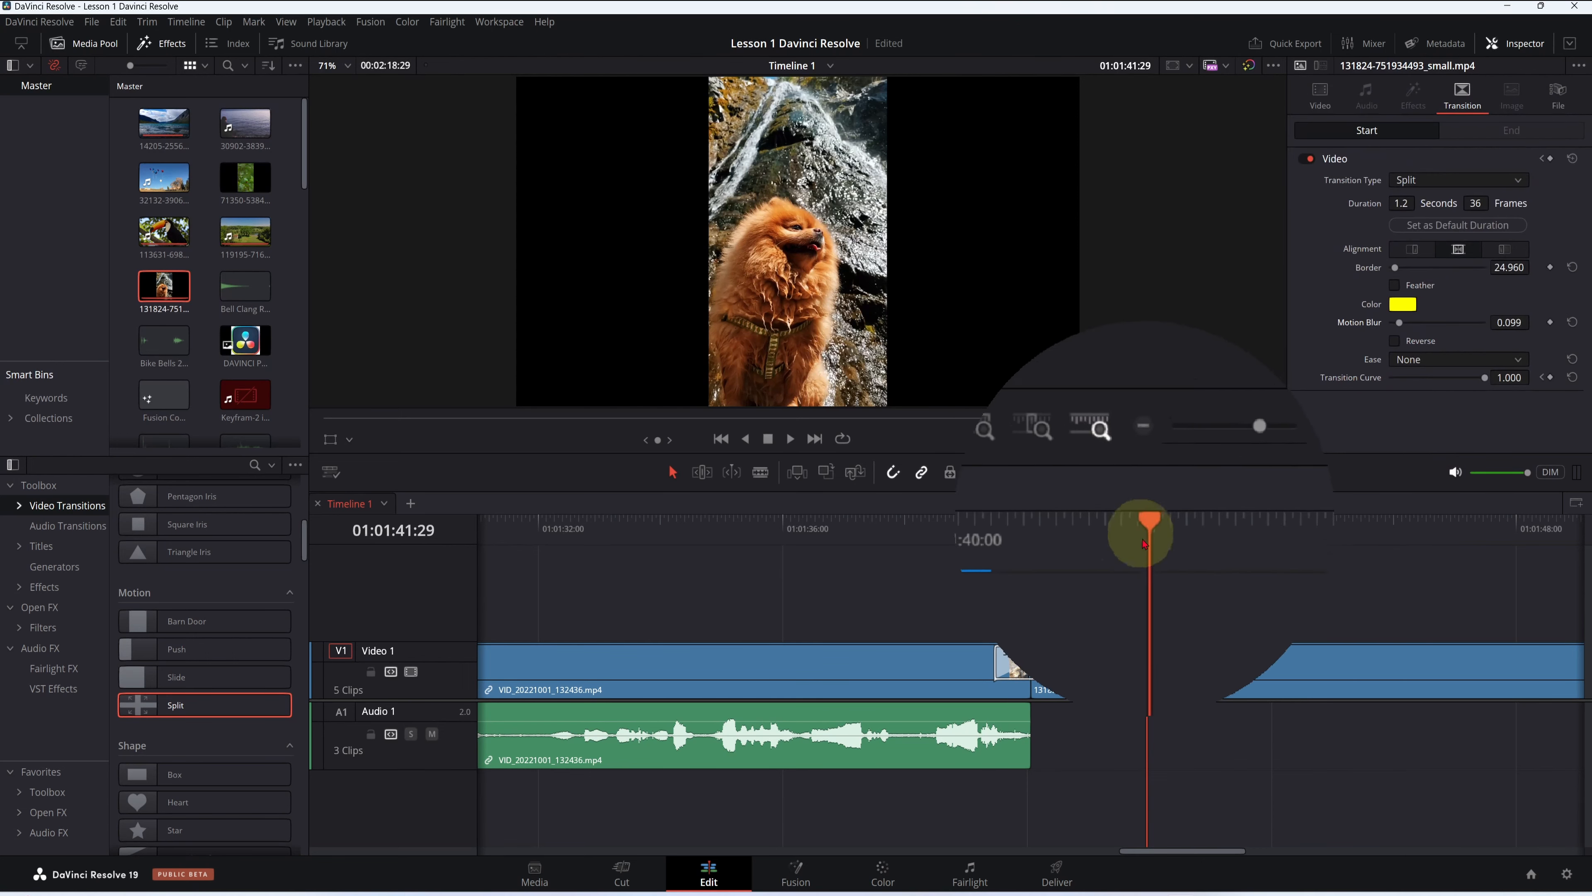
Play the timeline from its start, skipping between cuts to review the four transitions, and browse down to the Shape transitions
scroll(1139, 541, "down", 5)
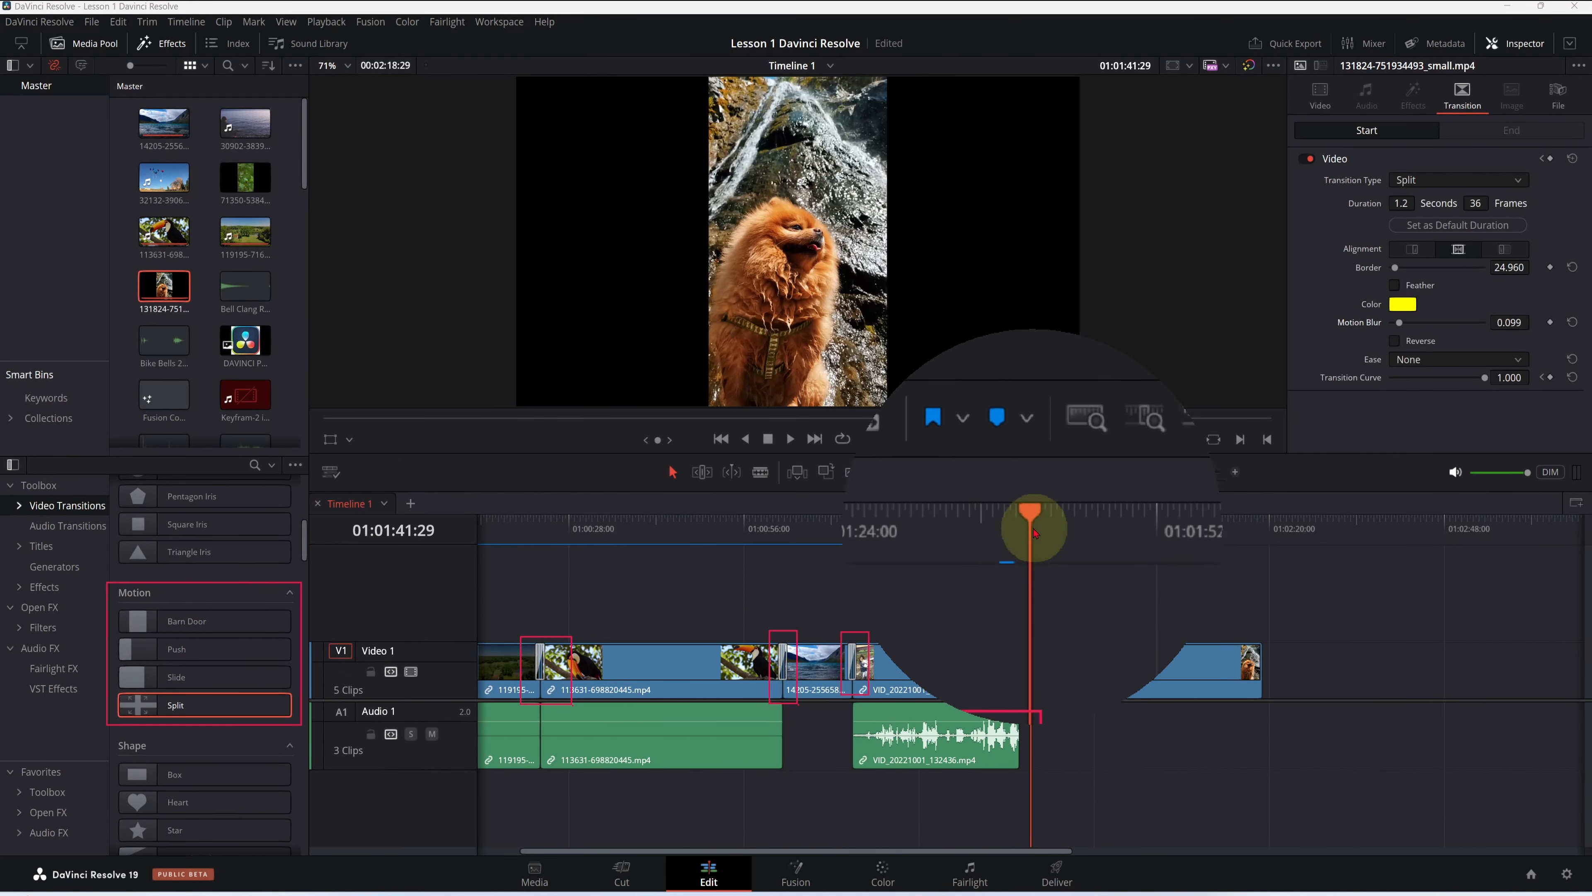
left_click_drag(1033, 533, 447, 516)
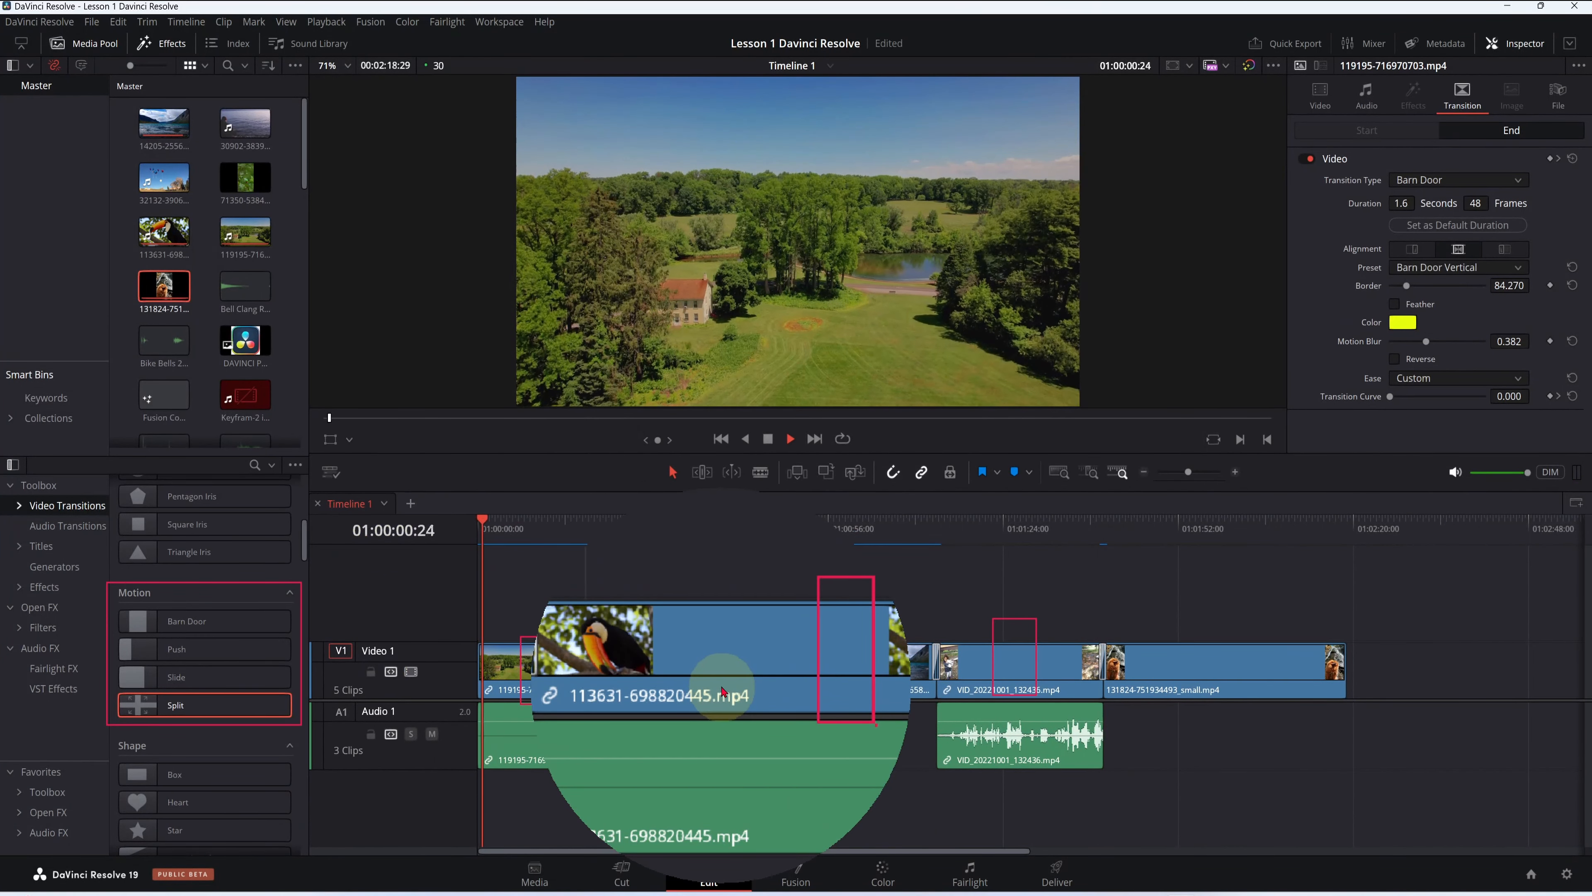
left_click_drag(742, 532, 803, 554)
key("space")
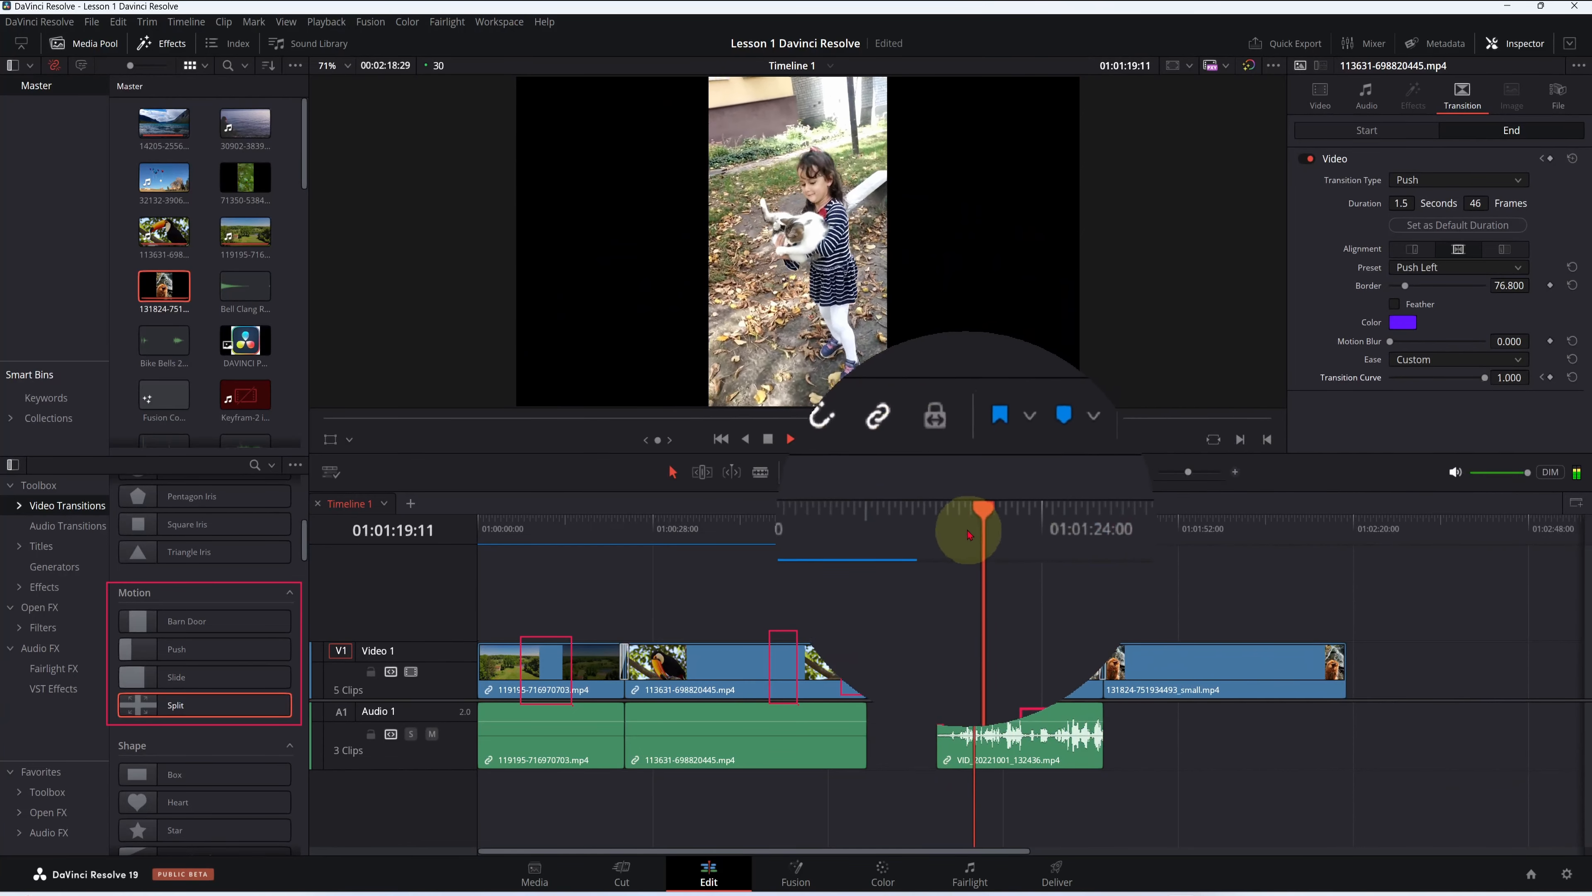
left_click(1054, 533)
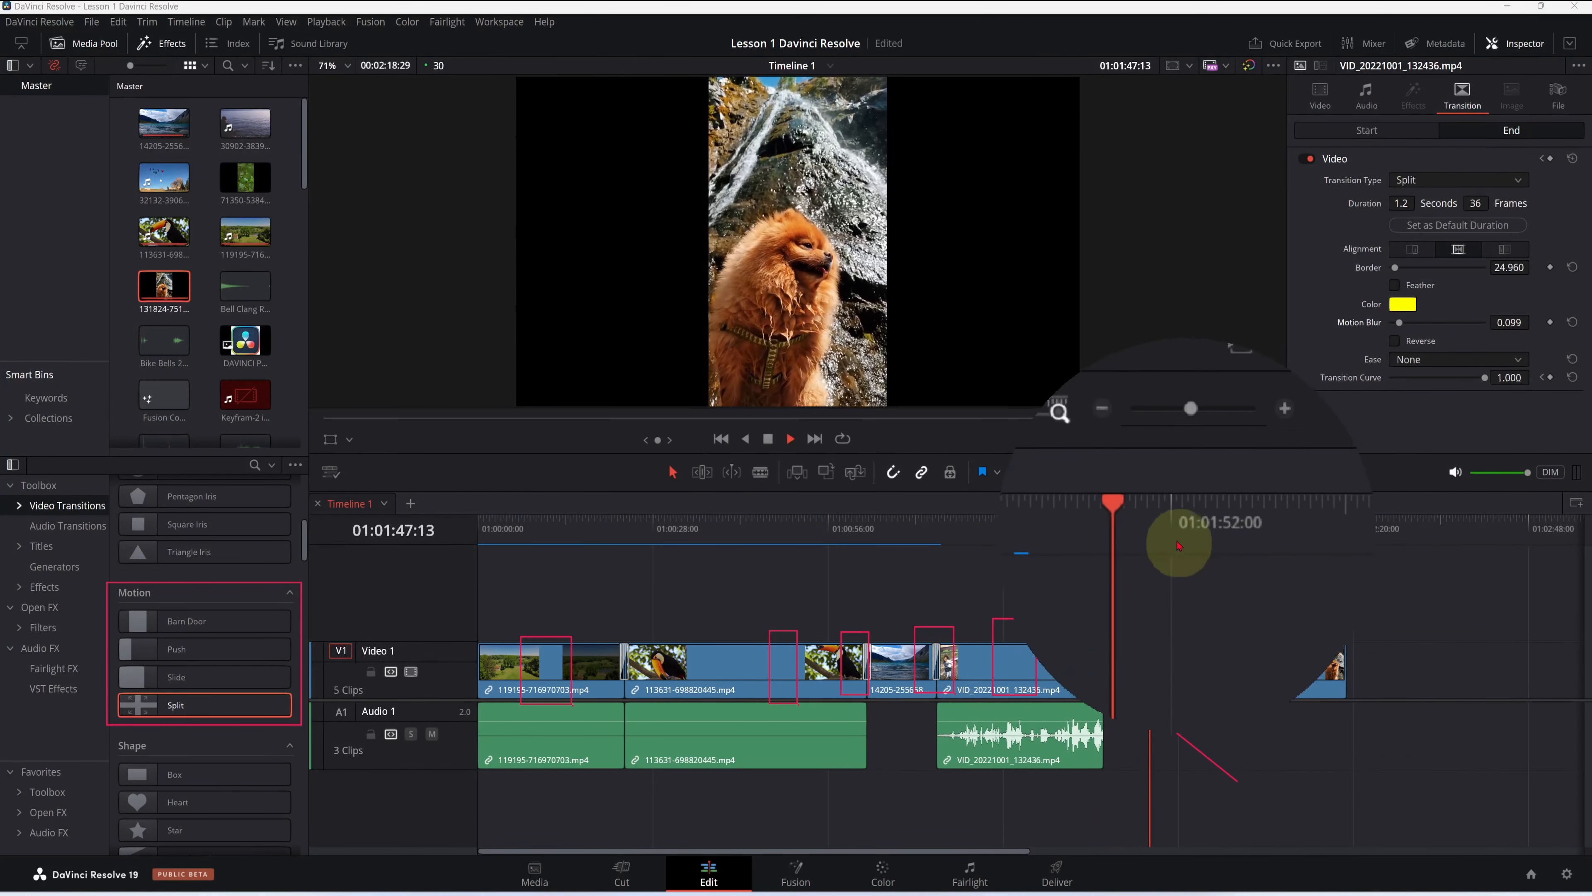
left_click_drag(1152, 533, 1052, 547)
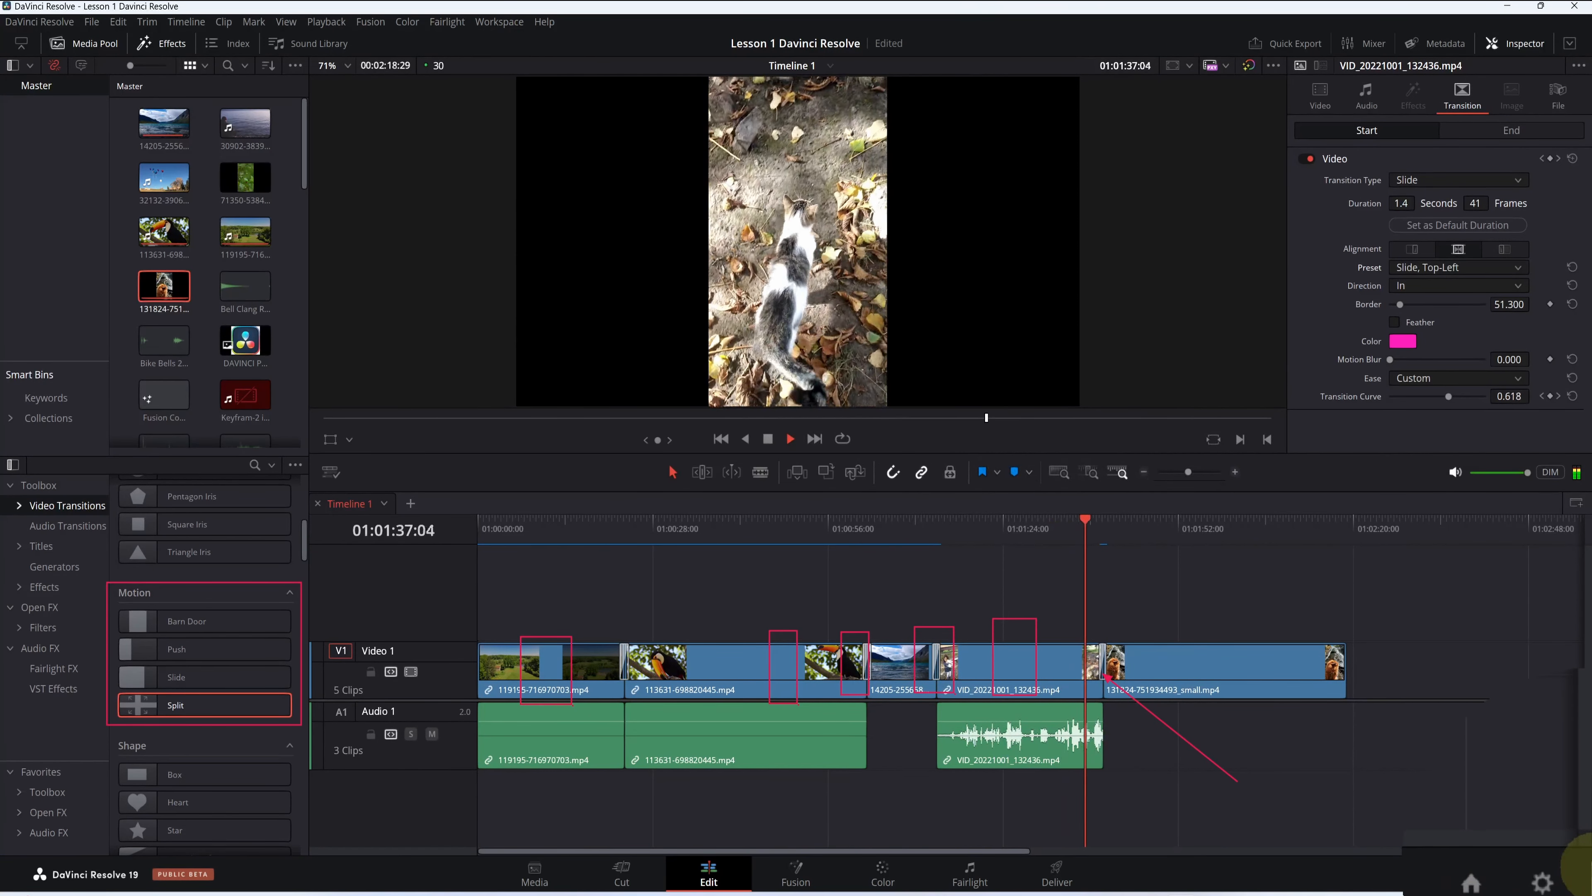
key("space")
scroll(204, 652, "down", 3)
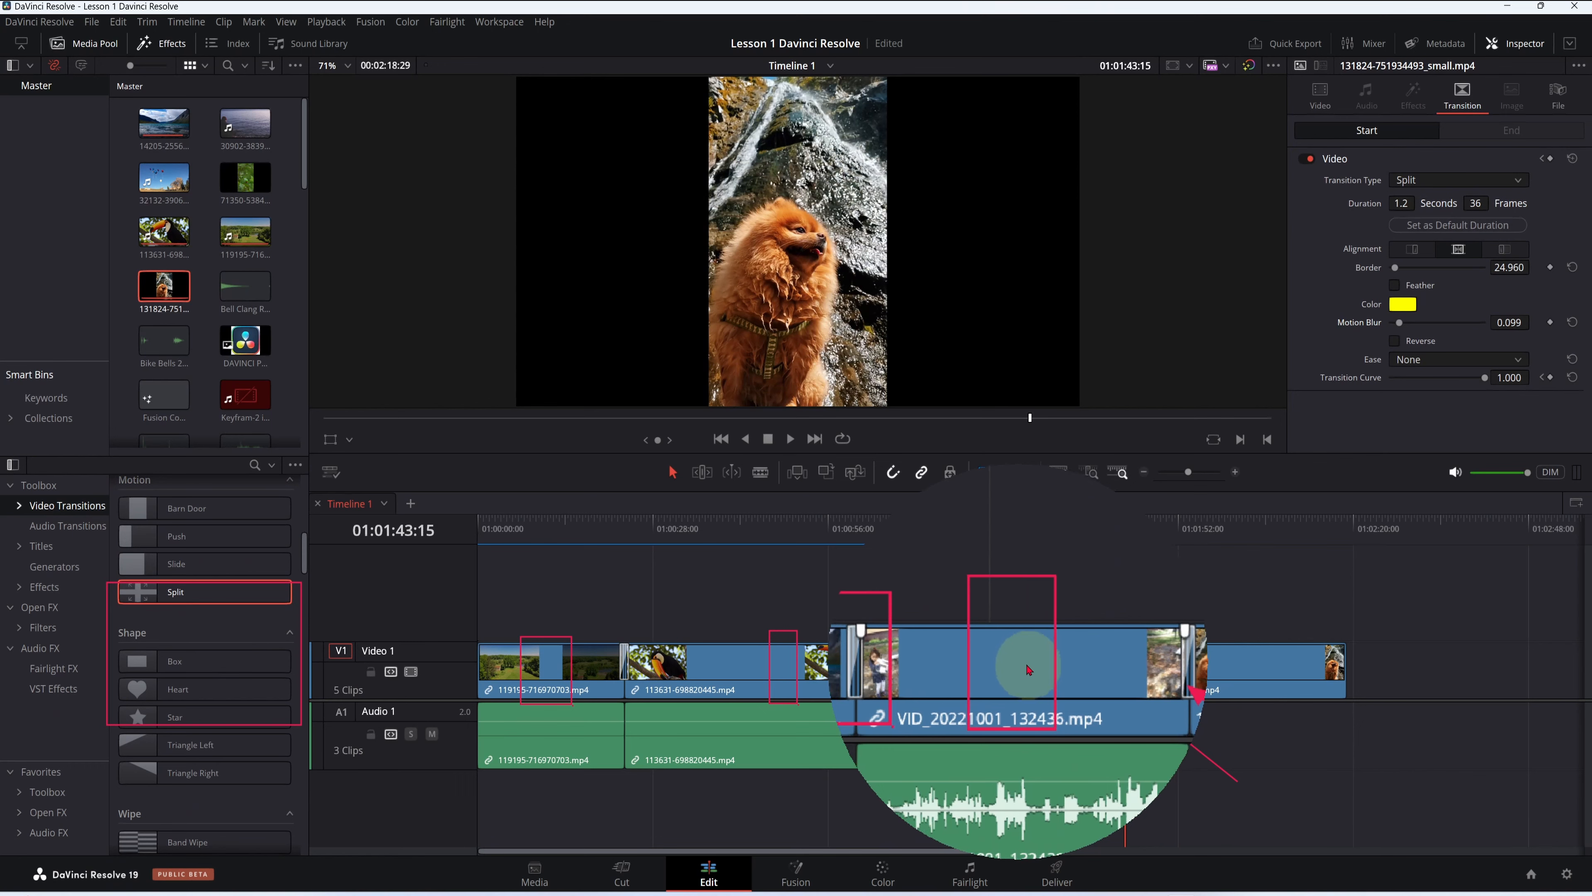